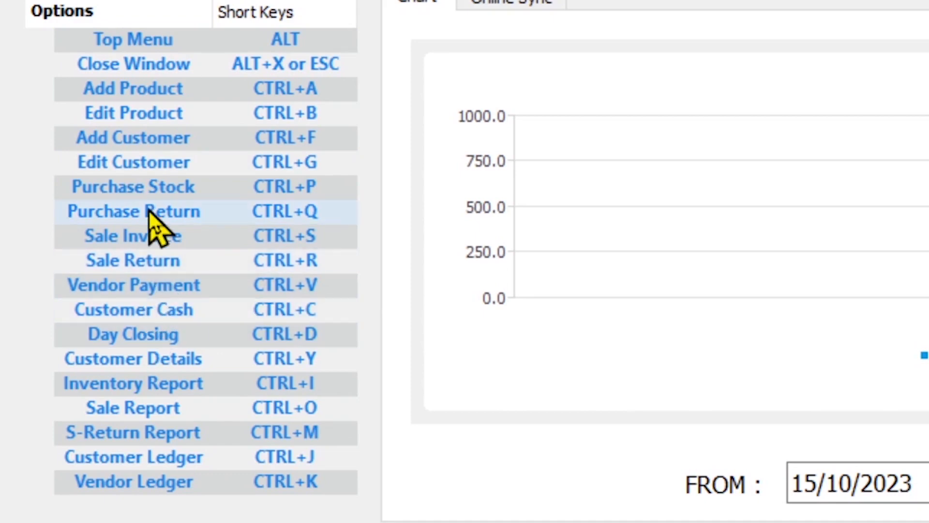
# Step: Open the Sale Invoice form from the shortcut list, then close it
pyautogui.click(147, 241)
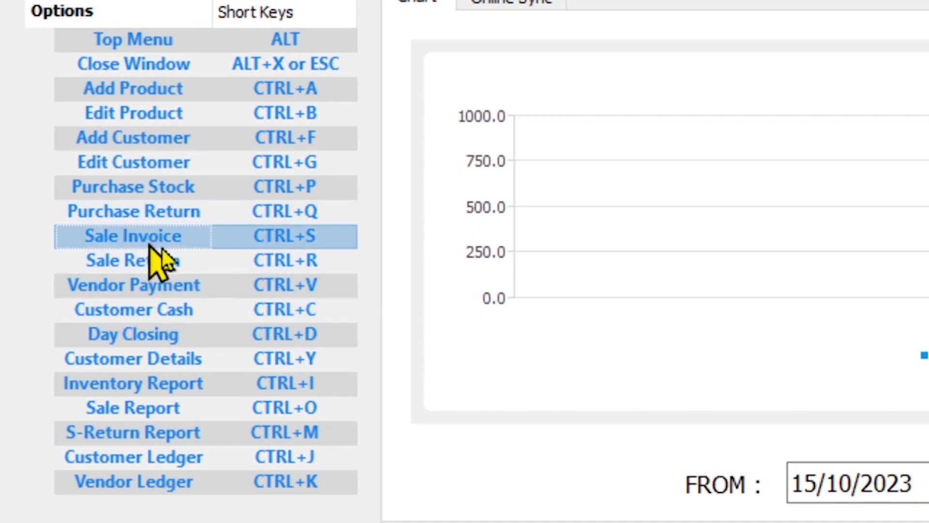
pyautogui.doubleClick(306, 240)
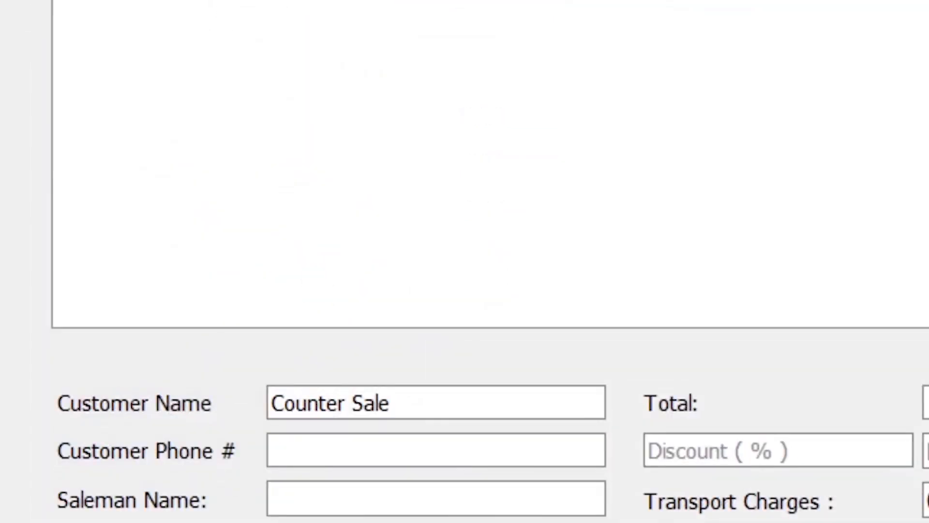
pyautogui.press('Escape')
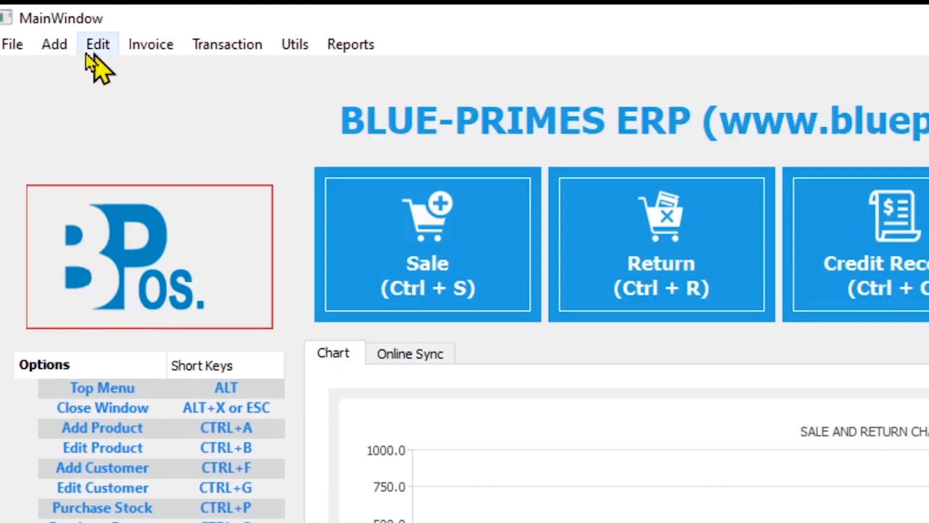
# Step: Examine the commands available for adding and editing records, creating invoices, and managing transactions
pyautogui.click(41, 25)
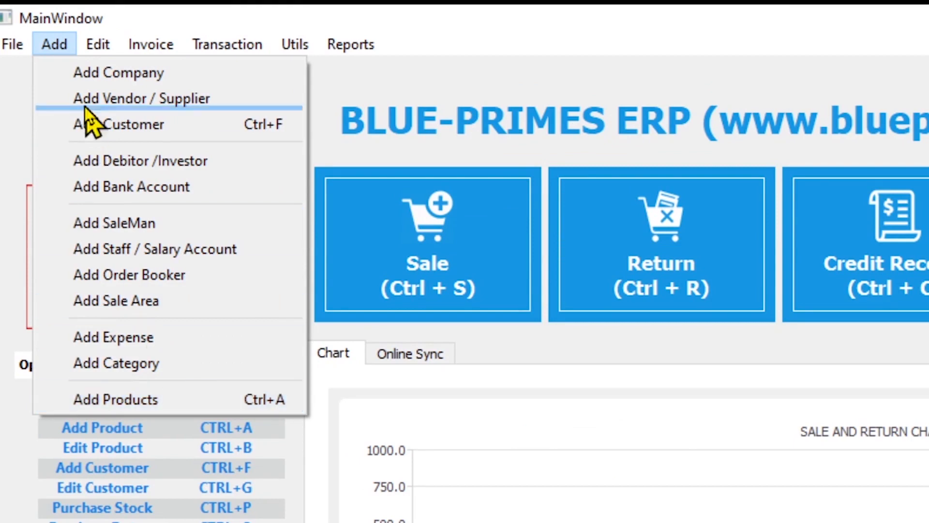
pyautogui.moveTo(98, 43)
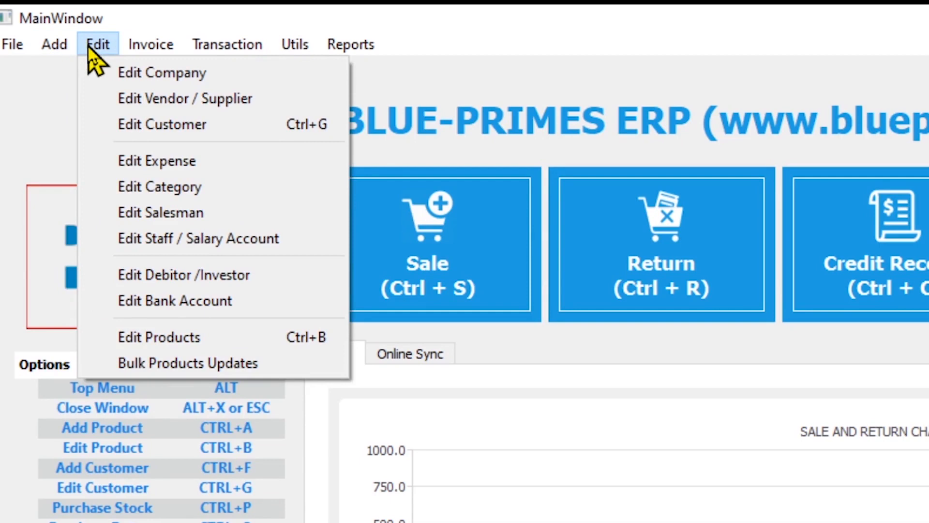
pyautogui.moveTo(151, 42)
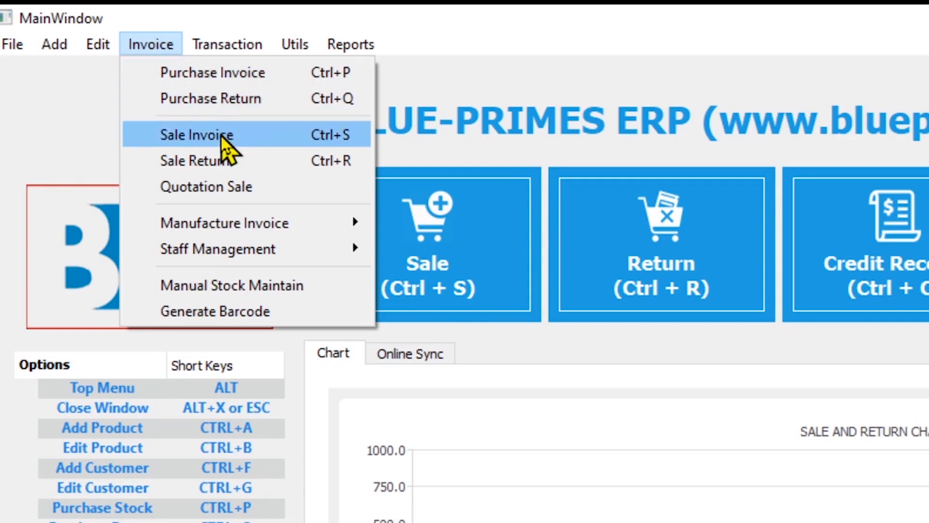
pyautogui.click(148, 44)
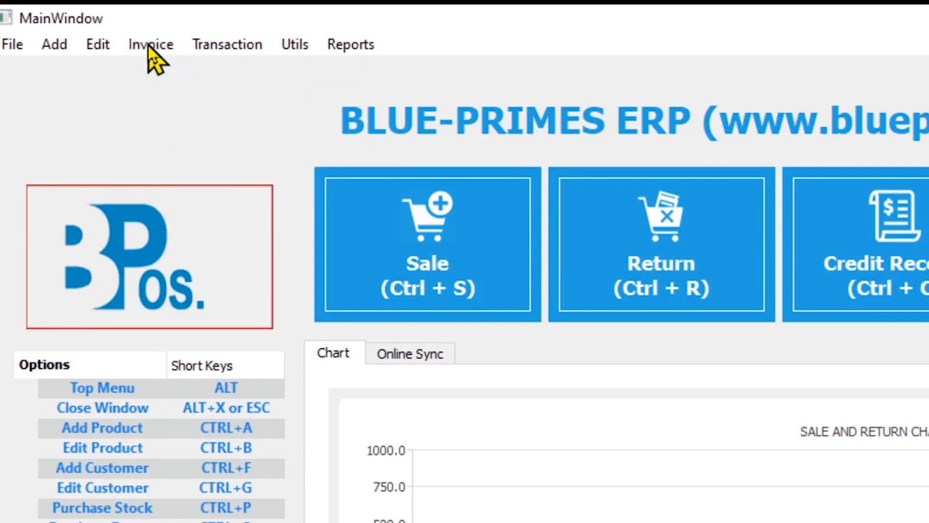
pyautogui.click(213, 49)
pyautogui.moveTo(237, 78)
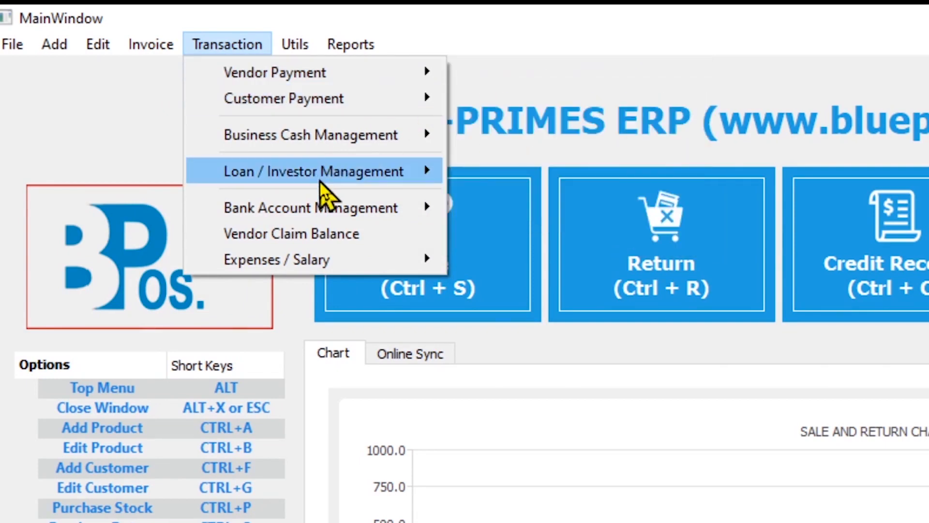
pyautogui.moveTo(321, 210)
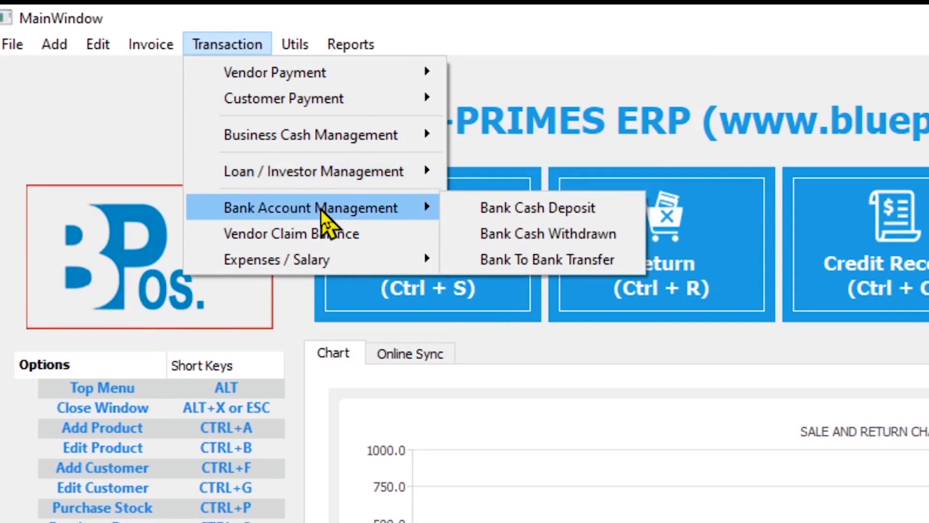
pyautogui.moveTo(347, 261)
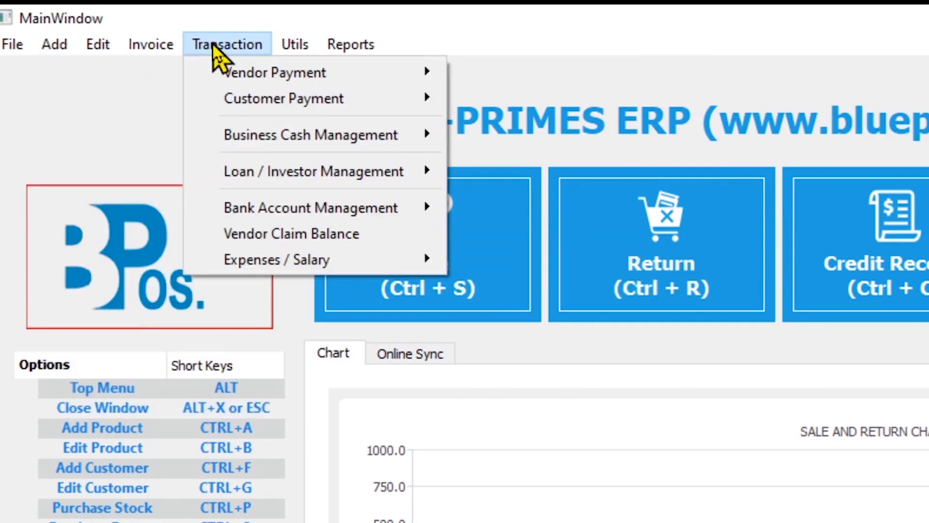
# Step: Examine the available reports, comparing them with the invoice and transaction commands
pyautogui.moveTo(377, 42)
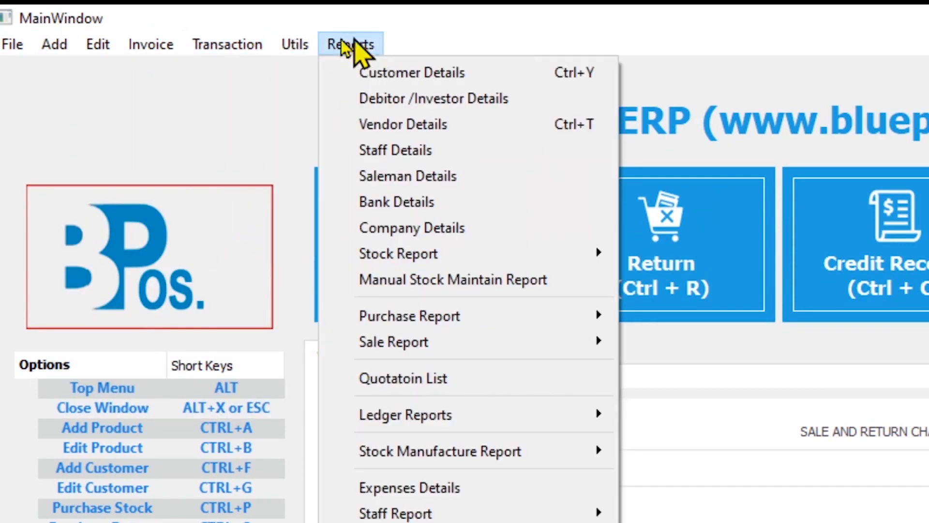
pyautogui.moveTo(151, 44)
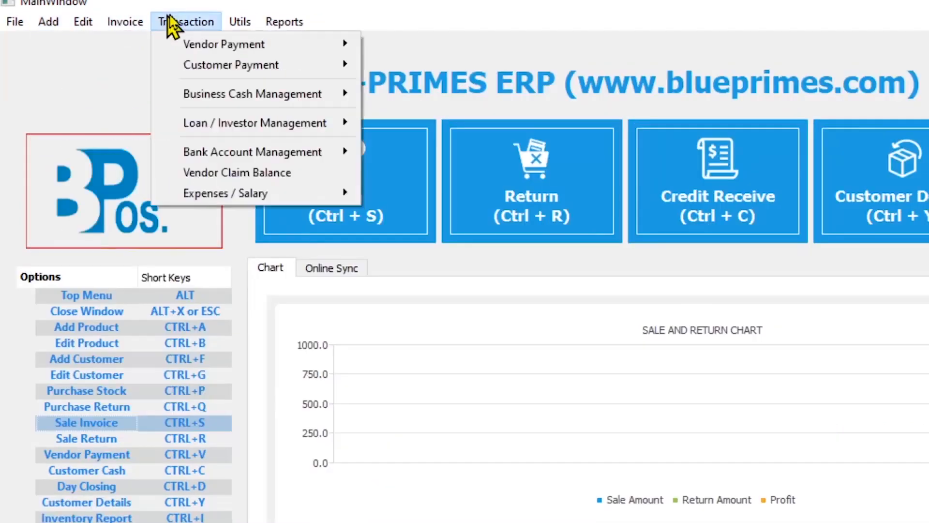
pyautogui.moveTo(349, 44)
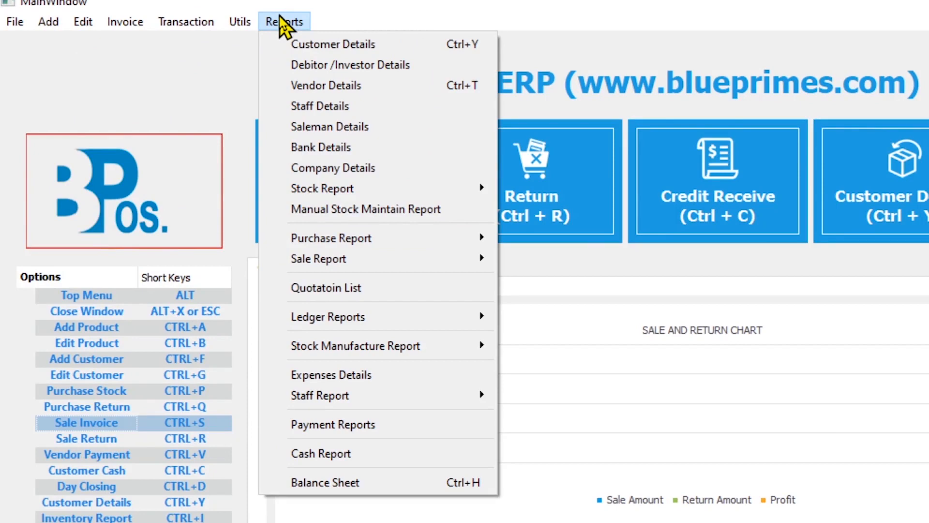
pyautogui.moveTo(48, 22)
pyautogui.moveTo(119, 21)
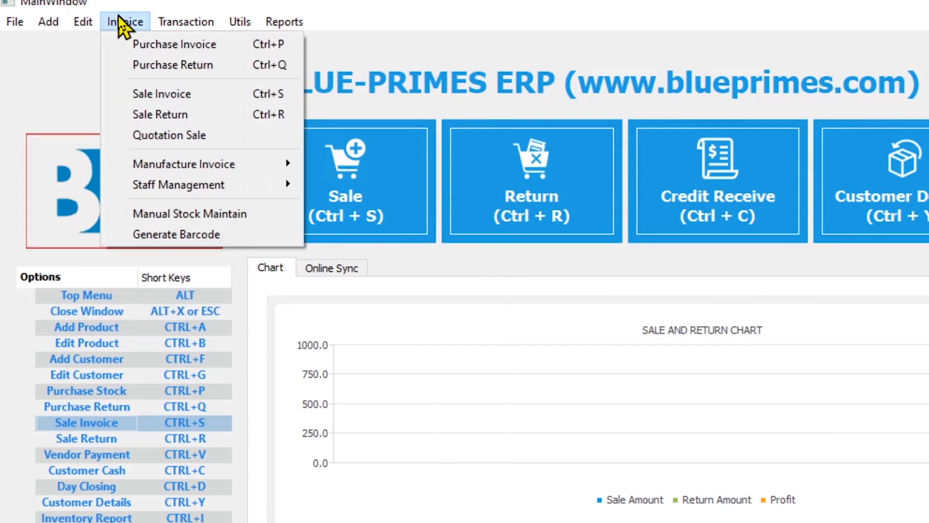
pyautogui.moveTo(284, 22)
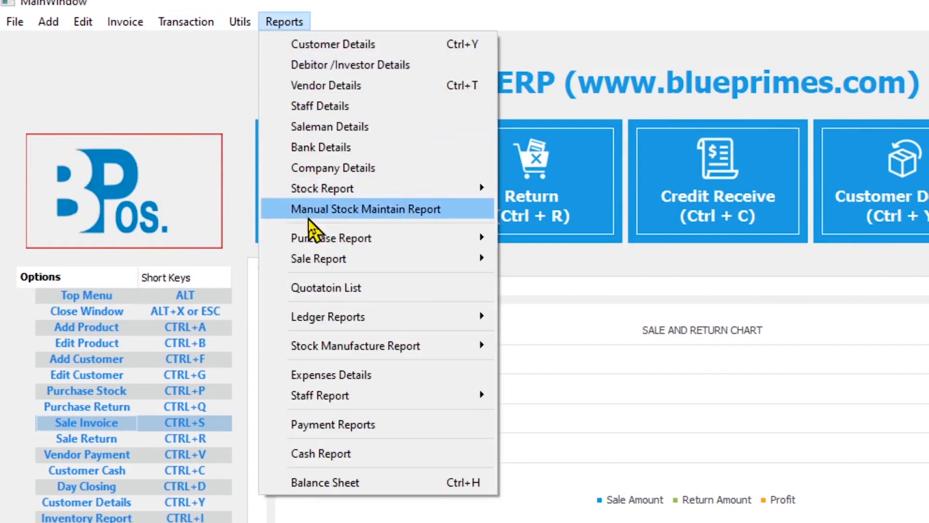
pyautogui.moveTo(351, 191)
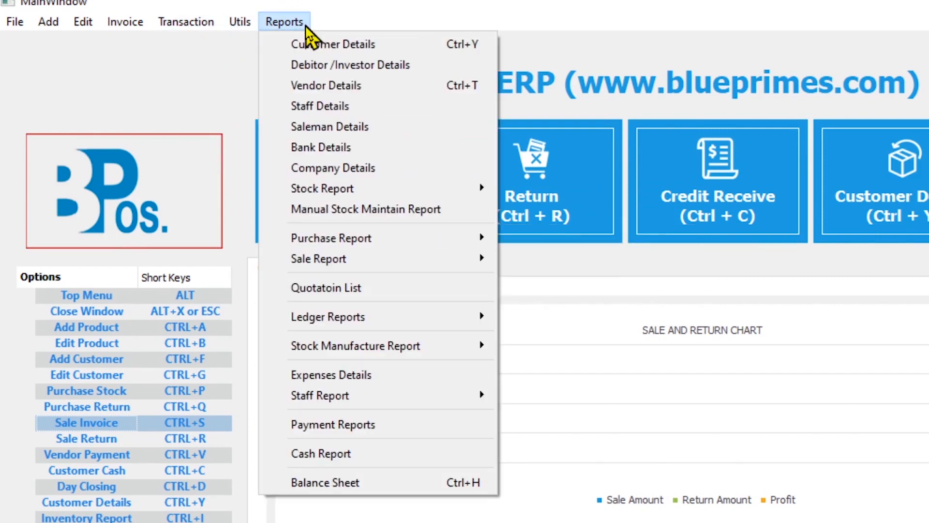
pyautogui.click(591, 394)
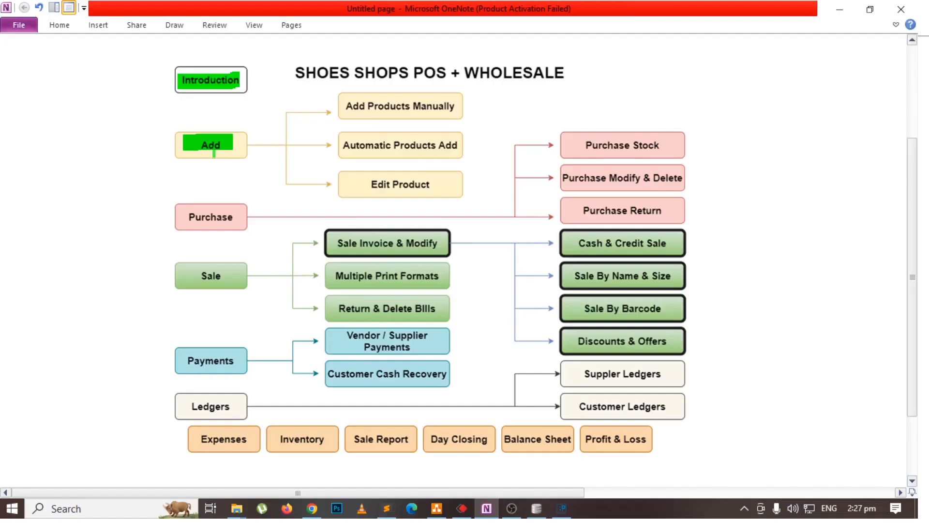
# Step: Undo the highlight on the Add box in the OneNote diagram and redraw it in green across the label
pyautogui.hotkey('ctrl', 'z')
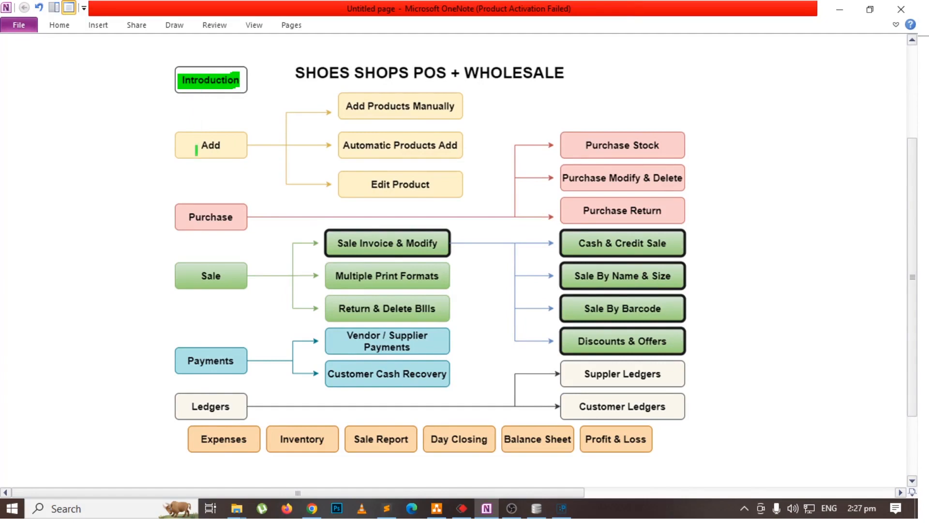
pyautogui.moveTo(188, 146); pyautogui.dragTo(244, 147)
# Step: Switch to the BLUE-PRIMES ERP main window and open the form for adding new products
pyautogui.hotkey('alt', 'Tab')
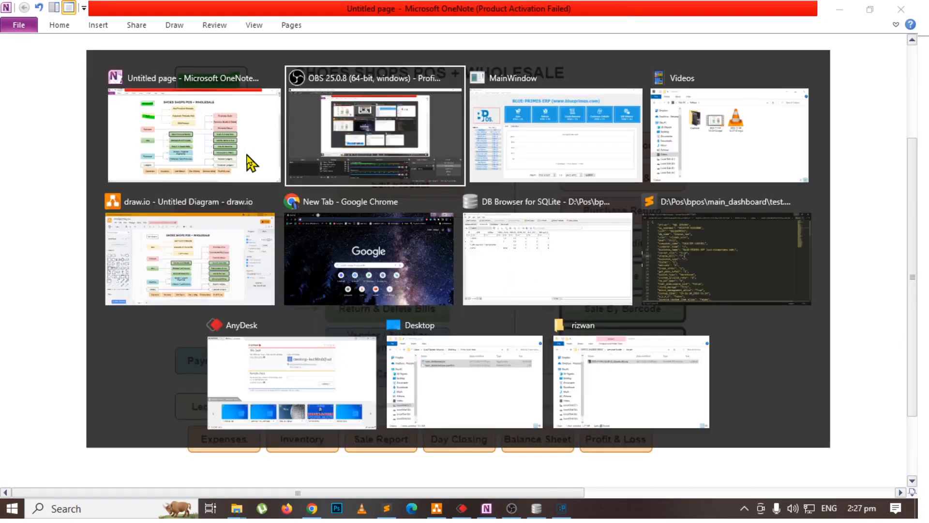
pyautogui.press('Tab')
pyautogui.click(35, 23)
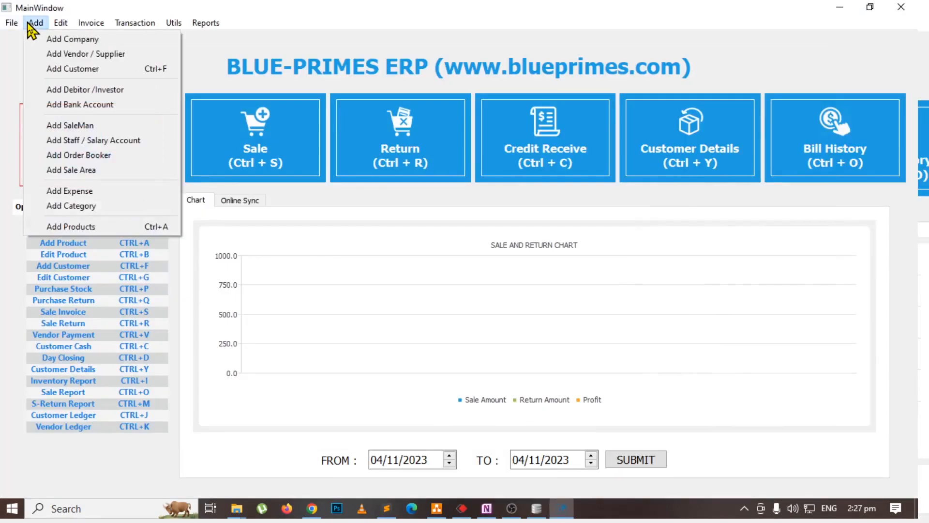
pyautogui.hotkey('ctrl', 'a')
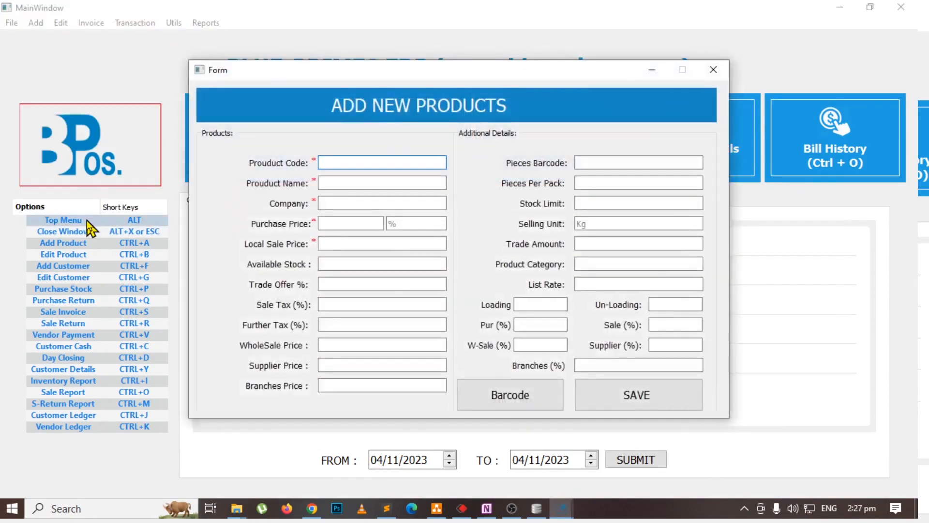
# Step: Enter product code 100 and product name "sneakers white small" for the new product
pyautogui.write('100')
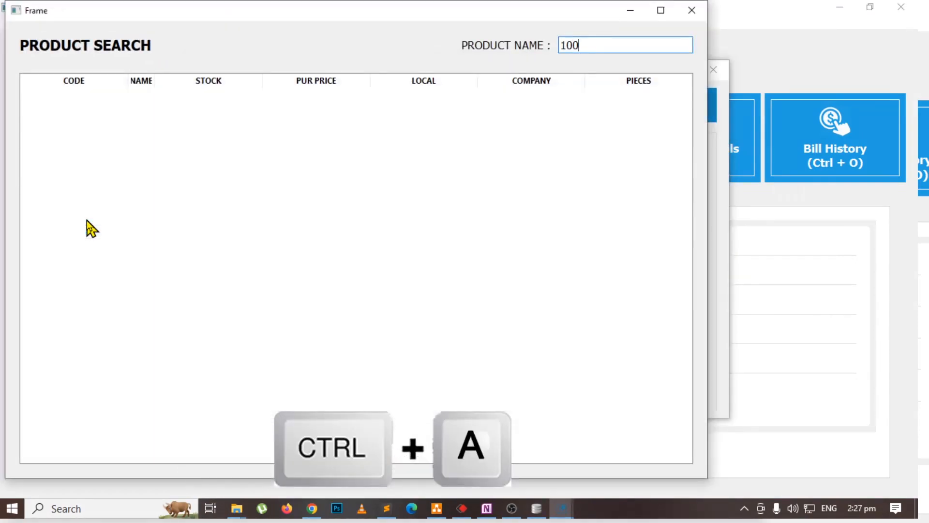
pyautogui.press('Return')
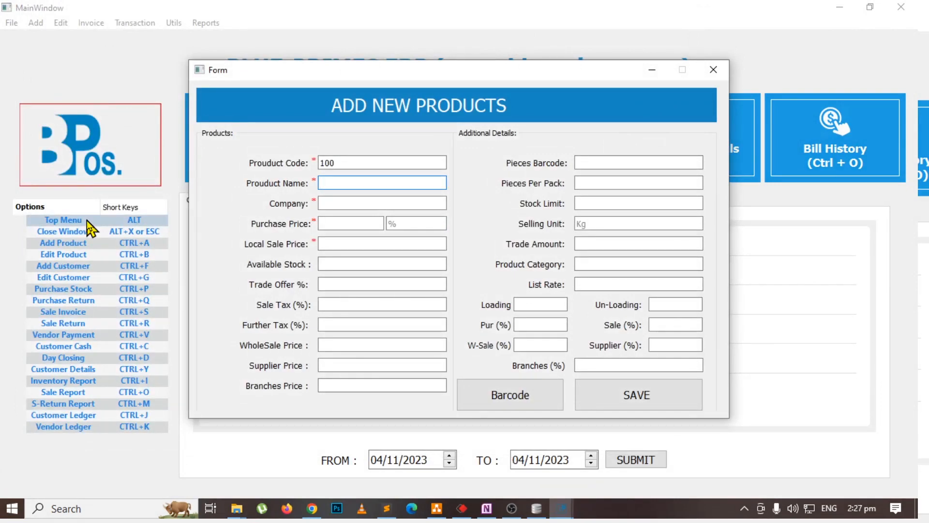
pyautogui.write('snakers')
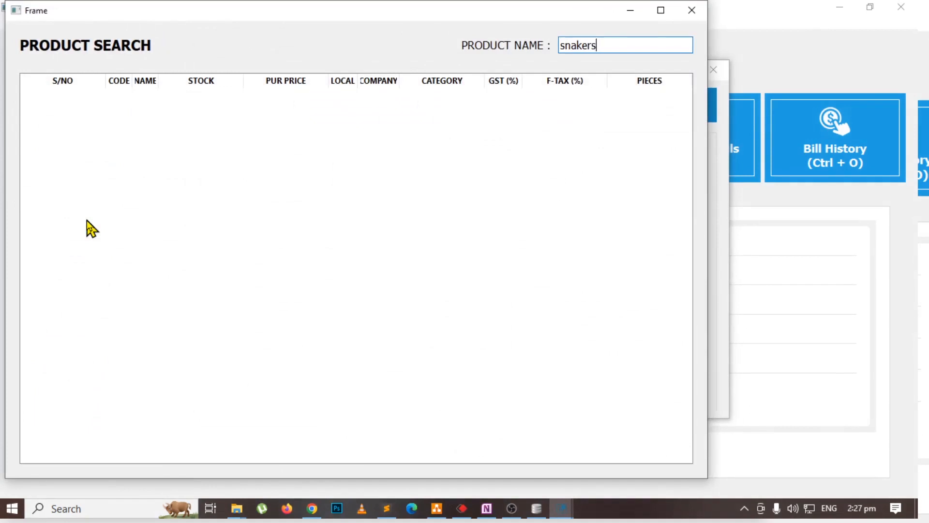
pyautogui.press('BackSpace')
pyautogui.press('BackSpace')
pyautogui.press('BackSpace')
pyautogui.press('BackSpace')
pyautogui.press('BackSpace')
pyautogui.write('eakers white small')
pyautogui.hotkey('ctrl', 'a')
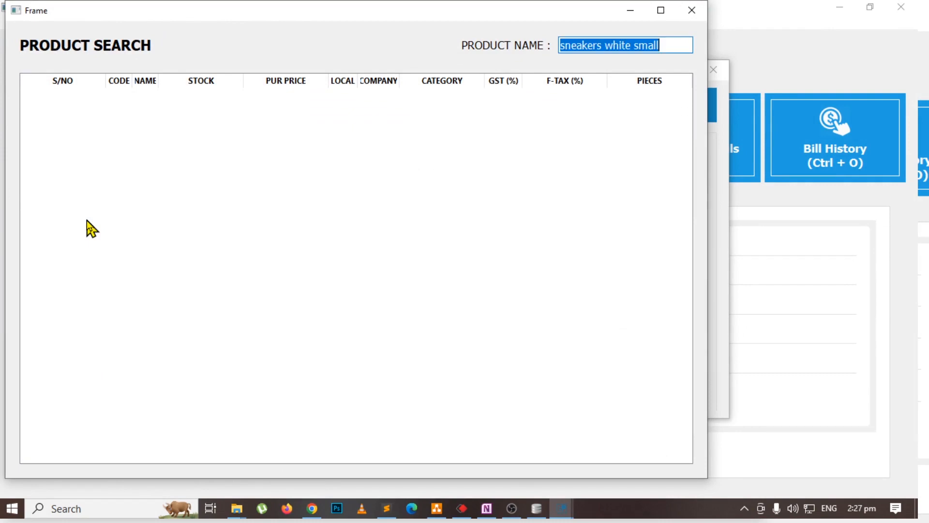
pyautogui.press('Escape')
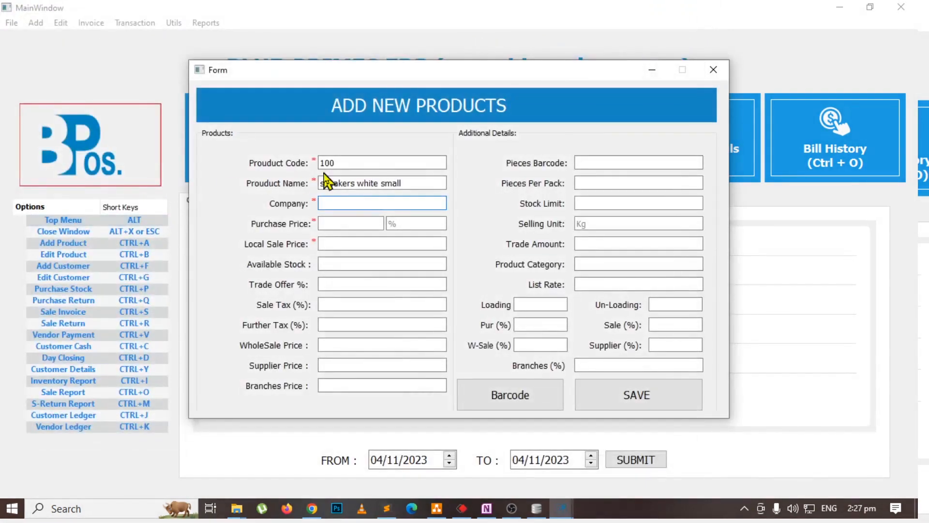
pyautogui.click(407, 183)
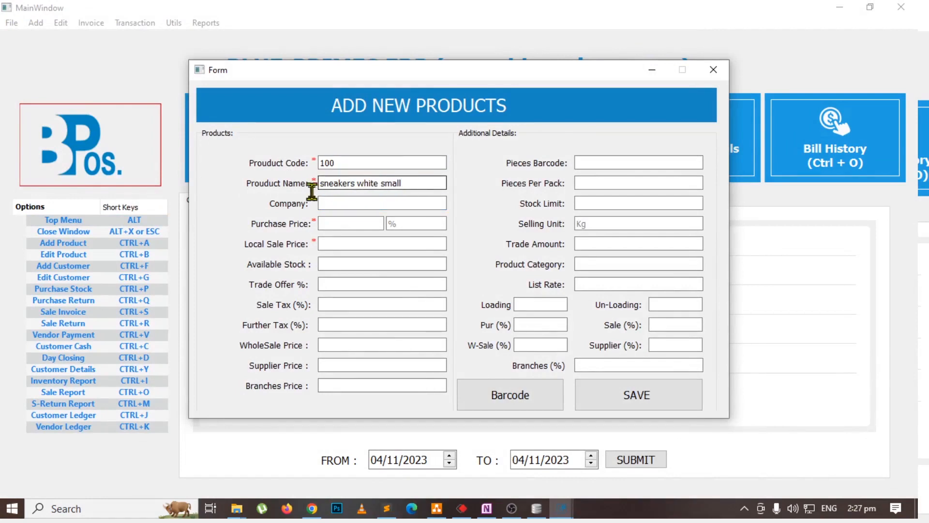
pyautogui.hotkey('ctrl', 'a')
pyautogui.moveTo(335, 165); pyautogui.dragTo(301, 164)
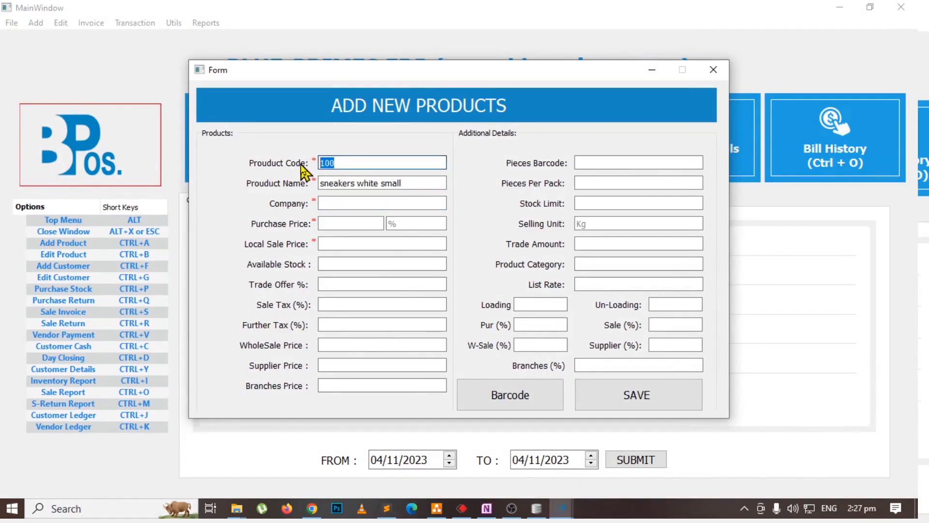
# Step: Set the new product's company to a dash ("-")
pyautogui.click(346, 200)
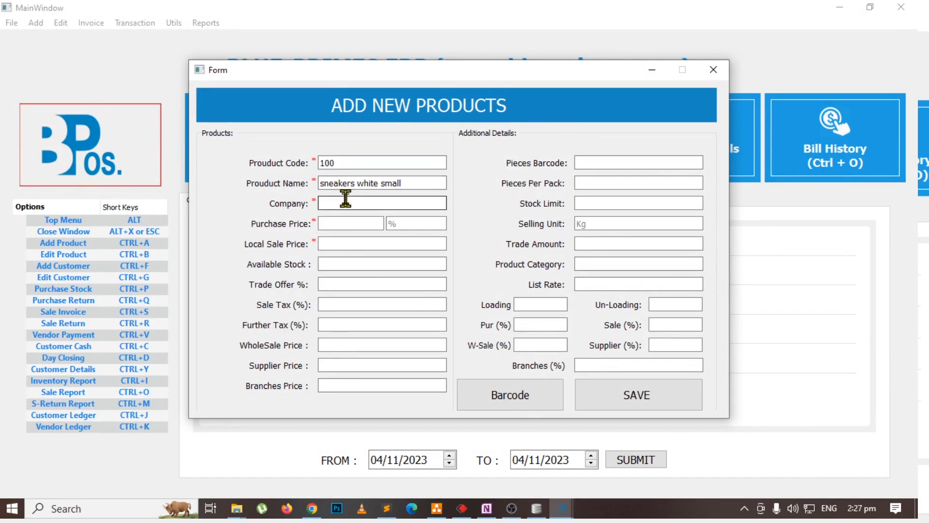
pyautogui.write('-')
pyautogui.press('Return')
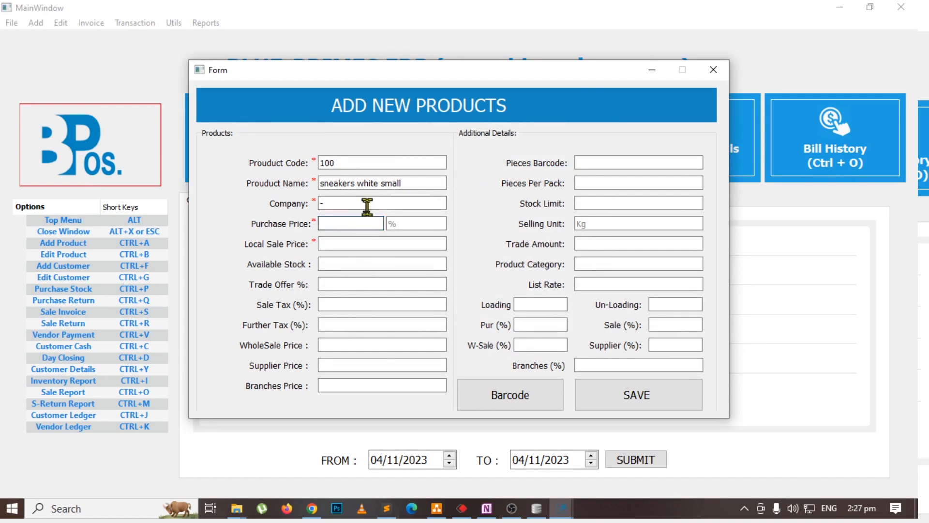
# Step: Set the new product's company to "service" in place of the dash
pyautogui.click(367, 203)
pyautogui.write('service')
pyautogui.press('Return')
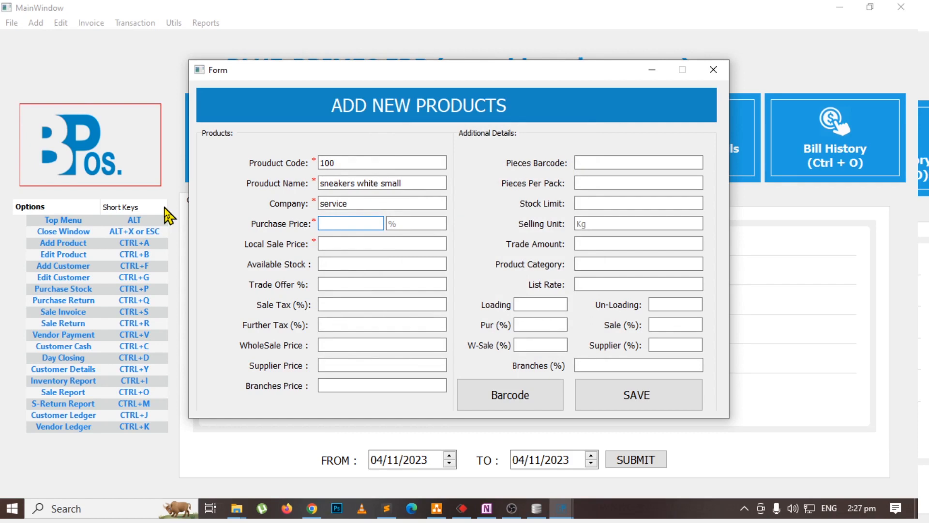
# Step: Set the purchase price to 2350, local sale price to 3500 and available stock to 0, and save the product
pyautogui.write('2350')
pyautogui.press('Tab')
pyautogui.press('Tab')
pyautogui.write('3500')
pyautogui.click(356, 259)
pyautogui.write('0')
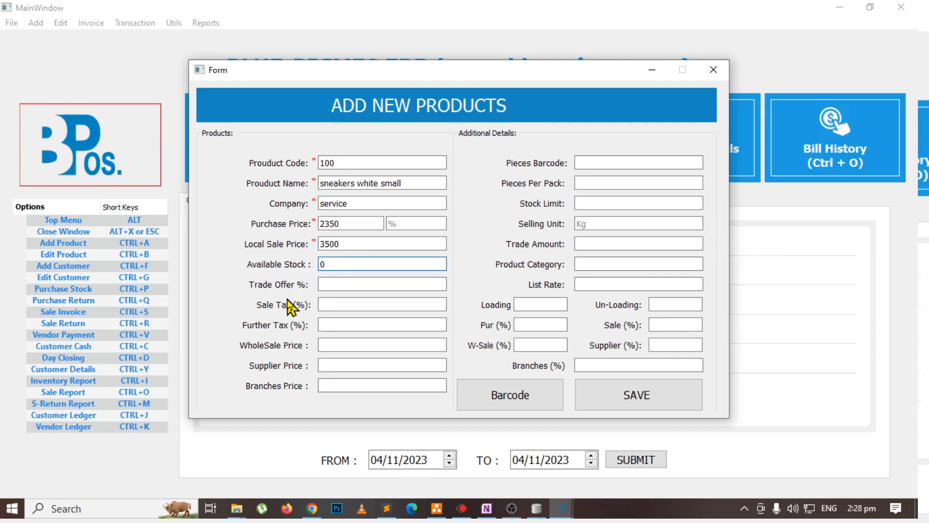
pyautogui.click(622, 400)
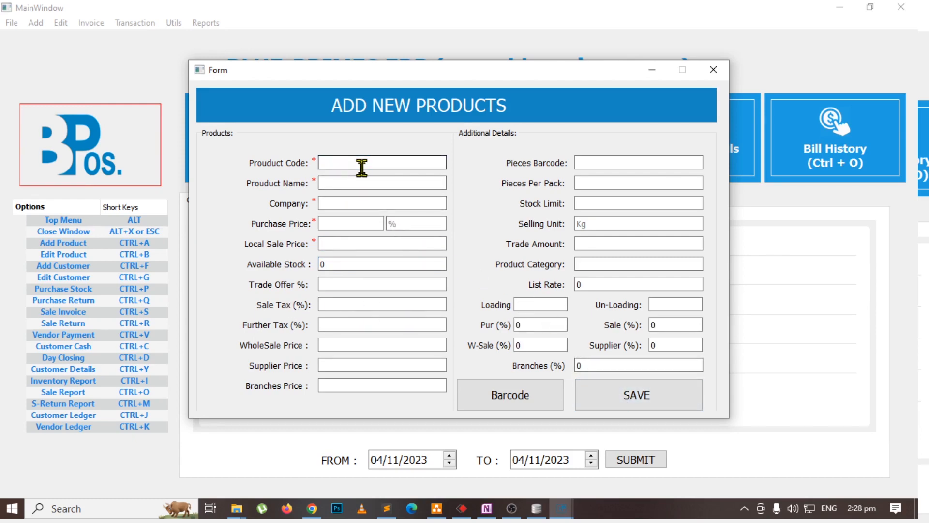
# Step: Enter product code 101 and product name "sneakers white medium" for the new product
pyautogui.write('101')
pyautogui.press('Return')
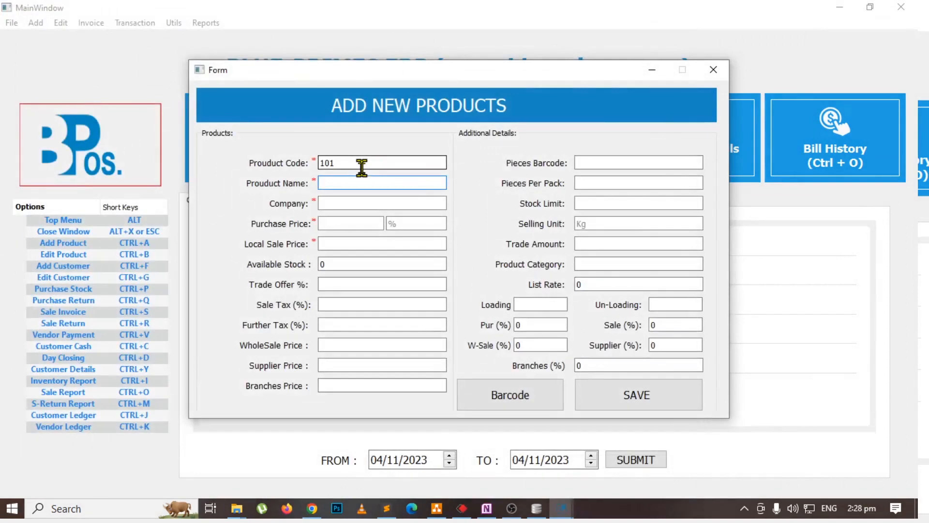
pyautogui.write('sneakers white small')
pyautogui.hotkey('ctrl', 'BackSpace')
pyautogui.write('medium')
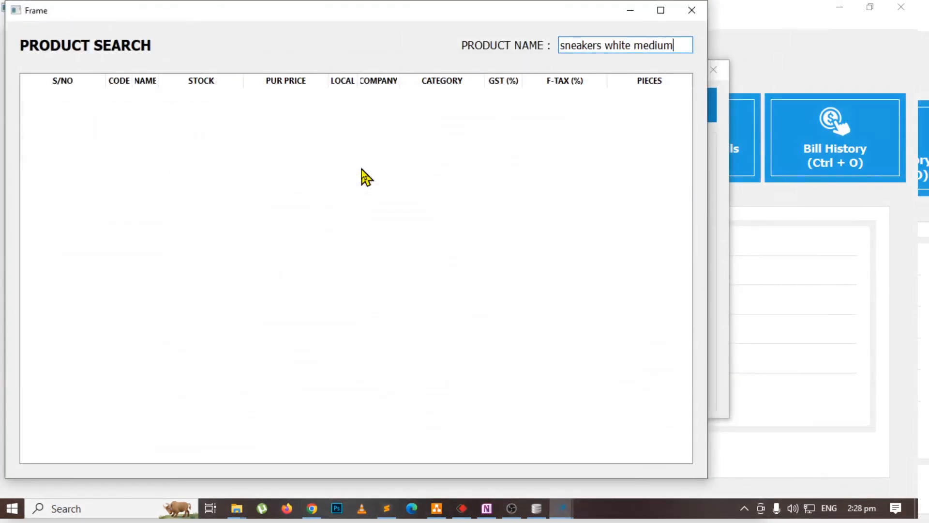
pyautogui.press('Return')
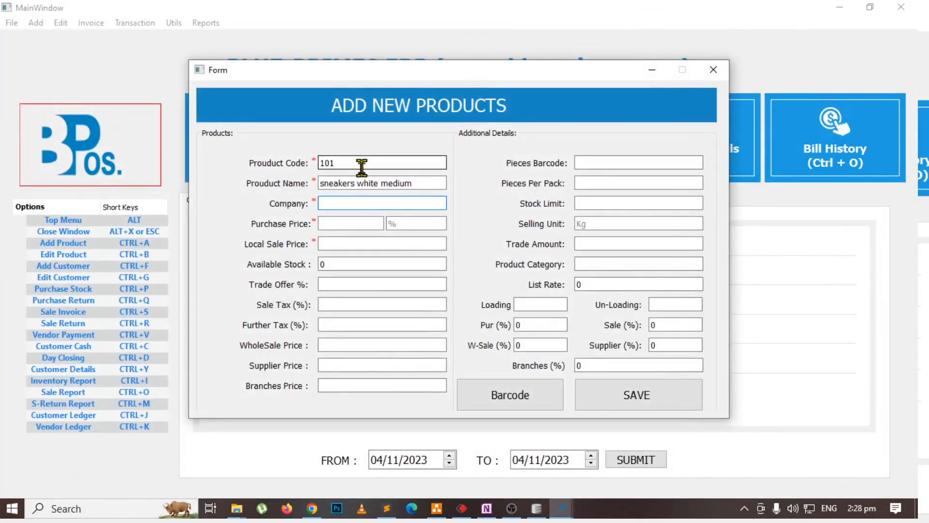
# Step: Set the new product's company to "service", purchase price to 2350 and local sale price to 3500
pyautogui.write('servi')
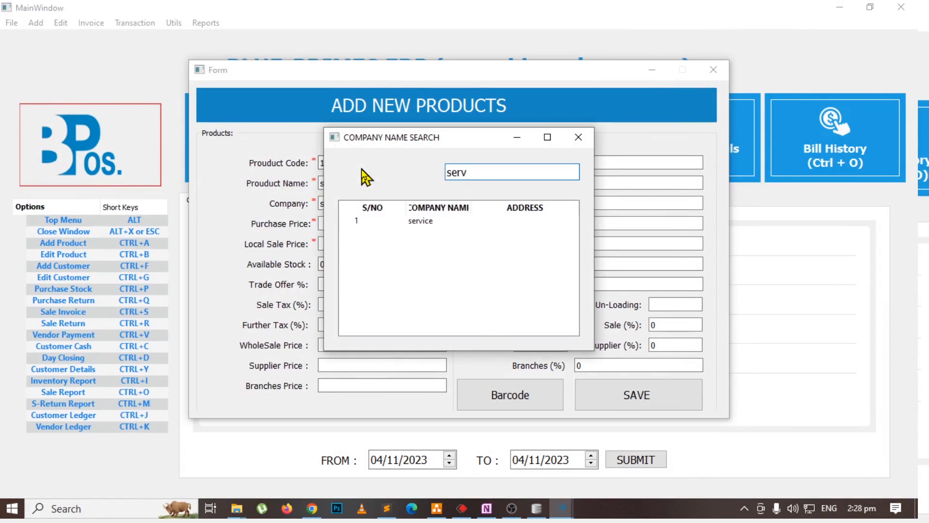
pyautogui.press('Return')
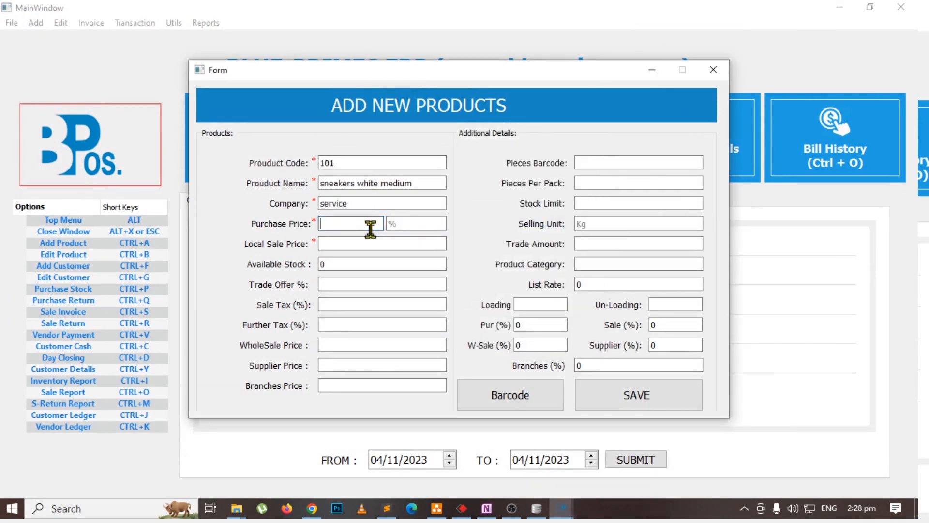
pyautogui.write('2350')
pyautogui.press('Return')
pyautogui.write('3500')
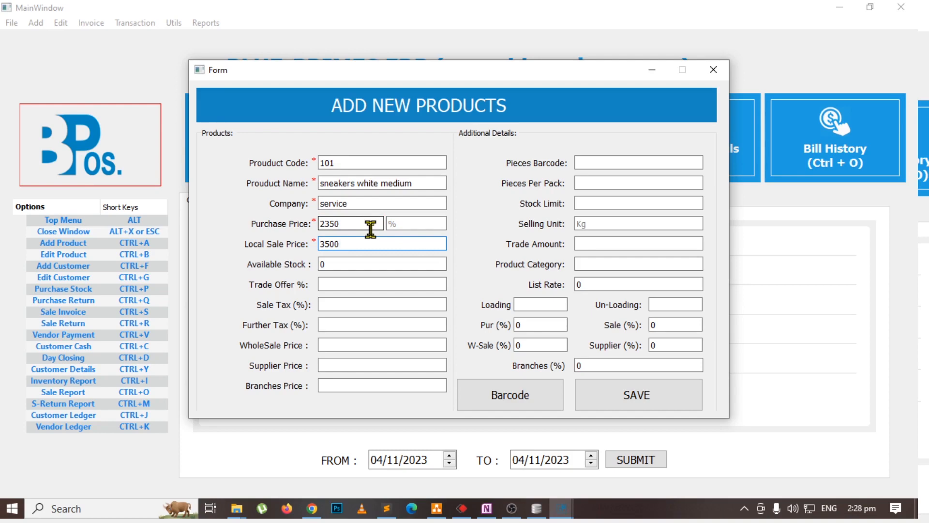
pyautogui.press('Return')
# Step: Highlight the product name and its size word "medium", and save the product
pyautogui.moveTo(412, 181); pyautogui.dragTo(312, 182)
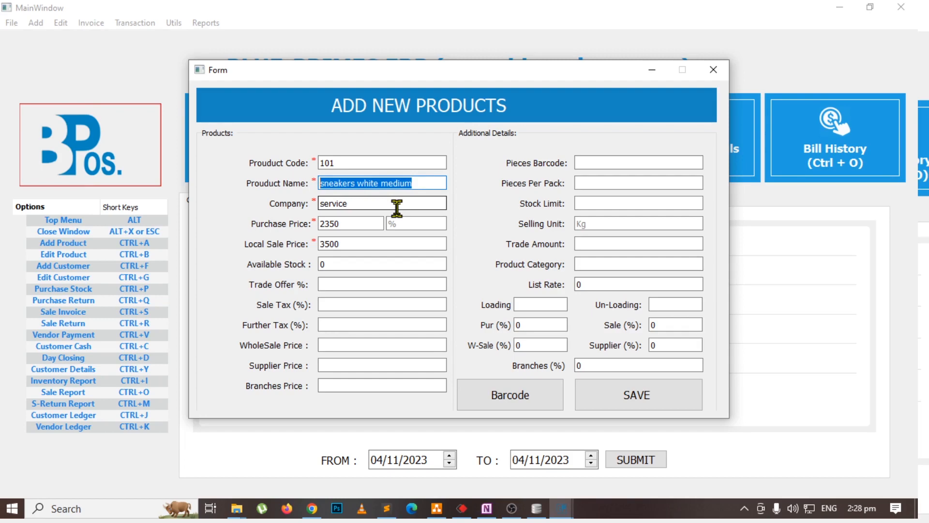
pyautogui.click(407, 183)
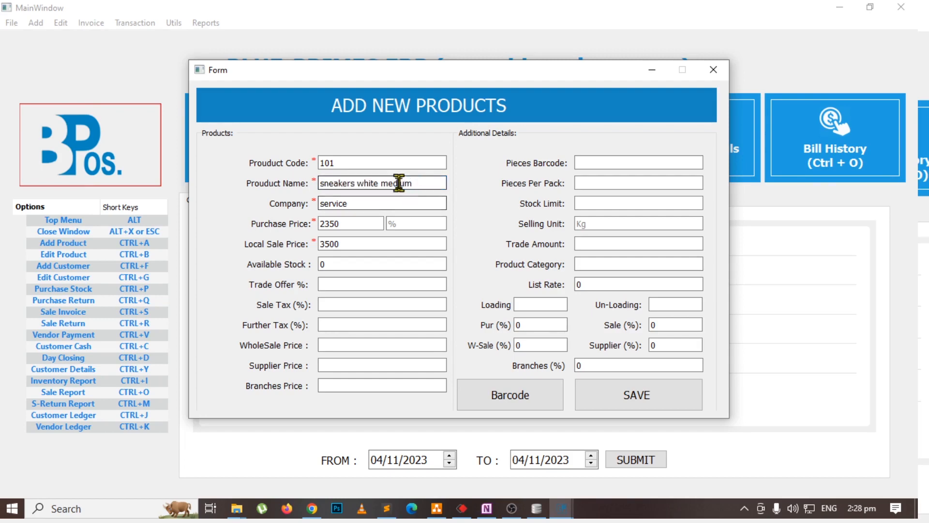
pyautogui.moveTo(356, 183); pyautogui.dragTo(383, 186)
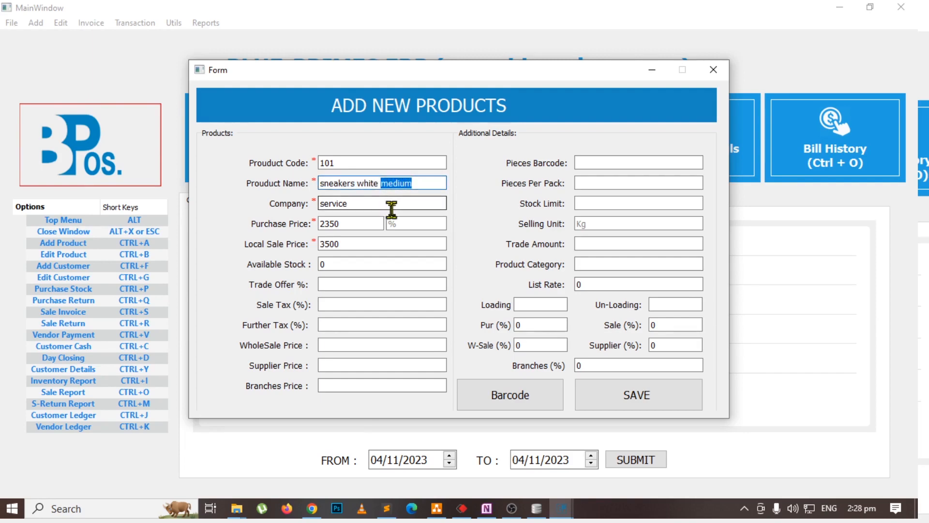
pyautogui.click(637, 395)
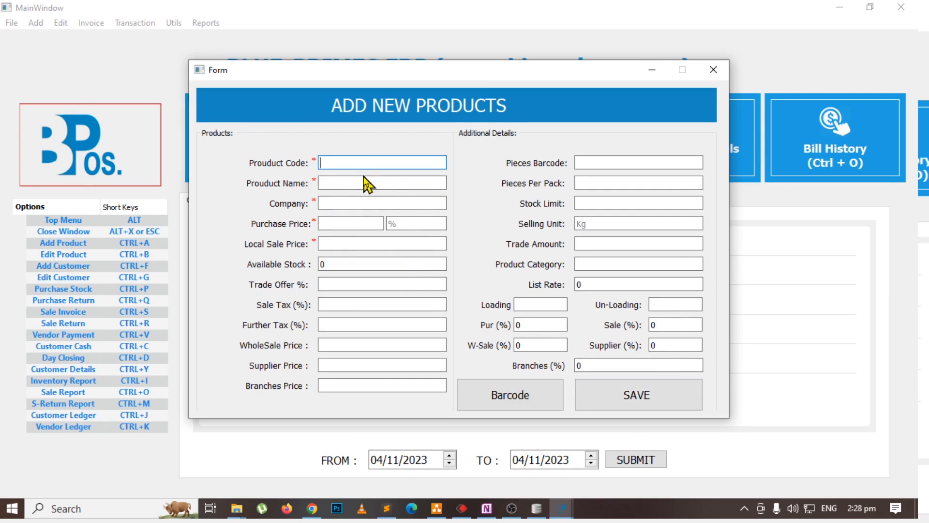
# Step: Enter product code 102 and product name "sneakers white large" for the next product
pyautogui.write('103')
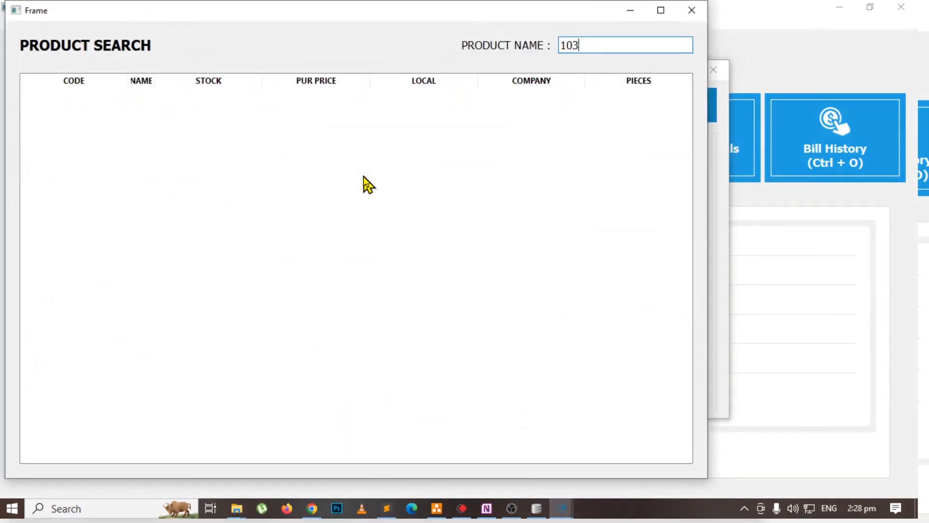
pyautogui.press('BackSpace')
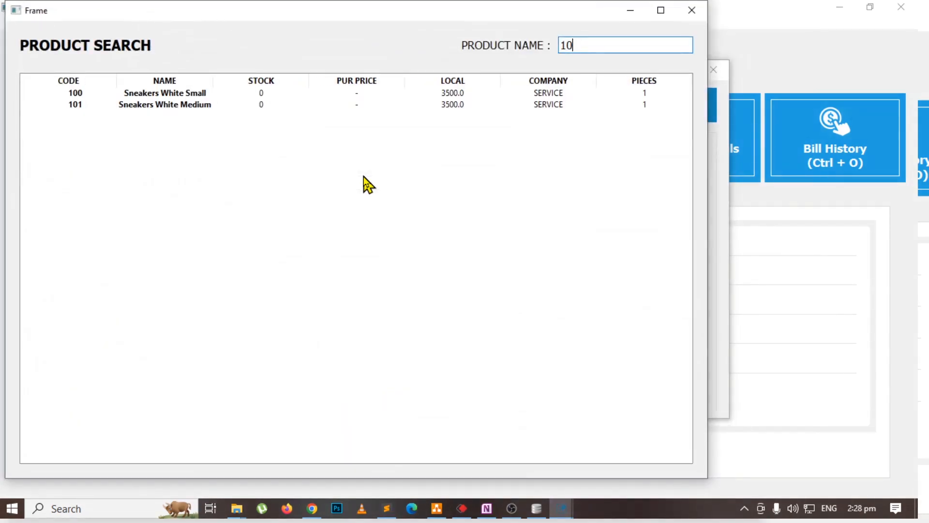
pyautogui.write('2')
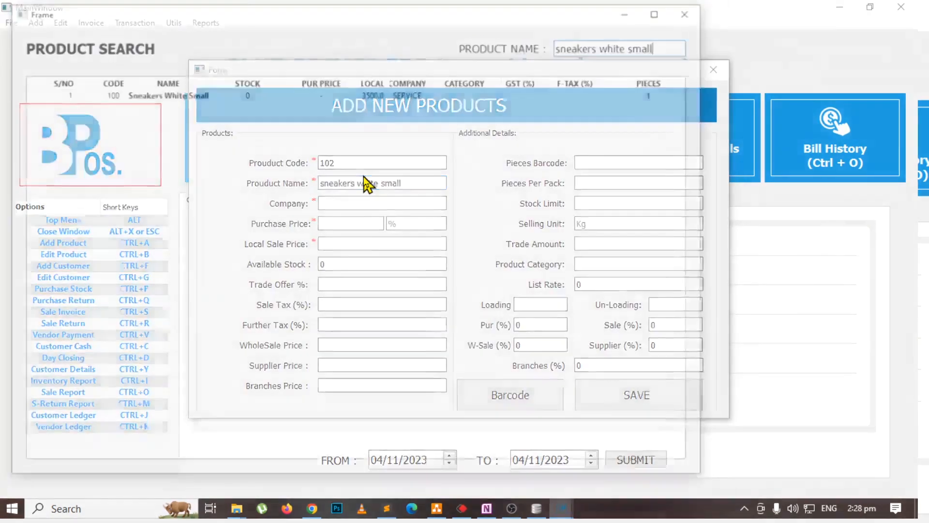
pyautogui.press('BackSpace')
pyautogui.press('BackSpace')
pyautogui.press('BackSpace')
pyautogui.press('BackSpace')
pyautogui.press('BackSpace')
pyautogui.write('large')
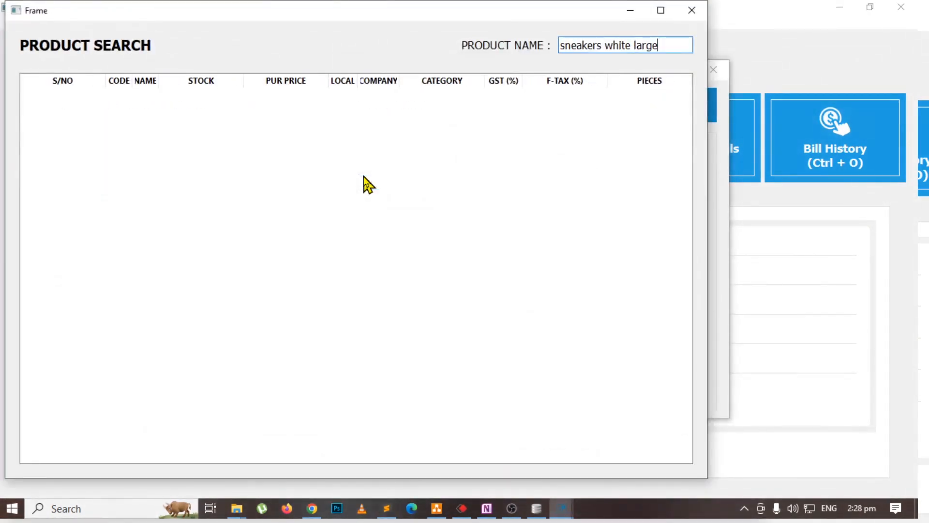
pyautogui.press('Return')
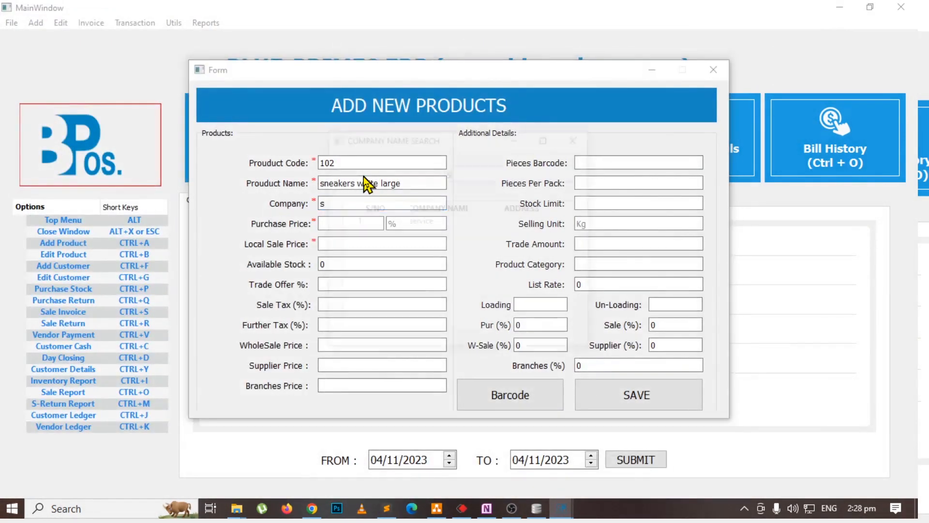
# Step: Set the large sneakers product's company to "service"
pyautogui.write('ser')
pyautogui.press('Down')
pyautogui.press('Return')
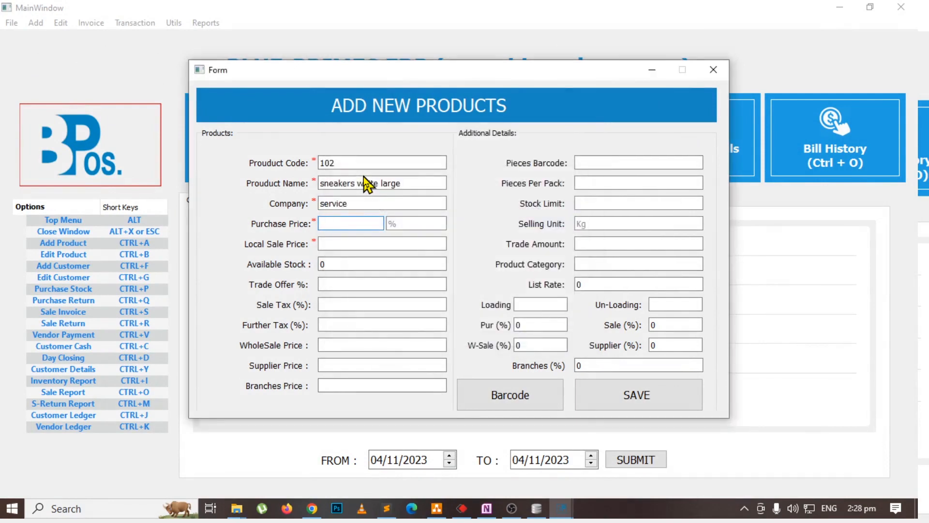
# Step: Set the purchase price to 2350 and local sale price to 3500, save the product and close the product form
pyautogui.write('2350')
pyautogui.press('Tab')
pyautogui.press('Tab')
pyautogui.write('3500')
pyautogui.press('Tab')
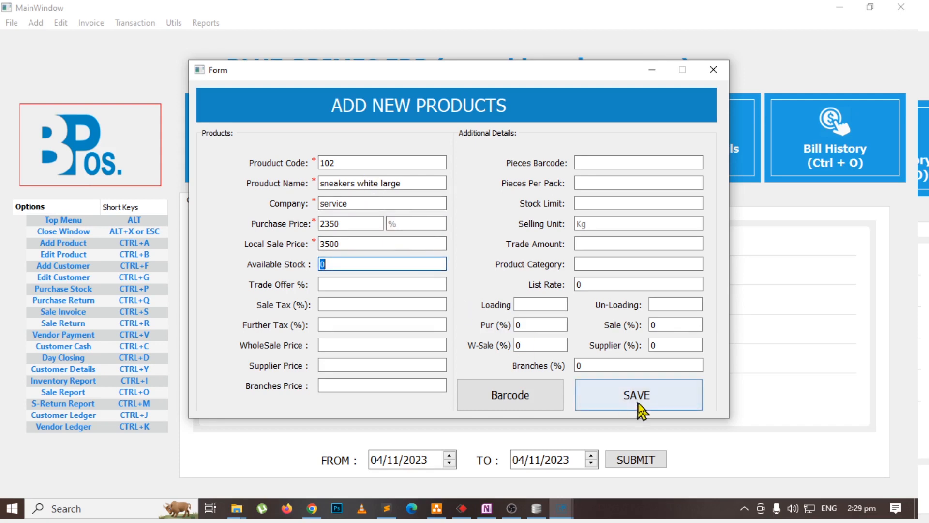
pyautogui.click(600, 401)
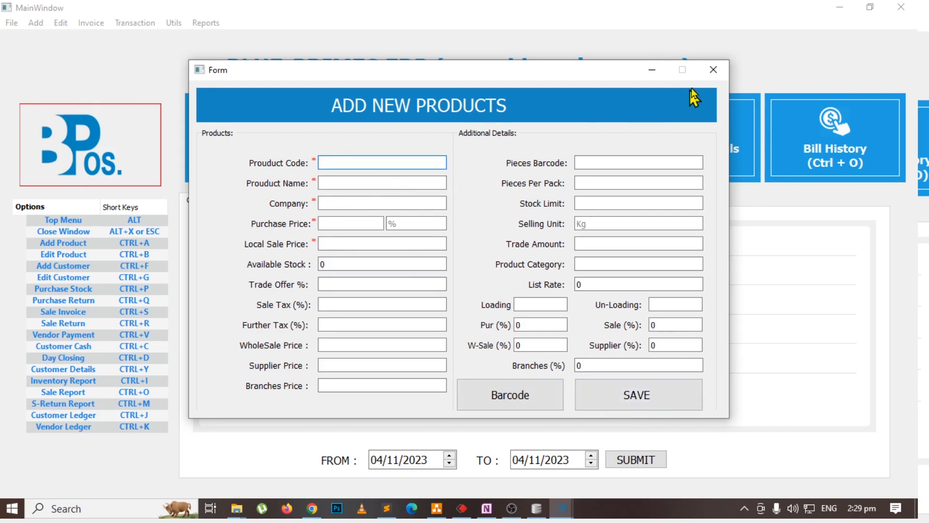
pyautogui.click(712, 70)
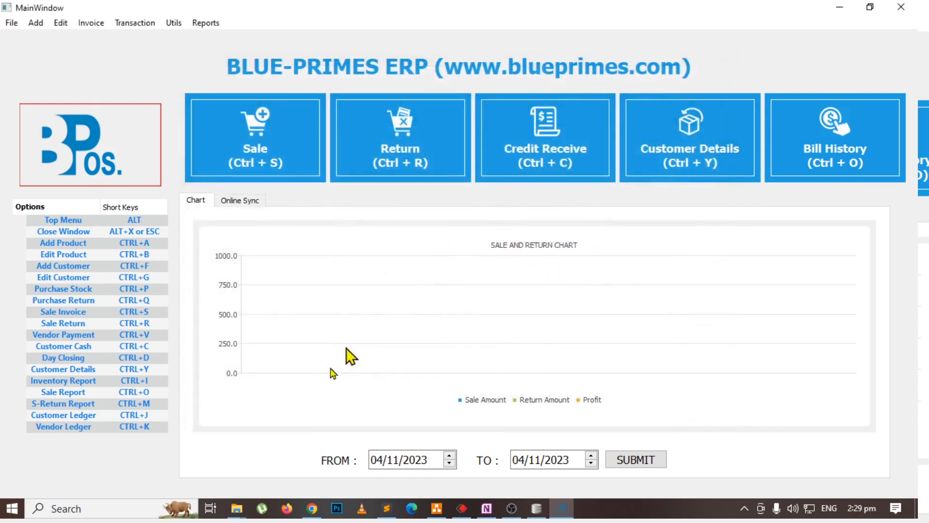
# Step: Switch to OneNote and highlight the "Add Products Manually" and "Automatic Products Add" boxes of the flowchart in green
pyautogui.click(486, 508)
pyautogui.moveTo(347, 106); pyautogui.dragTo(450, 104)
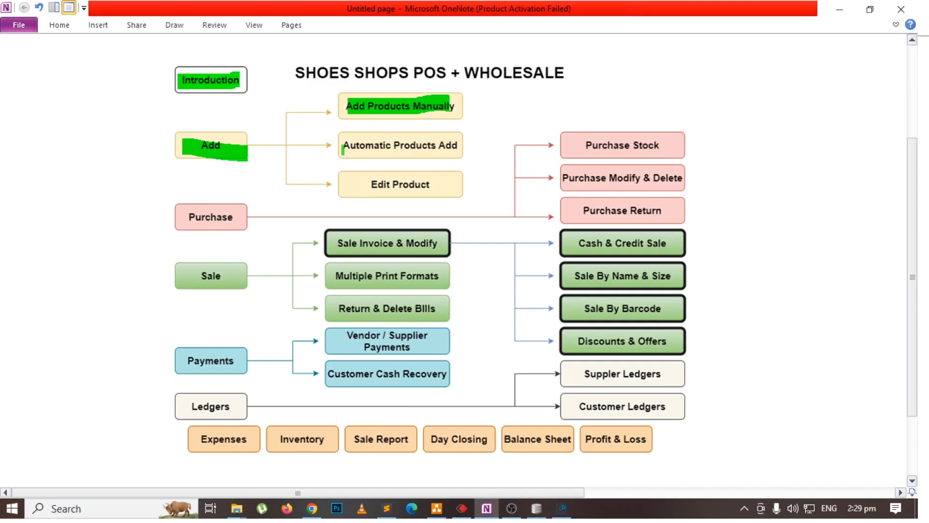
pyautogui.moveTo(343, 146); pyautogui.dragTo(456, 146)
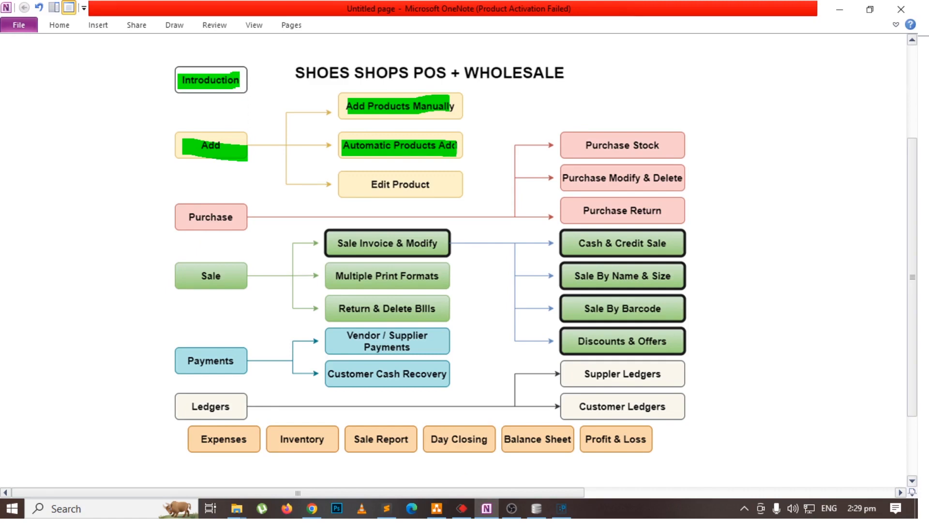
# Step: Draw a green check mark beside the flowchart's "Purchase Stock" box
pyautogui.hotkey('alt', 'Tab')
pyautogui.press('Escape')
pyautogui.moveTo(700, 137)
pyautogui.mouseDown()
pyautogui.moveTo(698, 145)
pyautogui.moveTo(749, 121)
pyautogui.mouseUp()
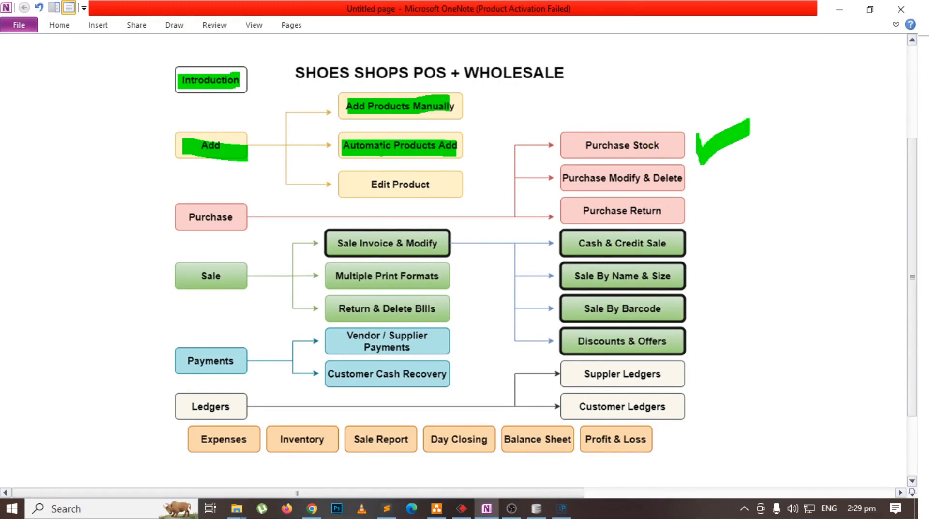
# Step: Switch back to Blue-Primes ERP and open a new purchase invoice
pyautogui.hotkey('alt', 'Tab')
pyautogui.click(43, 24)
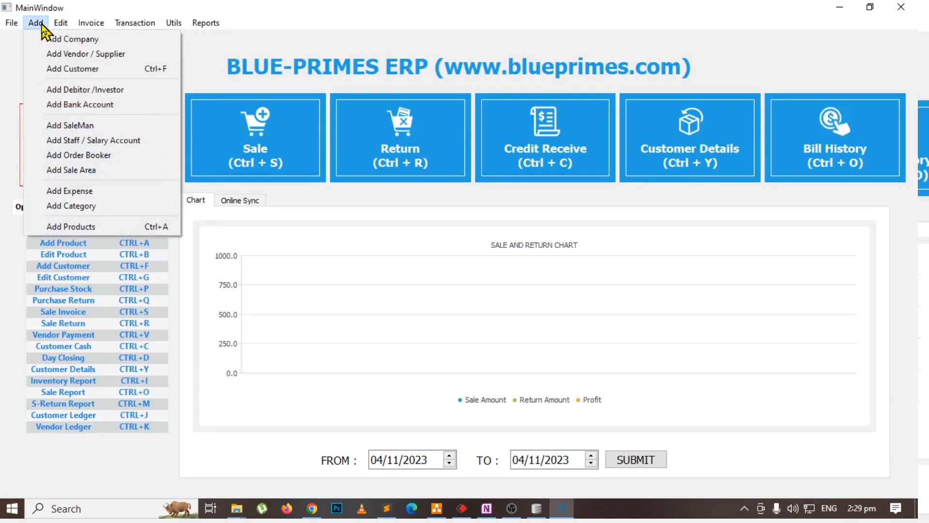
pyautogui.moveTo(91, 25)
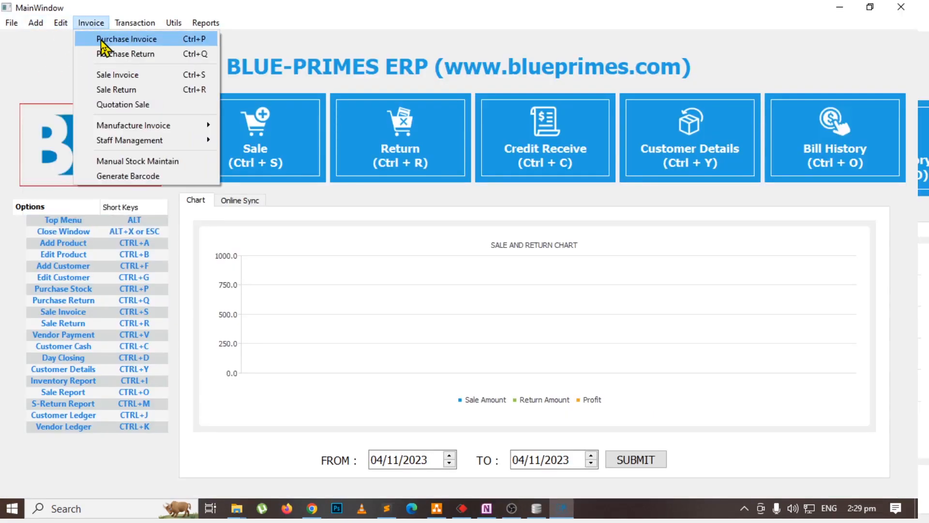
pyautogui.click(127, 39)
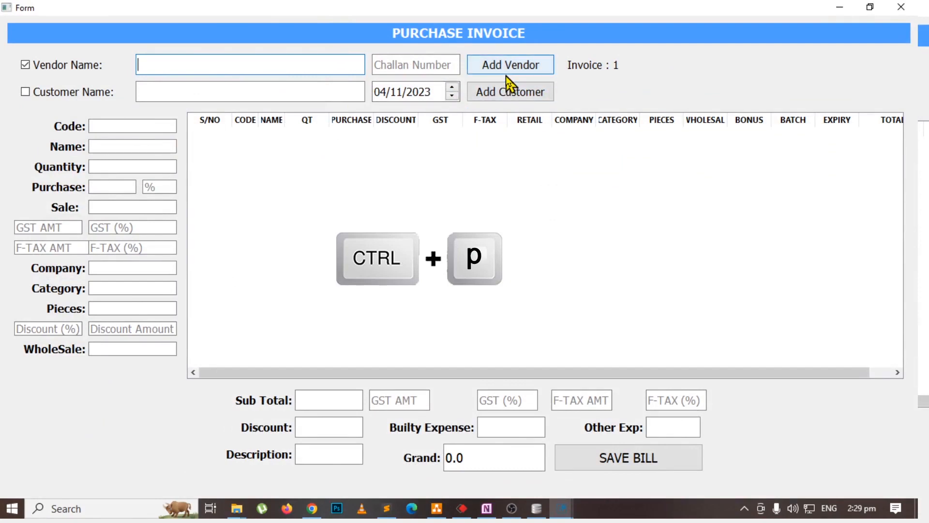
pyautogui.hotkey('alt', 'Tab')
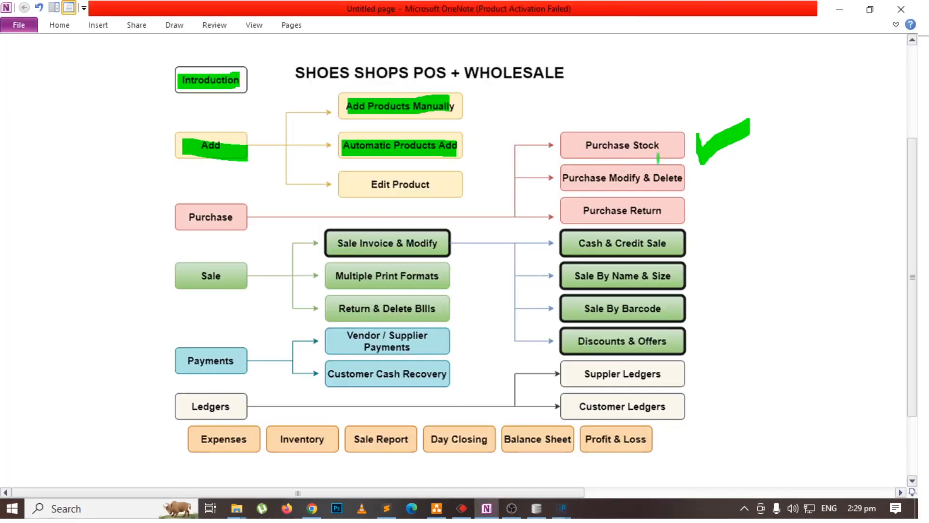
pyautogui.hotkey('alt', 'Tab')
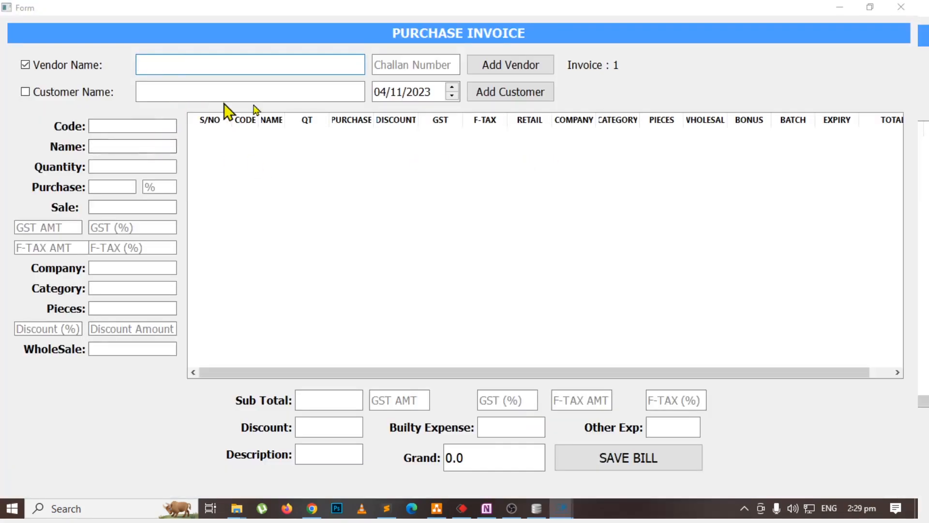
pyautogui.hotkey('alt', 'Tab')
pyautogui.hotkey('alt', 'Tab')
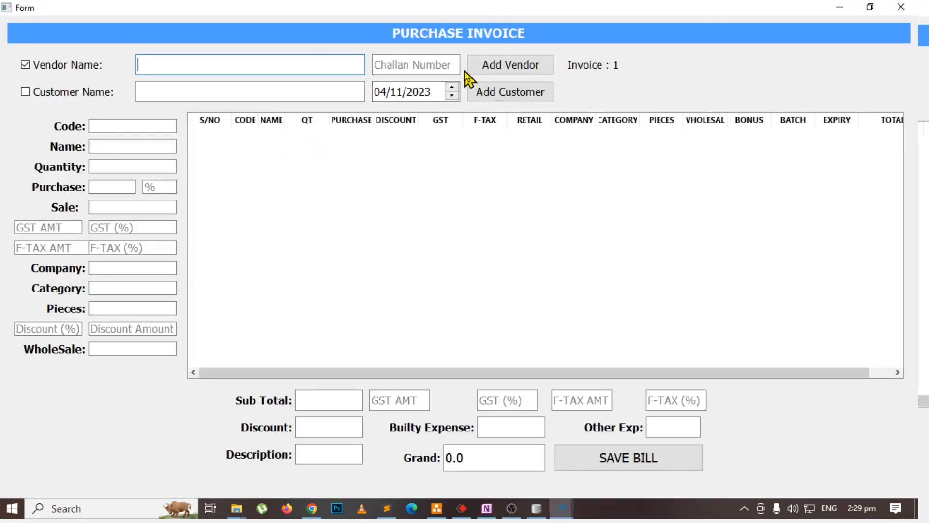
# Step: Start adding a vendor from the purchase invoice and enter "hamza traders" as the vendor name
pyautogui.click(493, 73)
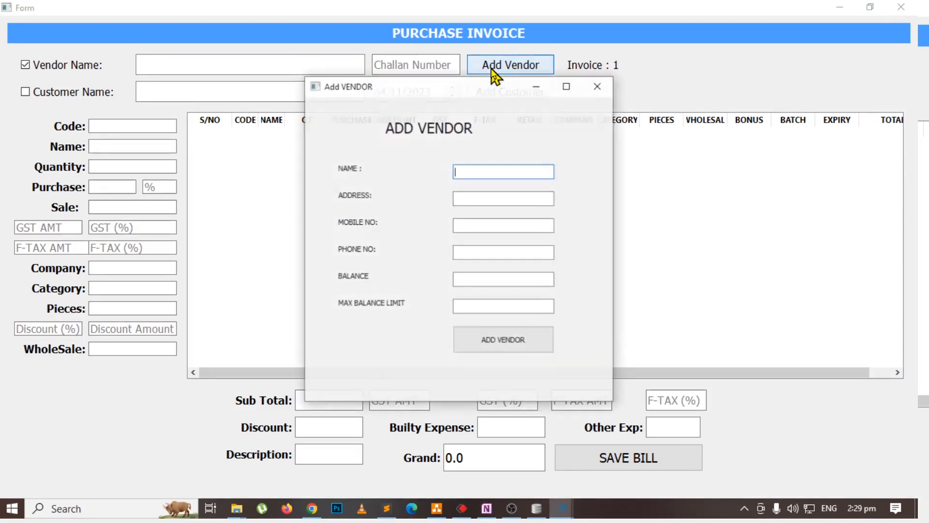
pyautogui.click(466, 171)
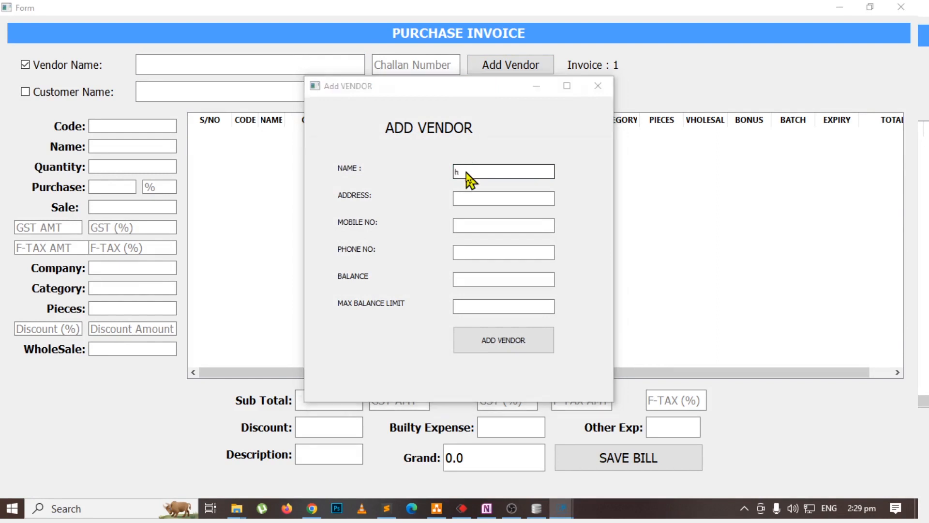
pyautogui.write('hamzra t')
pyautogui.press('BackSpace')
pyautogui.press('BackSpace')
pyautogui.press('BackSpace')
pyautogui.press('BackSpace')
pyautogui.write('a traders')
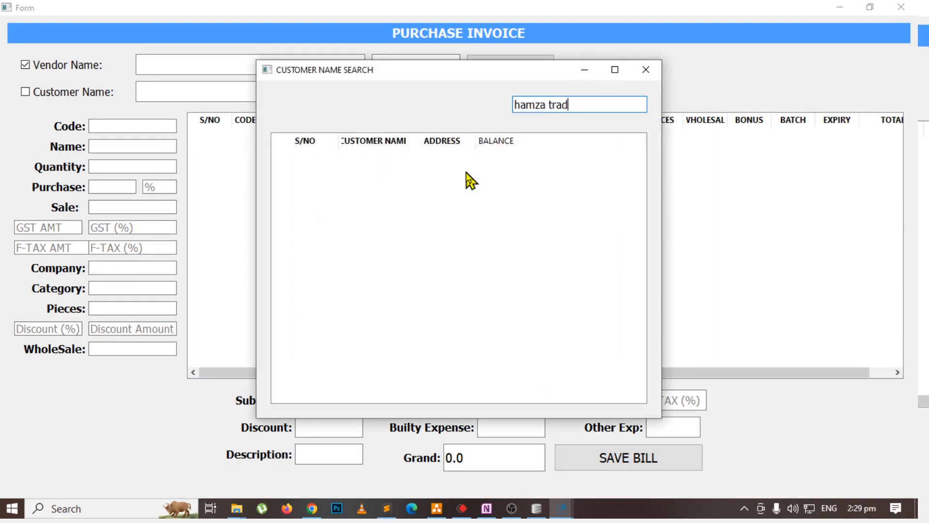
# Step: Set the vendor's balance to 0, add the vendor and close the vendor form
pyautogui.press('Return')
pyautogui.press('Return')
pyautogui.press('Return')
pyautogui.press('Return')
pyautogui.write('0')
pyautogui.click(482, 339)
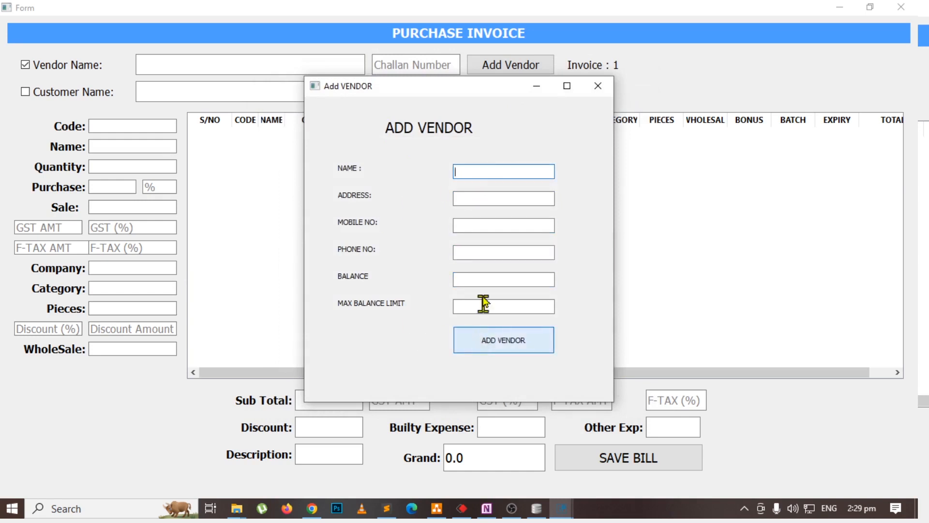
pyautogui.click(598, 86)
# Step: Choose "hamza traders" as the purchase invoice's vendor and load the product with code 100 as the item
pyautogui.click(266, 63)
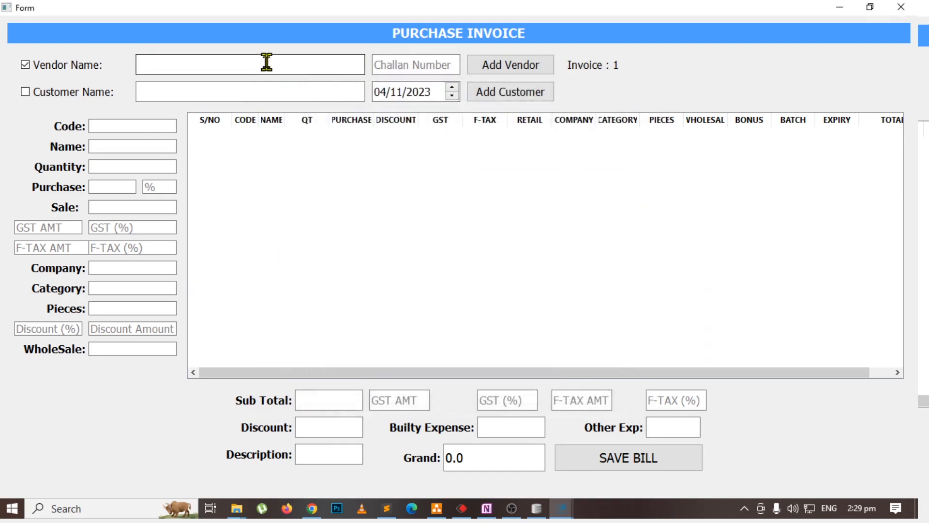
pyautogui.write('ham')
pyautogui.press('Return')
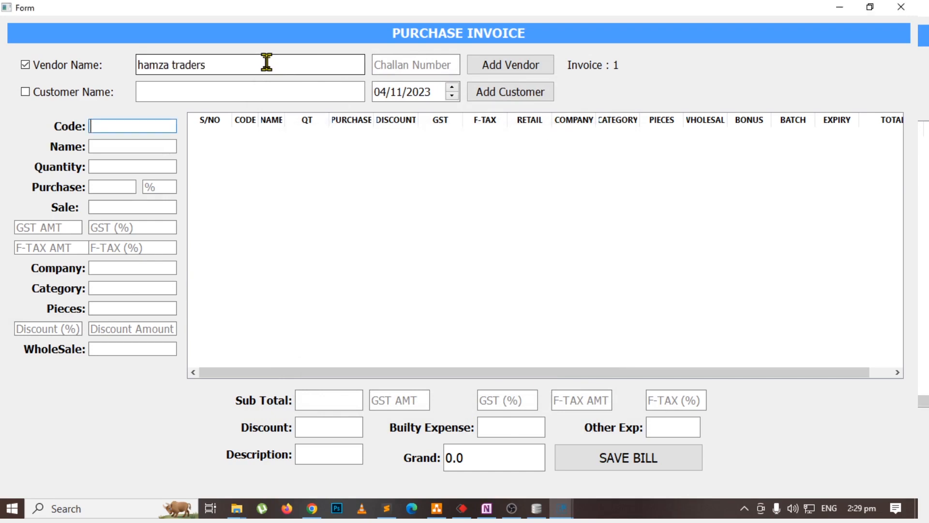
pyautogui.write('100')
pyautogui.press('Return')
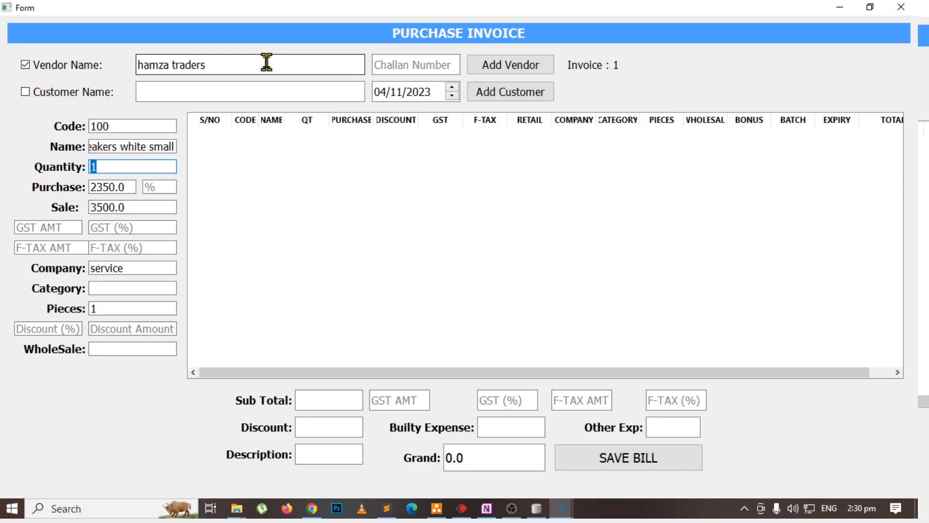
# Step: Set the small white sneakers' quantity to 10 and go through the price, tax, category and pieces fields
pyautogui.write('10')
pyautogui.press('Return')
pyautogui.press('Return')
pyautogui.press('Return')
pyautogui.press('Return')
pyautogui.press('Return')
pyautogui.click(105, 229)
pyautogui.click(133, 246)
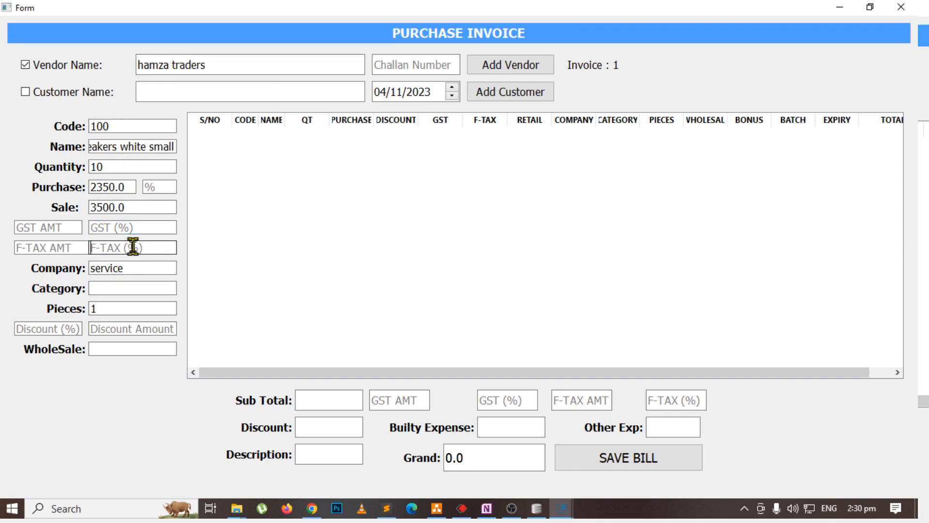
pyautogui.moveTo(145, 208); pyautogui.dragTo(31, 210)
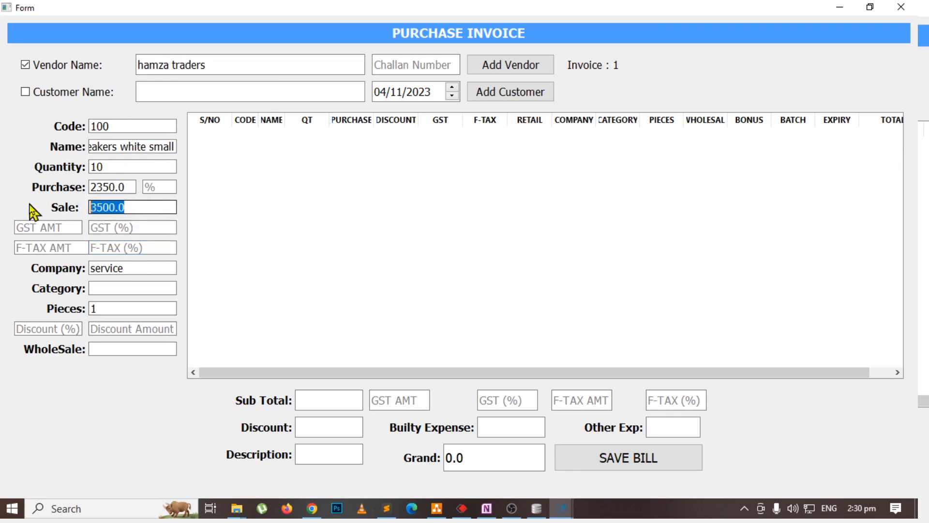
pyautogui.click(126, 286)
pyautogui.click(120, 307)
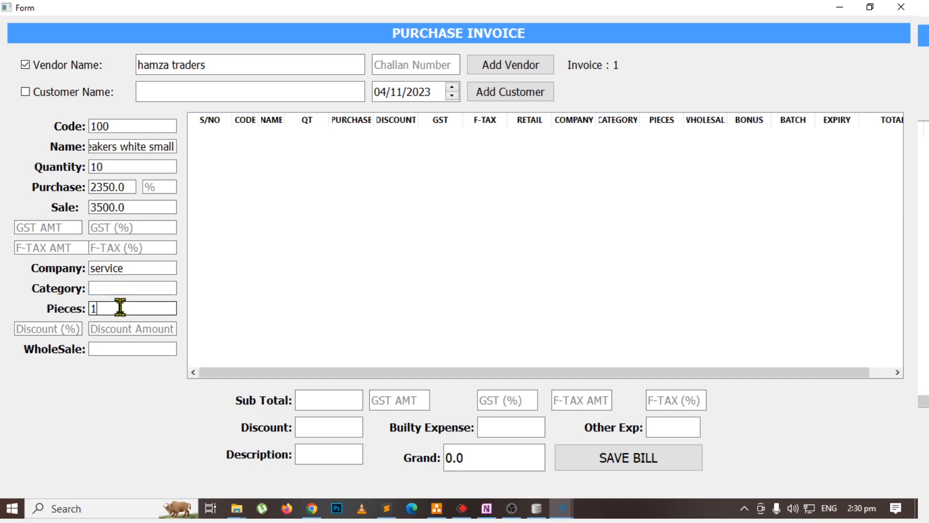
# Step: Set the small white sneakers' wholesale price to 3200 and add the item to the purchase invoice
pyautogui.press('Tab')
pyautogui.press('Tab')
pyautogui.write('3200')
pyautogui.press('Return')
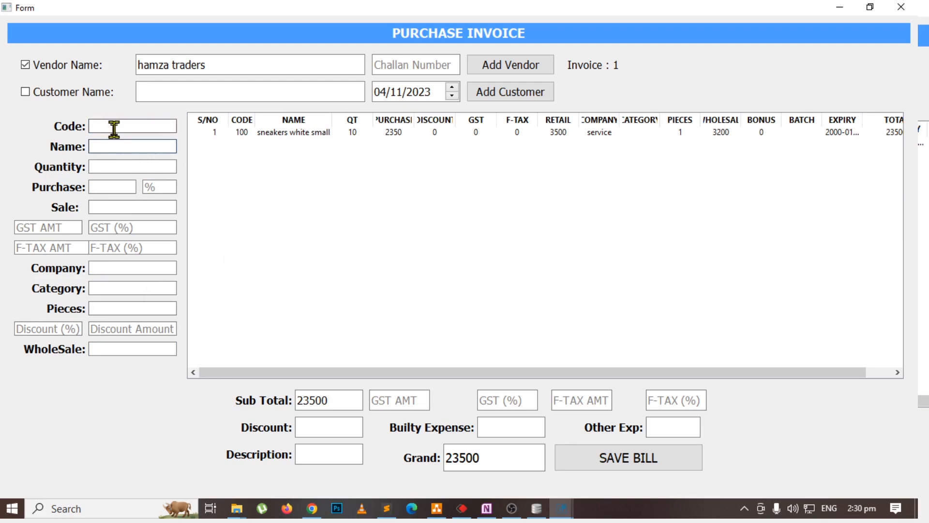
# Step: Search the products for "sneaker" and load Sneakers White Medium as the next invoice item
pyautogui.click(113, 146)
pyautogui.write('sneak')
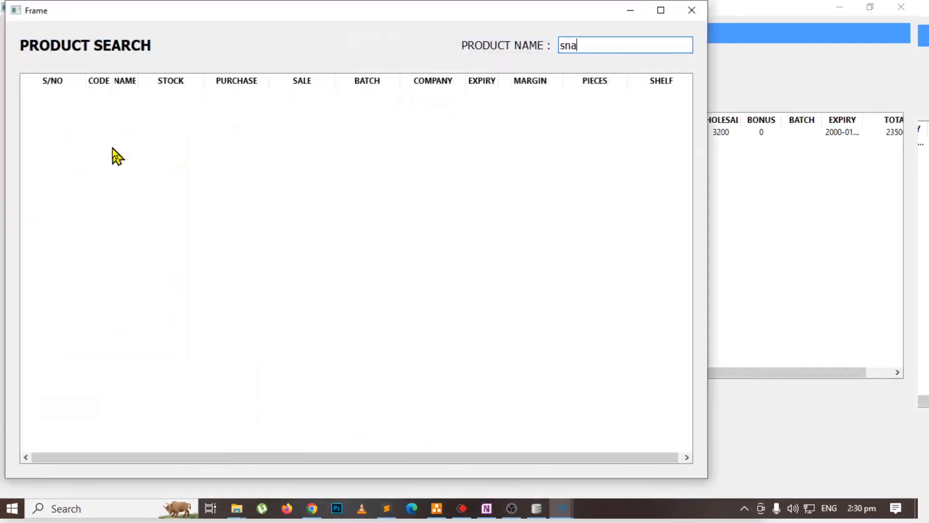
pyautogui.write('er')
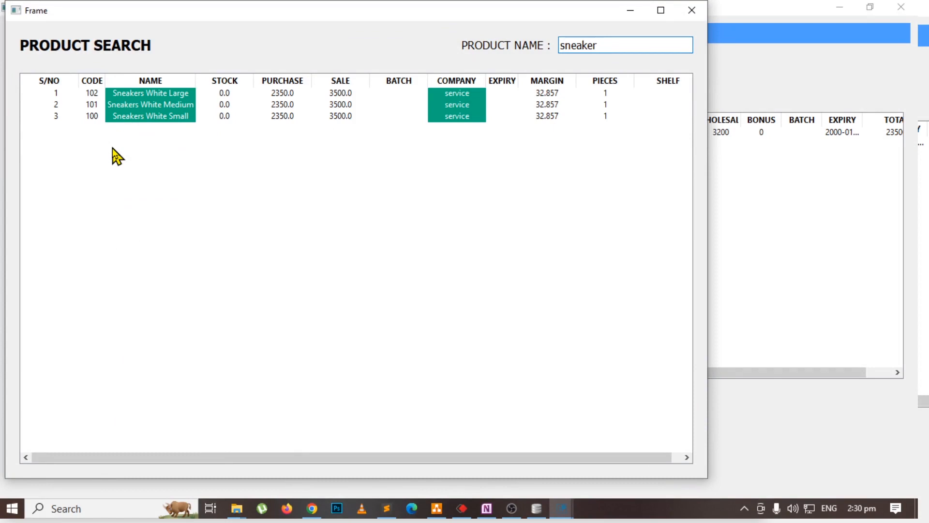
pyautogui.press('Down')
pyautogui.press('Down')
pyautogui.press('Return')
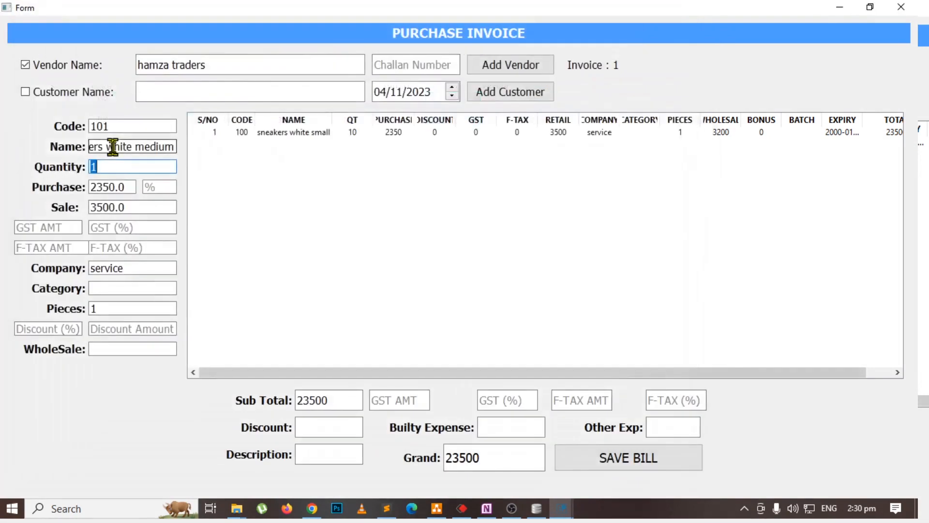
# Step: Set the medium white sneakers' quantity to 10 and wholesale price to 3200, and add the item to the invoice
pyautogui.write('10')
pyautogui.press('Return')
pyautogui.press('Return')
pyautogui.press('Return')
pyautogui.press('Return')
pyautogui.press('Return')
pyautogui.press('Return')
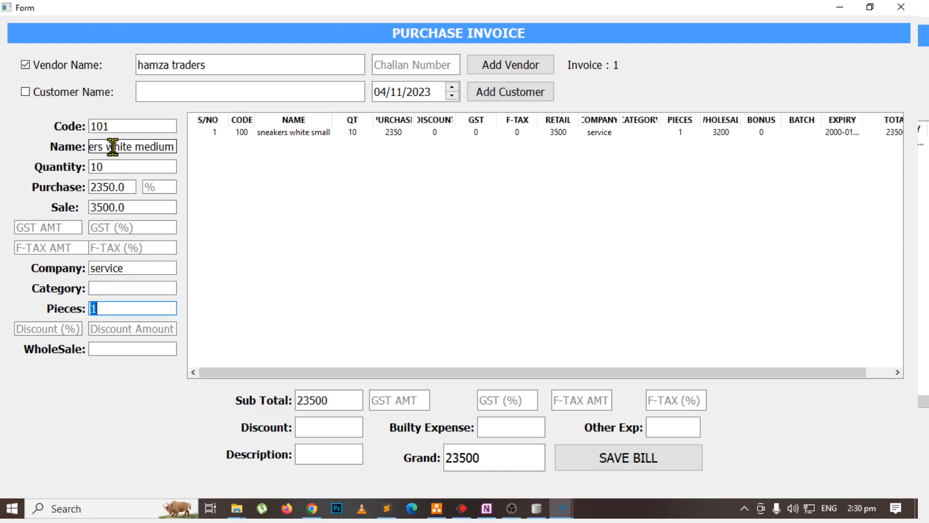
pyautogui.press('Return')
pyautogui.press('Return')
pyautogui.write('3200')
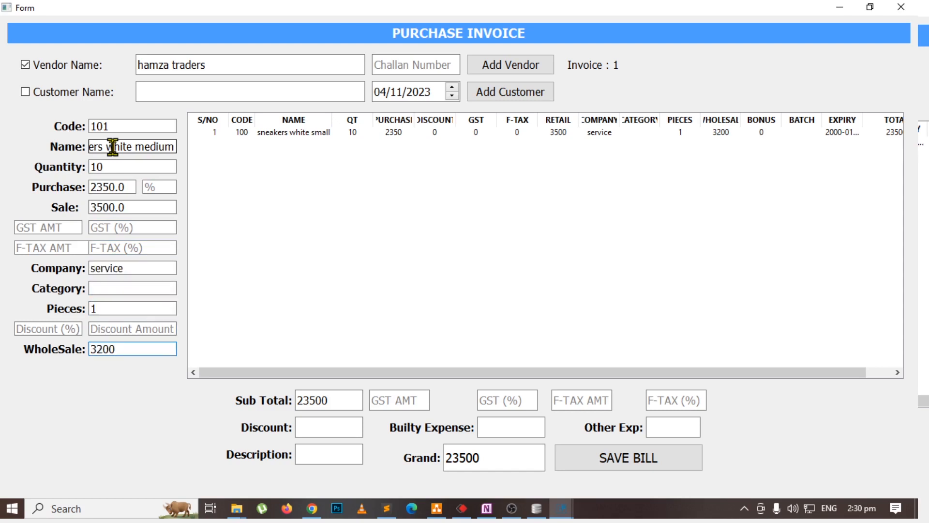
pyautogui.press('Return')
# Step: Search the products for "sn" and load Sneakers White Large as the next invoice item
pyautogui.click(112, 147)
pyautogui.write('s')
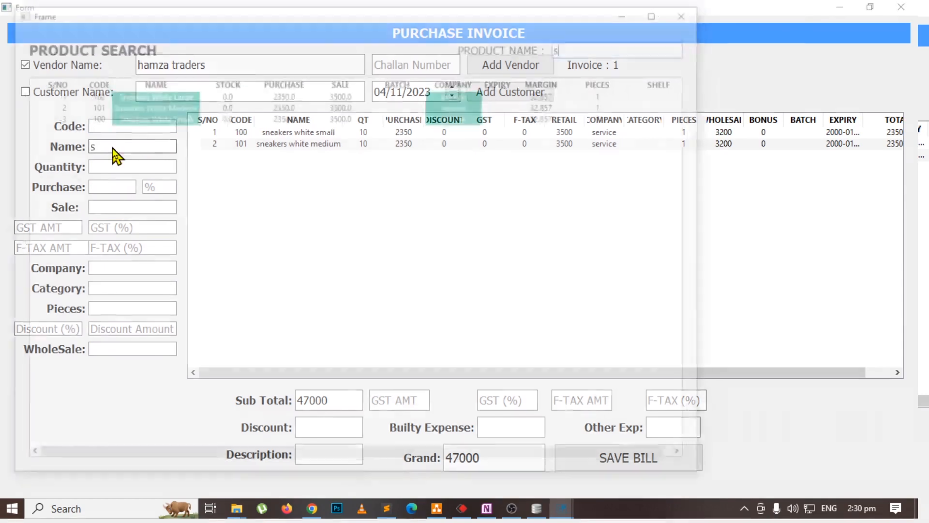
pyautogui.write('na')
pyautogui.press('BackSpace')
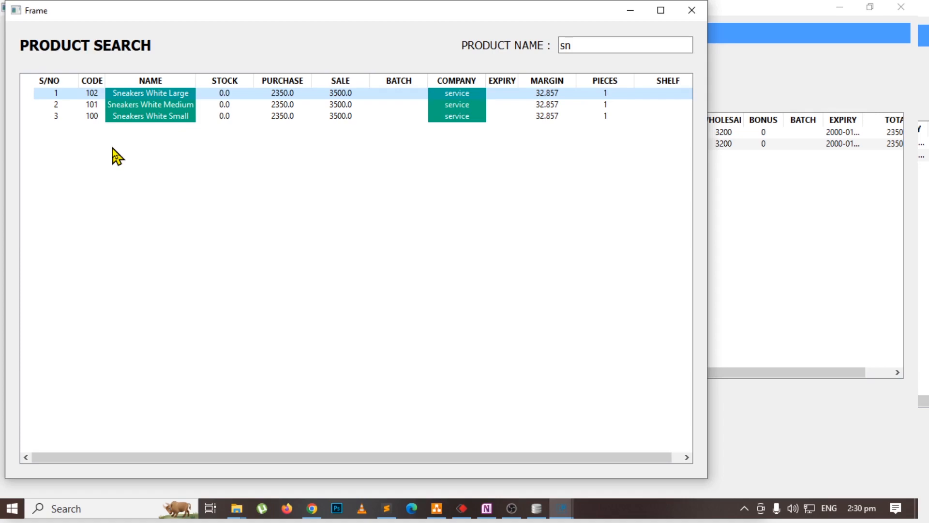
pyautogui.press('Return')
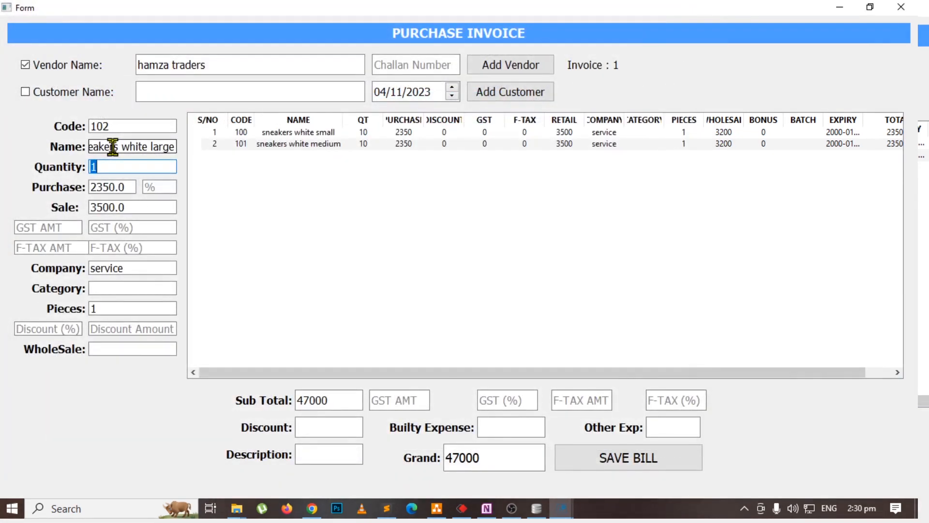
# Step: Set the large white sneakers' quantity to 10 and wholesale price to 3200, and add the item to the invoice
pyautogui.write('10')
pyautogui.press('Return')
pyautogui.press('Return')
pyautogui.press('Return')
pyautogui.press('Return')
pyautogui.press('Return')
pyautogui.press('Return')
pyautogui.press('Return')
pyautogui.press('Return')
pyautogui.write('3200')
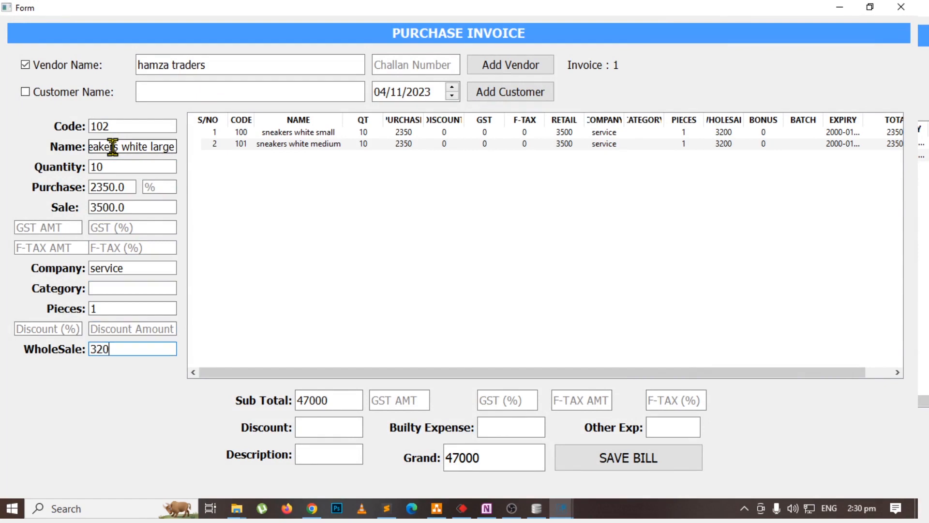
pyautogui.press('Return')
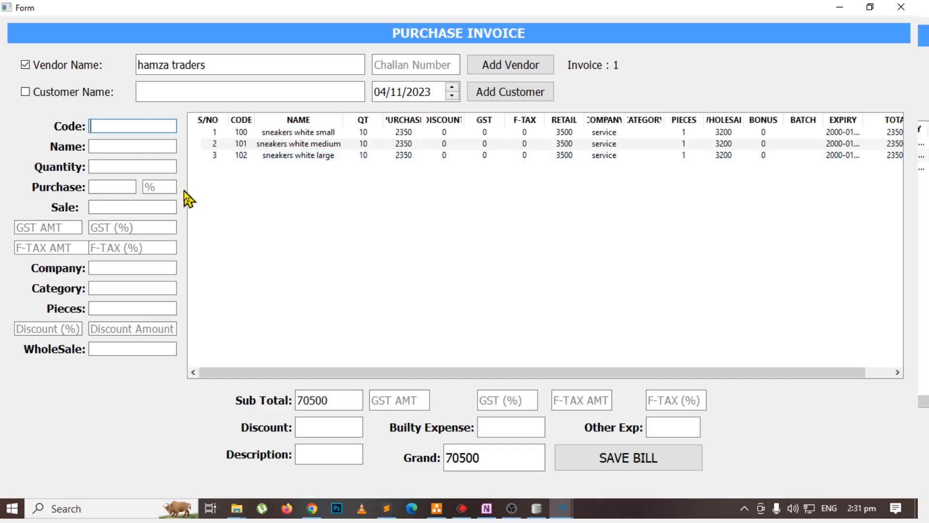
# Step: Enter 200 as the code of a new item on the purchase invoice
pyautogui.click(131, 145)
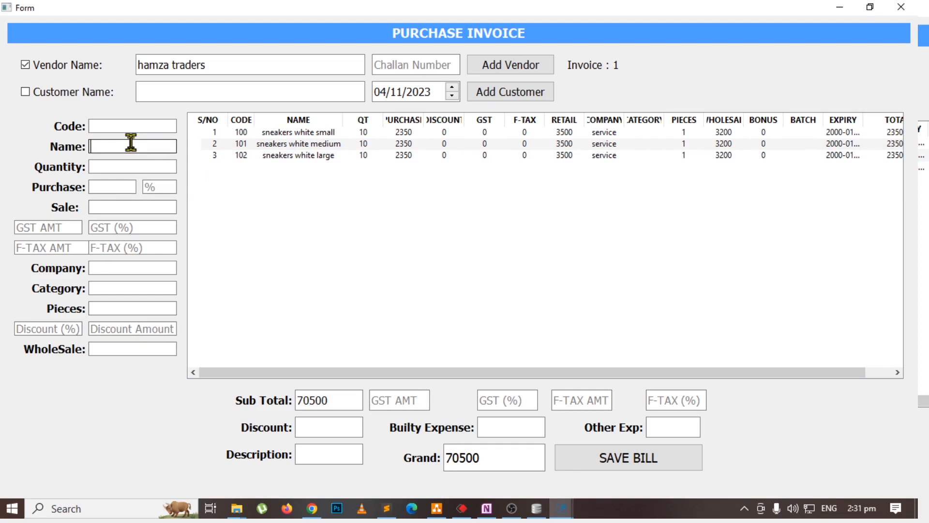
pyautogui.click(139, 130)
pyautogui.write('200')
pyautogui.press('Return')
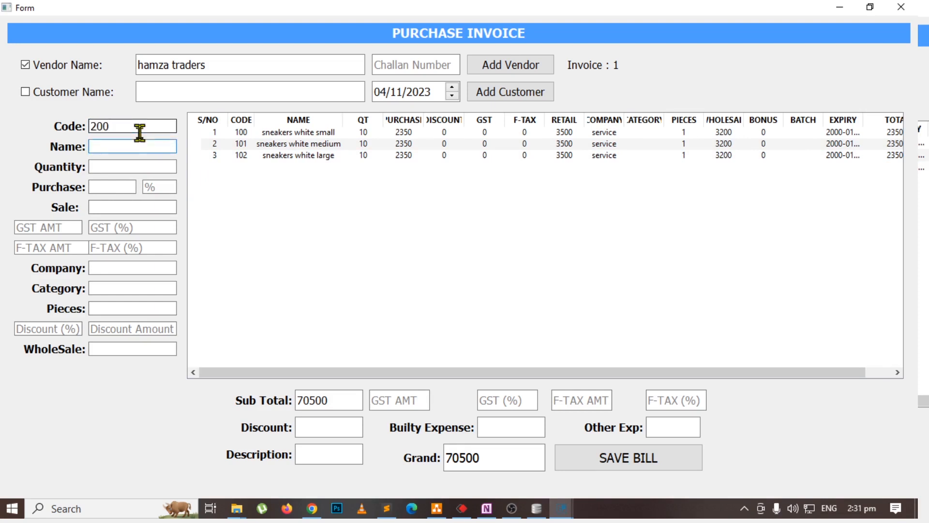
pyautogui.write('sne')
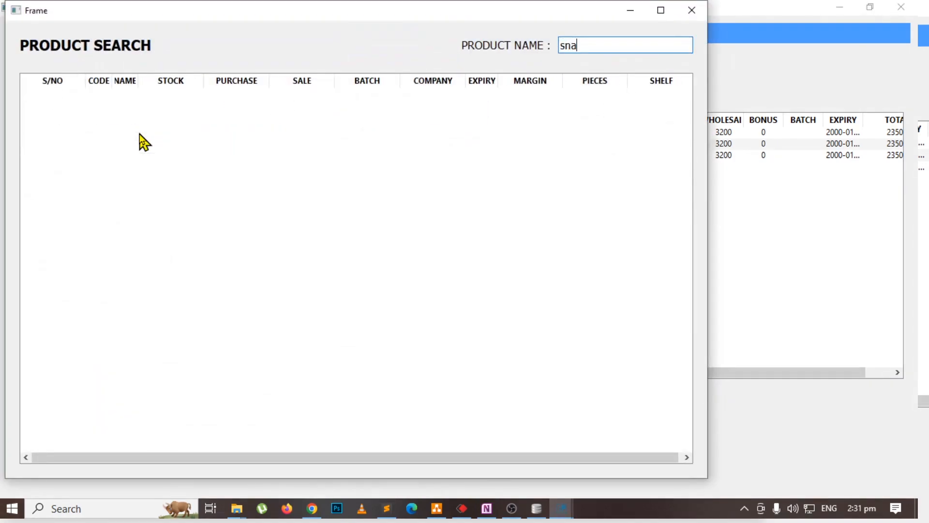
pyautogui.write('akers ')
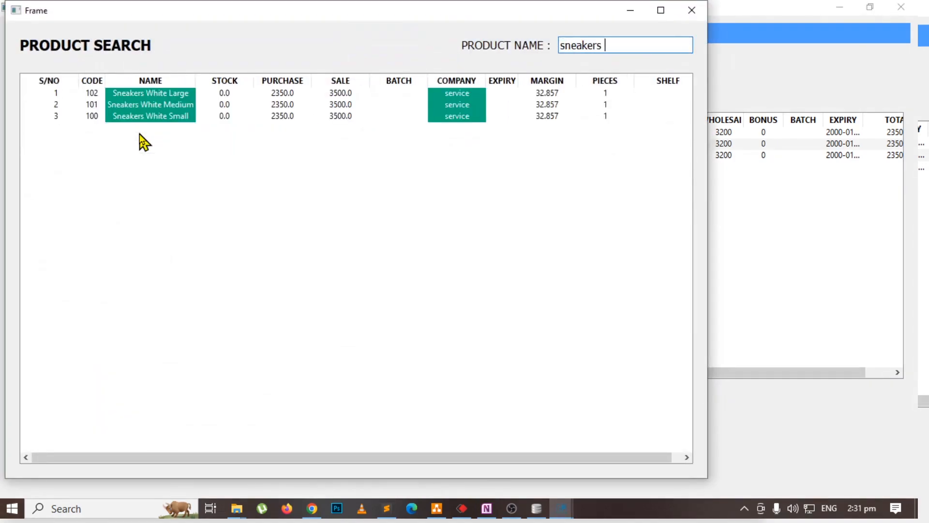
pyautogui.write('black')
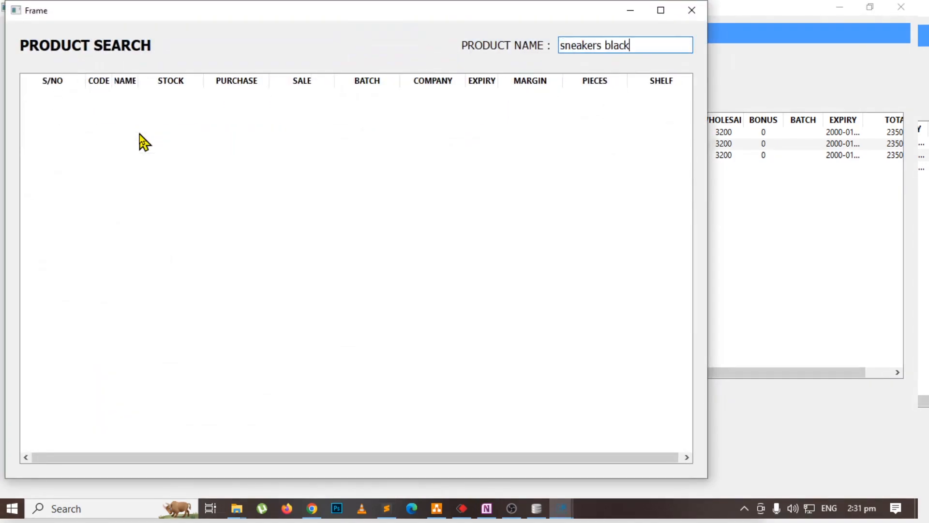
# Step: Name the new item with code 200 "joggers white small"
pyautogui.hotkey('ctrl', 'a')
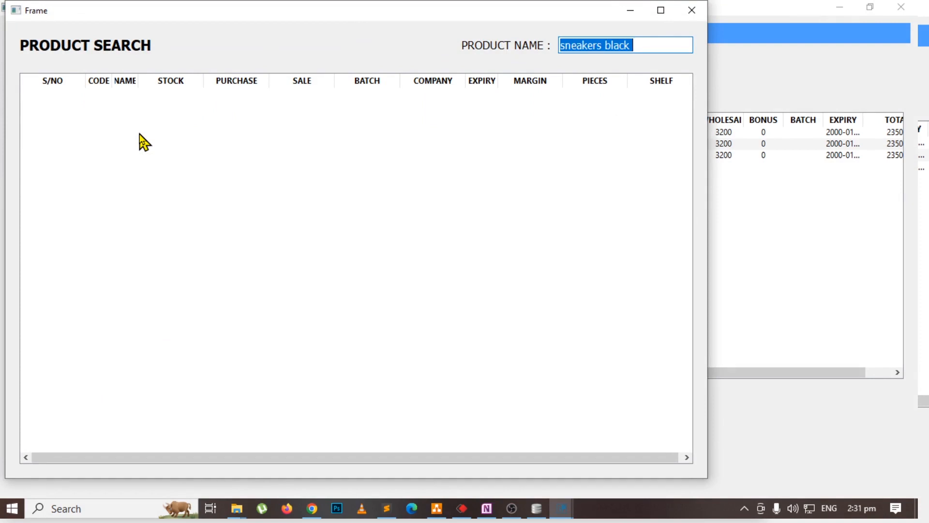
pyautogui.write('joggers ')
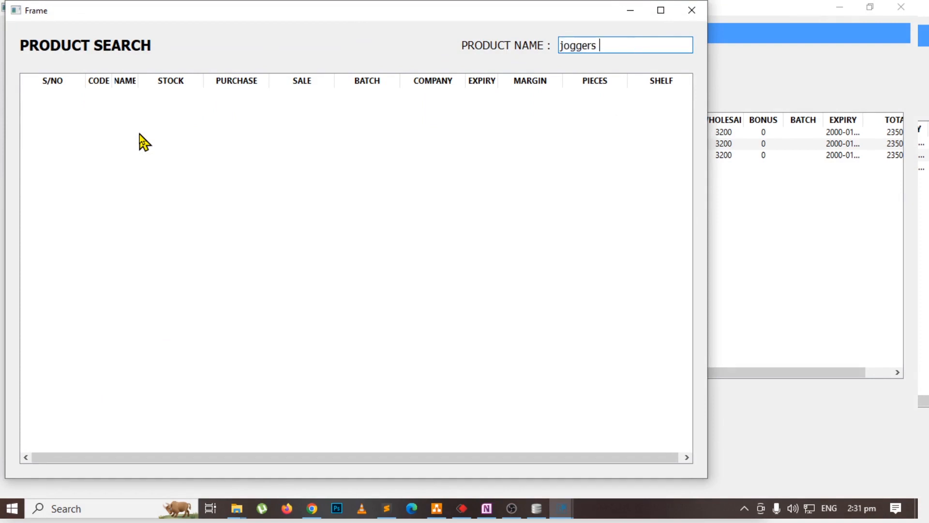
pyautogui.write('white small')
pyautogui.hotkey('ctrl', 'a')
pyautogui.press('Return')
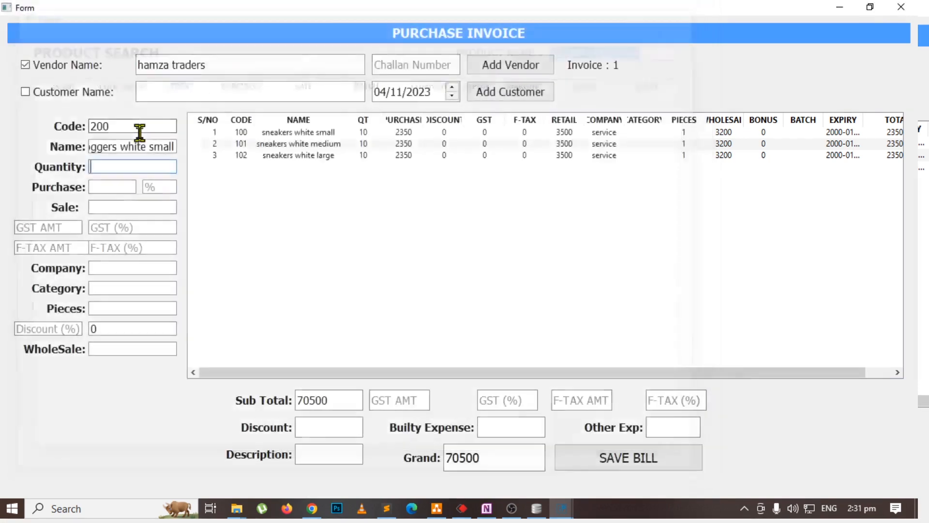
# Step: Set the small white joggers' quantity to 5, purchase price to 1000 and sale price to 1500
pyautogui.write('1')
pyautogui.press('BackSpace')
pyautogui.write('5')
pyautogui.press('Return')
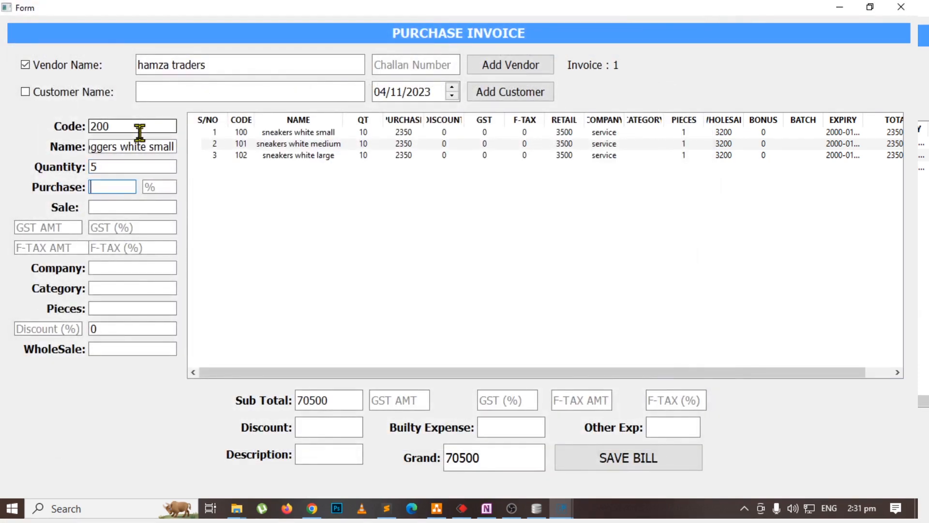
pyautogui.write('1000')
pyautogui.press('Return')
pyautogui.press('Return')
pyautogui.write('1500')
pyautogui.press('Return')
pyautogui.press('Return')
pyautogui.press('Return')
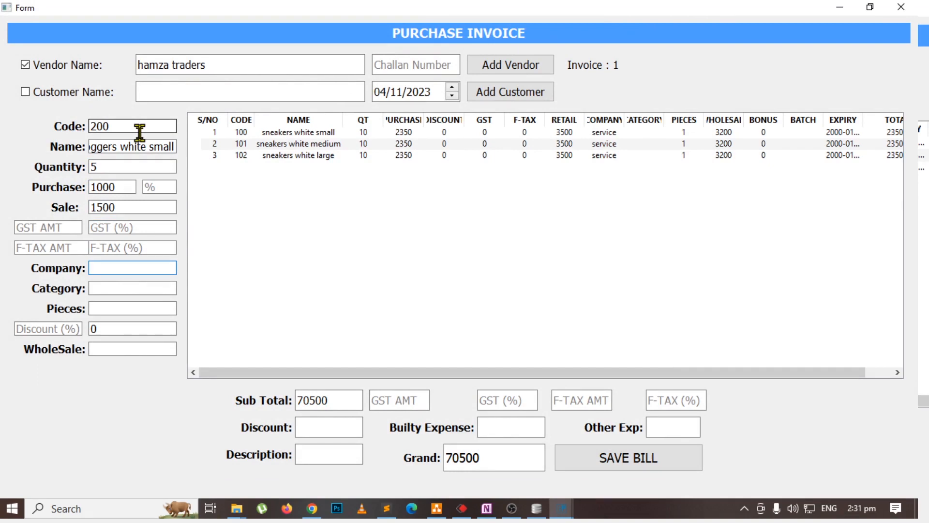
# Step: Choose "service" as the small white joggers' company and set pieces to 1, leaving the category empty
pyautogui.write('ser')
pyautogui.press('Down')
pyautogui.press('Return')
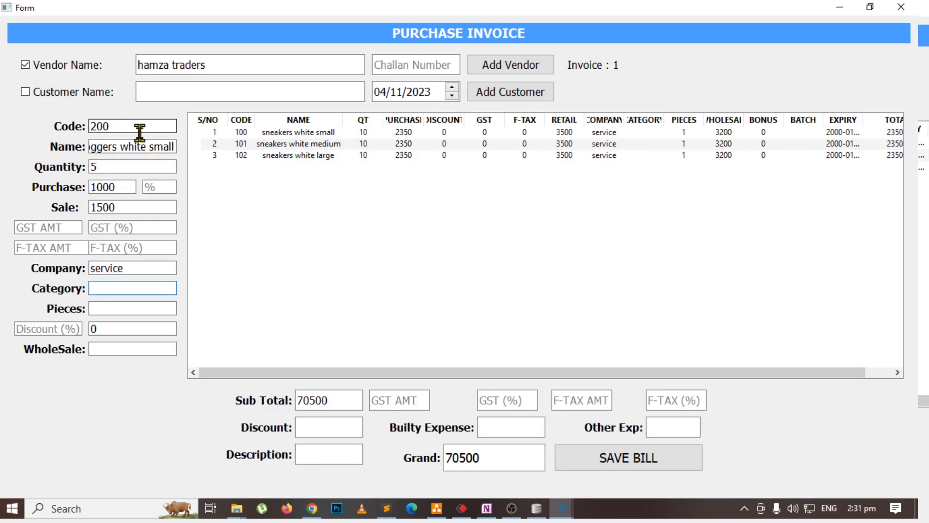
pyautogui.press('Return')
pyautogui.write('1')
pyautogui.press('Return')
pyautogui.press('Return')
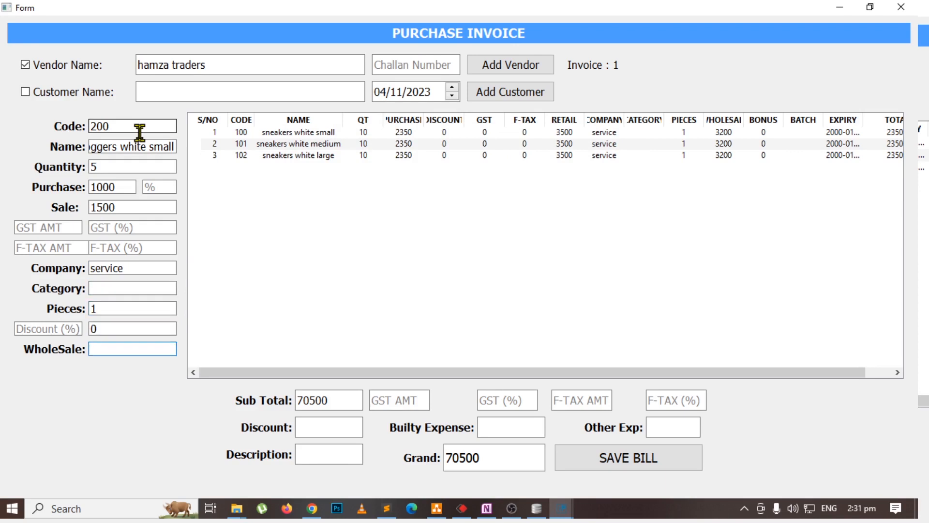
# Step: Set the small white joggers' wholesale price to 1400 and add them to the invoice as a newly created item
pyautogui.write('1400')
pyautogui.press('Return')
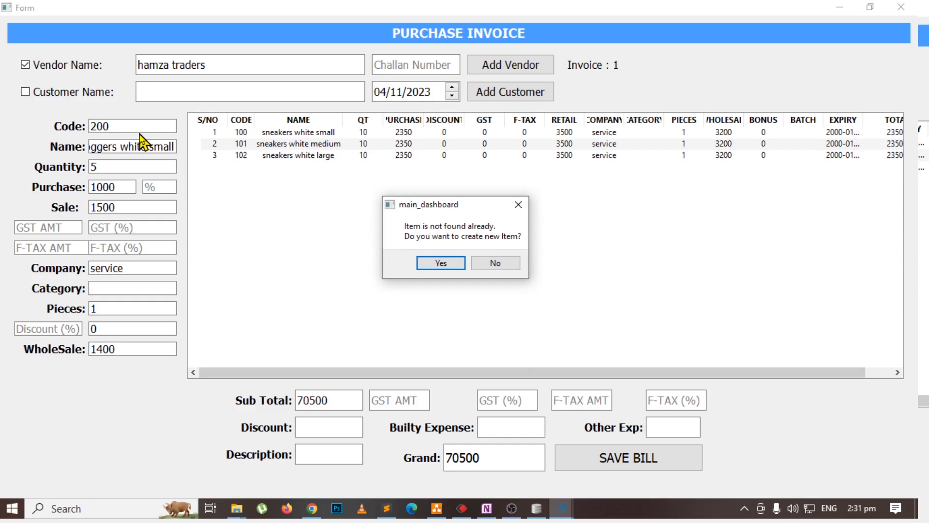
pyautogui.press('Return')
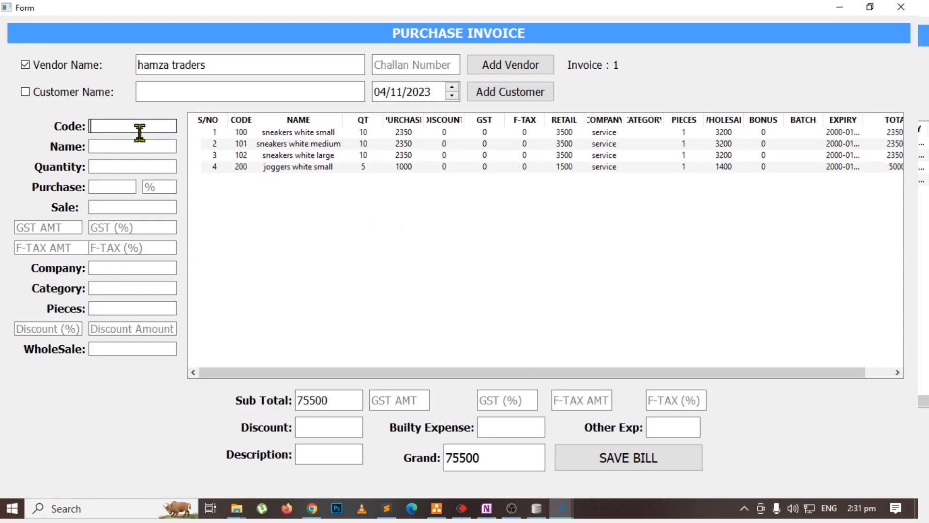
# Step: Enter code 201 and the name "joggers white medium" for another new invoice item
pyautogui.write('201')
pyautogui.press('Tab')
pyautogui.press('Return')
pyautogui.hotkey('ctrl', 'BackSpace')
pyautogui.write('medium')
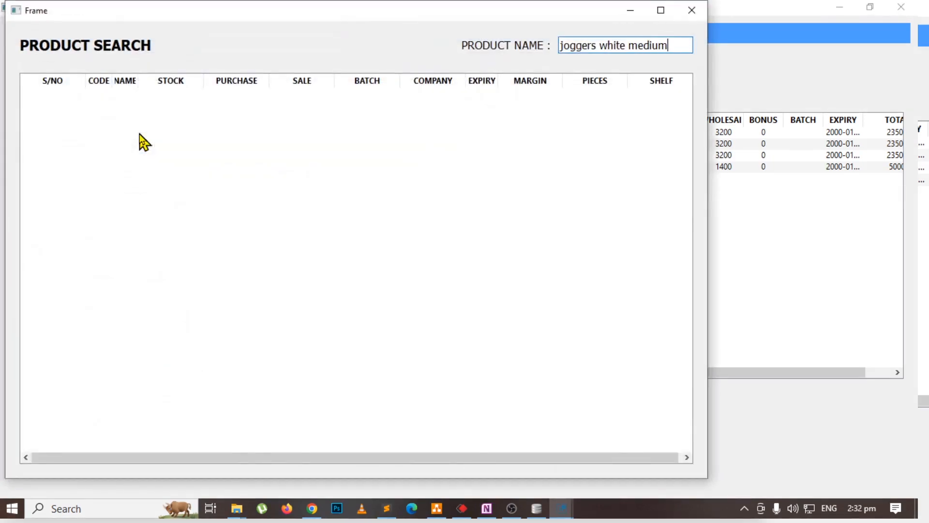
pyautogui.press('Return')
# Step: Set the medium white joggers' quantity to 5 and purchase price to 1000
pyautogui.press('Tab')
pyautogui.write('100')
pyautogui.press('Tab')
pyautogui.press('Tab')
pyautogui.hotkey('shift', 'Tab')
pyautogui.hotkey('shift', 'Tab')
pyautogui.write('100')
pyautogui.press('Tab')
pyautogui.press('Tab')
pyautogui.press('Tab')
pyautogui.press('Tab')
pyautogui.press('Tab')
pyautogui.hotkey('shift', 'Tab')
pyautogui.hotkey('shift', 'Tab')
pyautogui.hotkey('shift', 'Tab')
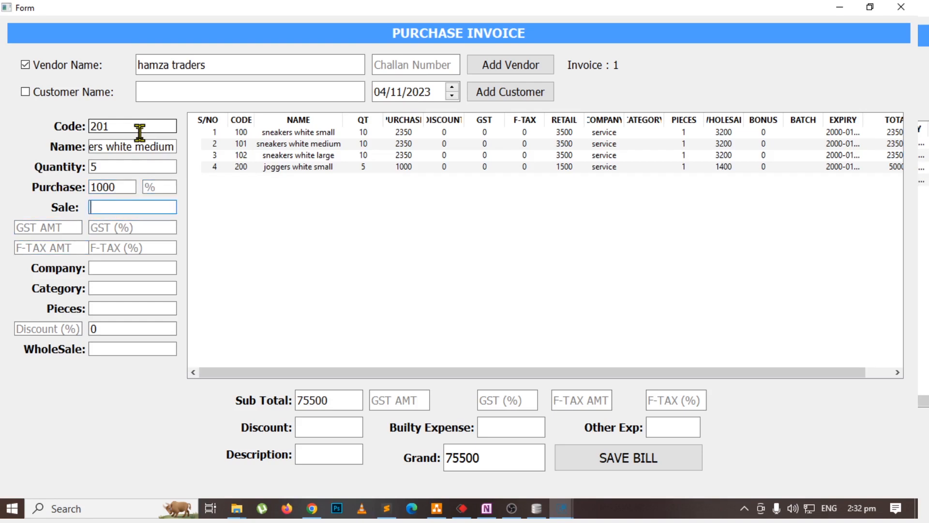
# Step: Set the medium white joggers' sale price to 1500
pyautogui.press('Tab')
pyautogui.press('Tab')
pyautogui.press('Tab')
pyautogui.press('Tab')
pyautogui.press('Tab')
pyautogui.hotkey('shift', 'Tab')
pyautogui.hotkey('shift', 'Tab')
pyautogui.hotkey('shift', 'Tab')
pyautogui.hotkey('shift', 'Tab')
pyautogui.hotkey('shift', 'Tab')
pyautogui.write('1500')
# Step: Choose "service" as the medium white joggers' company and set pieces to 1
pyautogui.press('Tab')
pyautogui.press('Tab')
pyautogui.press('Tab')
pyautogui.hotkey('shift', 'Tab')
pyautogui.write('se')
pyautogui.press('Return')
pyautogui.press('Tab')
pyautogui.press('Tab')
pyautogui.hotkey('shift', 'Tab')
pyautogui.press('Tab')
pyautogui.press('Tab')
# Step: Set the medium white joggers' wholesale price to 1400 and add them to the invoice as a newly created item
pyautogui.write('140')
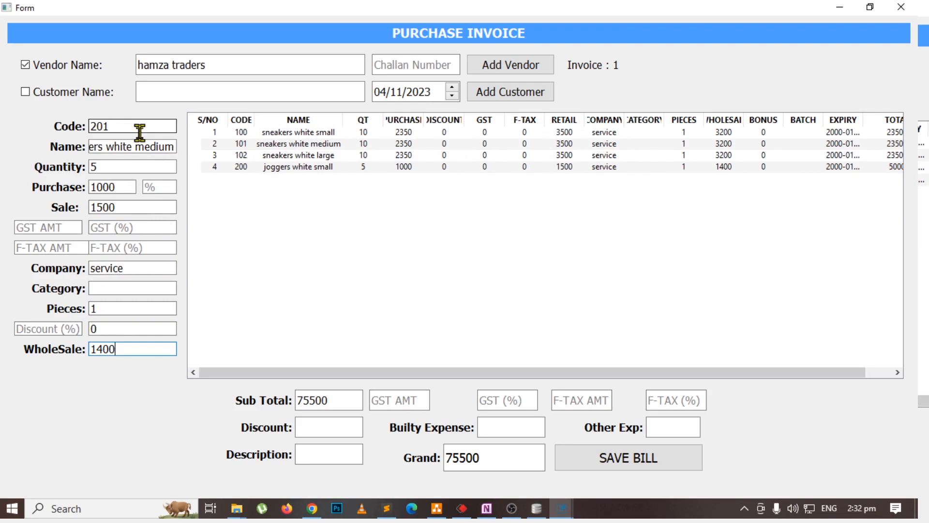
pyautogui.write('0')
pyautogui.press('Return')
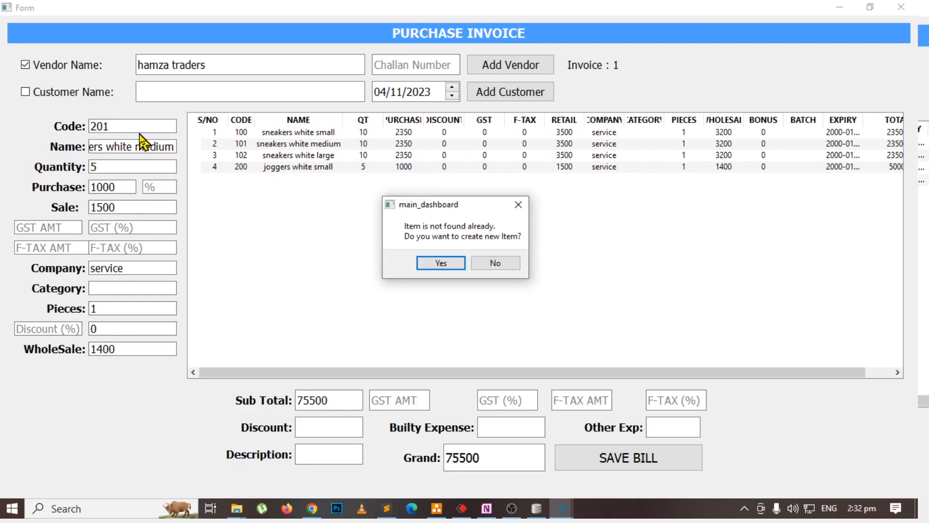
pyautogui.press('Return')
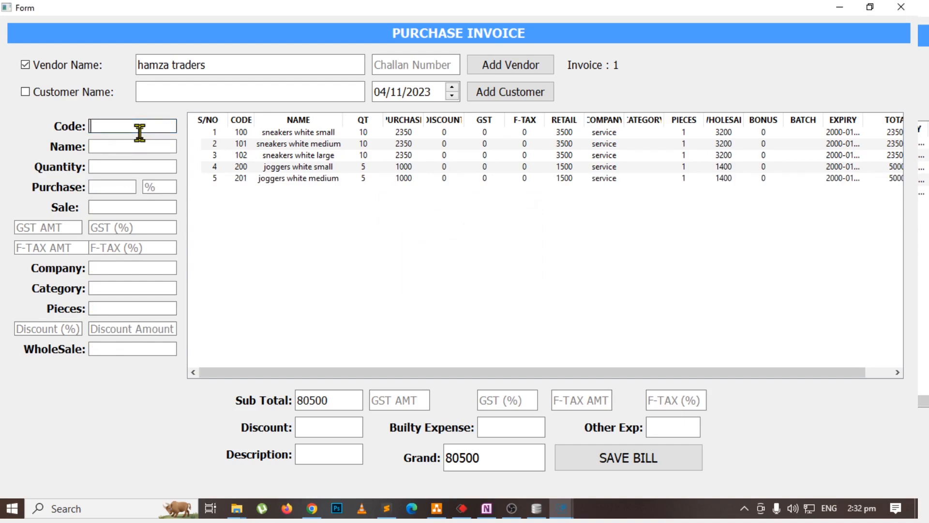
# Step: Review the two white joggers lines on the invoice and return to the item code entry
pyautogui.click(304, 167)
pyautogui.click(318, 179)
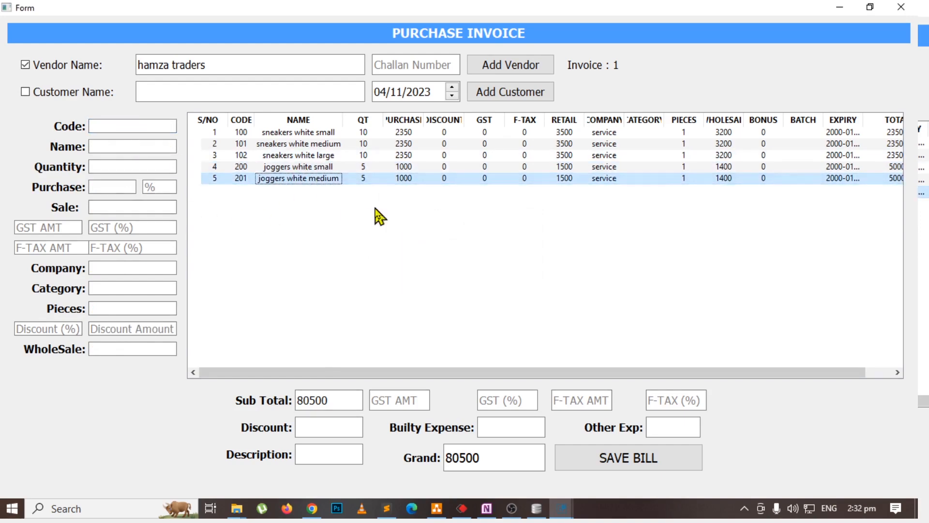
pyautogui.click(138, 125)
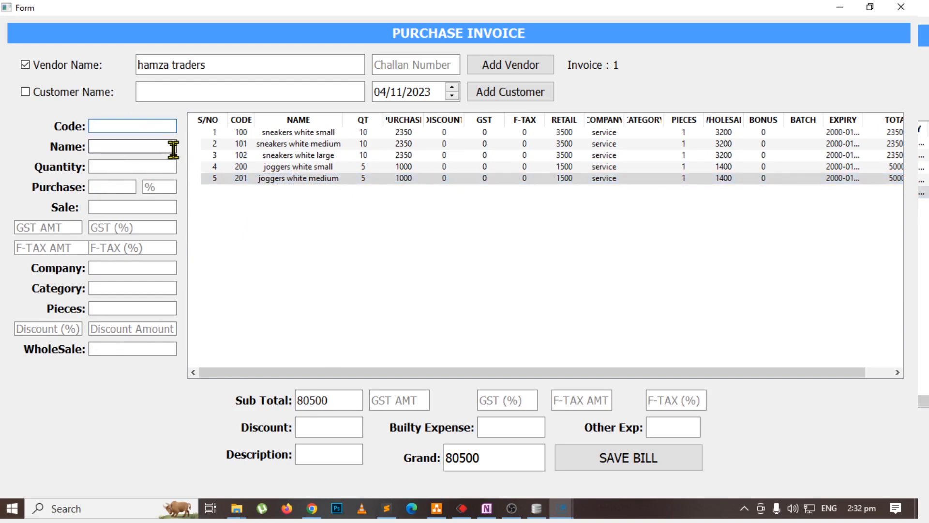
# Step: Start a new invoice item with code 203, name "joggers white large", quantity 5 and purchase price 1000
pyautogui.write('203')
pyautogui.click(174, 149)
pyautogui.write('joggers white')
pyautogui.write('large')
pyautogui.press('Return')
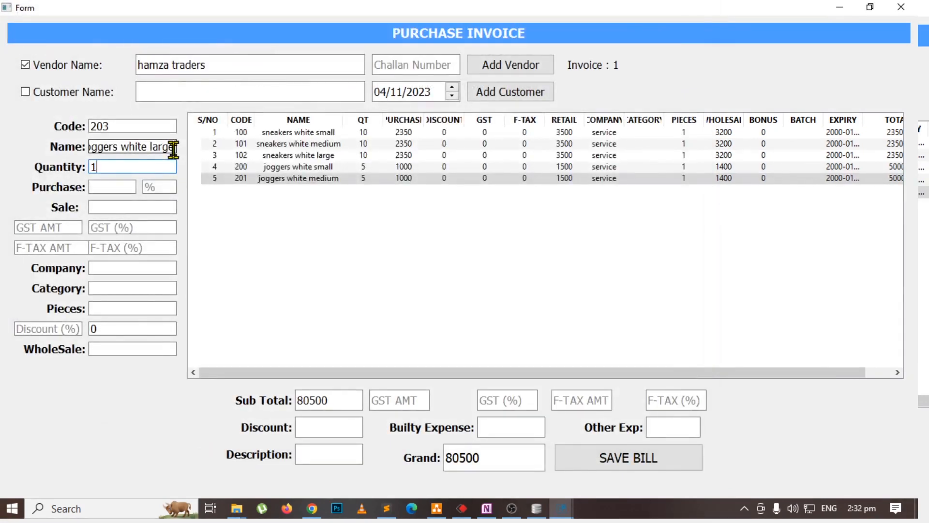
pyautogui.write('5')
pyautogui.press('Return')
pyautogui.write('100')
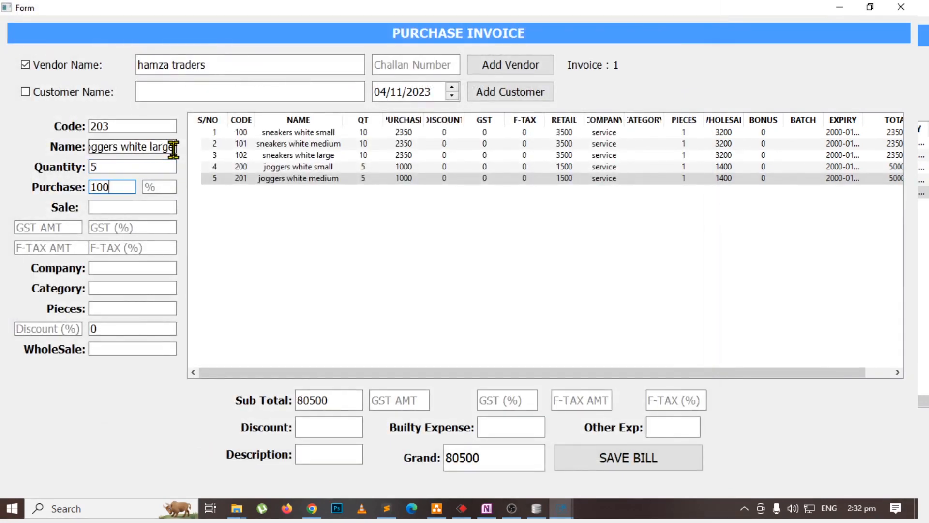
pyautogui.press('Return')
# Step: Set the large white joggers' sale price to 1500 and choose "service" as the company
pyautogui.write('1500')
pyautogui.press('Return')
pyautogui.press('Return')
pyautogui.press('Return')
pyautogui.write('ser')
pyautogui.press('Return')
pyautogui.press('Return')
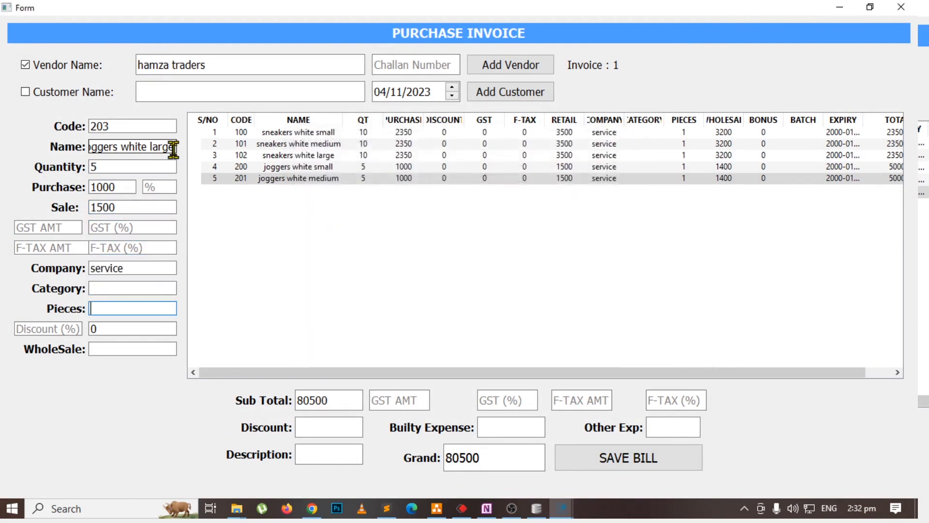
# Step: Set the large white joggers' pieces to 1 and wholesale price to 1400, and add them to the invoice
pyautogui.write('1')
pyautogui.press('Return')
pyautogui.press('Return')
pyautogui.write('1400')
pyautogui.press('Return')
pyautogui.press('Return')
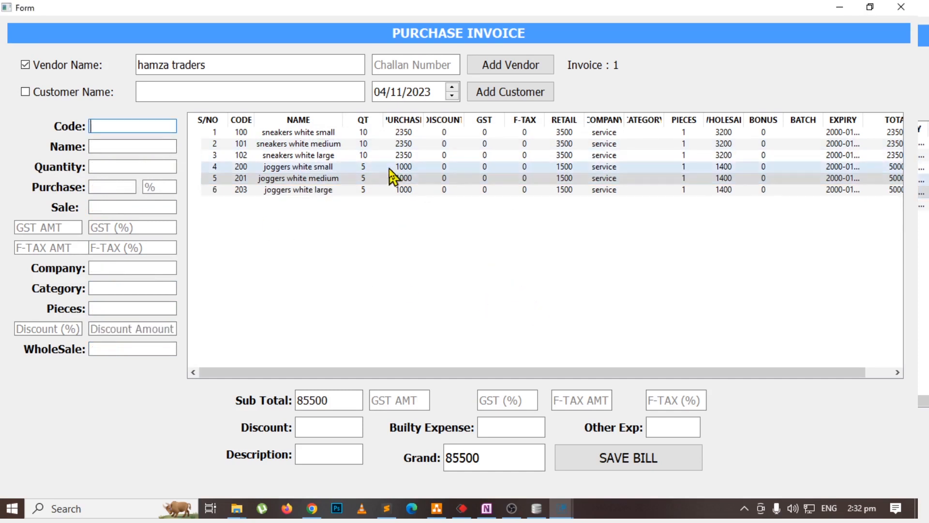
# Step: Look over the invoice's builty expense, discount, GST amount and challan number entries and save the bill
pyautogui.click(490, 424)
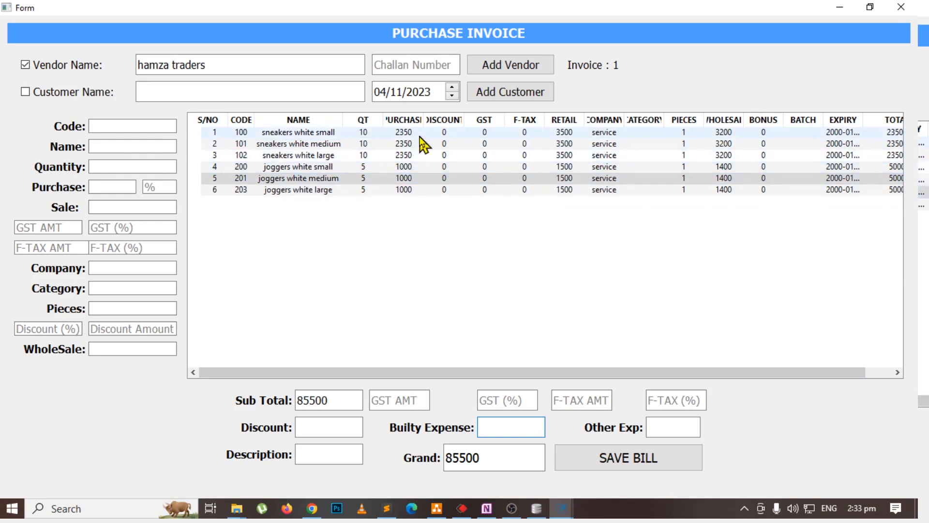
pyautogui.click(335, 433)
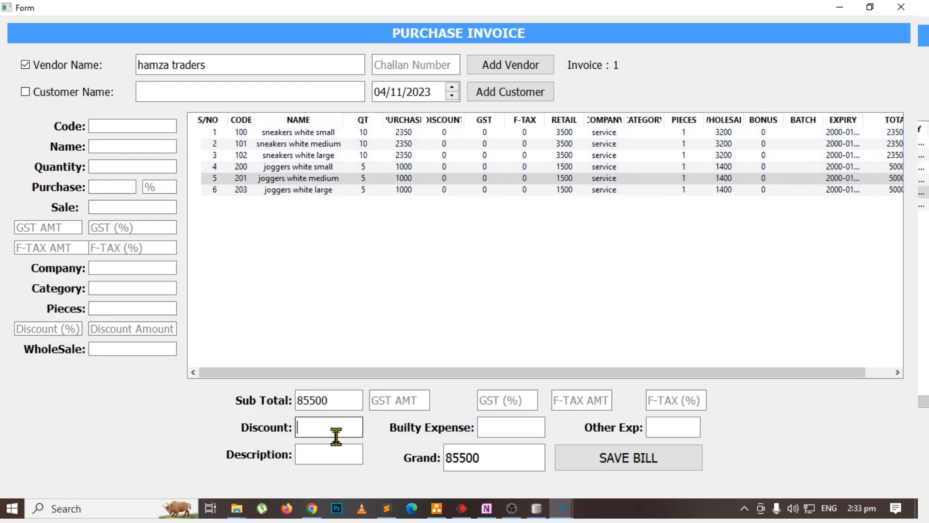
pyautogui.click(404, 401)
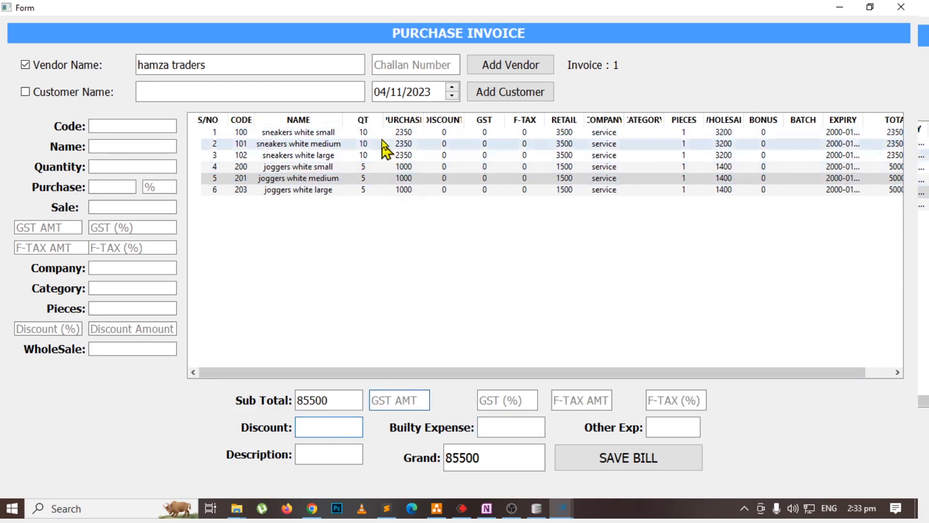
pyautogui.click(391, 70)
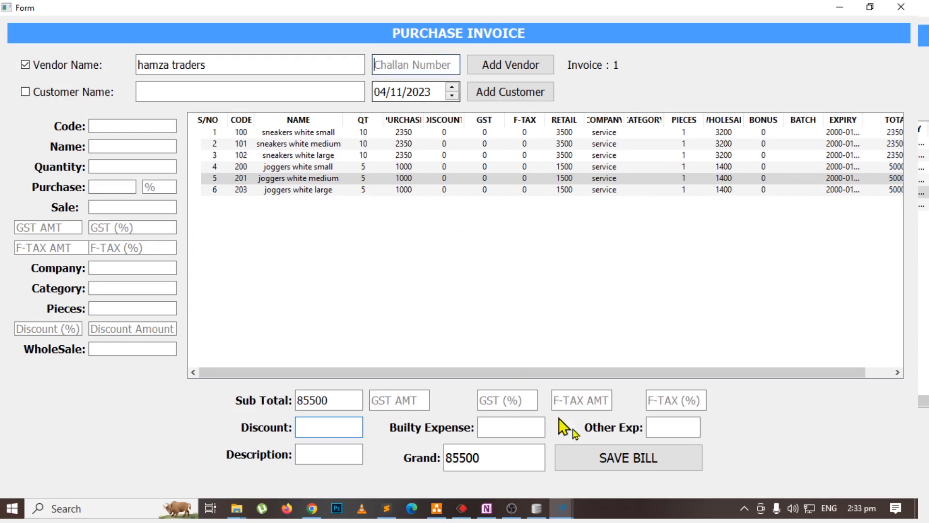
pyautogui.click(612, 460)
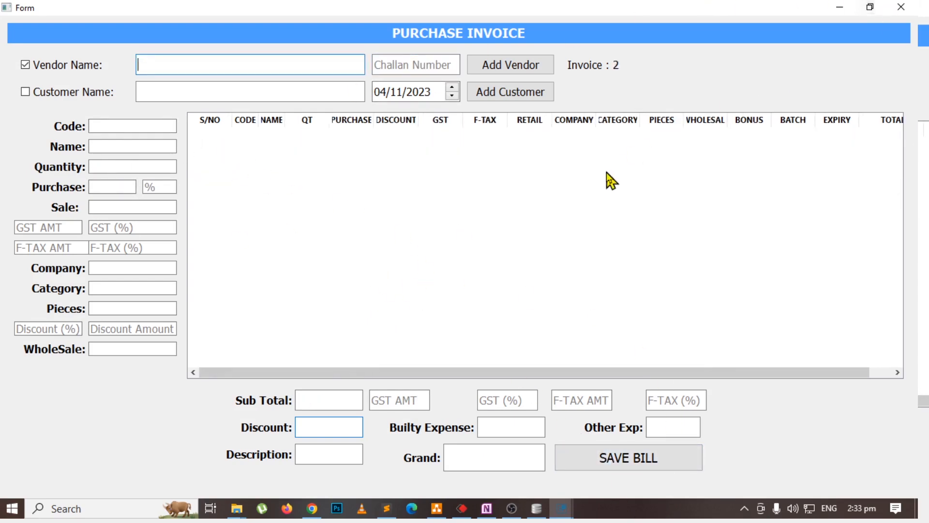
# Step: Switch to OneNote, draw a check mark beside Automatic Products Add, and highlight Purchase Stock in the feature chart
pyautogui.hotkey('alt', 'Tab')
pyautogui.moveTo(474, 132)
pyautogui.mouseDown()
pyautogui.moveTo(477, 146)
pyautogui.moveTo(498, 122)
pyautogui.mouseUp()
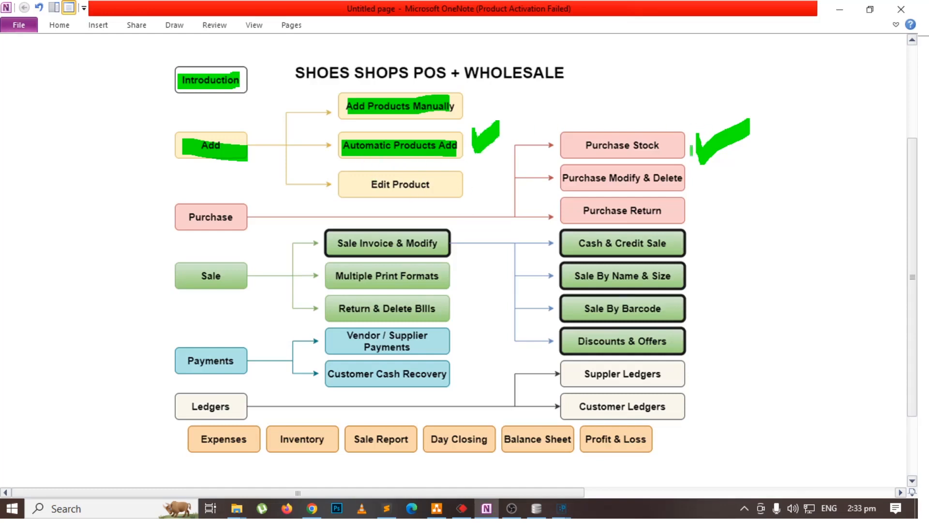
pyautogui.moveTo(551, 145); pyautogui.dragTo(664, 145)
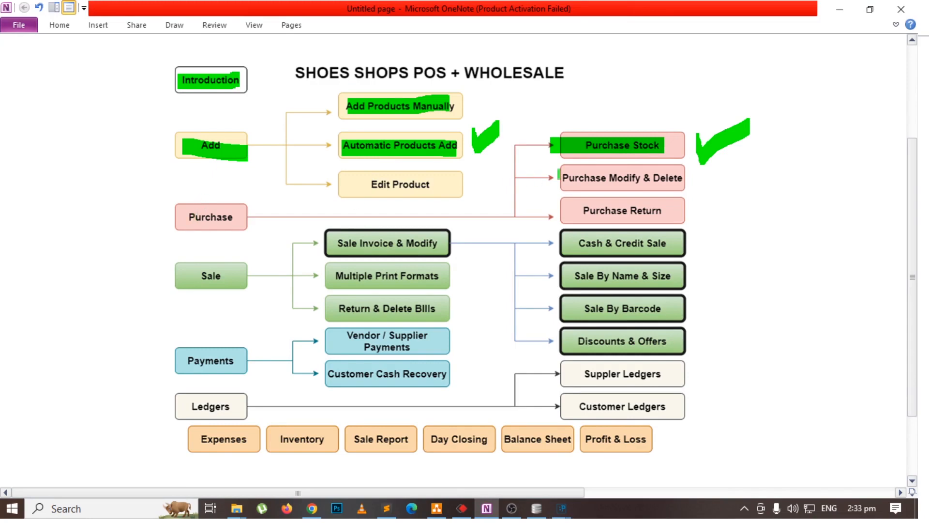
pyautogui.moveTo(355, 184); pyautogui.dragTo(454, 184)
pyautogui.hotkey('ctrl', 'z')
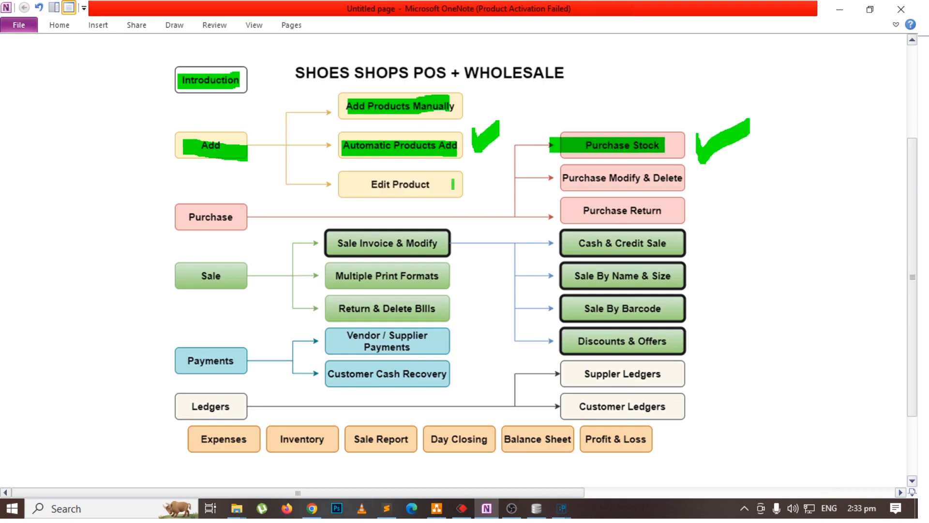
# Step: Switch back to the POS, close the purchase invoice, and open the form for updating products
pyautogui.hotkey('alt', 'Tab')
pyautogui.click(916, 4)
pyautogui.hotkey('alt', 'Tab')
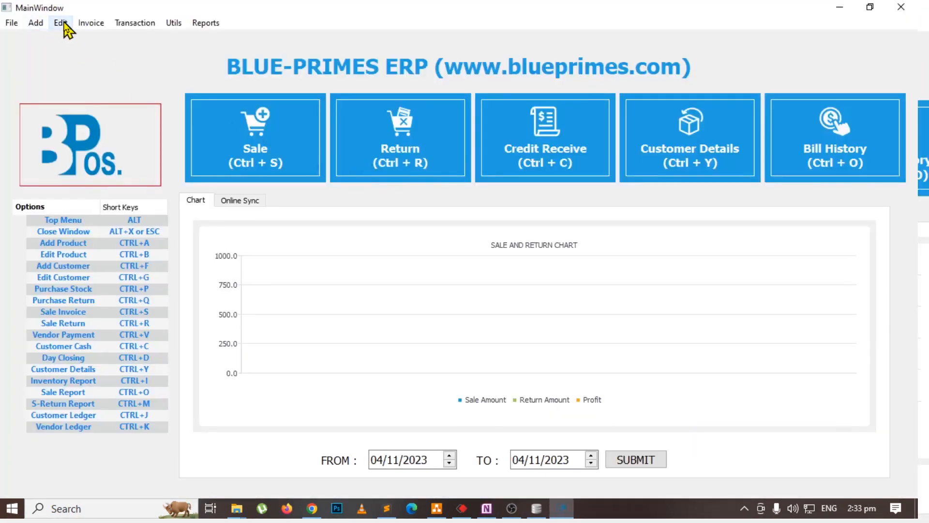
pyautogui.click(65, 25)
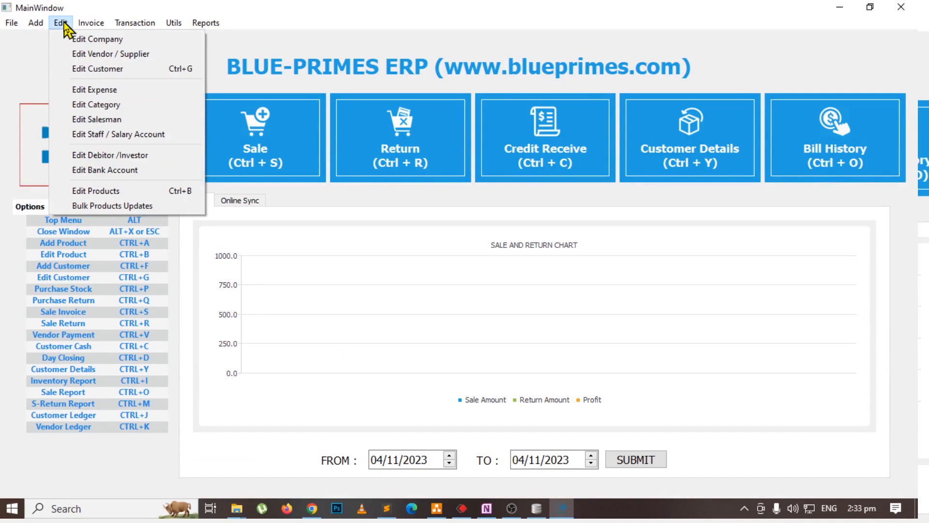
pyautogui.click(117, 189)
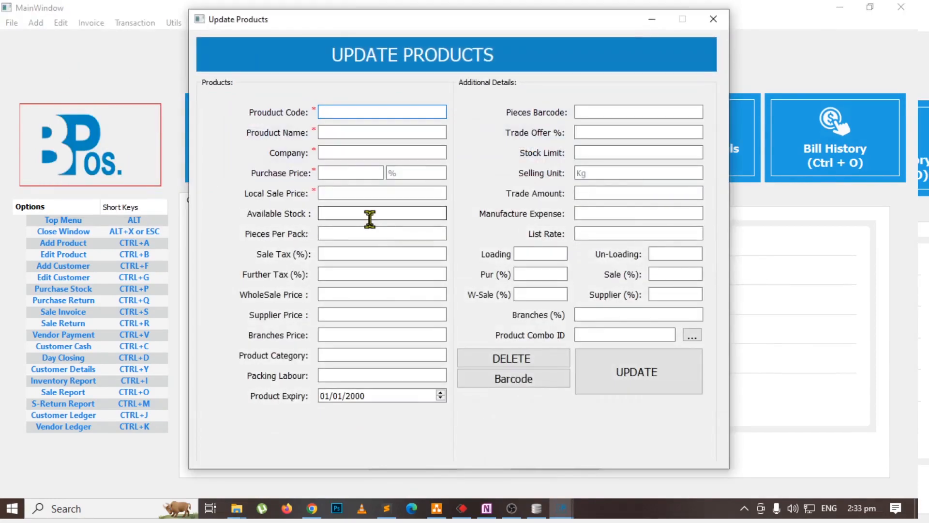
# Step: Search the products for "jog" and load the large white joggers into the update form
pyautogui.press('Tab')
pyautogui.write('s')
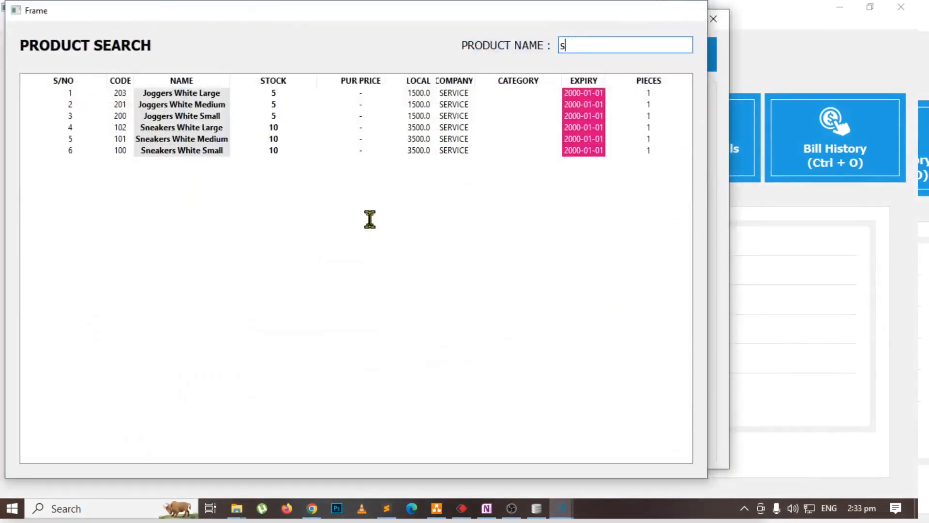
pyautogui.press('Escape')
pyautogui.write('jog')
pyautogui.press('Down')
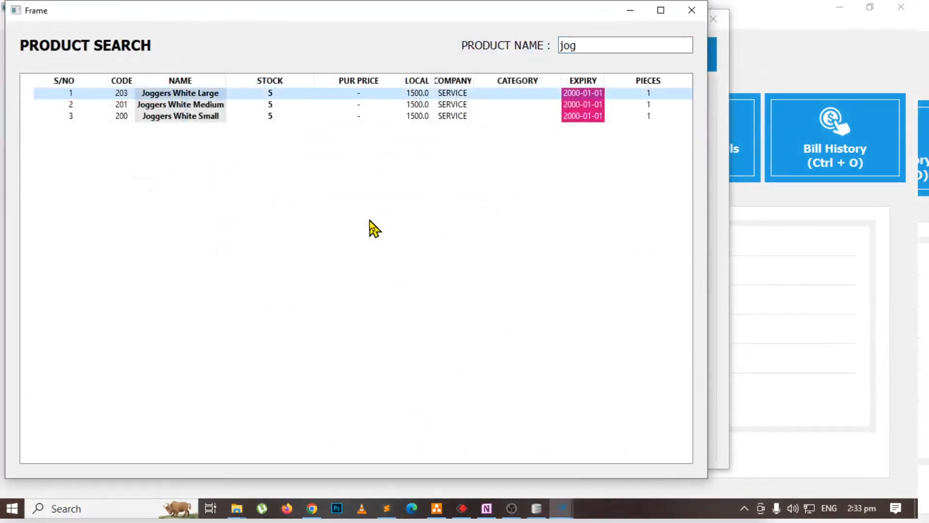
pyautogui.press('Return')
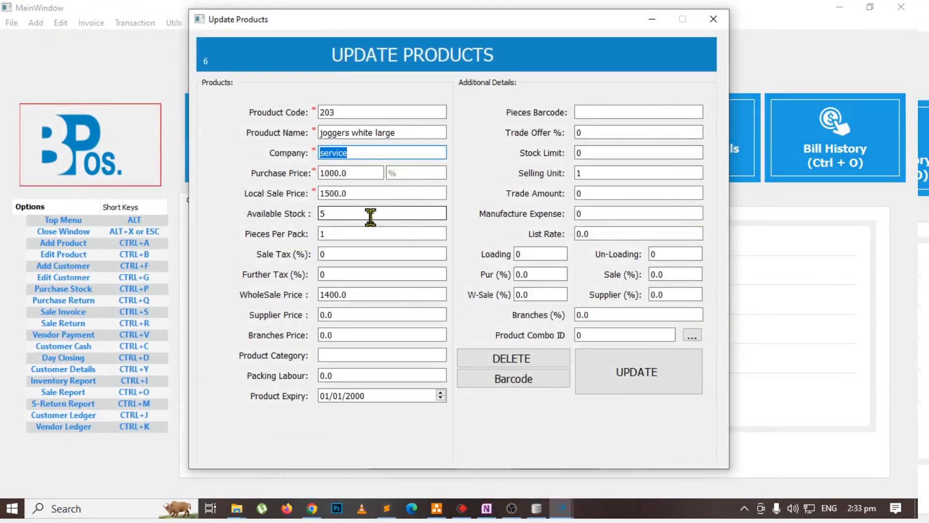
# Step: Rename the loaded product as "joggers white large xyz"
pyautogui.click(362, 195)
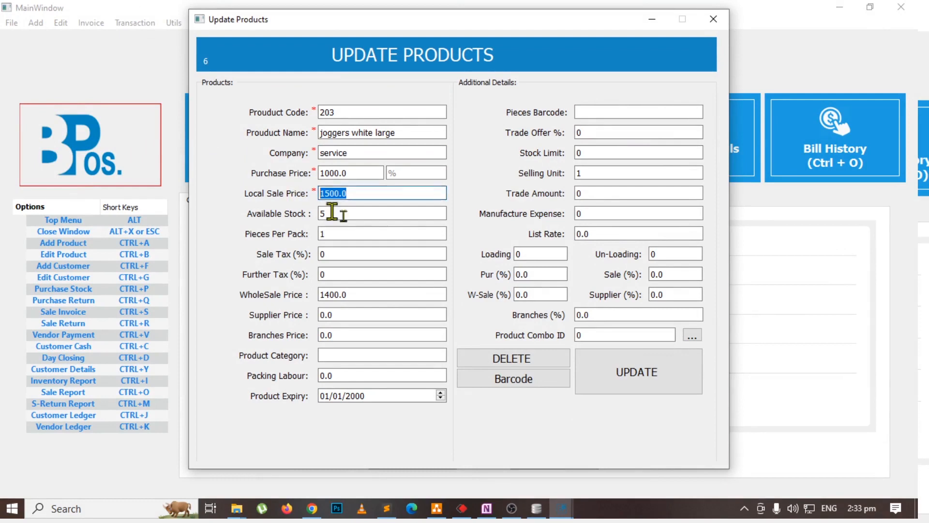
pyautogui.click(411, 134)
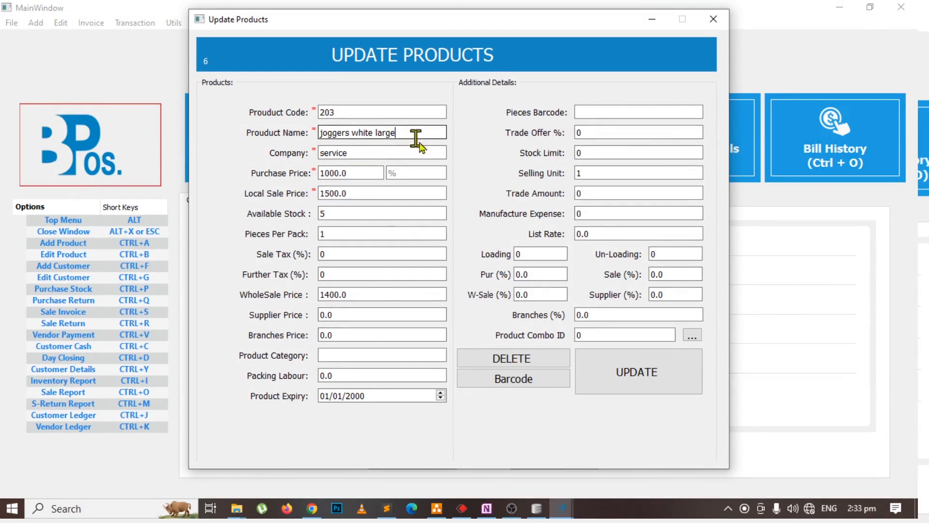
pyautogui.write('xyz')
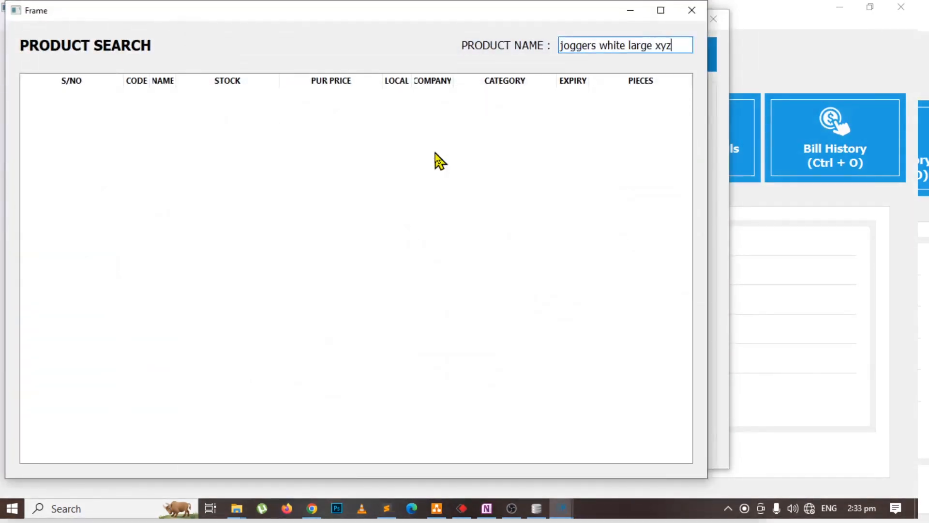
pyautogui.press('Return')
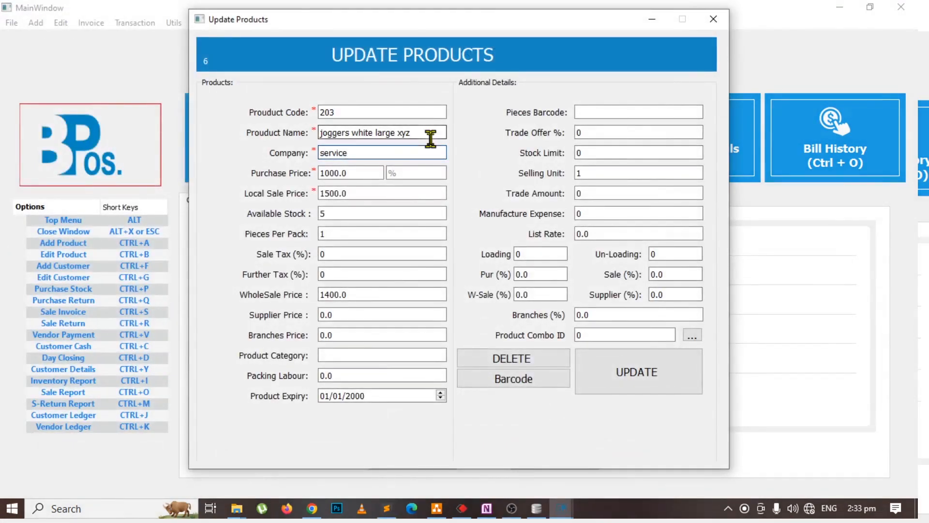
# Step: Set the product's wholesale price to 1450 and save the product update
pyautogui.doubleClick(382, 293)
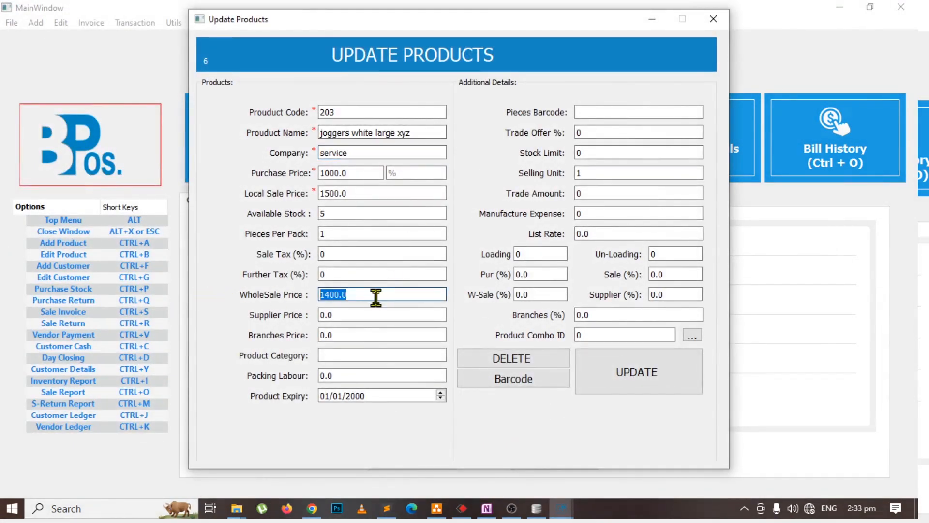
pyautogui.write('15')
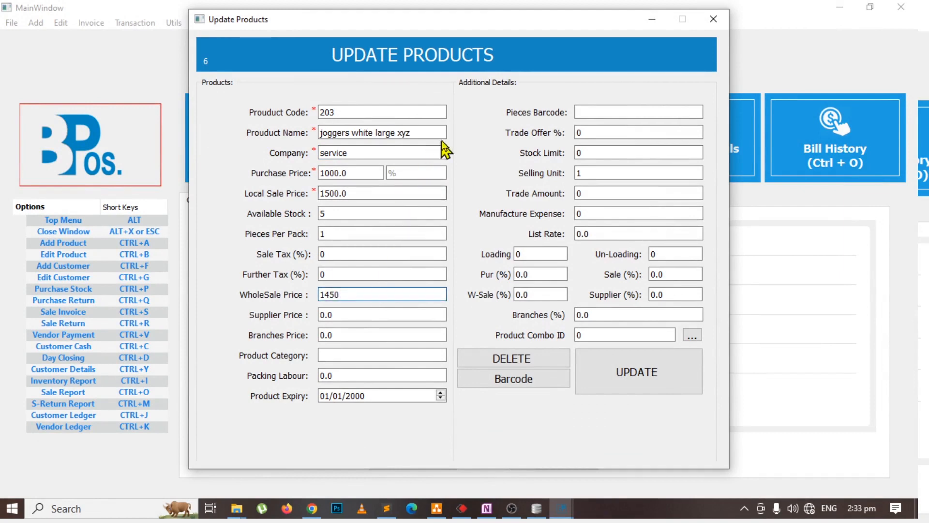
pyautogui.press('Return')
# Step: Search for "jo", reload the joggers with code 203, and check their saved wholesale price
pyautogui.click(379, 132)
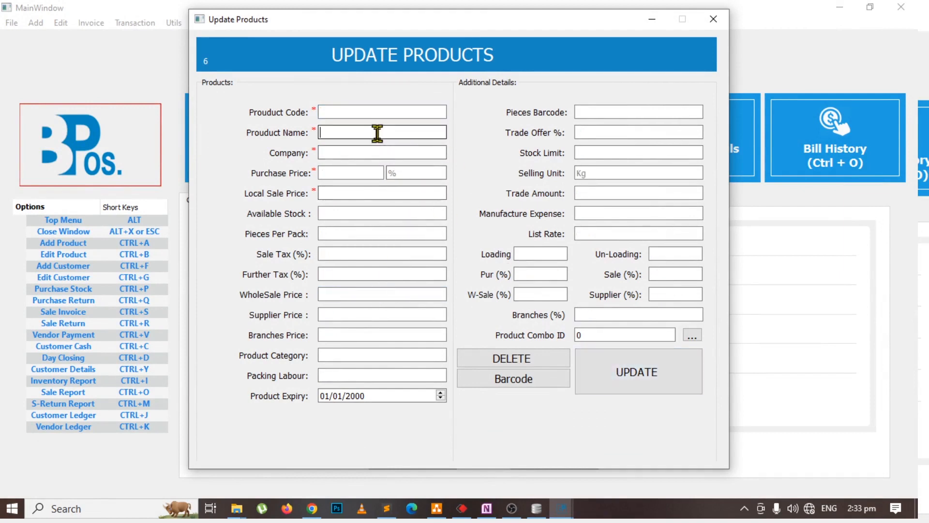
pyautogui.write('jo')
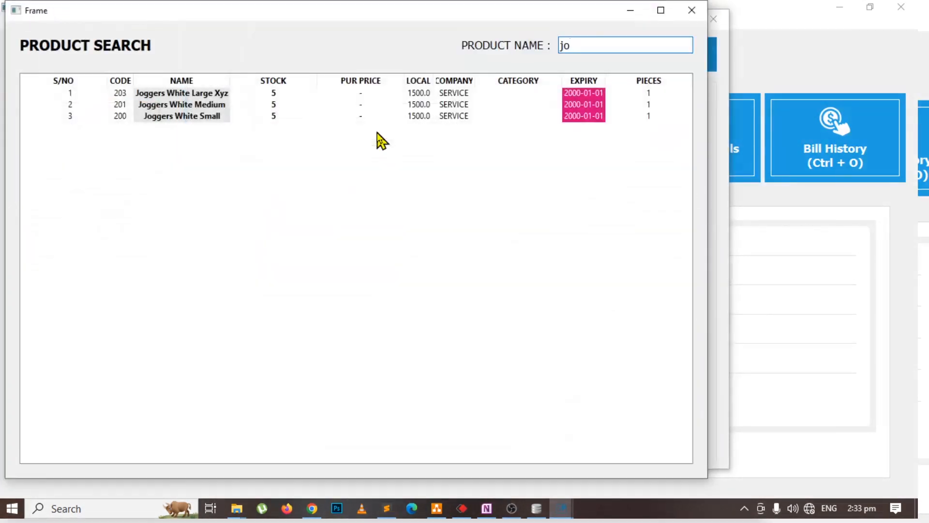
pyautogui.doubleClick(202, 95)
pyautogui.click(368, 294)
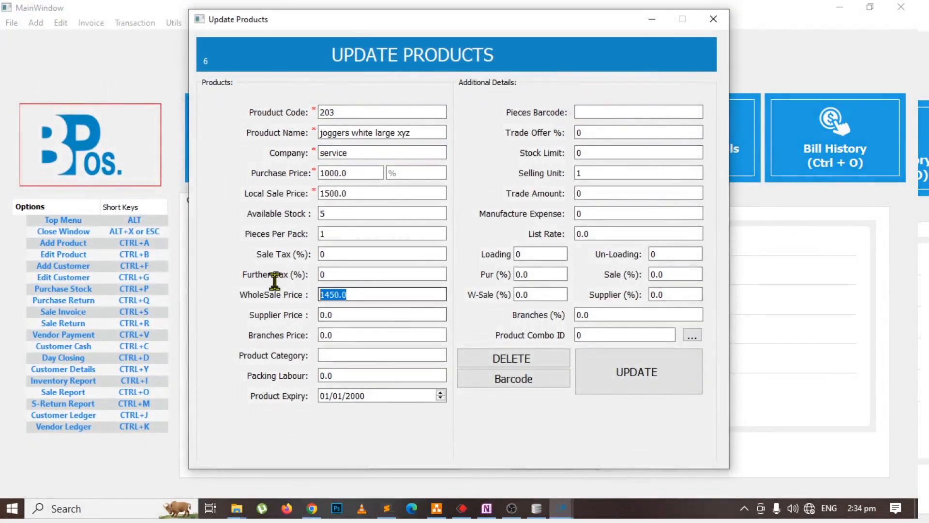
# Step: Switch to OneNote, highlight Edit Product in the feature chart, and return to the POS
pyautogui.hotkey('alt', 'Tab')
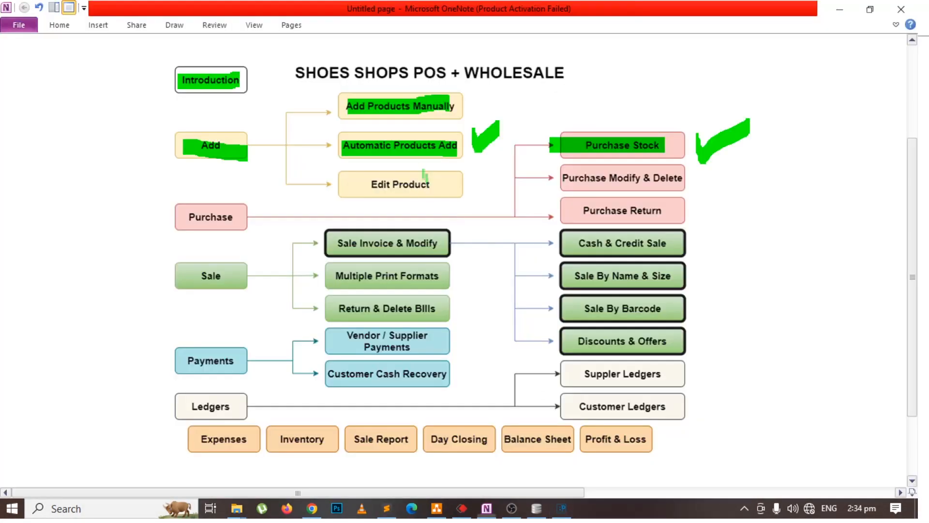
pyautogui.moveTo(352, 184); pyautogui.dragTo(457, 184)
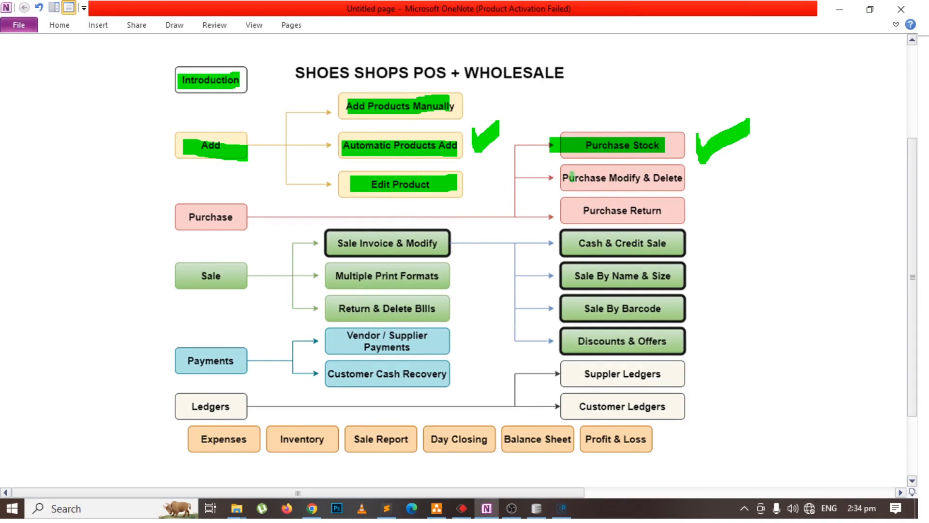
pyautogui.hotkey('alt', 'Tab')
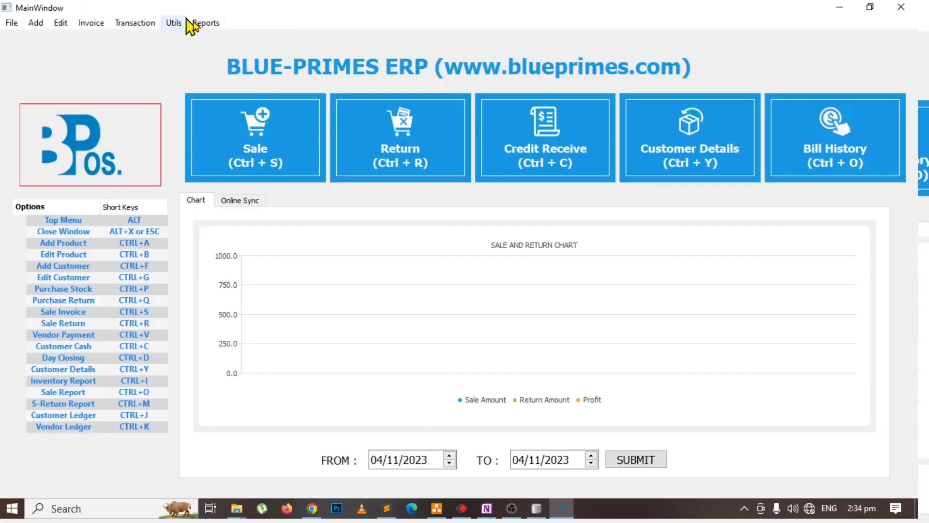
# Step: Open the purchase report that lists the recorded purchase bills
pyautogui.click(196, 23)
pyautogui.moveTo(304, 183)
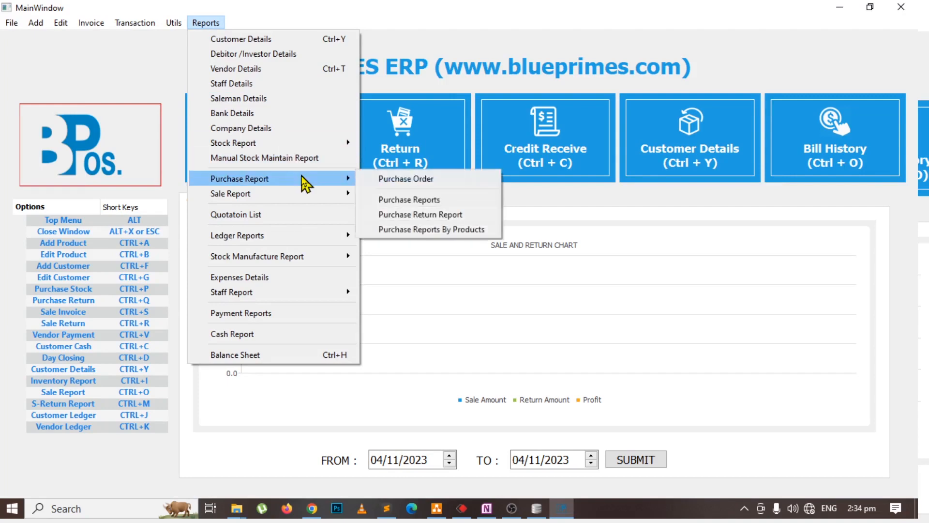
pyautogui.click(414, 200)
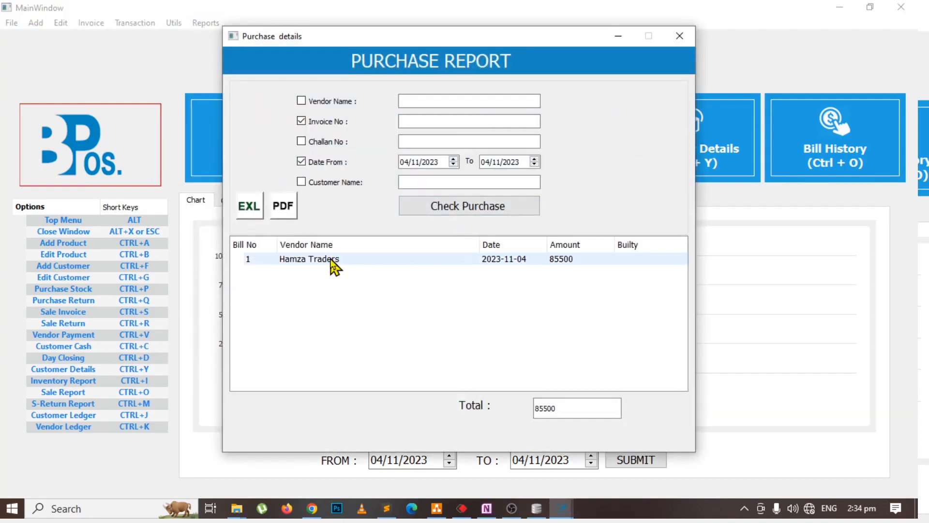
# Step: Try the purchase report's vendor name filter and the invoice number filter
pyautogui.click(317, 102)
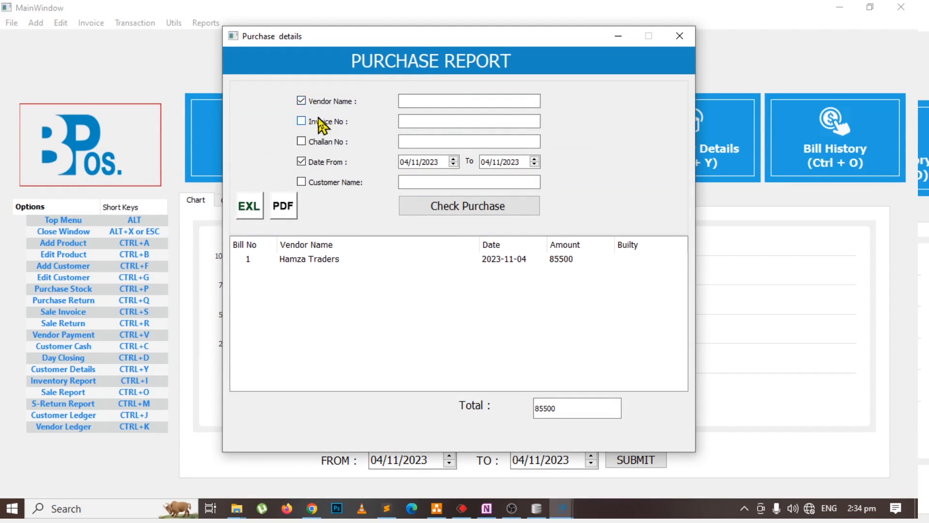
pyautogui.click(418, 97)
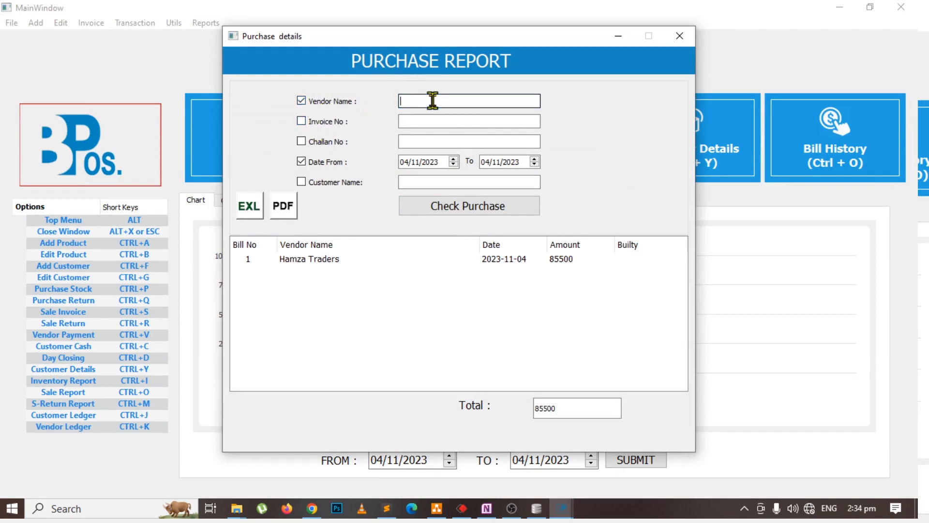
pyautogui.click(311, 121)
pyautogui.click(436, 121)
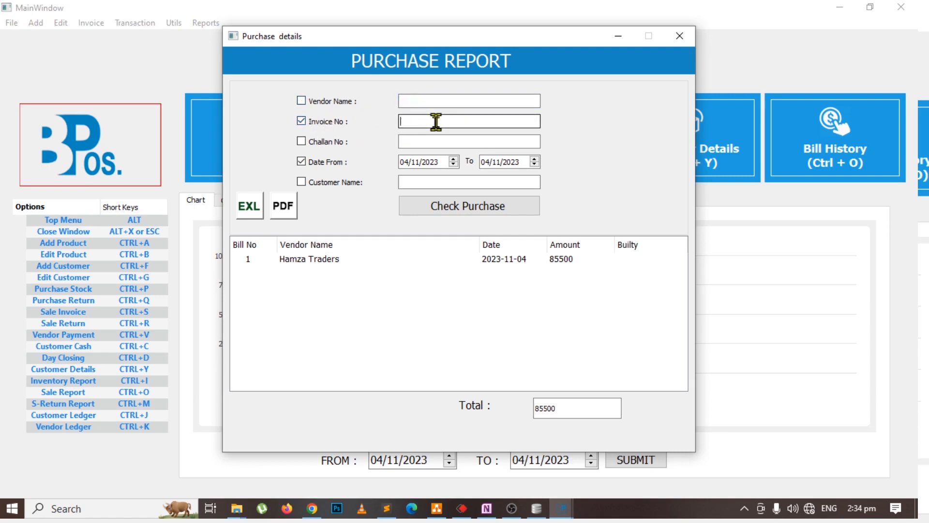
# Step: Try the challan number filter in the purchase report and set both ends of the date range to 01/11/2023
pyautogui.click(315, 141)
pyautogui.click(317, 123)
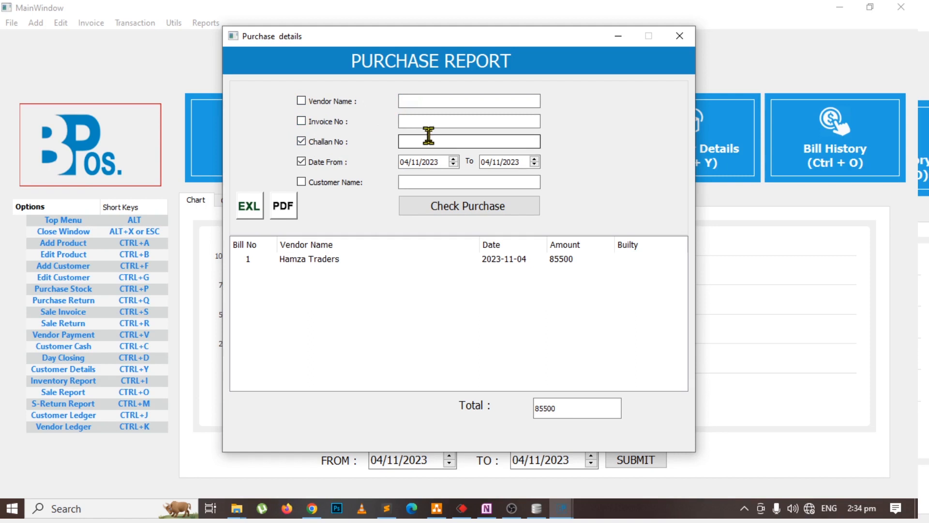
pyautogui.click(323, 142)
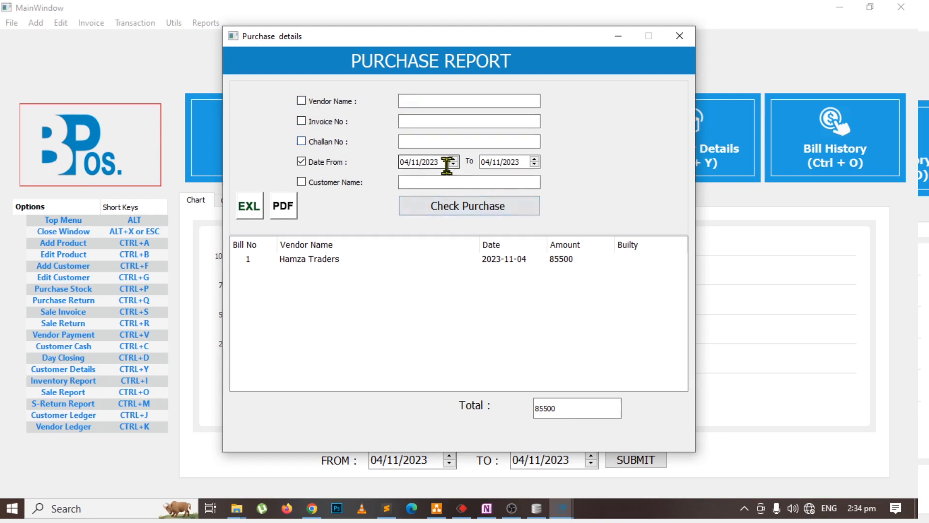
pyautogui.click(416, 163)
pyautogui.scroll(-3, 409, 162)
pyautogui.scroll(-3, 484, 162)
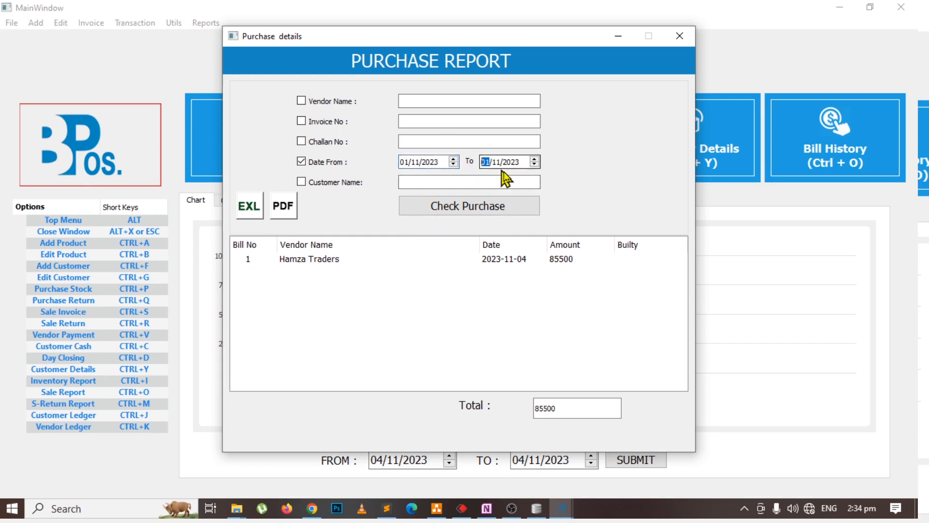
# Step: Open the invoice details of bill 1 from the purchase report, request the bill's deletion, and cancel it
pyautogui.doubleClick(365, 259)
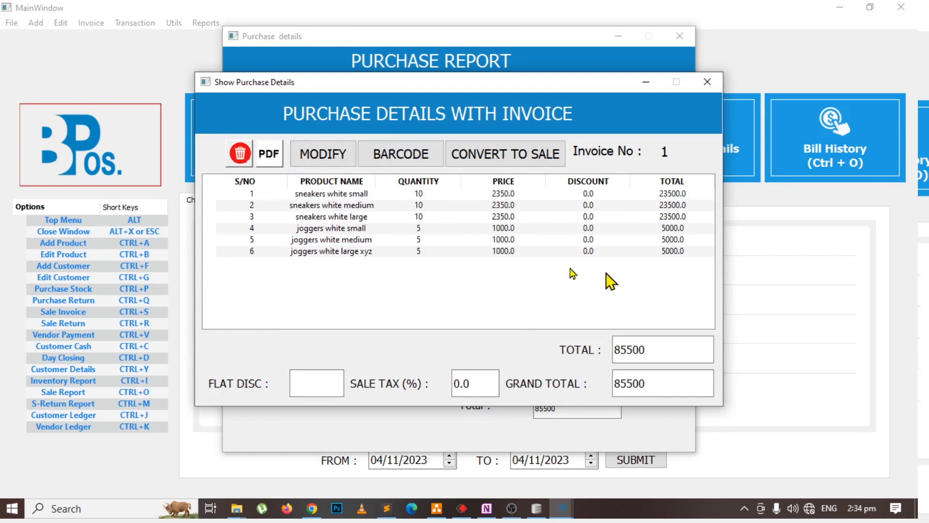
pyautogui.click(240, 154)
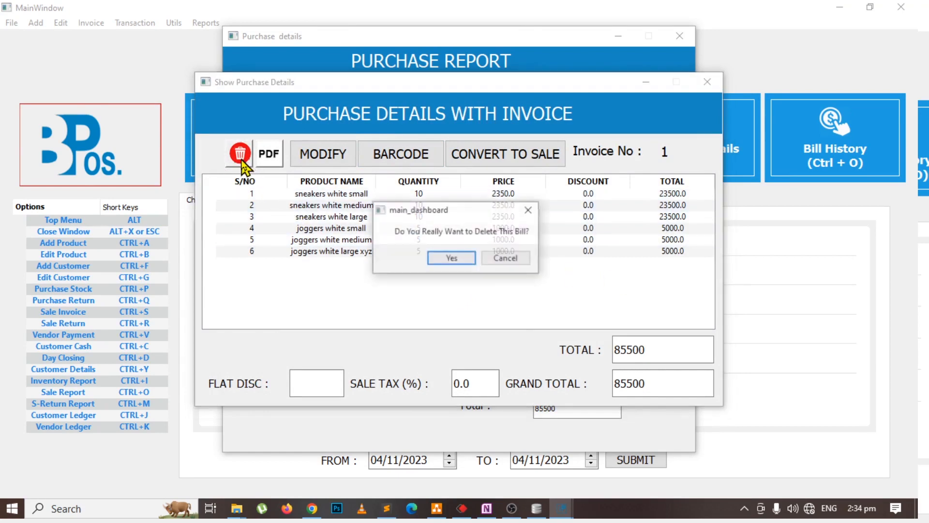
pyautogui.click(521, 261)
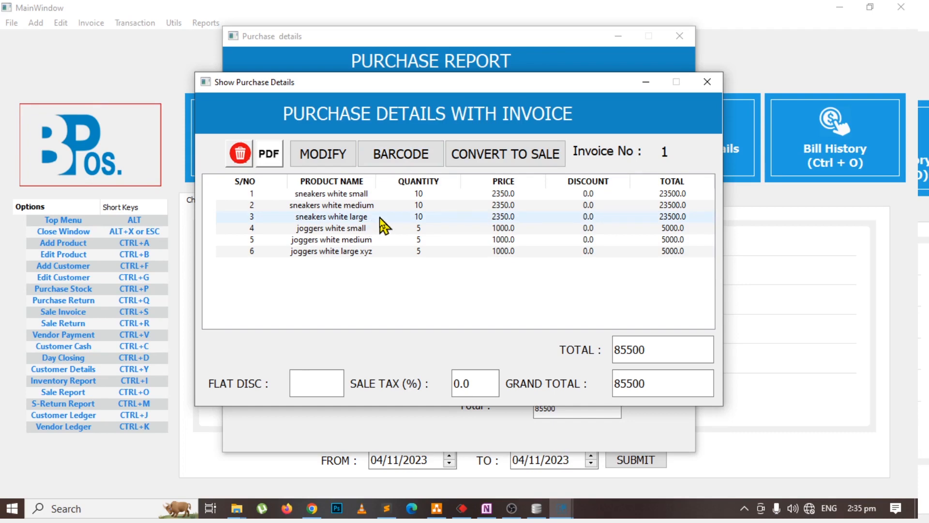
# Step: Open bill 1 for modification and set the quantity of sneakers white small to 15
pyautogui.click(337, 155)
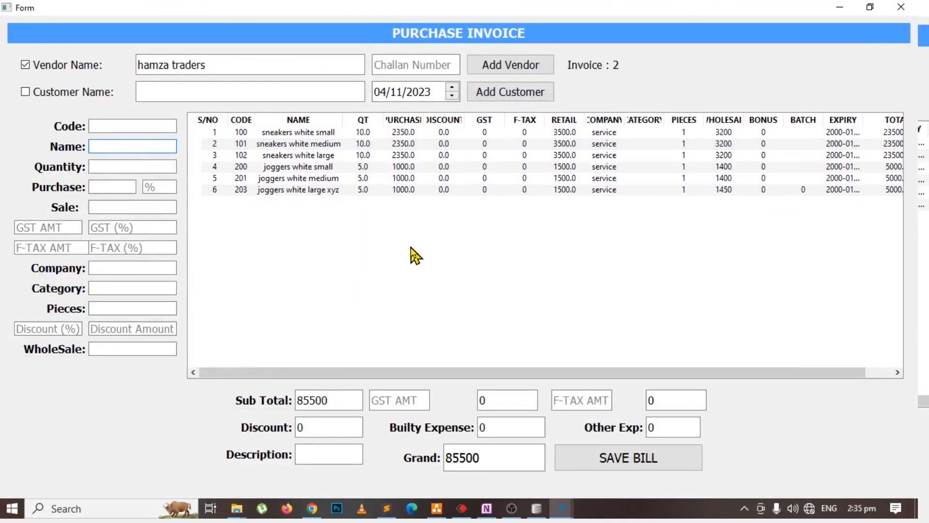
pyautogui.doubleClick(364, 136)
pyautogui.write('15')
pyautogui.press('Return')
pyautogui.press('Return')
pyautogui.press('Return')
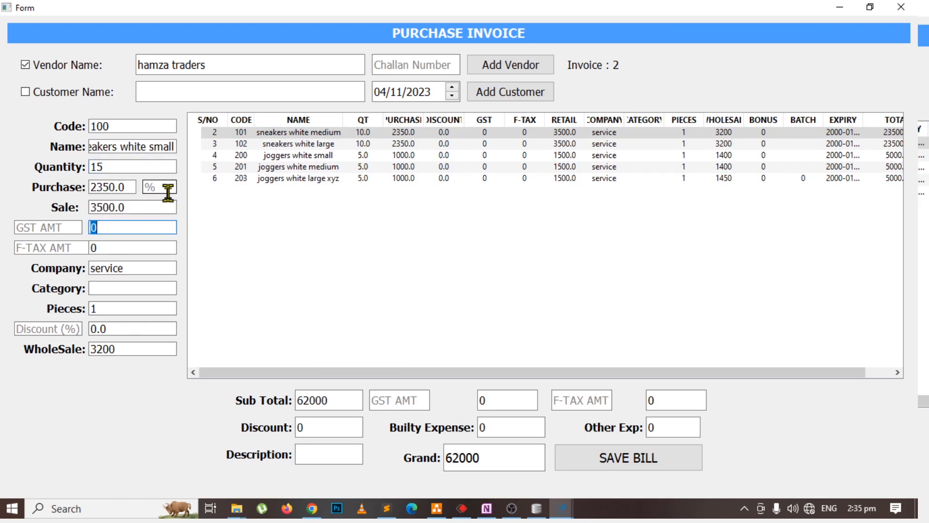
# Step: Put the edited sneakers white small line back into the purchase invoice and close the invoice without saving
pyautogui.hotkey('shift', 'Tab')
pyautogui.hotkey('shift', 'Tab')
pyautogui.hotkey('shift', 'Tab')
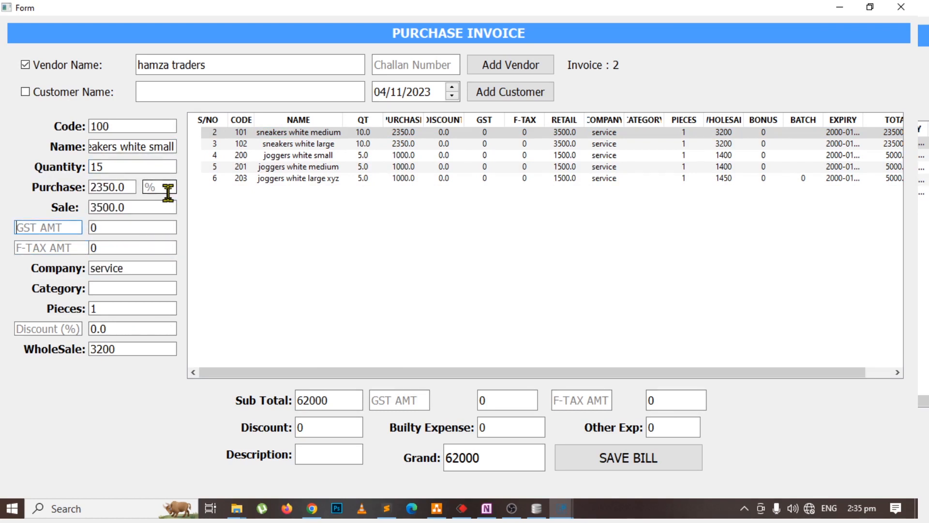
pyautogui.press('Return')
pyautogui.press('Return')
pyautogui.press('Return')
pyautogui.press('Return')
pyautogui.press('Return')
pyautogui.press('Return')
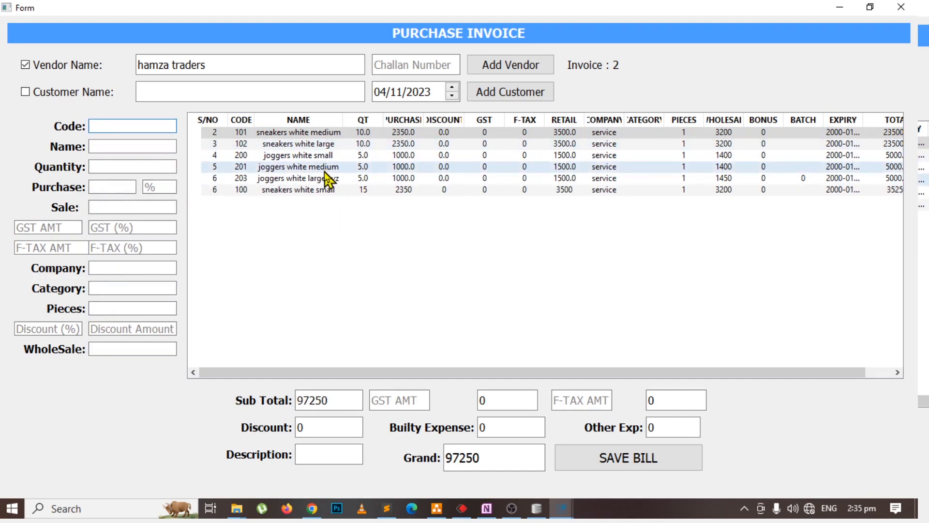
pyautogui.moveTo(486, 459); pyautogui.dragTo(433, 462)
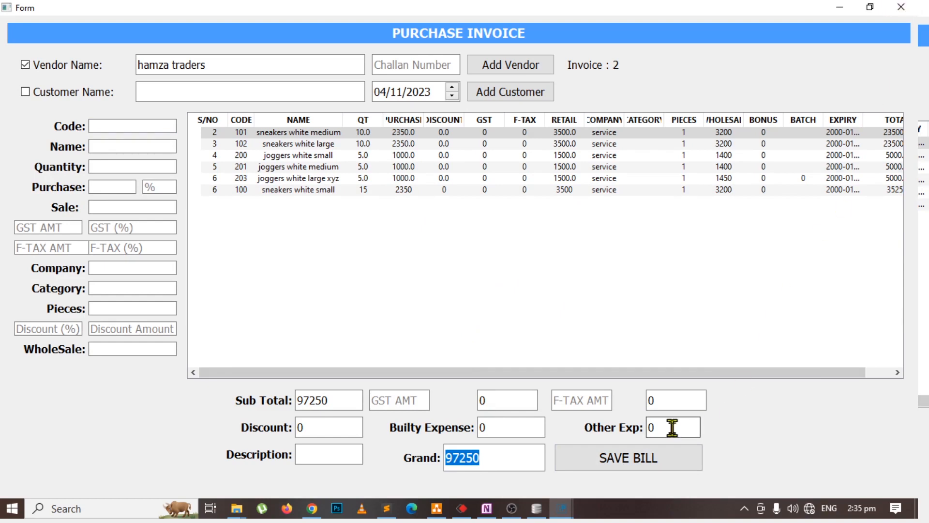
pyautogui.click(919, 7)
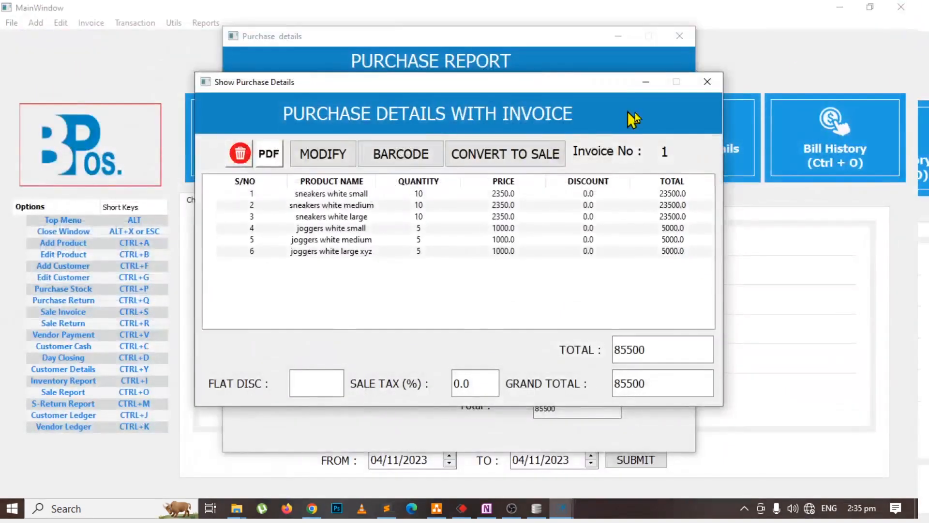
# Step: Switch to OneNote, highlight Purchase Modify & Delete in the feature chart, and return to the POS dashboard
pyautogui.hotkey('alt', 'Tab')
pyautogui.hotkey('alt', 'Tab')
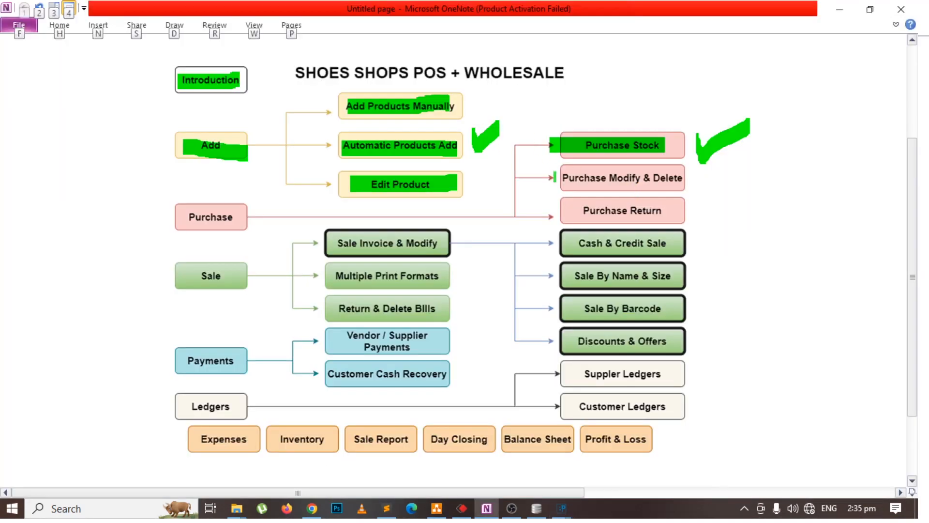
pyautogui.moveTo(554, 176); pyautogui.dragTo(699, 162)
pyautogui.hotkey('ctrl', 'z')
pyautogui.moveTo(565, 182); pyautogui.dragTo(683, 180)
pyautogui.hotkey('alt', 'Tab')
pyautogui.press('Tab')
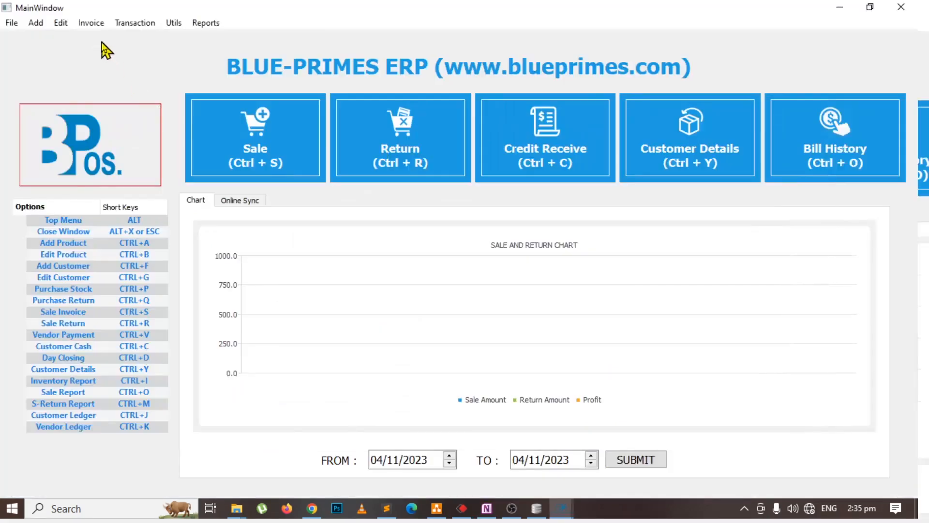
# Step: Open a purchase return invoice, decline recovery of the unsaved bill, and close the form after viewing it
pyautogui.click(91, 23)
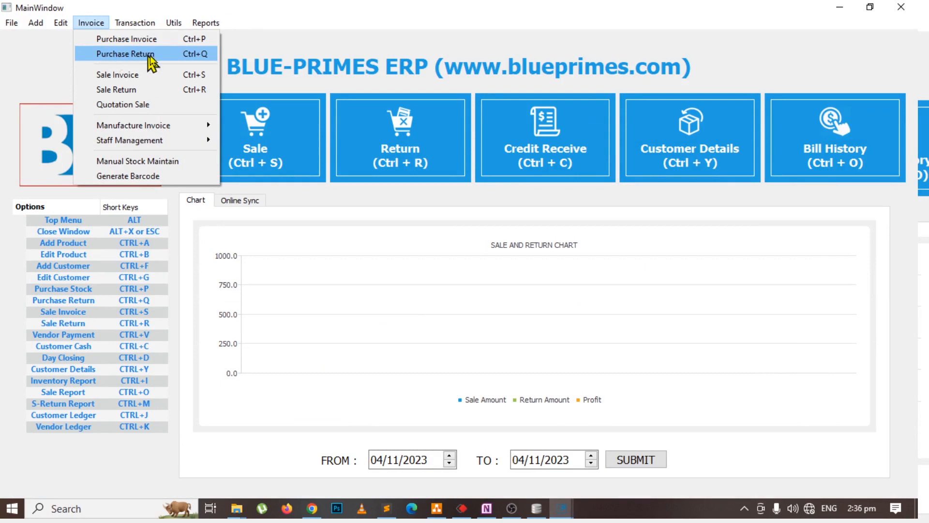
pyautogui.click(190, 58)
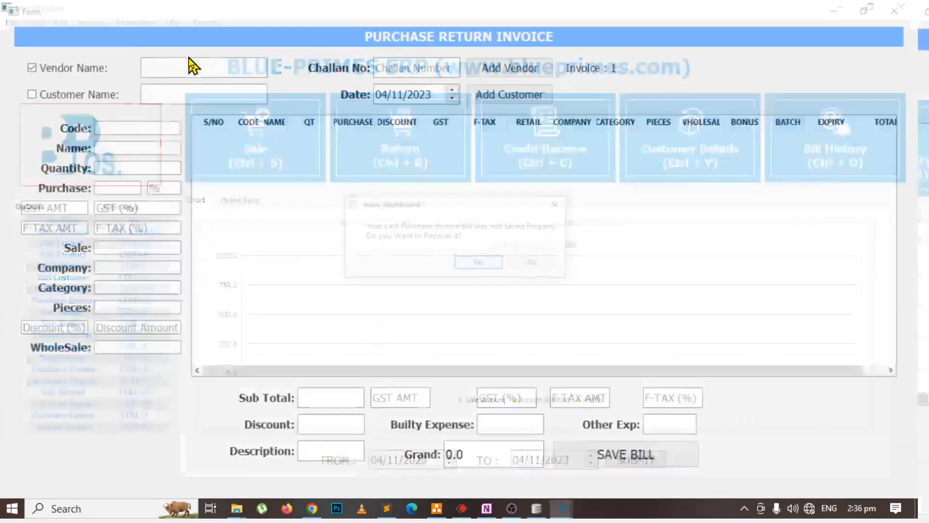
pyautogui.click(517, 259)
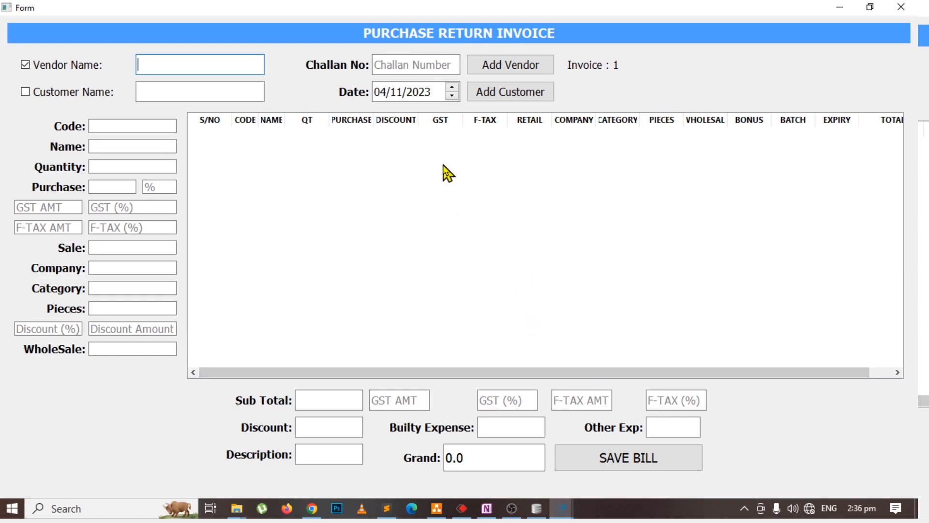
pyautogui.click(901, 7)
# Step: Switch to OneNote, highlight Purchase Return and Purchase in the feature chart, and return to the POS
pyautogui.hotkey('alt', 'Tab')
pyautogui.moveTo(572, 207); pyautogui.dragTo(664, 210)
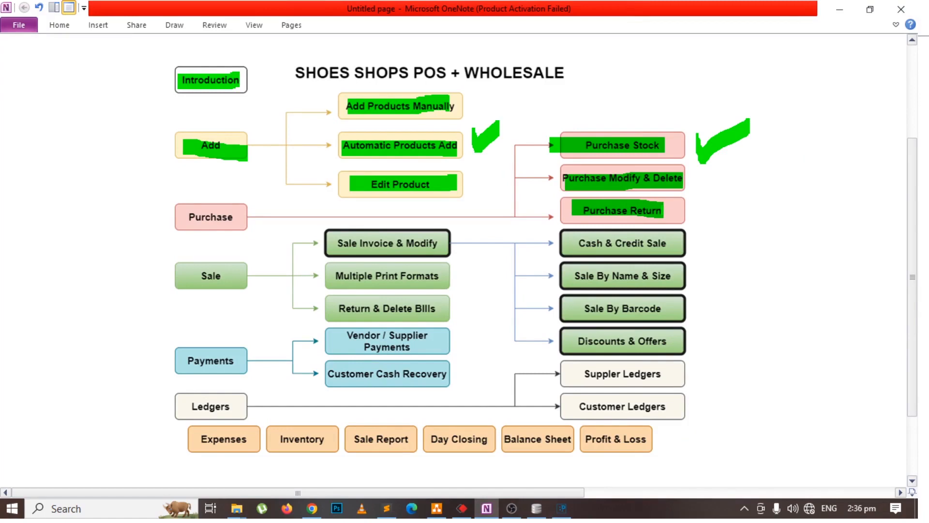
pyautogui.moveTo(166, 220); pyautogui.dragTo(250, 218)
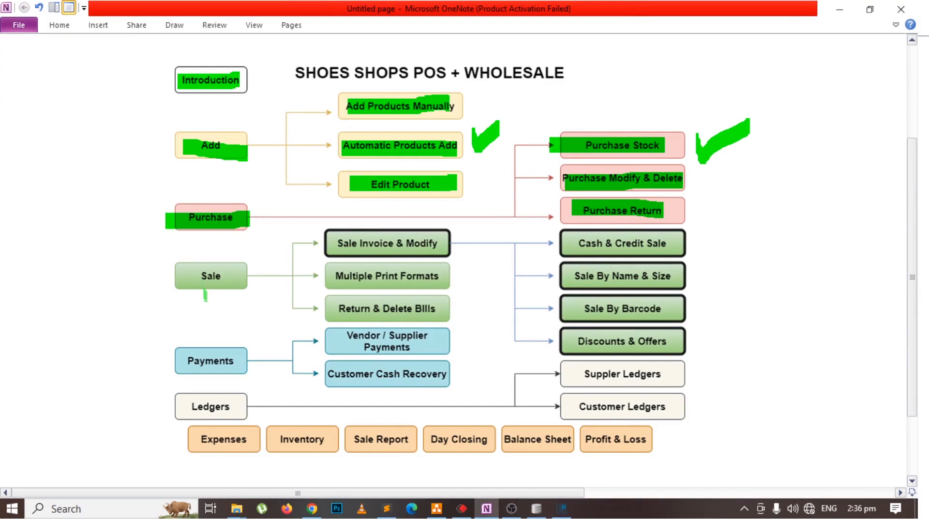
pyautogui.hotkey('alt', 'Tab')
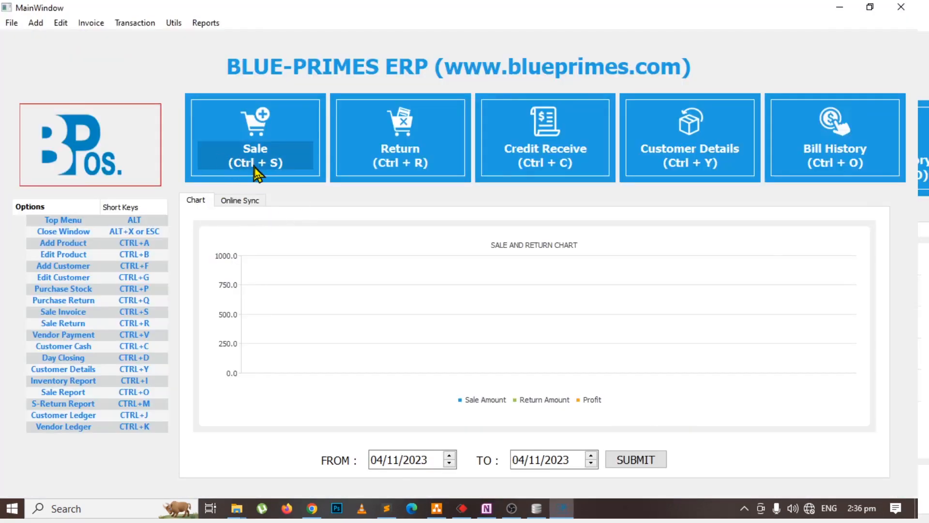
# Step: Open a new sale invoice from the POS dashboard
pyautogui.click(87, 24)
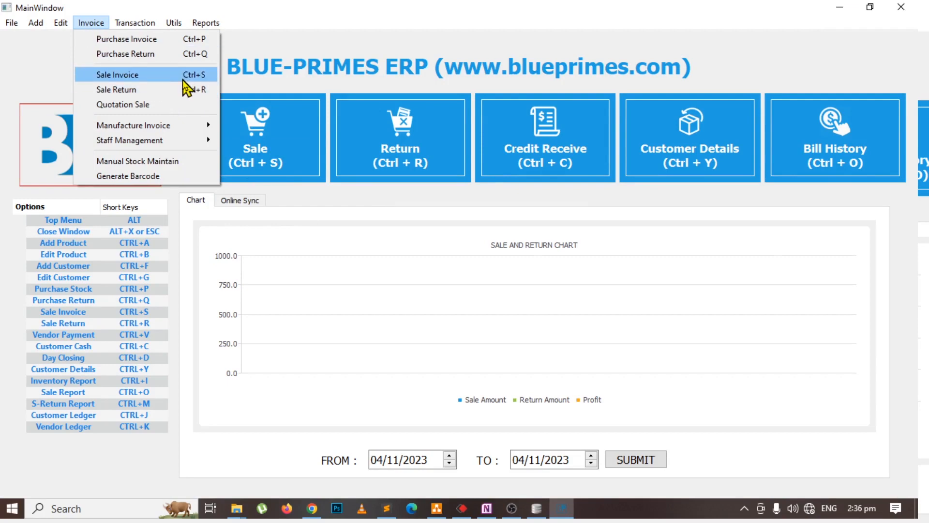
pyautogui.click(344, 250)
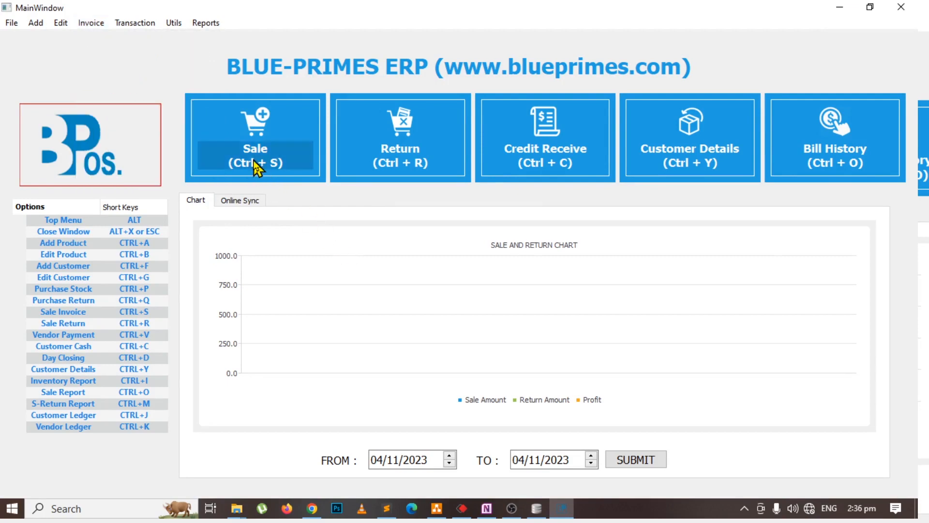
pyautogui.click(255, 161)
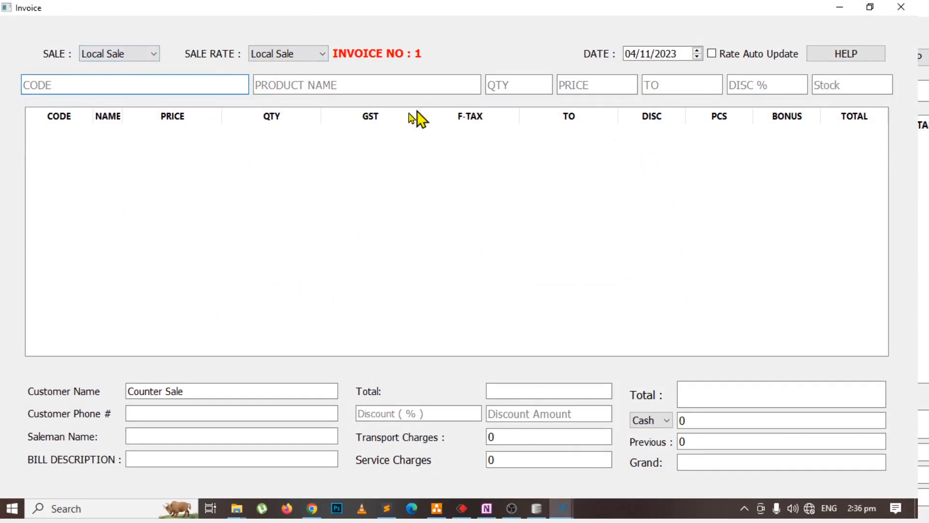
# Step: Switch to OneNote, highlight Sale Invoice & Modify and Cash & Credit Sale, and return to the POS sale invoice
pyautogui.hotkey('alt', 'Tab')
pyautogui.hotkey('alt', 'Tab')
pyautogui.hotkey('alt', 'Tab')
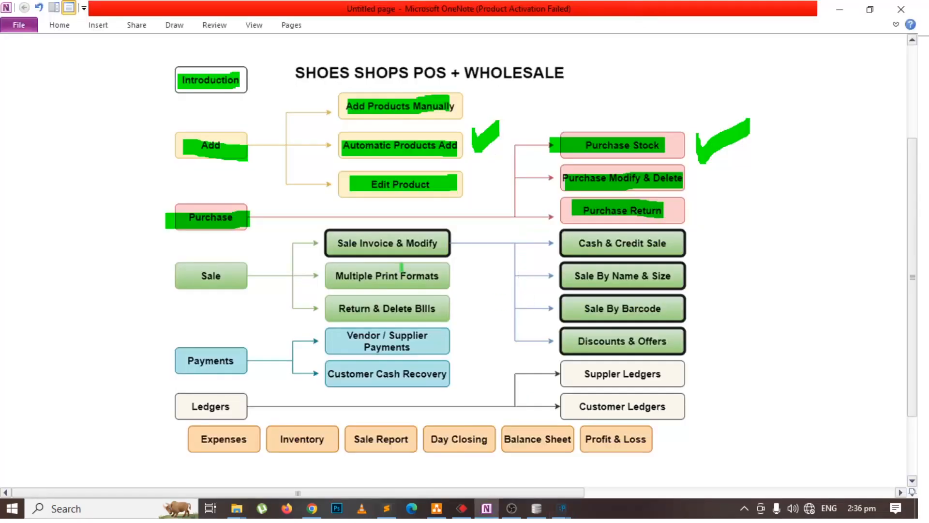
pyautogui.moveTo(337, 244); pyautogui.dragTo(436, 244)
pyautogui.moveTo(566, 246); pyautogui.dragTo(682, 247)
pyautogui.hotkey('alt', 'Tab')
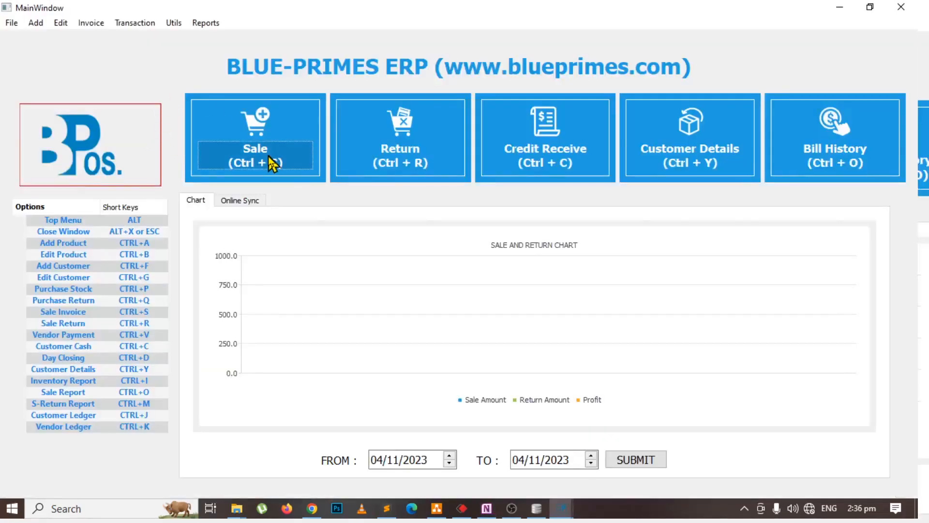
pyautogui.hotkey('alt', 'Tab')
pyautogui.press('Tab')
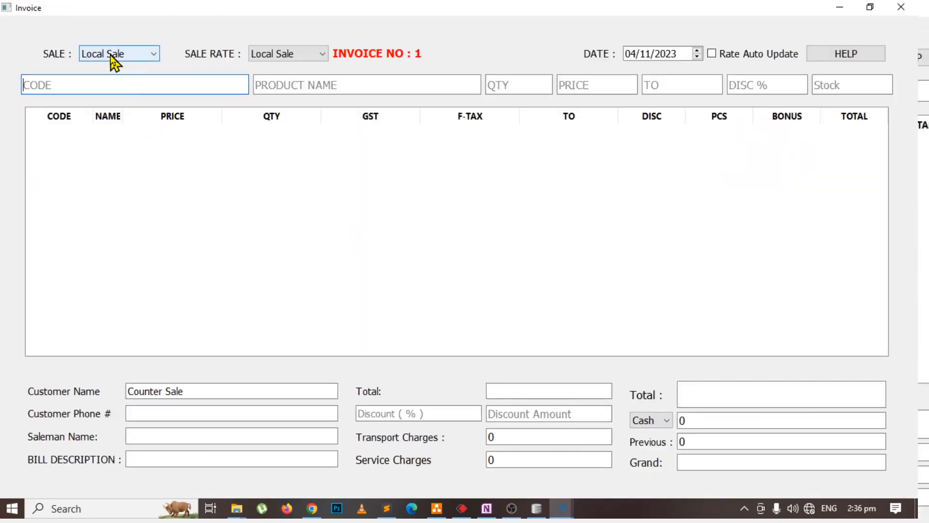
# Step: Choose Local Sale as the sale type and add the product with code 100 to the sale invoice
pyautogui.click(113, 55)
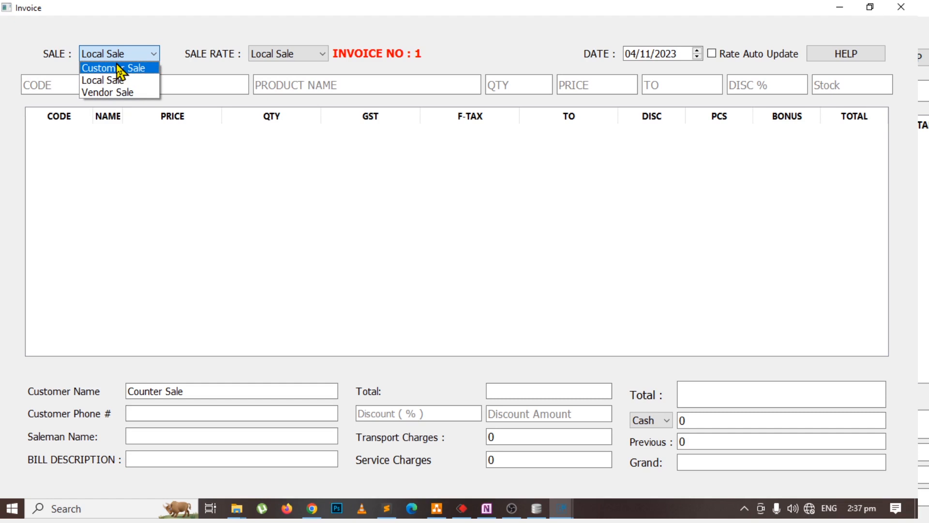
pyautogui.click(124, 81)
pyautogui.click(154, 91)
pyautogui.write('100')
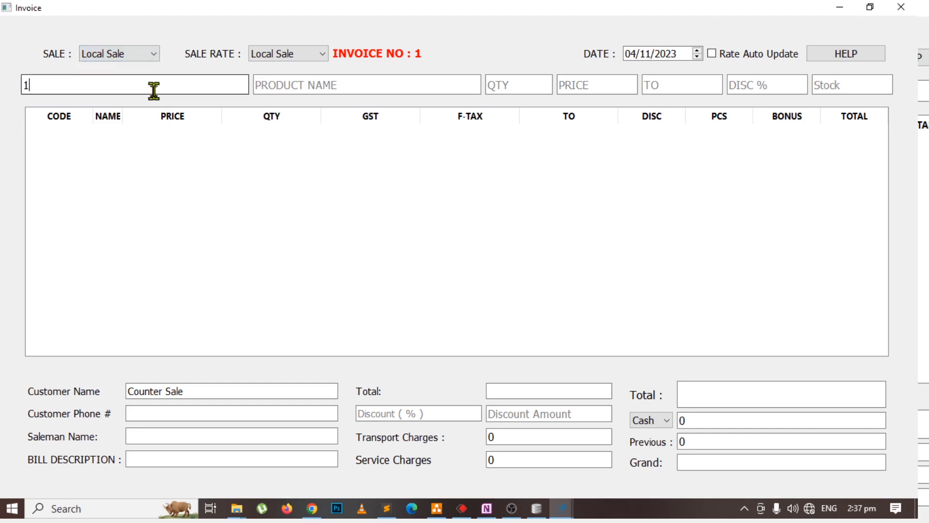
pyautogui.press('Return')
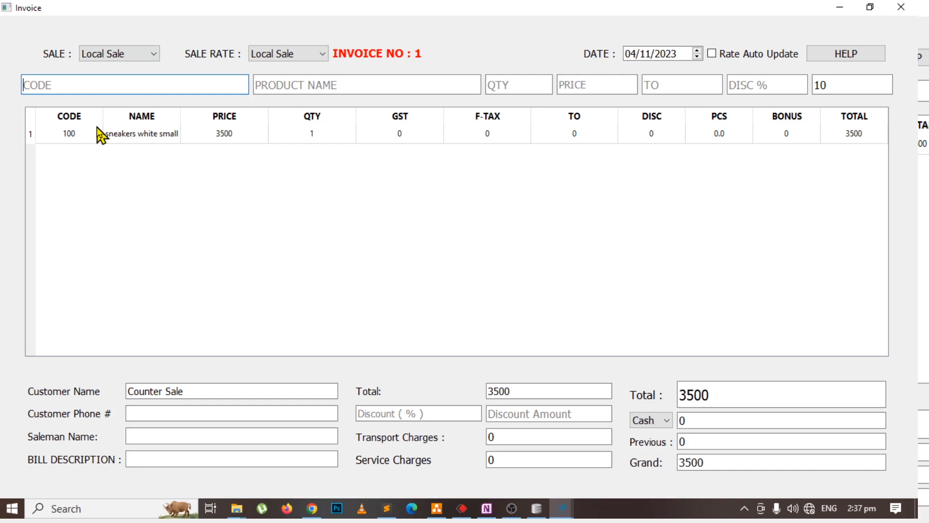
# Step: Search products for "jo" and add joggers white large xyz to the sale invoice with quantity 1 at price 1450
pyautogui.press('Tab')
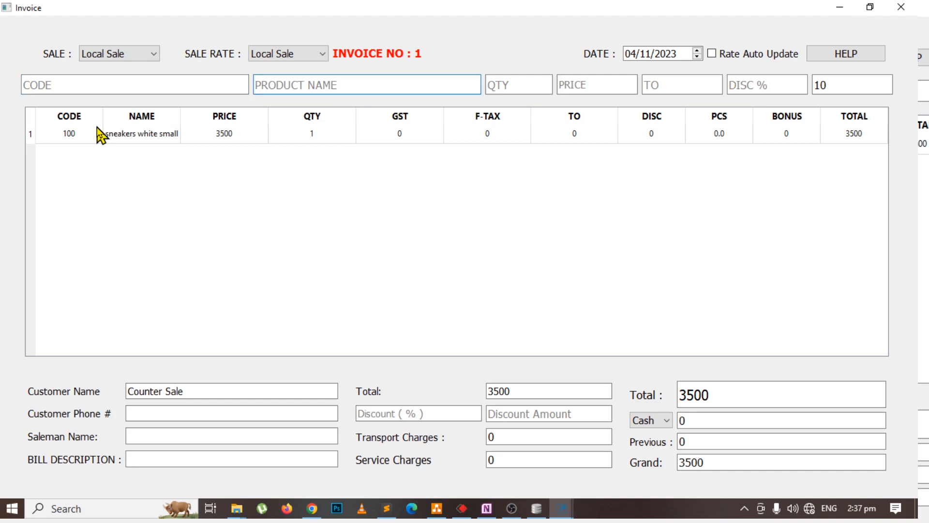
pyautogui.write('jo')
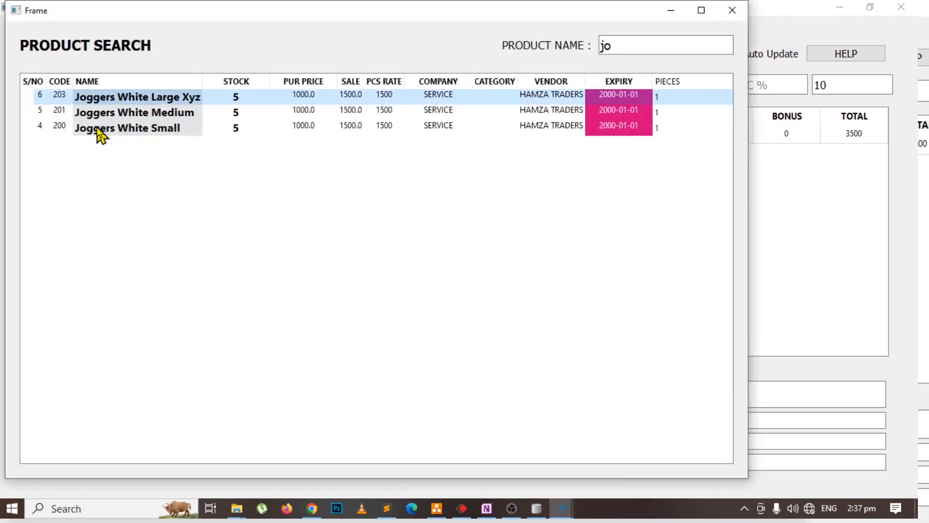
pyautogui.press('Return')
pyautogui.write('1')
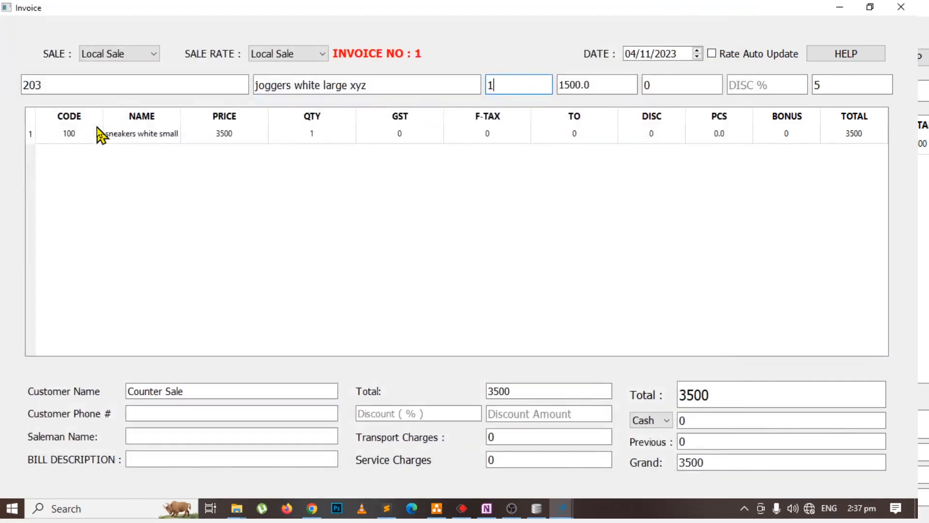
pyautogui.press('Return')
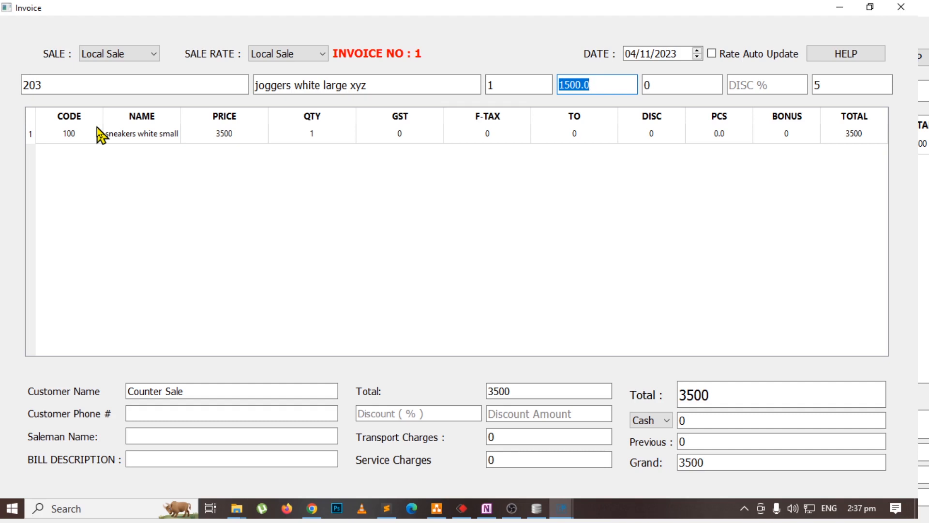
pyautogui.write('1450')
pyautogui.press('Return')
pyautogui.press('Return')
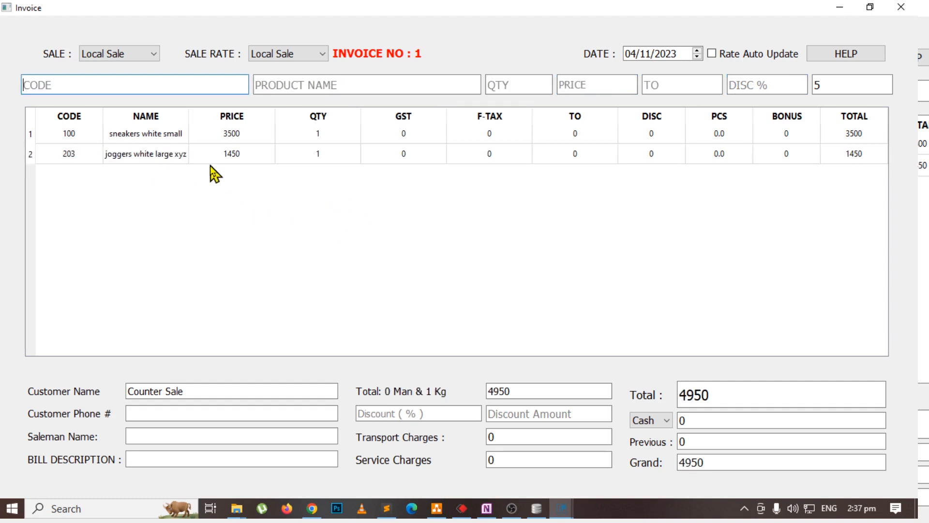
pyautogui.click(225, 157)
pyautogui.click(840, 158)
pyautogui.click(83, 84)
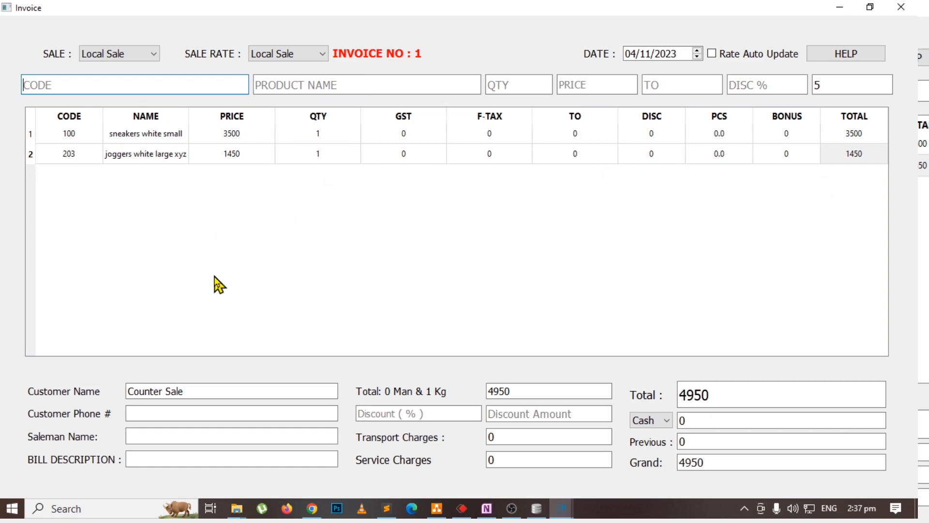
# Step: Switch to OneNote, draw a tick mark beside Cash & Credit Sale, and return to the POS sale invoice
pyautogui.hotkey('alt', 'Tab')
pyautogui.hotkey('alt', 'Tab')
pyautogui.hotkey('alt', 'Tab')
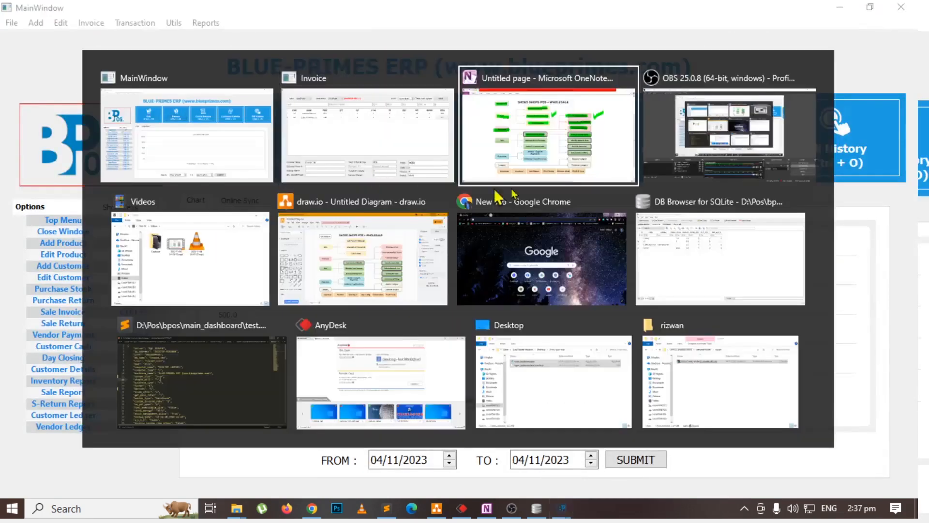
pyautogui.moveTo(689, 234)
pyautogui.mouseDown()
pyautogui.moveTo(695, 254)
pyautogui.moveTo(713, 227)
pyautogui.mouseUp()
pyautogui.hotkey('alt', 'Tab')
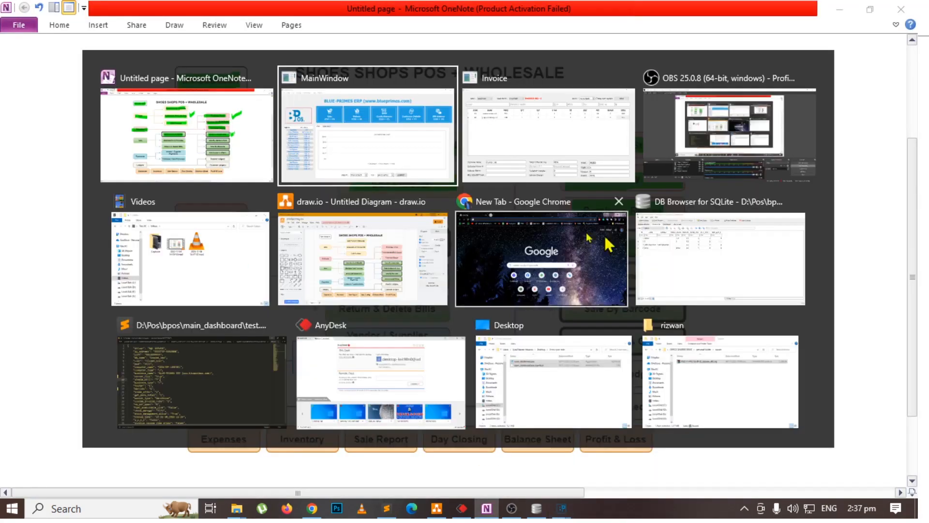
pyautogui.hotkey('alt', 'Tab')
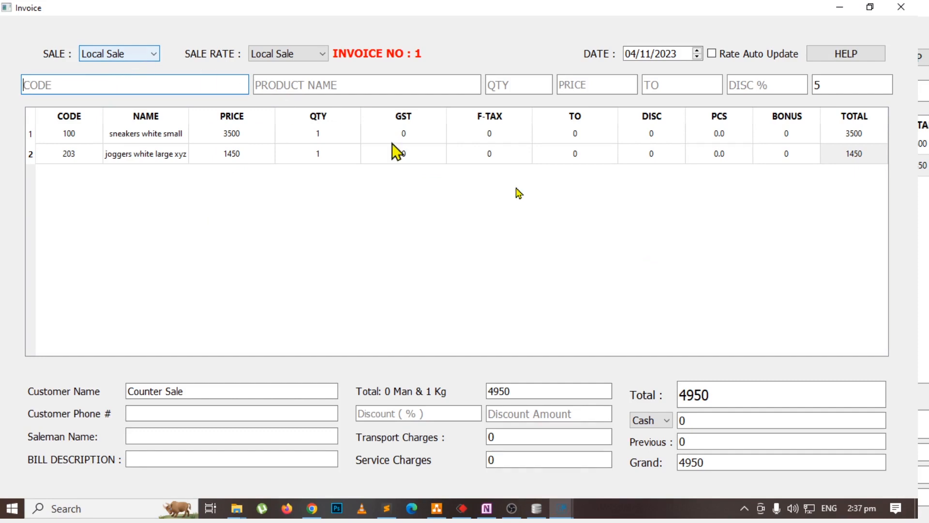
# Step: Examine the invoice's total and cash amounts and the available sale types
pyautogui.moveTo(740, 394); pyautogui.dragTo(674, 394)
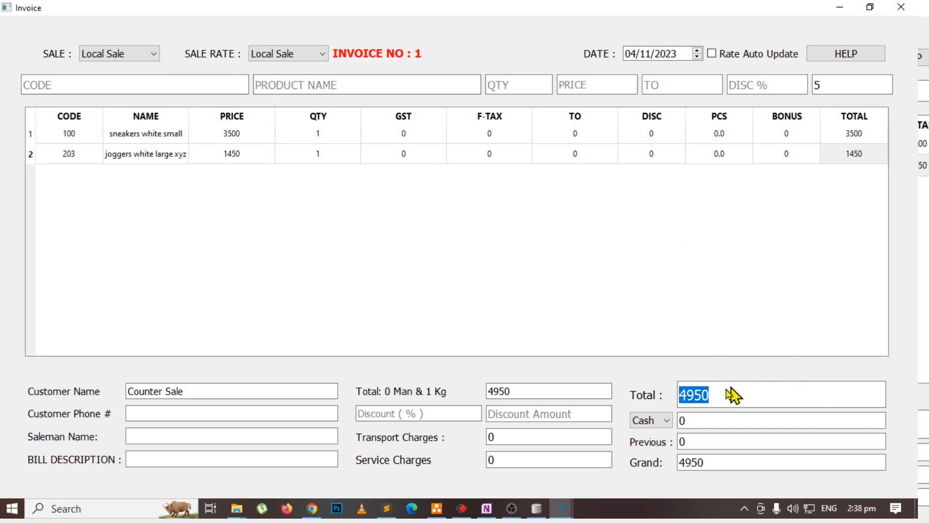
pyautogui.moveTo(710, 419); pyautogui.dragTo(658, 419)
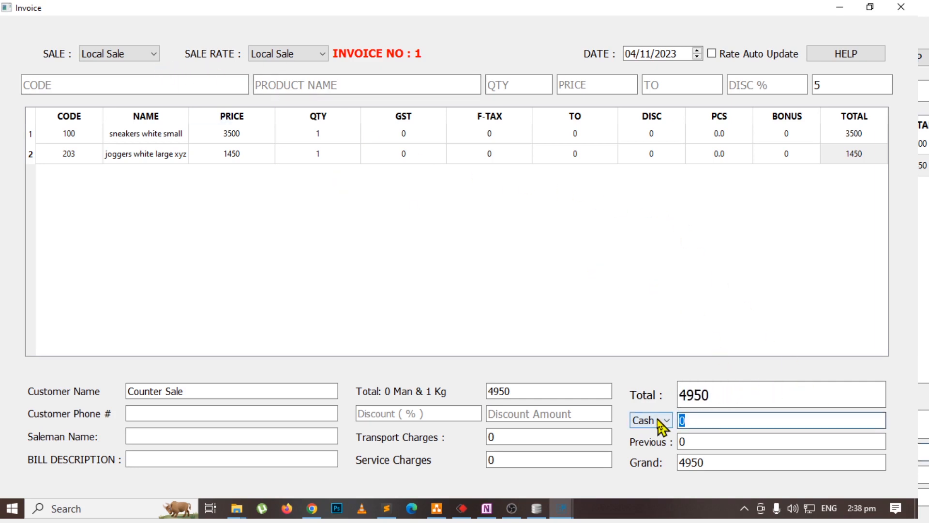
pyautogui.click(125, 52)
pyautogui.click(125, 53)
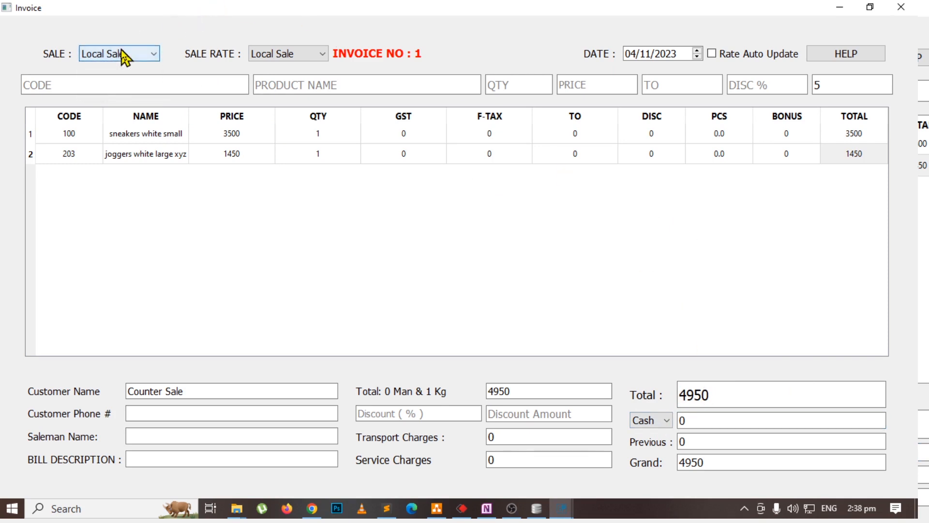
pyautogui.click(125, 55)
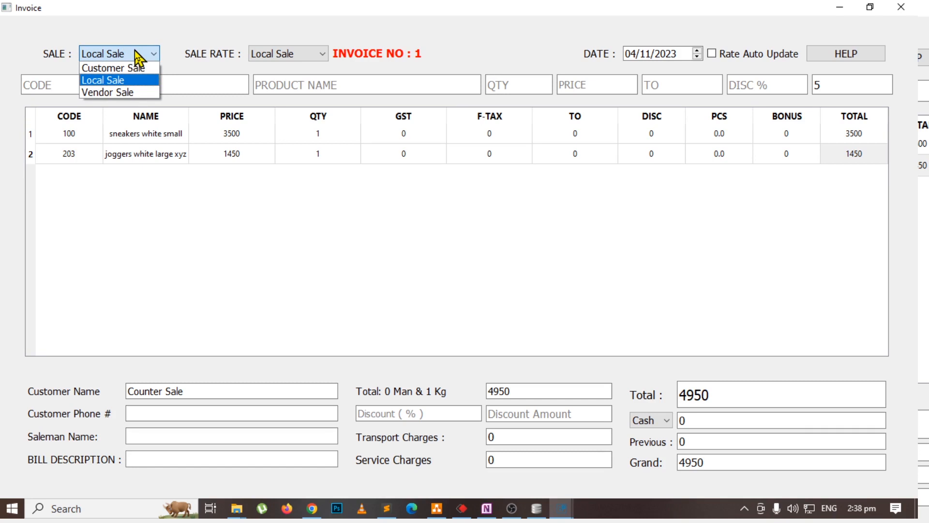
pyautogui.click(707, 391)
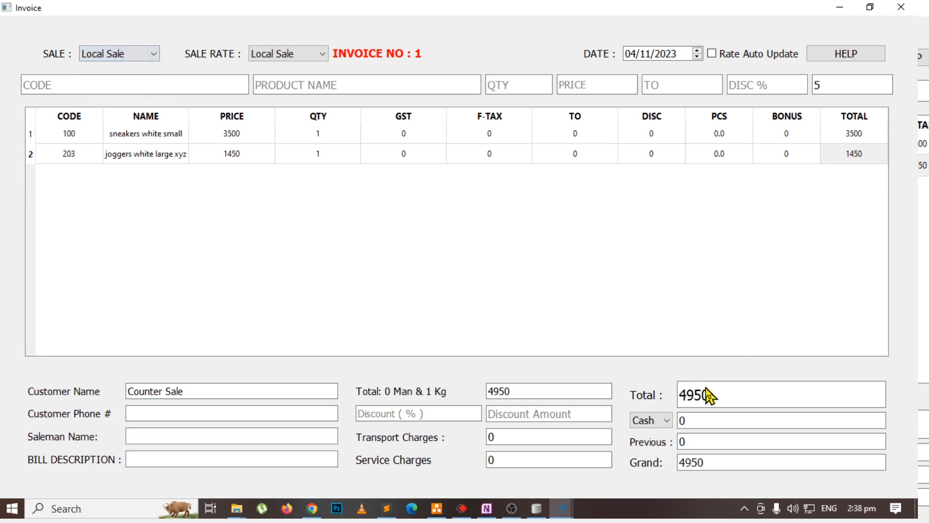
pyautogui.moveTo(711, 393); pyautogui.dragTo(665, 414)
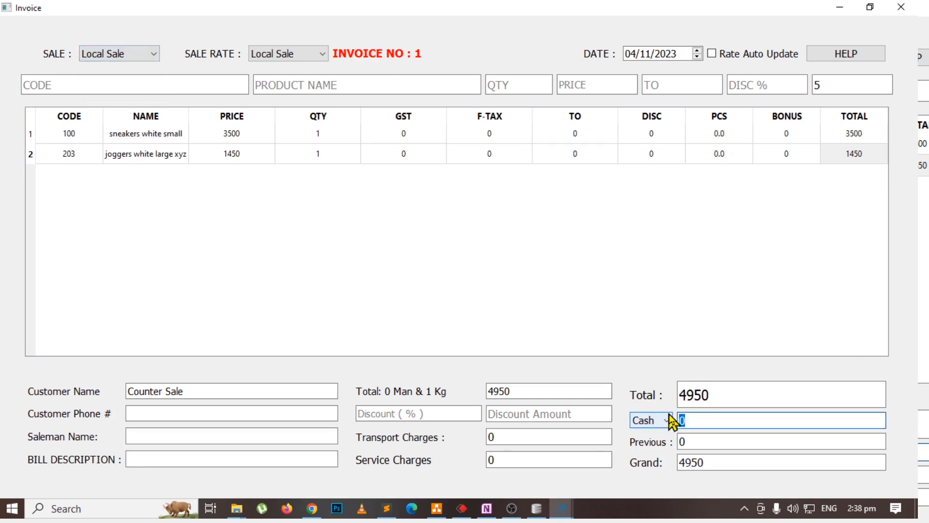
# Step: Change the sale type to Customer Sale and look up the Convert to Credit entry in the software shortcuts list
pyautogui.click(118, 50)
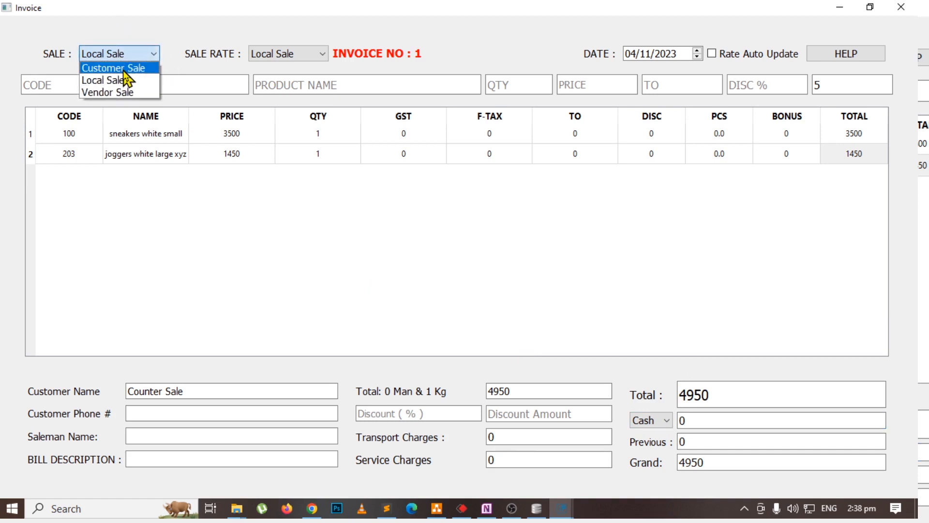
pyautogui.click(123, 69)
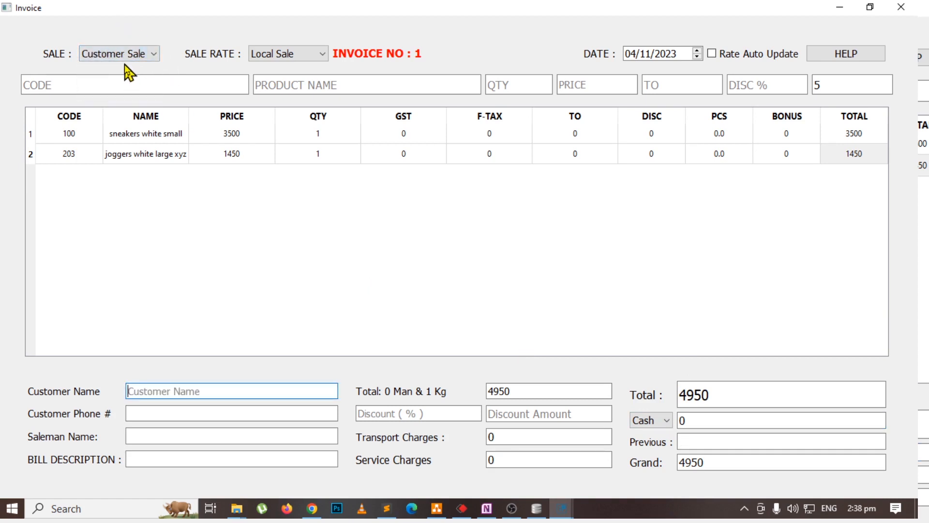
pyautogui.click(852, 55)
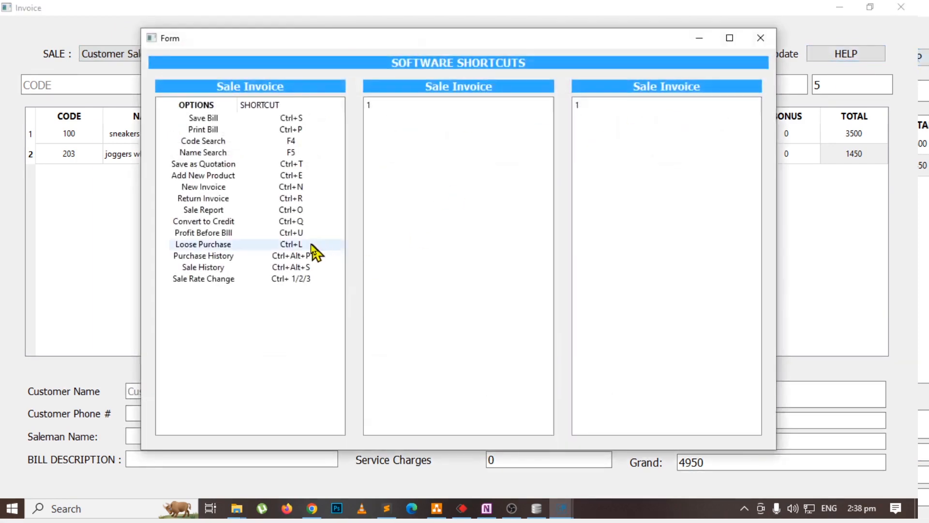
pyautogui.click(287, 223)
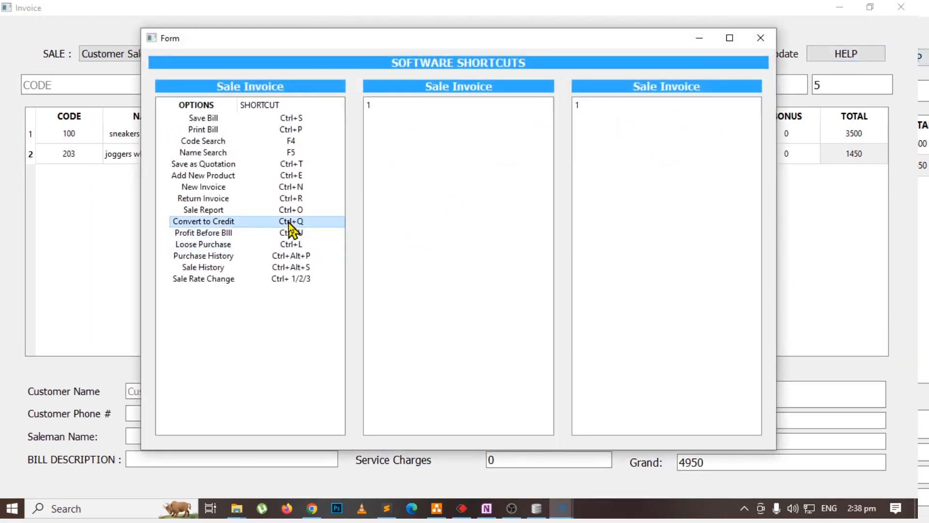
pyautogui.click(829, 60)
pyautogui.click(771, 39)
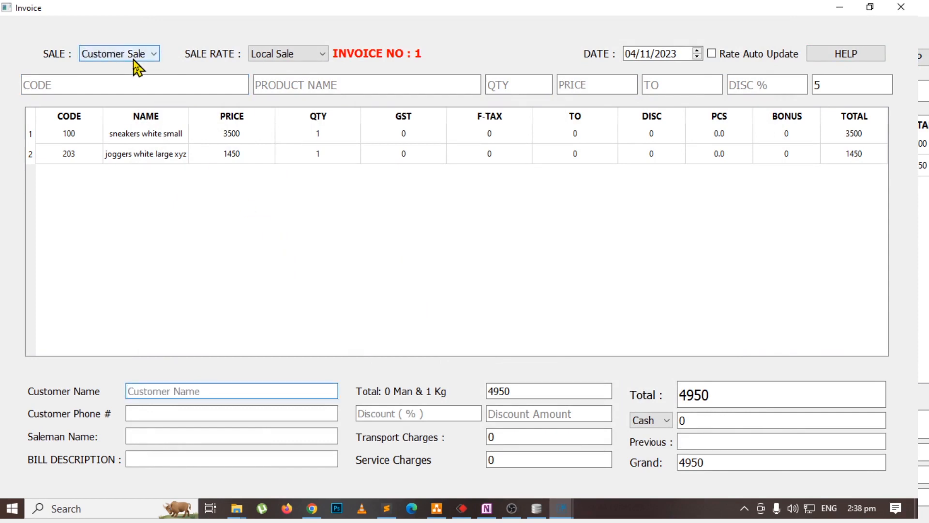
# Step: Try to save the invoice without a customer name, and enter the customer's name on it
pyautogui.hotkey('ctrl', 's')
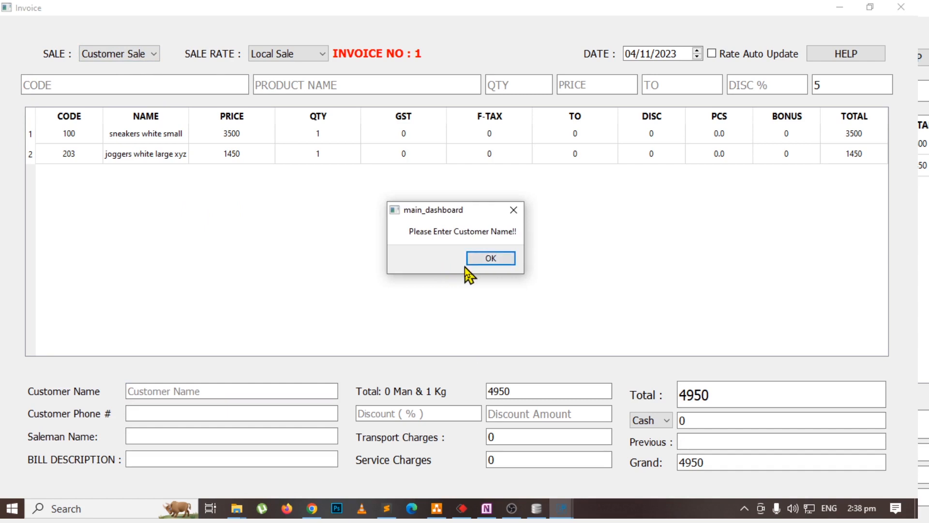
pyautogui.click(494, 258)
pyautogui.click(167, 392)
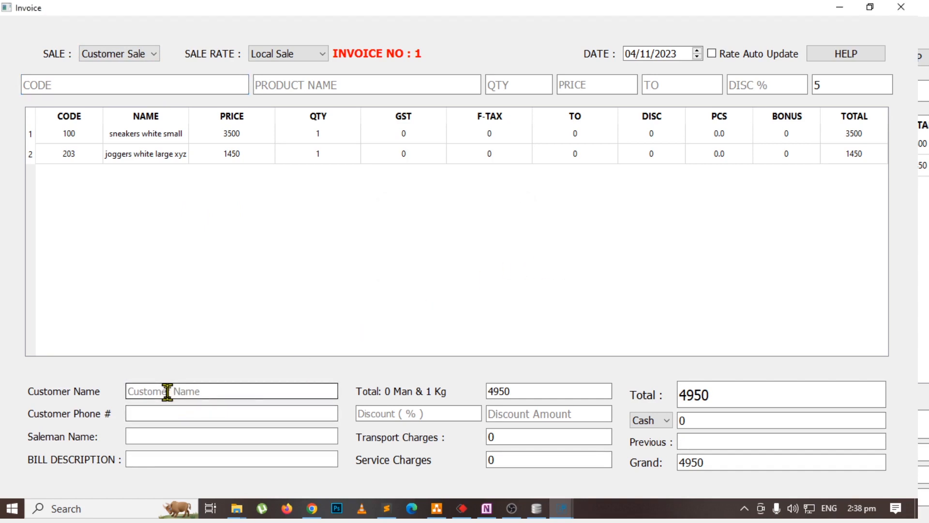
pyautogui.write('z')
pyautogui.press('Escape')
pyautogui.press('BackSpace')
pyautogui.write('z')
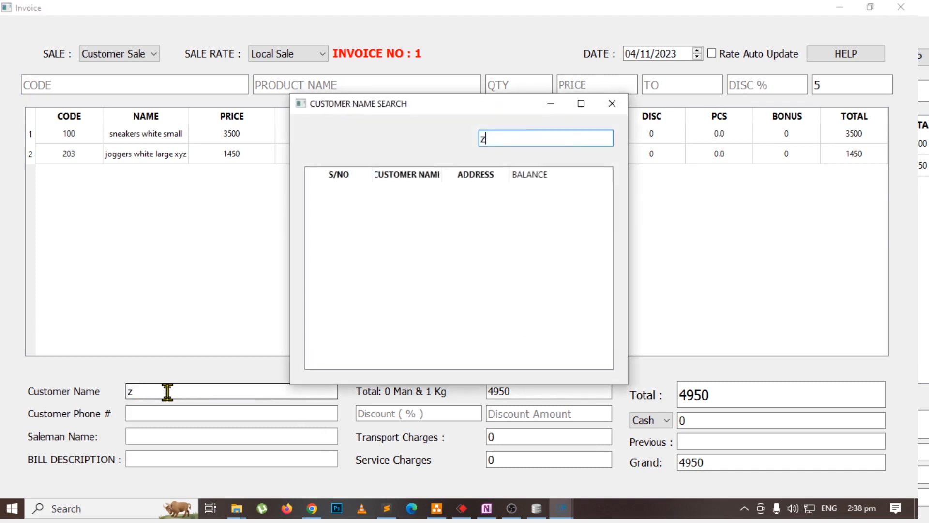
pyautogui.write('eeshan')
pyautogui.press('Return')
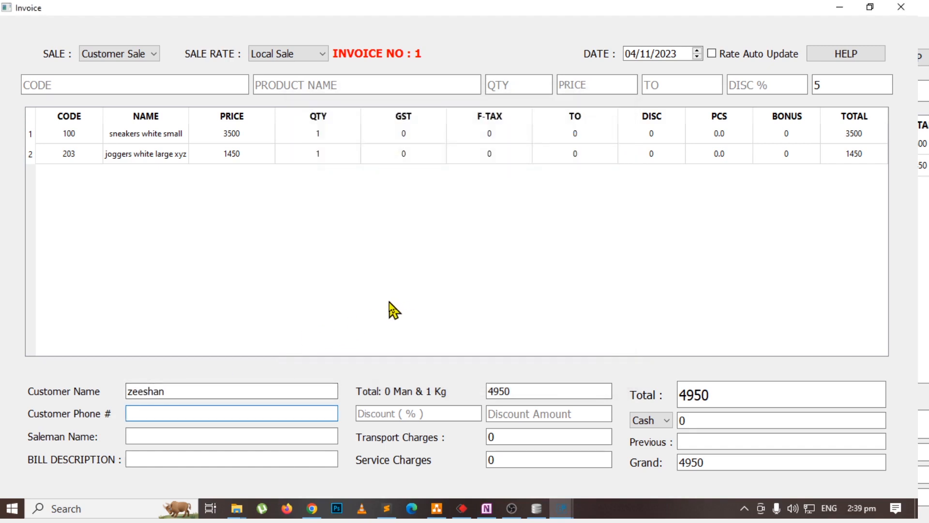
# Step: Enter 1000 as the cash received on the invoice and check the change amount
pyautogui.click(687, 420)
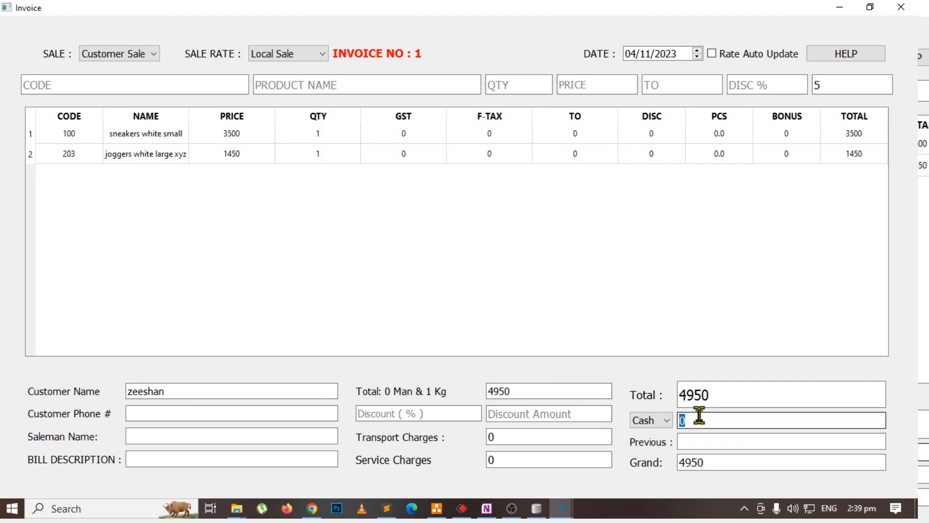
pyautogui.write('1000')
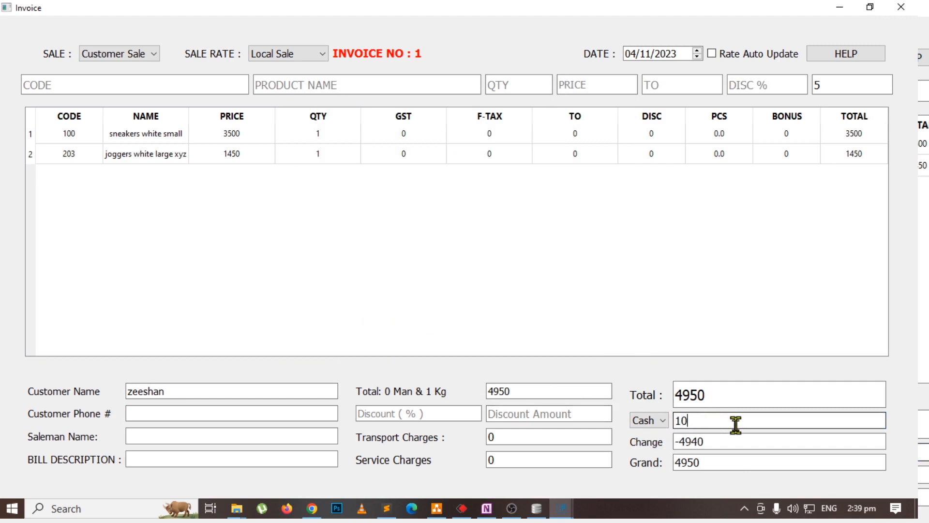
pyautogui.moveTo(722, 441); pyautogui.dragTo(670, 438)
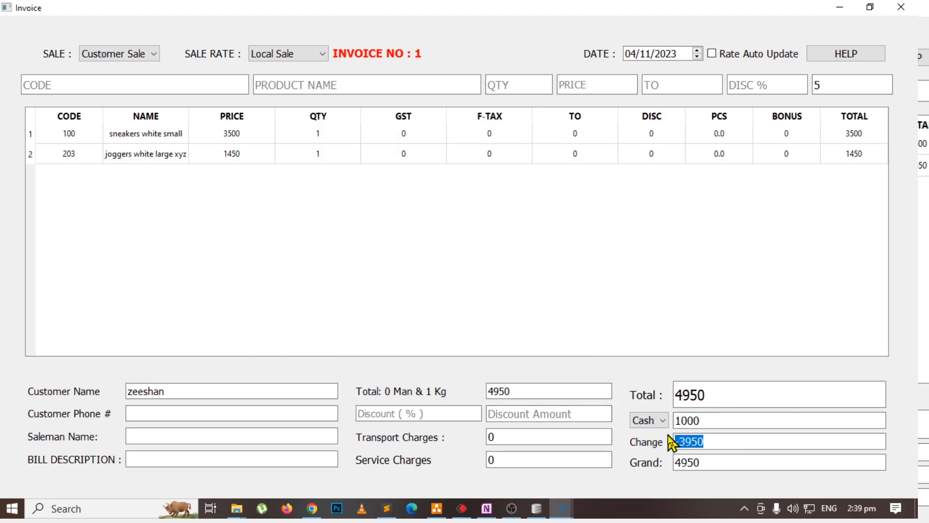
pyautogui.click(201, 408)
# Step: Switch to OneNote, highlight Sale By Name & Size, and return to the POS sale invoice
pyautogui.hotkey('alt', 'Tab')
pyautogui.hotkey('alt', 'Tab')
pyautogui.hotkey('alt', 'Tab')
pyautogui.hotkey('alt', 'Tab')
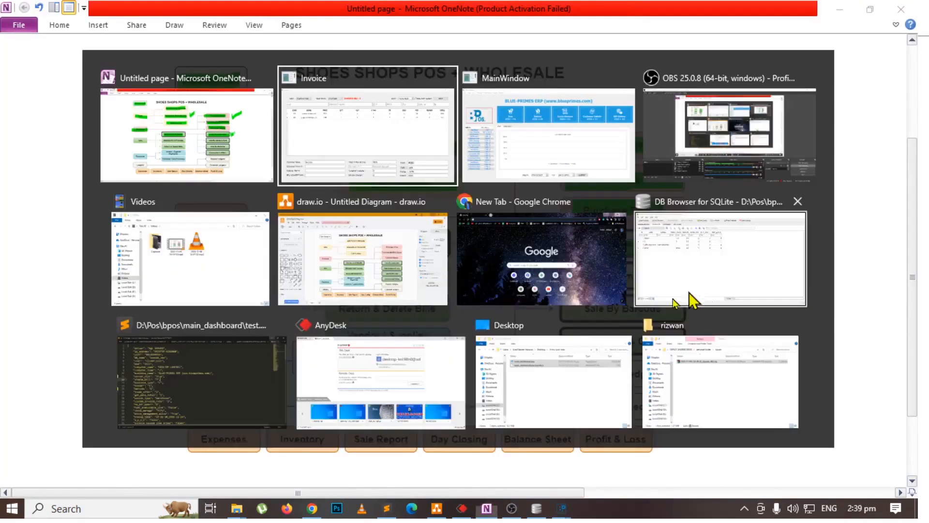
pyautogui.hotkey('alt', 'Tab')
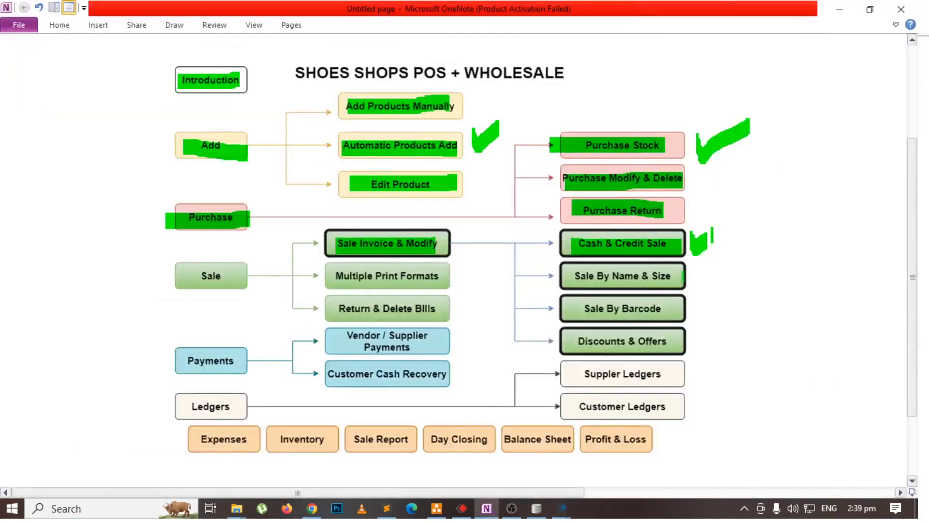
pyautogui.moveTo(574, 276); pyautogui.dragTo(691, 275)
pyautogui.hotkey('alt', 'Tab')
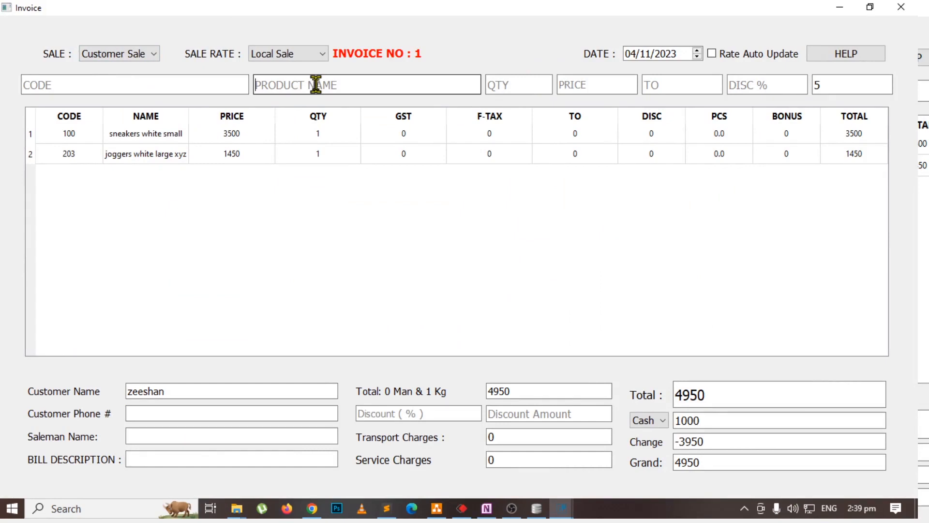
# Step: Search products by name for "snea", and narrow the search by size with "sne la"
pyautogui.write('snaw')
pyautogui.press('BackSpace')
pyautogui.press('BackSpace')
pyautogui.press('BackSpace')
pyautogui.write('s')
pyautogui.press('BackSpace')
pyautogui.write('nea')
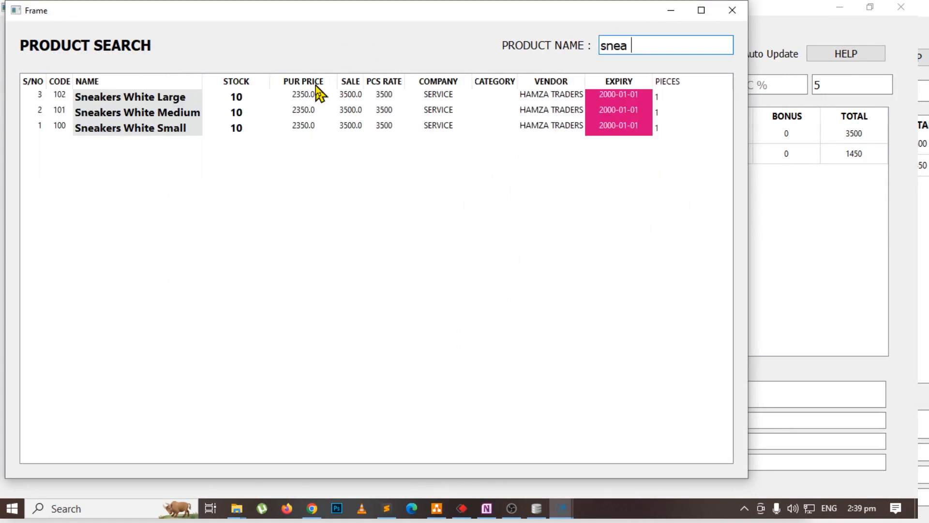
pyautogui.press('BackSpace')
pyautogui.press('BackSpace')
pyautogui.write('la')
pyautogui.click(132, 103)
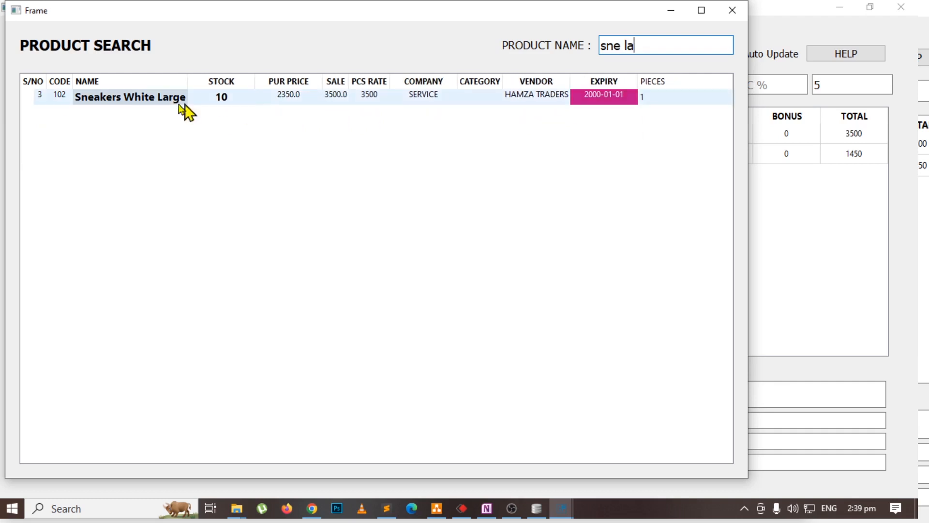
# Step: Search products for "sne whit" and add sneakers white medium to the invoice with quantity 1 at price 3500
pyautogui.press('BackSpace')
pyautogui.press('BackSpace')
pyautogui.write('w')
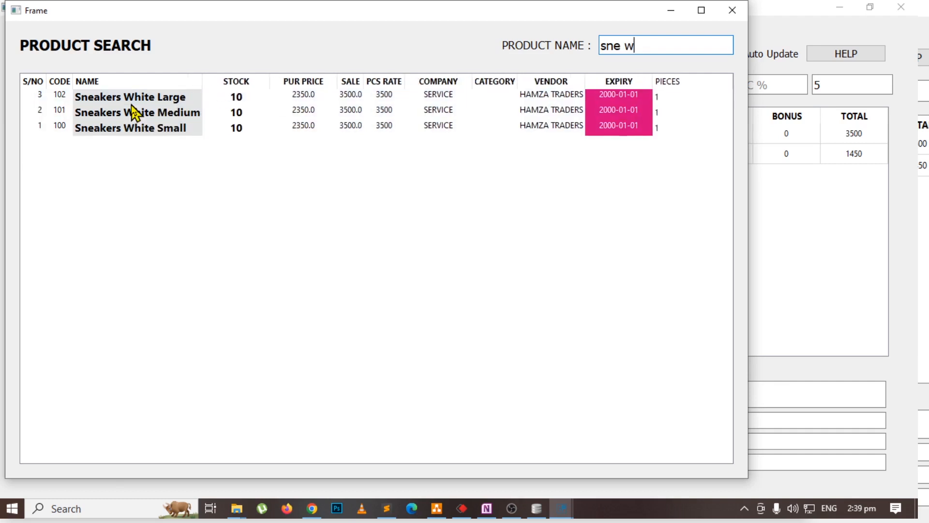
pyautogui.write('hit')
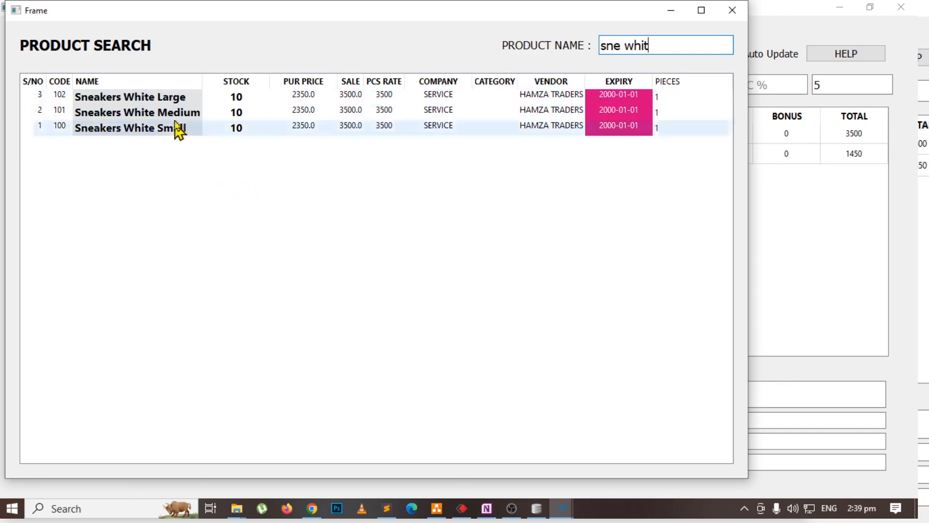
pyautogui.doubleClick(161, 117)
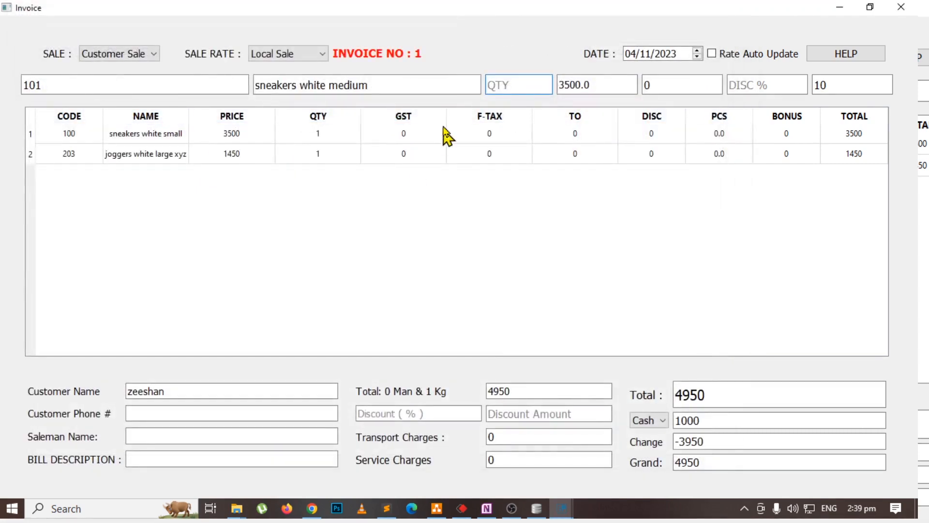
pyautogui.write('1')
pyautogui.press('Return')
pyautogui.press('Return')
pyautogui.press('Return')
# Step: Switch to OneNote, draw a tick mark beside Sale By Name & Size, and return to the POS sale invoice
pyautogui.hotkey('alt', 'Tab')
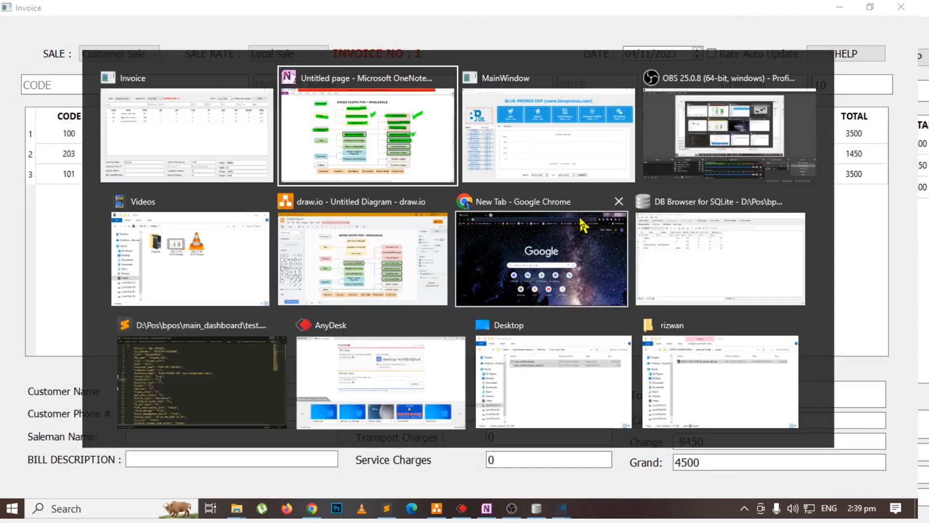
pyautogui.moveTo(704, 278); pyautogui.dragTo(735, 263)
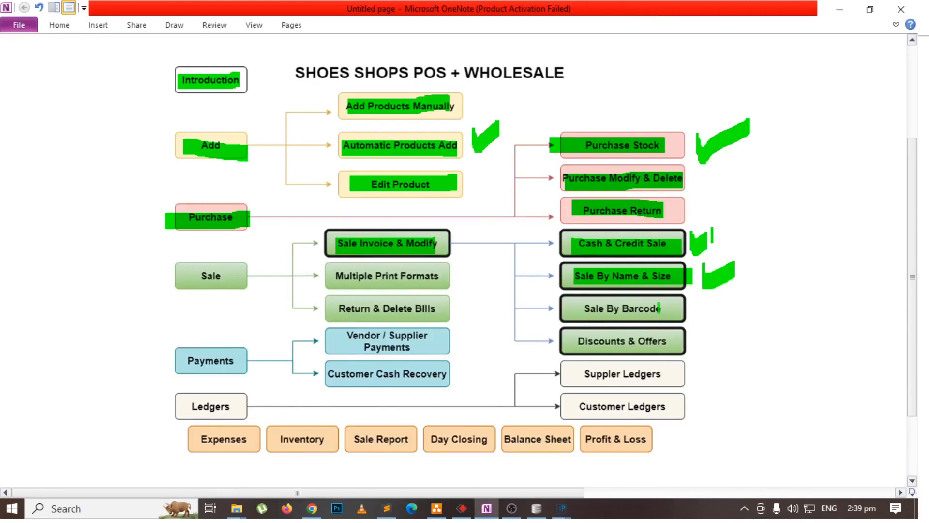
pyautogui.hotkey('alt', 'Tab')
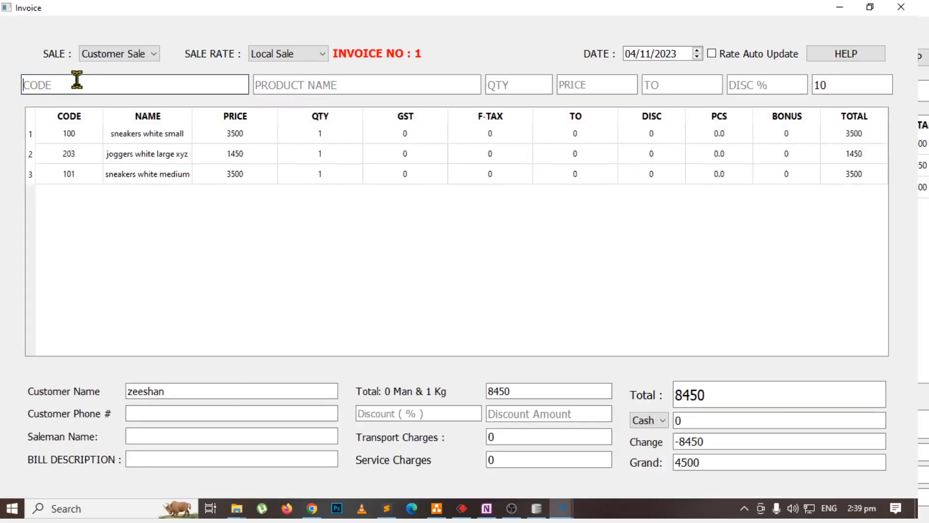
# Step: Add the product with code 200 to the sale invoice
pyautogui.write('200')
pyautogui.press('Return')
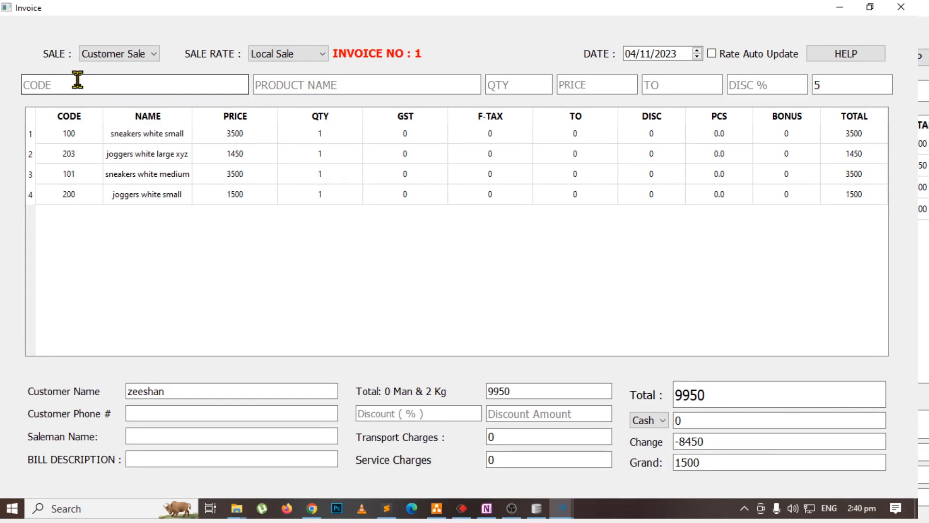
# Step: Switch to OneNote and highlight Sale By Barcode and Discounts & Offers
pyautogui.hotkey('alt', 'Tab')
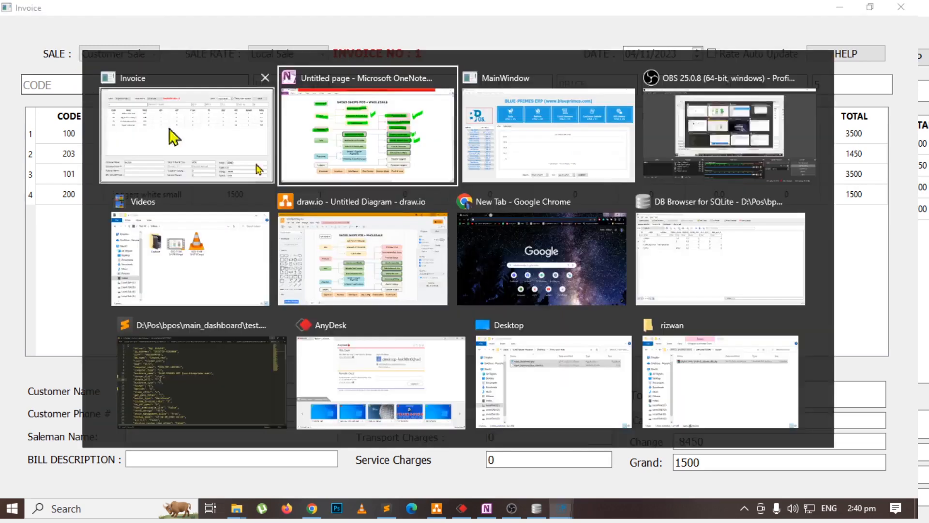
pyautogui.moveTo(576, 308); pyautogui.dragTo(697, 308)
pyautogui.moveTo(572, 347)
pyautogui.mouseDown()
pyautogui.moveTo(572, 337)
pyautogui.moveTo(684, 341)
pyautogui.mouseUp()
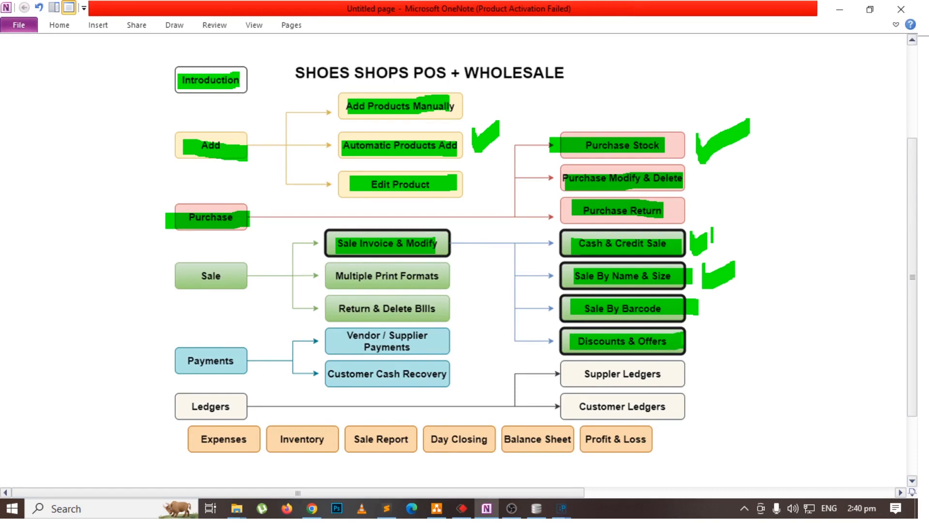
# Step: Switch to the POS sale invoice and search products for "sn", then close that search
pyautogui.hotkey('alt', 'Tab')
pyautogui.write('201')
pyautogui.press('BackSpace')
pyautogui.press('BackSpace')
pyautogui.press('BackSpace')
pyautogui.press('Tab')
pyautogui.write('sn')
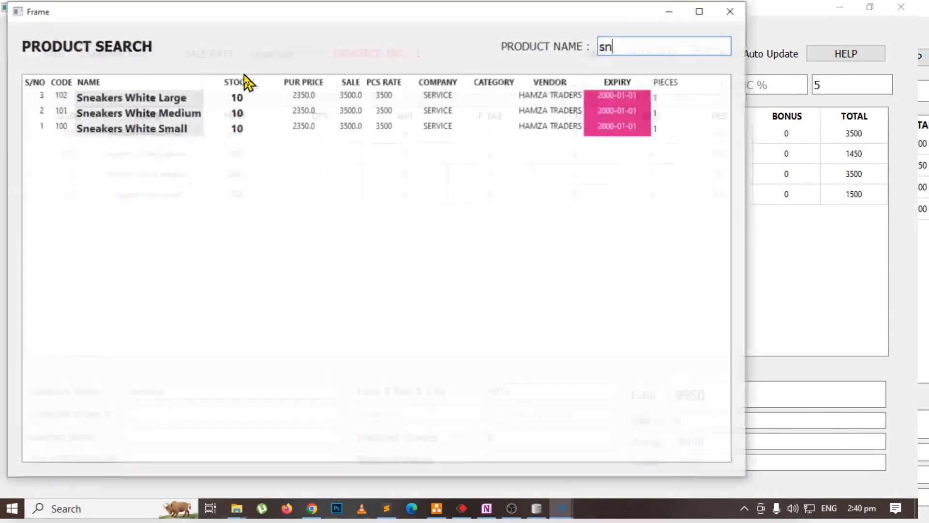
pyautogui.press('BackSpace')
pyautogui.press('Escape')
# Step: Search products for "jo" and choose joggers white medium for the sale invoice with quantity 1
pyautogui.write('jo')
pyautogui.press('Down')
pyautogui.press('Down')
pyautogui.press('Return')
pyautogui.write('1')
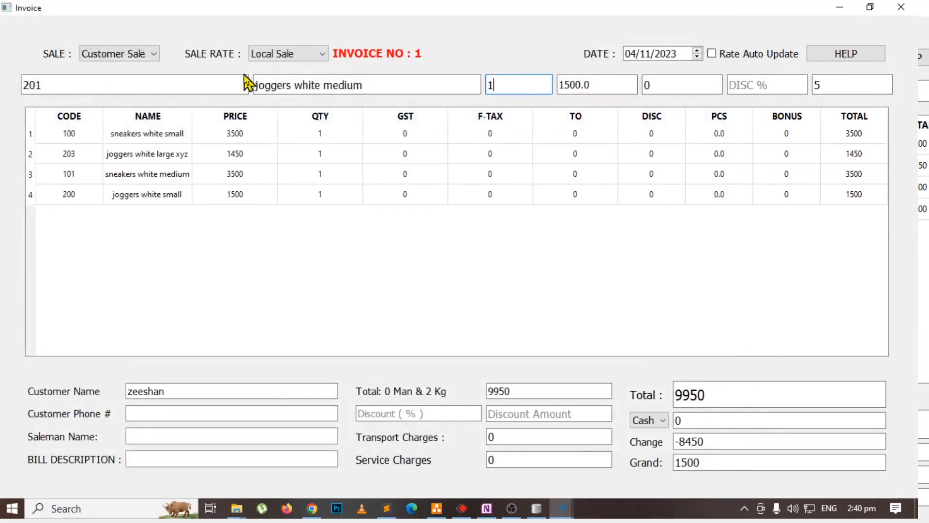
pyautogui.press('Return')
pyautogui.press('Return')
pyautogui.press('Return')
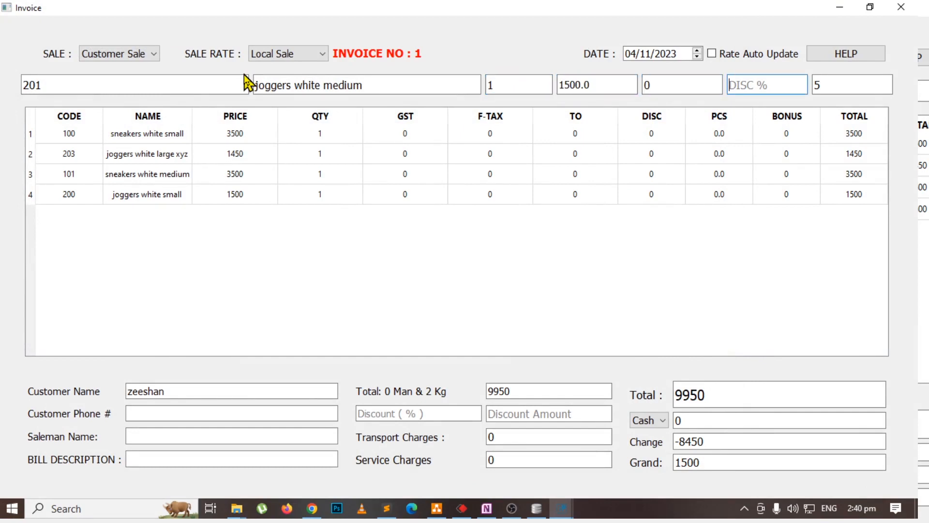
# Step: Clear the TO value for joggers white medium, set its discount to 3%, and add it to the invoice
pyautogui.hotkey('shift', 'Tab')
pyautogui.press('BackSpace')
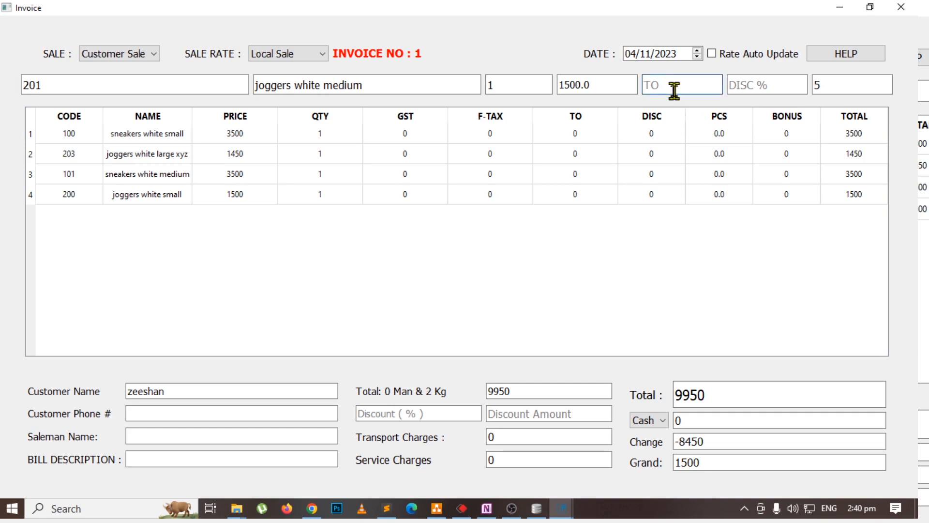
pyautogui.click(753, 88)
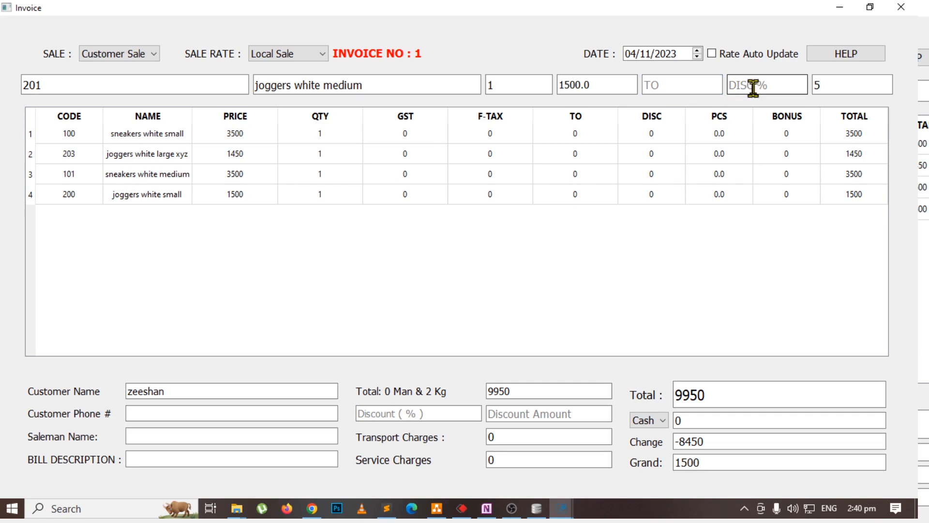
pyautogui.moveTo(595, 85); pyautogui.dragTo(542, 86)
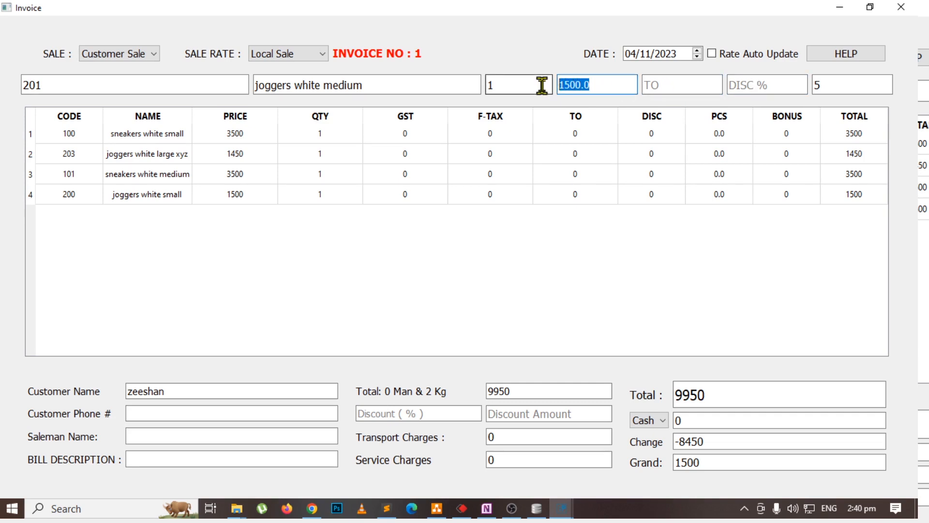
pyautogui.click(740, 88)
pyautogui.write('3')
pyautogui.press('BackSpace')
pyautogui.write('3')
pyautogui.press('Return')
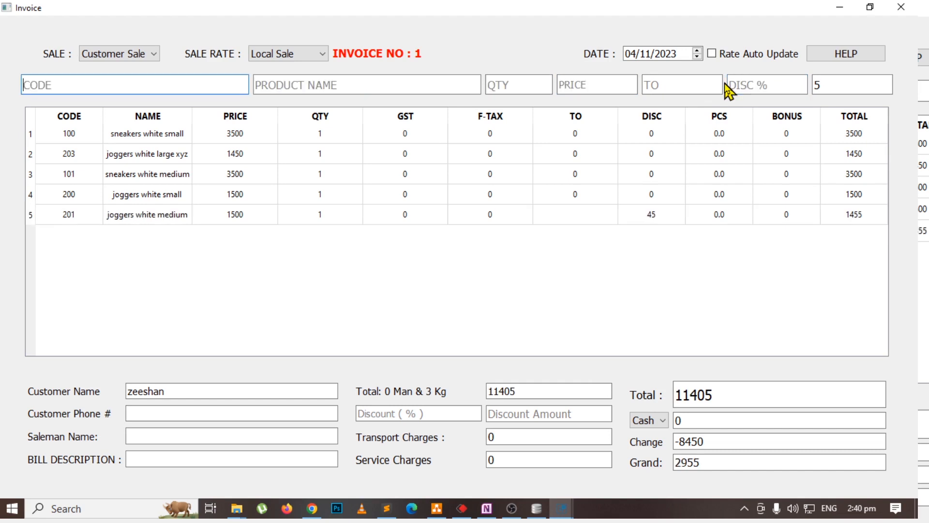
# Step: Examine the price, discount and total of the joggers white medium line
pyautogui.click(244, 216)
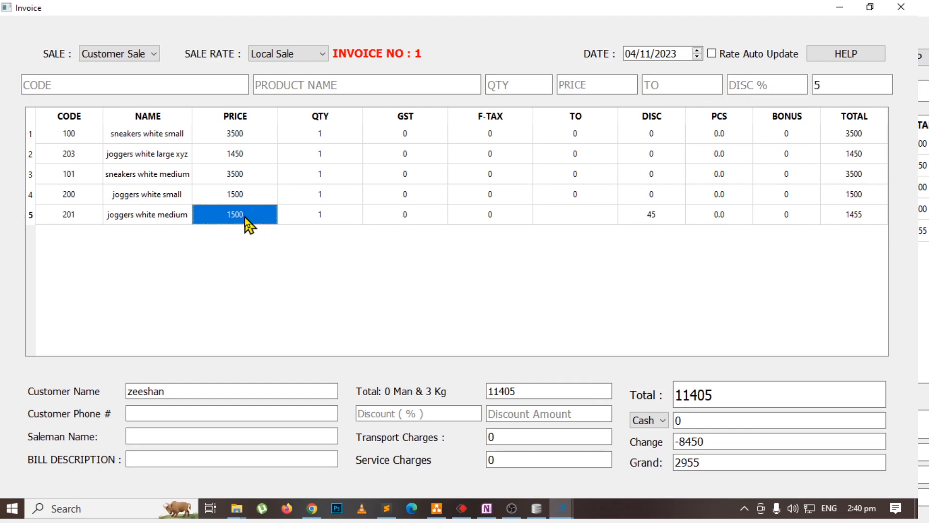
pyautogui.click(648, 217)
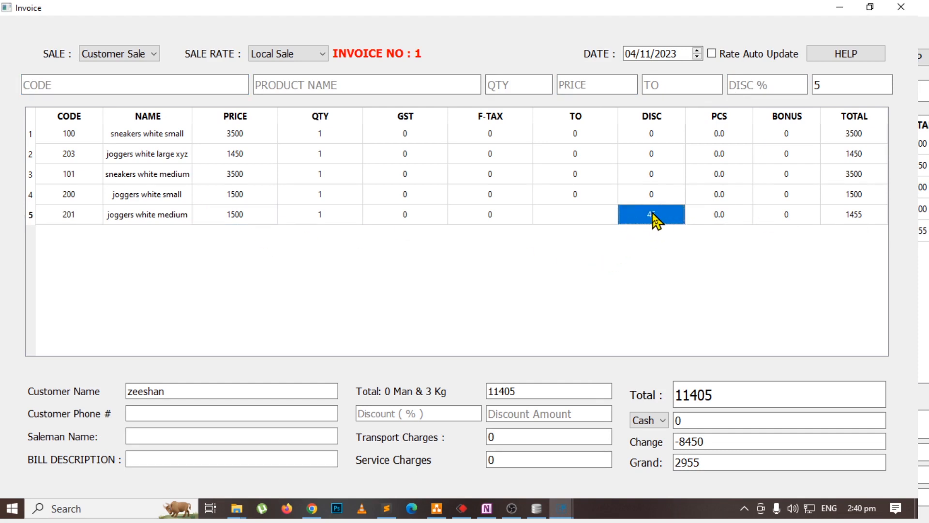
pyautogui.click(854, 221)
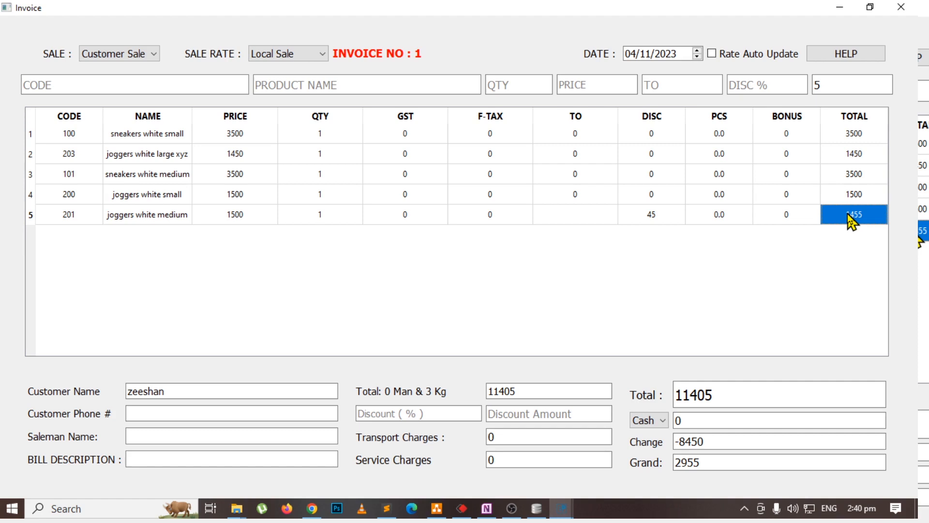
# Step: Set the discount amount for the whole invoice to 405 and check the resulting total
pyautogui.click(509, 414)
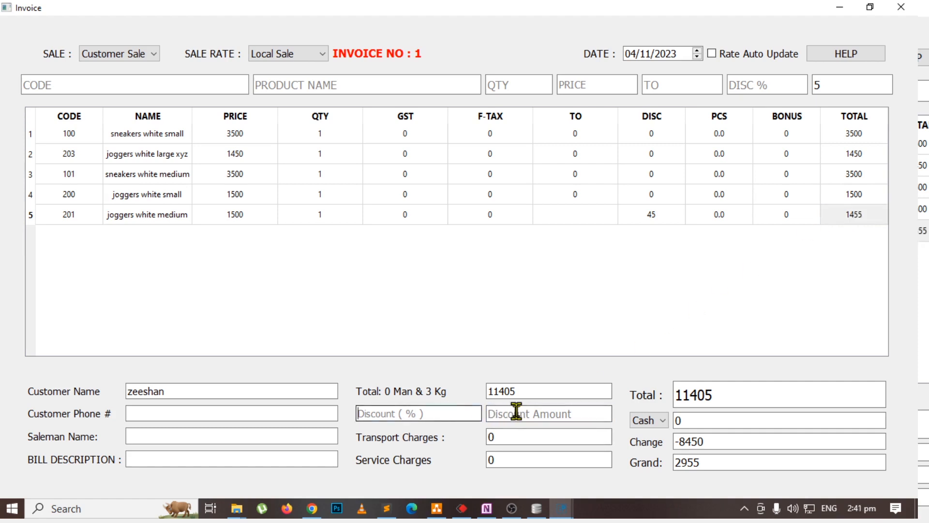
pyautogui.click(753, 82)
pyautogui.click(692, 87)
pyautogui.click(739, 88)
pyautogui.click(525, 418)
pyautogui.click(450, 414)
pyautogui.click(542, 414)
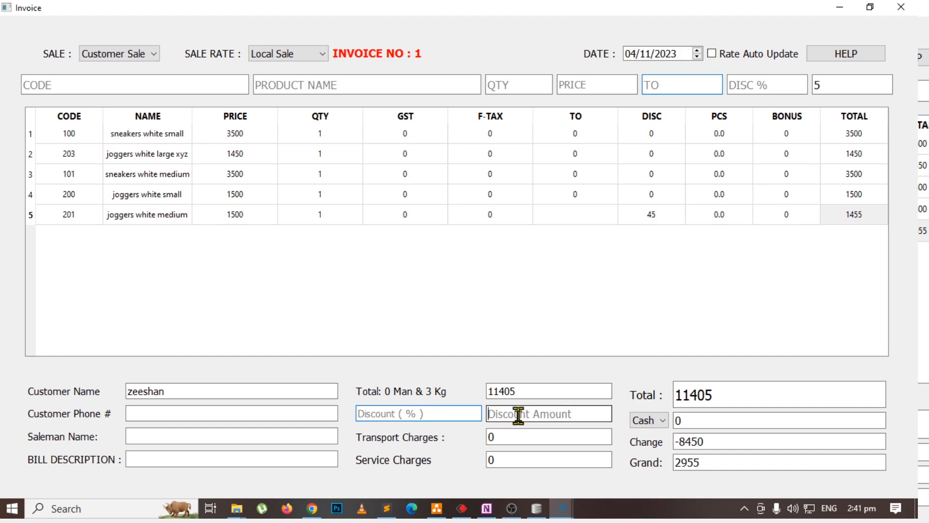
pyautogui.write('405')
pyautogui.doubleClick(701, 394)
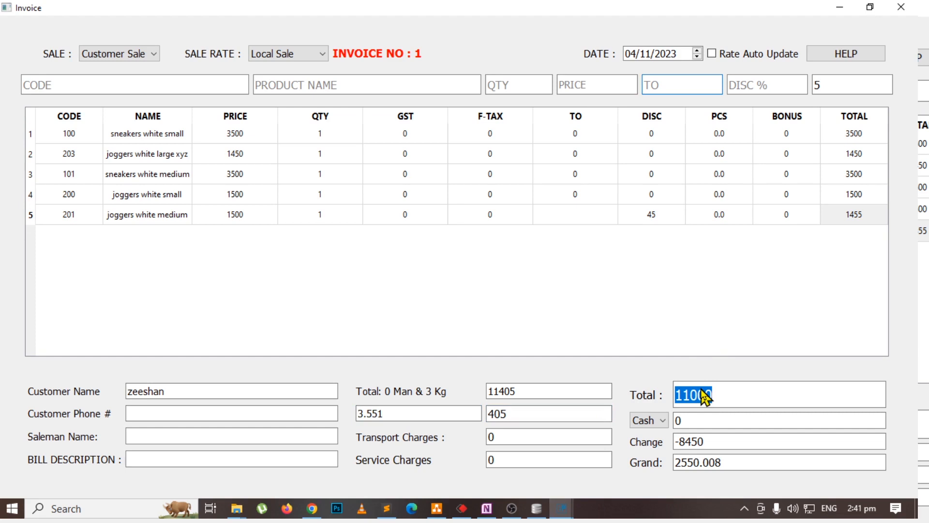
# Step: Delete the joggers white small line from the sale invoice
pyautogui.click(235, 214)
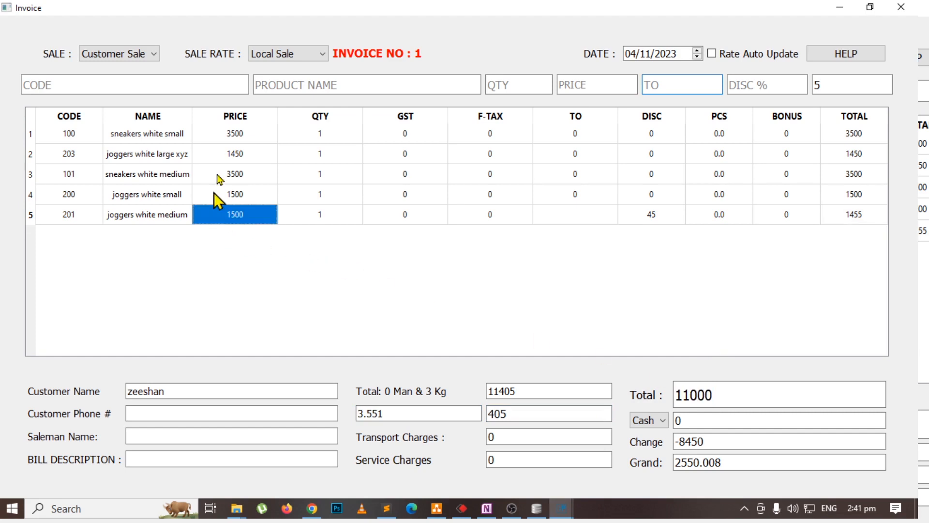
pyautogui.click(357, 201)
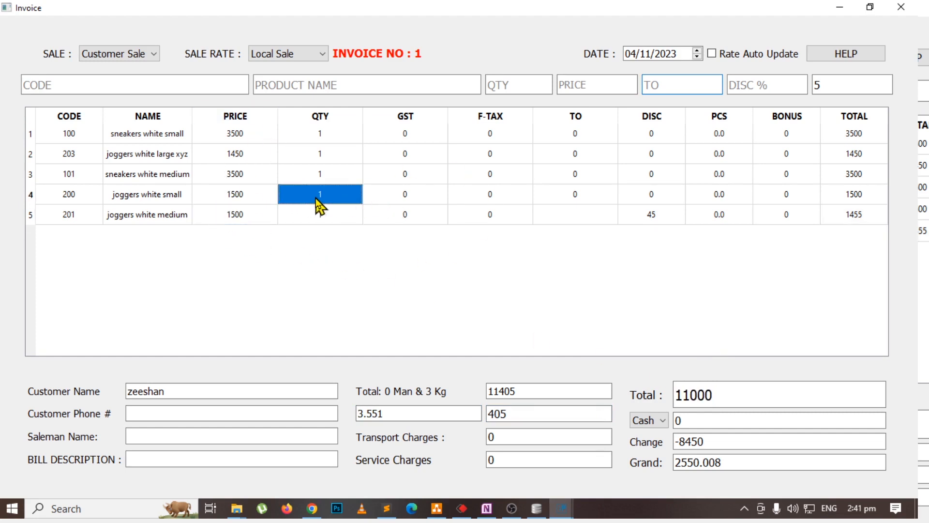
pyautogui.press('Left')
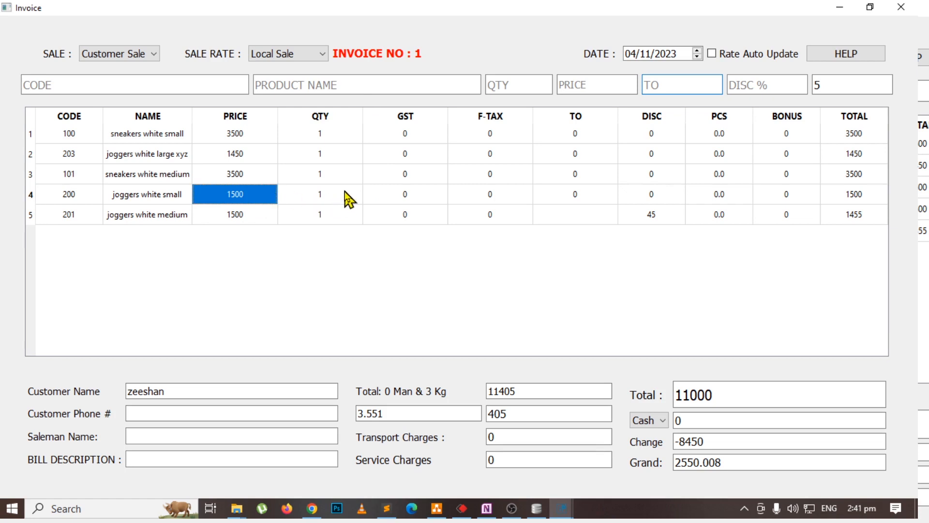
pyautogui.press('Delete')
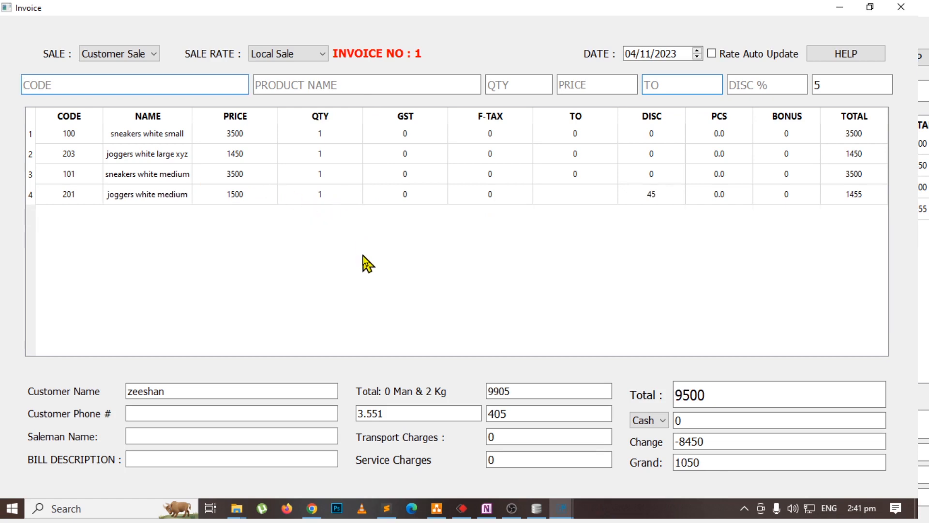
# Step: Reload the joggers white medium line for editing, re-add it with quantity 1 and 3% discount, and check the invoice's discount and total
pyautogui.doubleClick(254, 194)
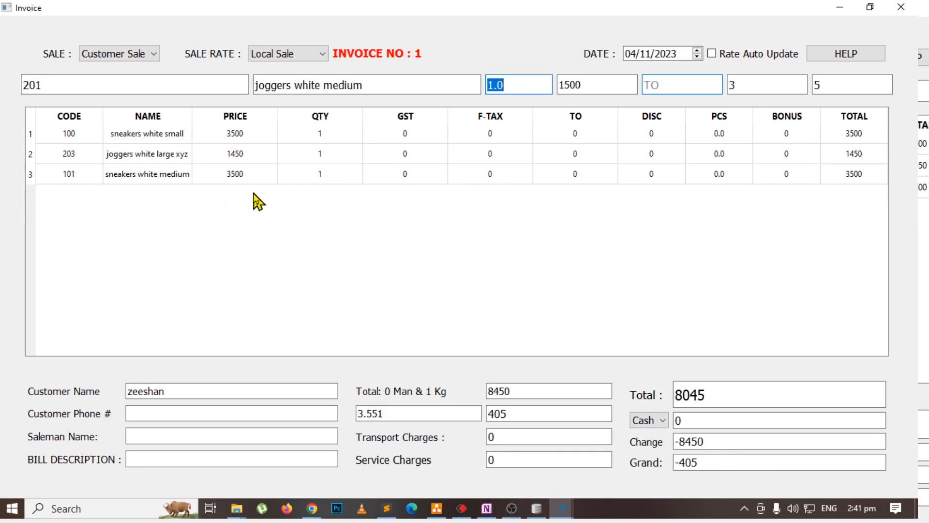
pyautogui.press('Return')
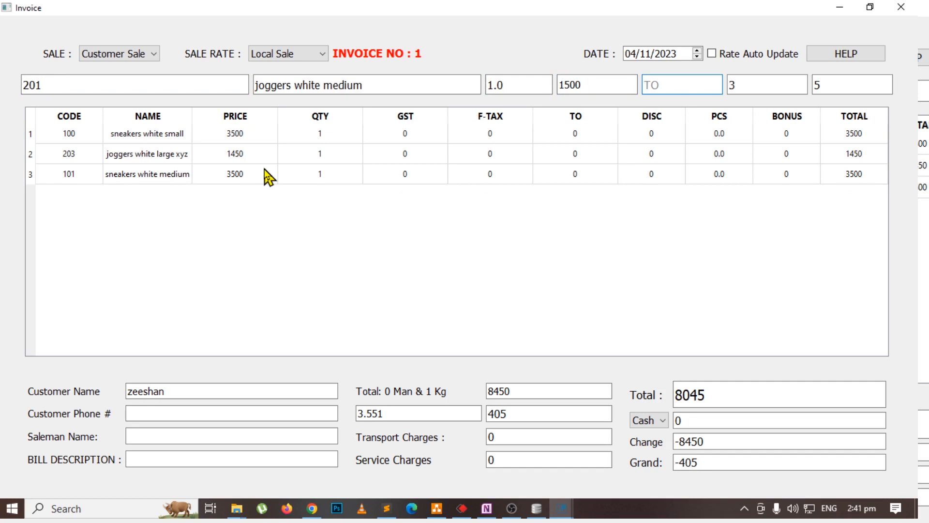
pyautogui.press('Return')
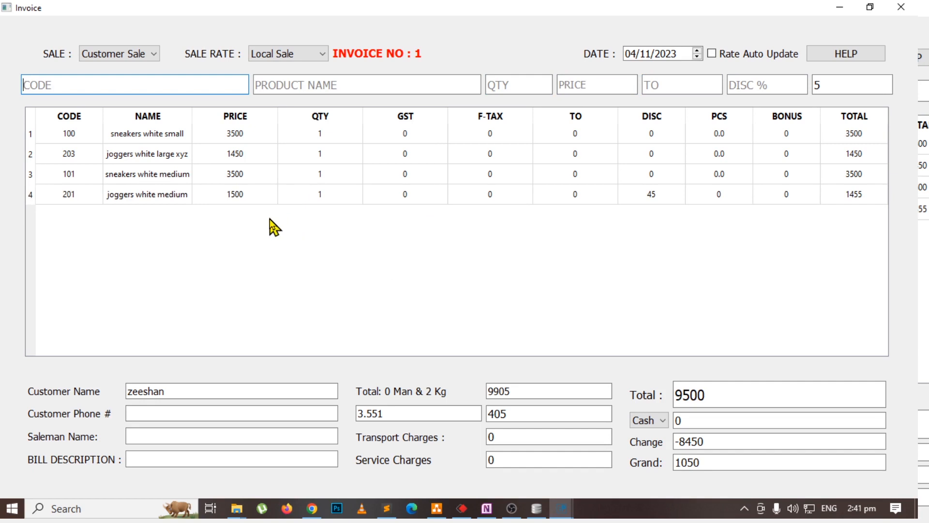
pyautogui.moveTo(561, 415); pyautogui.dragTo(481, 416)
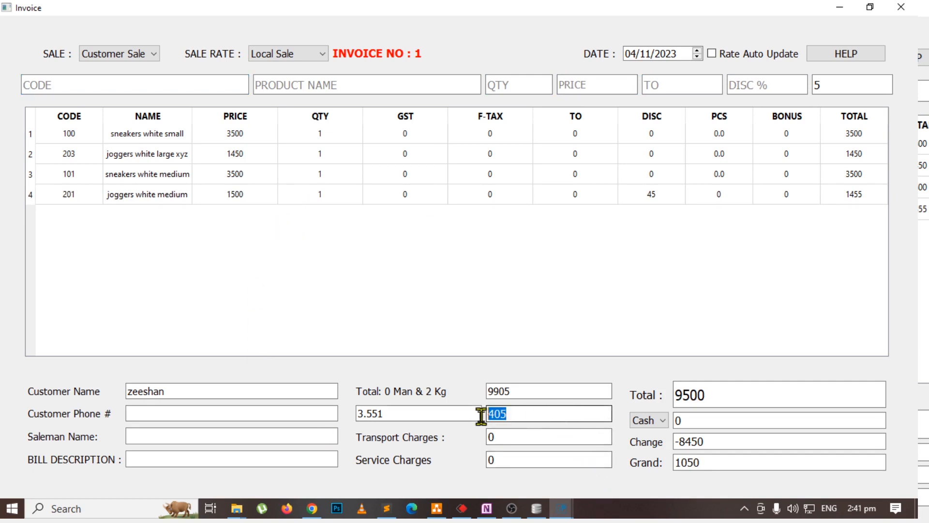
pyautogui.moveTo(705, 396); pyautogui.dragTo(663, 401)
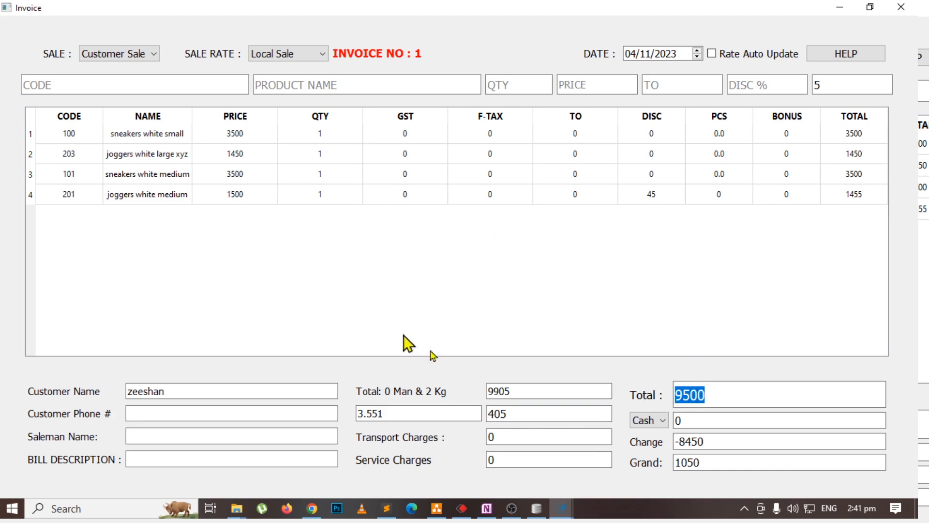
# Step: Enter 5000 as the cash received and check the resulting change
pyautogui.click(705, 421)
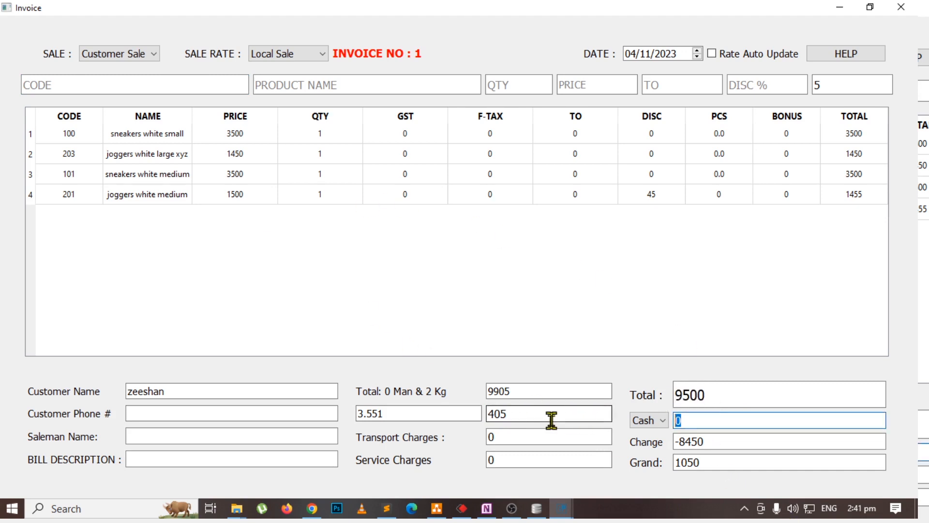
pyautogui.write('5000')
pyautogui.moveTo(705, 440); pyautogui.dragTo(668, 443)
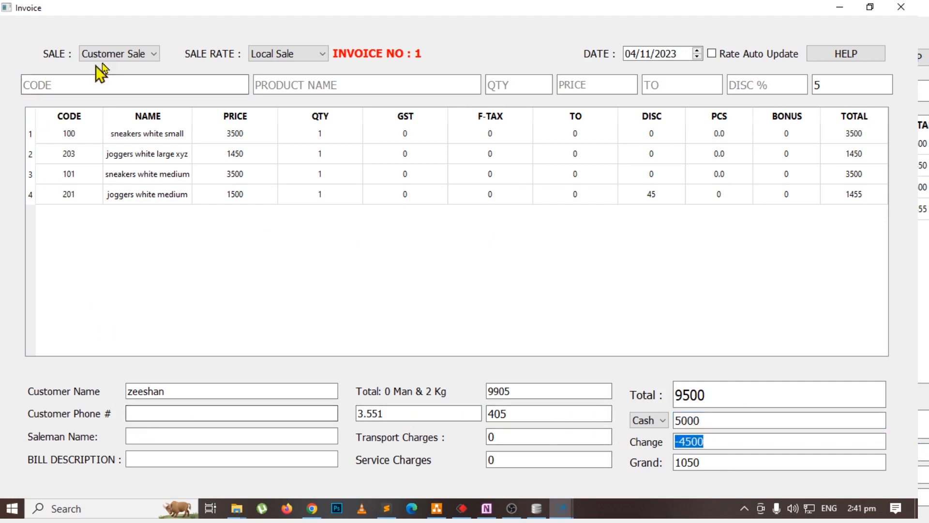
# Step: Change the invoice's sale type from Customer Sale to Local Sale
pyautogui.click(118, 54)
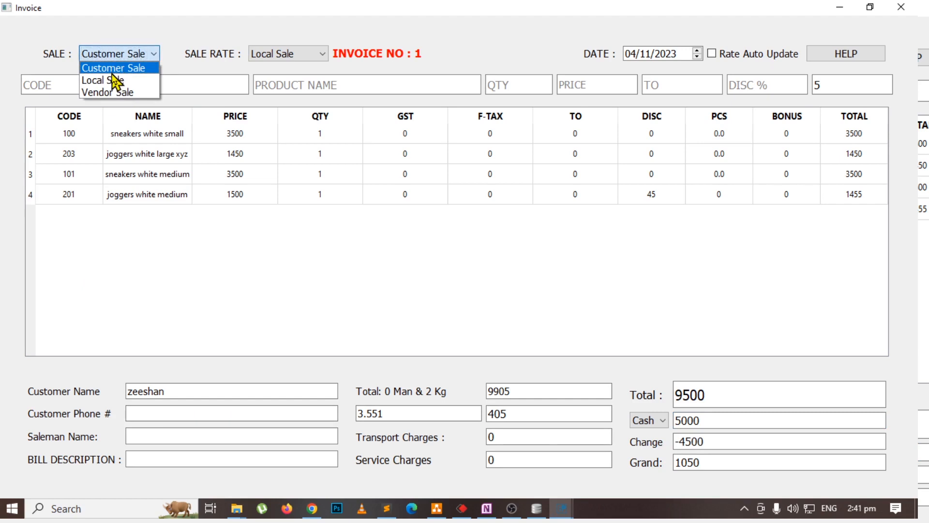
pyautogui.click(720, 425)
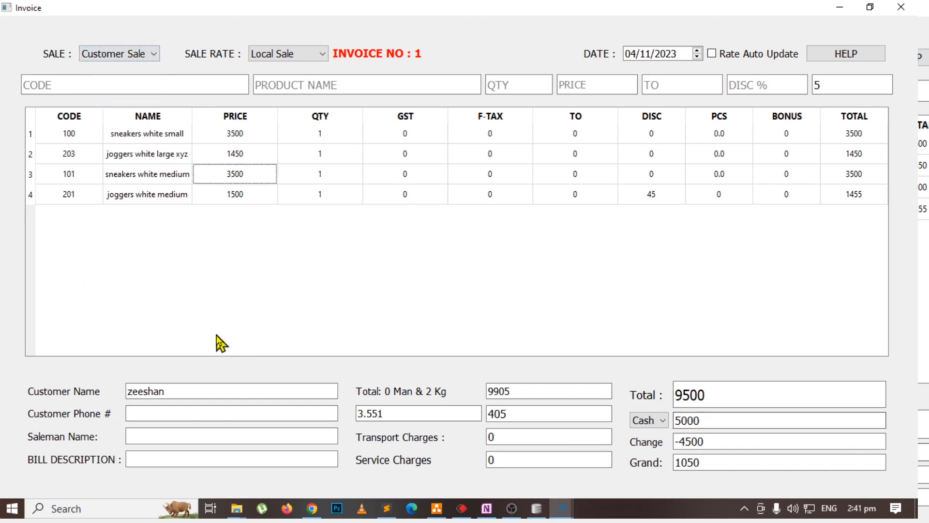
pyautogui.doubleClick(176, 391)
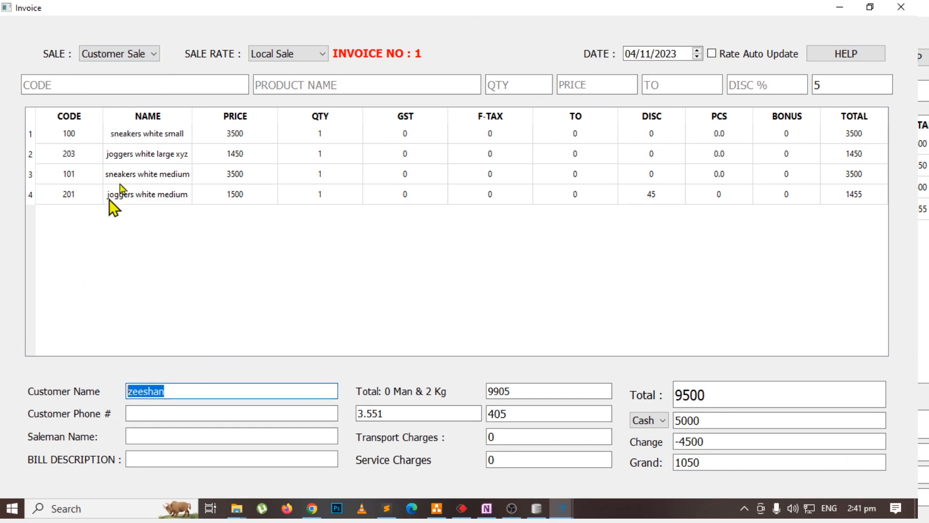
pyautogui.press('Escape')
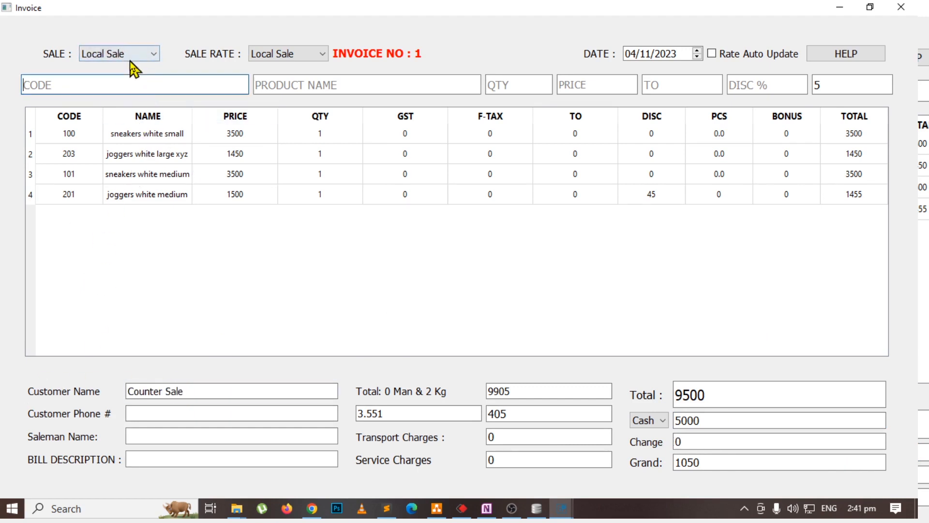
# Step: Try 50000 as the cash received for the local sale, and reset the amount to 0
pyautogui.click(709, 420)
pyautogui.write('0')
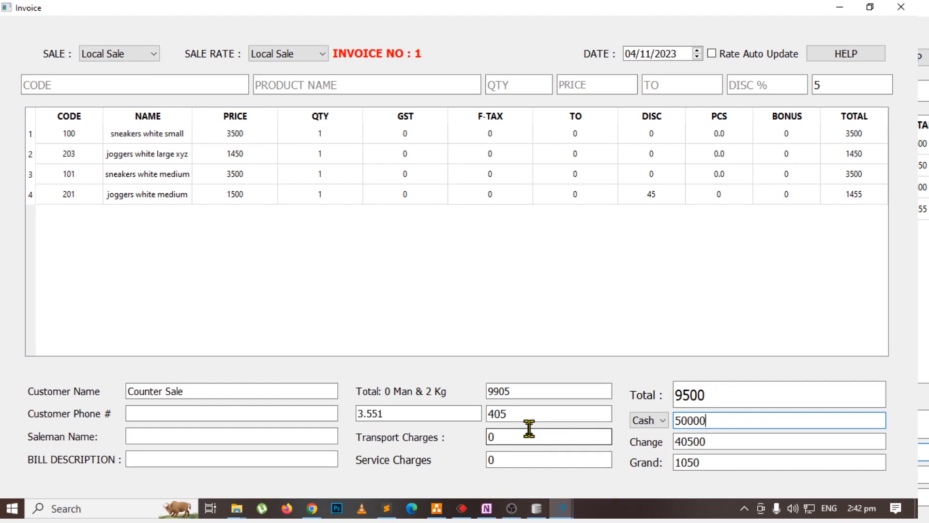
pyautogui.press('BackSpace')
pyautogui.press('BackSpace')
pyautogui.press('BackSpace')
pyautogui.press('BackSpace')
pyautogui.press('BackSpace')
pyautogui.click(542, 310)
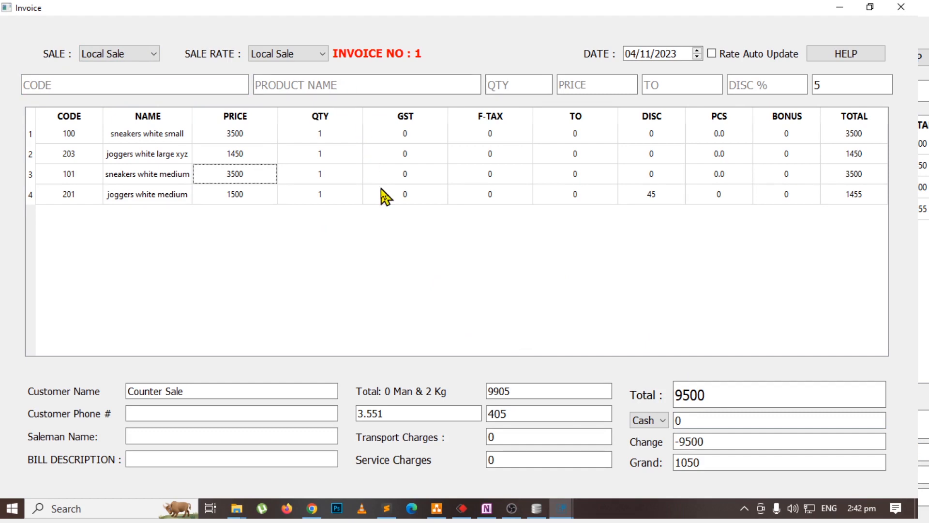
# Step: Switch to OneNote, highlight the Multiple Print Formats box in the feature diagram, and return to the invoice
pyautogui.hotkey('alt', 'Tab')
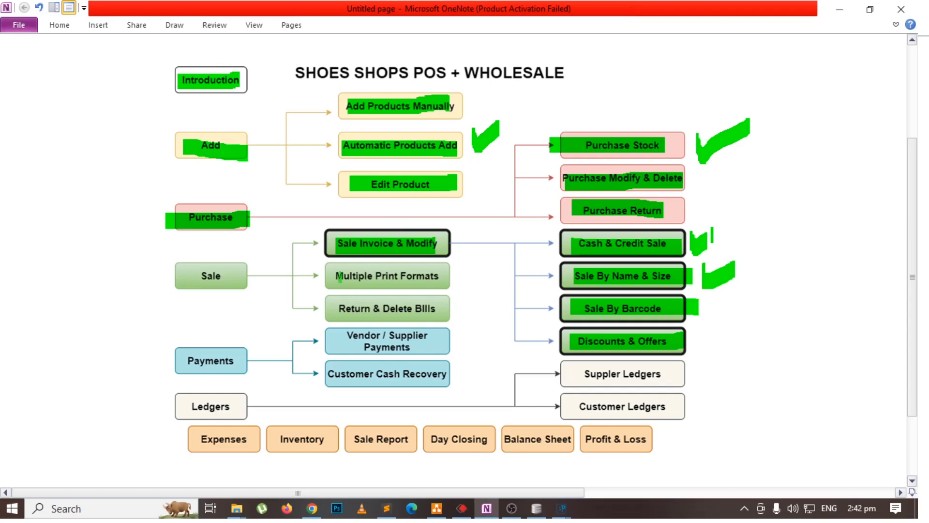
pyautogui.moveTo(338, 275); pyautogui.dragTo(438, 273)
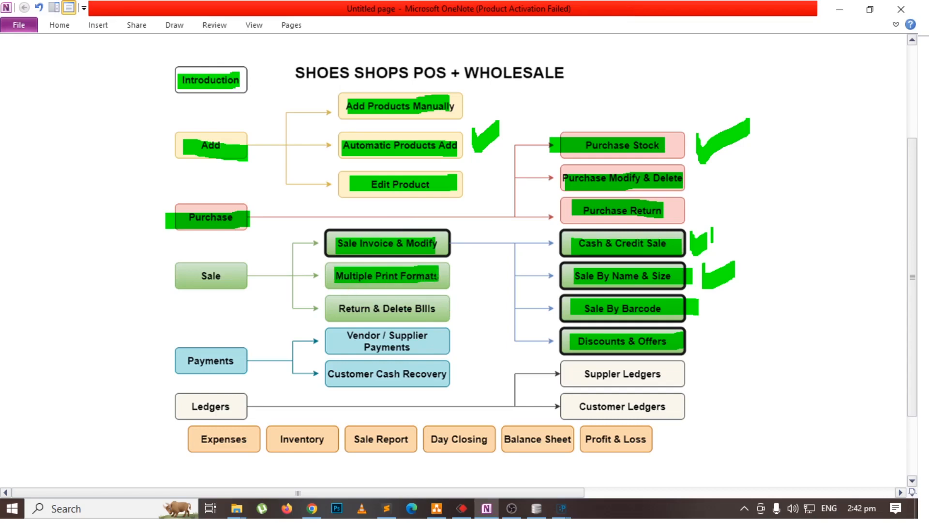
pyautogui.hotkey('alt', 'Tab')
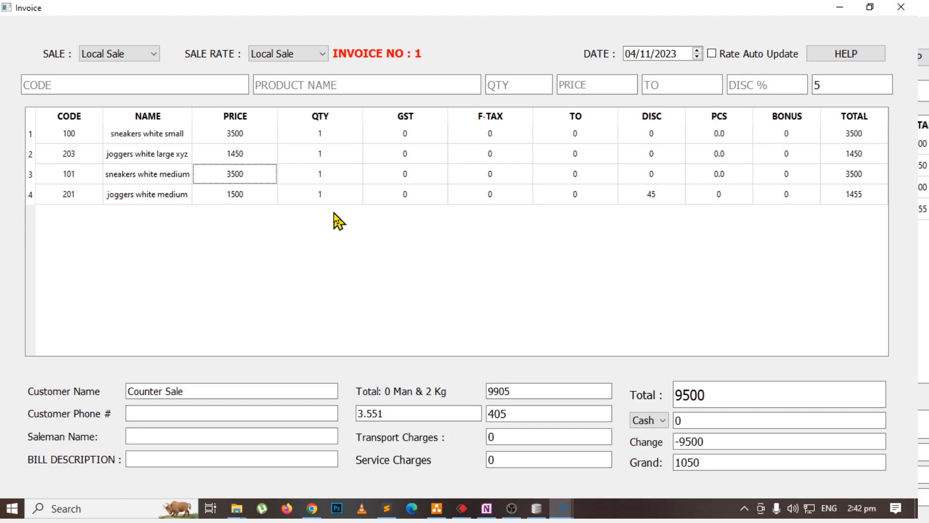
# Step: Save and print the invoice in the Thermal Receipt format, and dismiss the PDF save dialog
pyautogui.hotkey('ctrl', 'p')
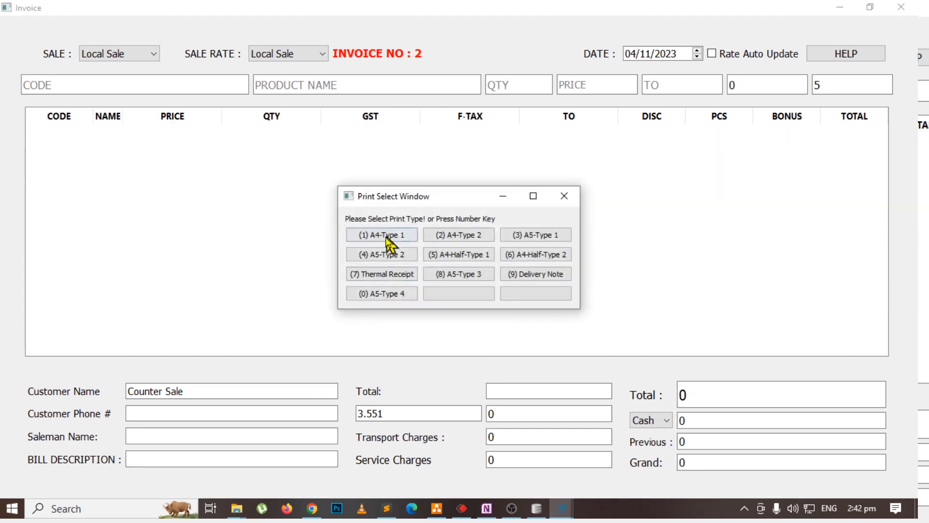
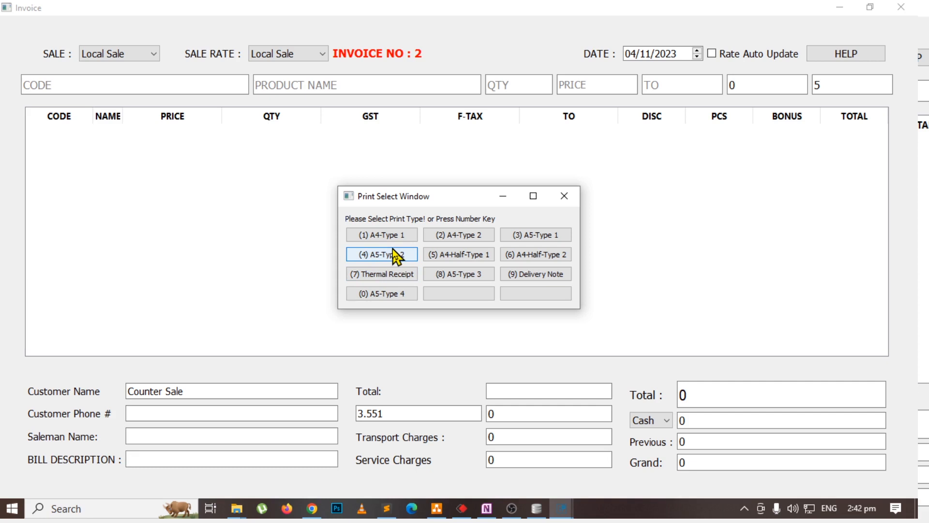
pyautogui.click(385, 274)
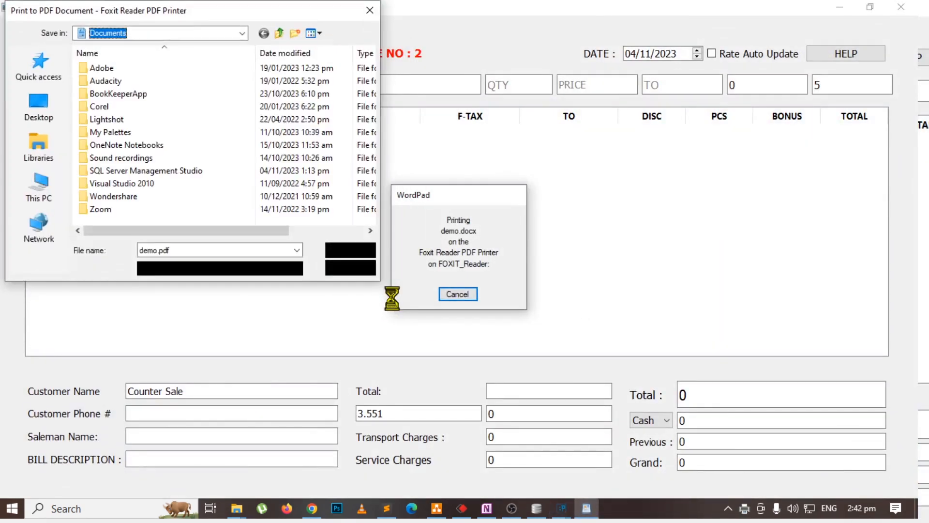
pyautogui.click(356, 268)
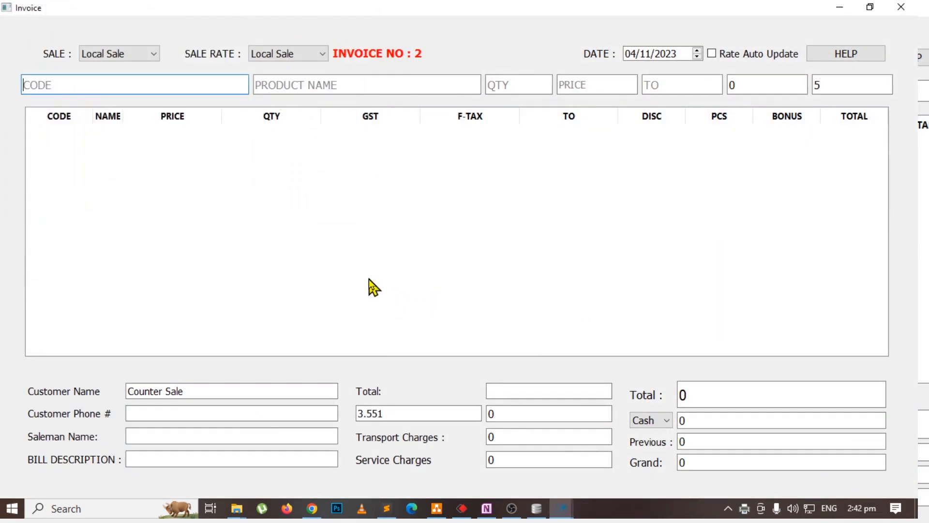
# Step: Show the desktop, open the Software shortcut's file location, and open demo.docx from the main_dashboard folder
pyautogui.hotkey('alt', 'Tab')
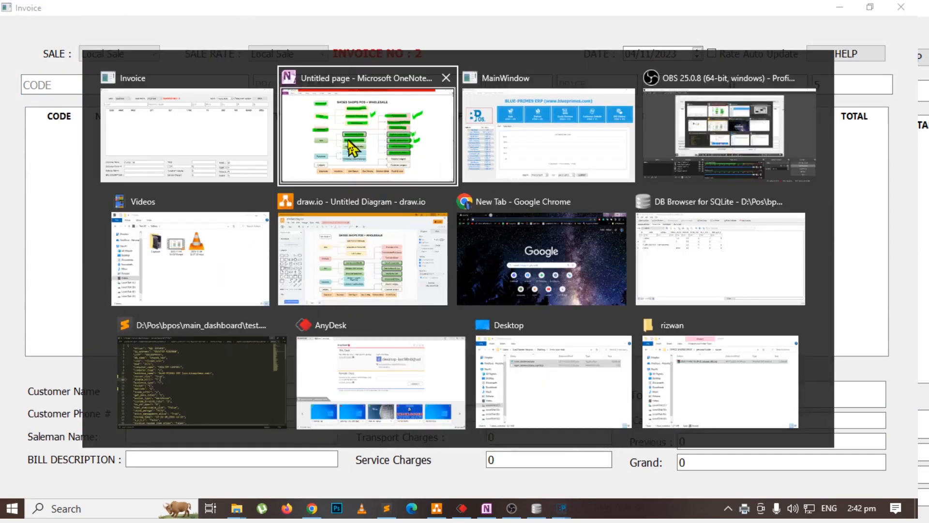
pyautogui.click(233, 137)
pyautogui.click(916, 510)
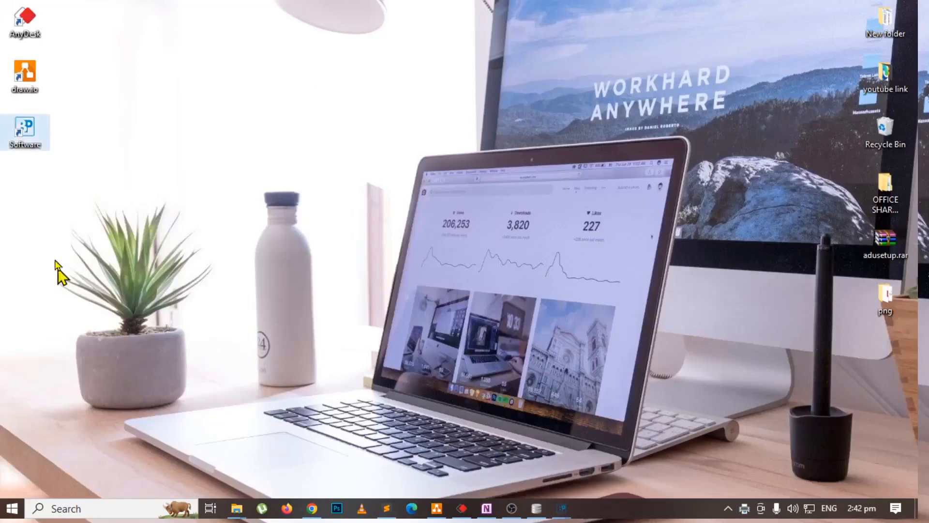
pyautogui.rightClick(19, 111)
pyautogui.click(88, 97)
pyautogui.rightClick(16, 135)
pyautogui.click(75, 156)
pyautogui.write('demo')
pyautogui.press('Return')
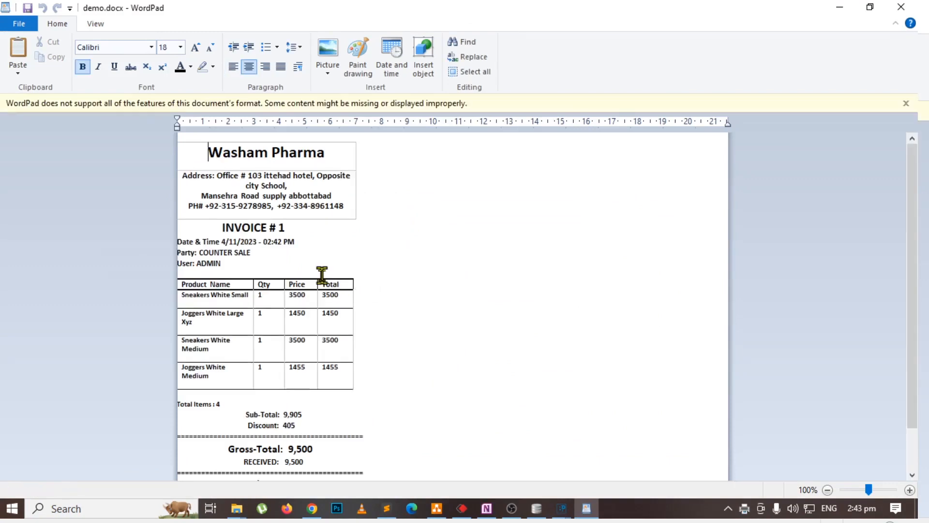
# Step: Review the thermal receipt's header, date, party, product lines, sub-total, discount, gross total and closing note
pyautogui.scroll(-2, 298, 243)
pyautogui.moveTo(201, 146); pyautogui.dragTo(244, 413)
pyautogui.click(207, 249)
pyautogui.moveTo(183, 248); pyautogui.dragTo(343, 247)
pyautogui.moveTo(190, 263); pyautogui.dragTo(311, 264)
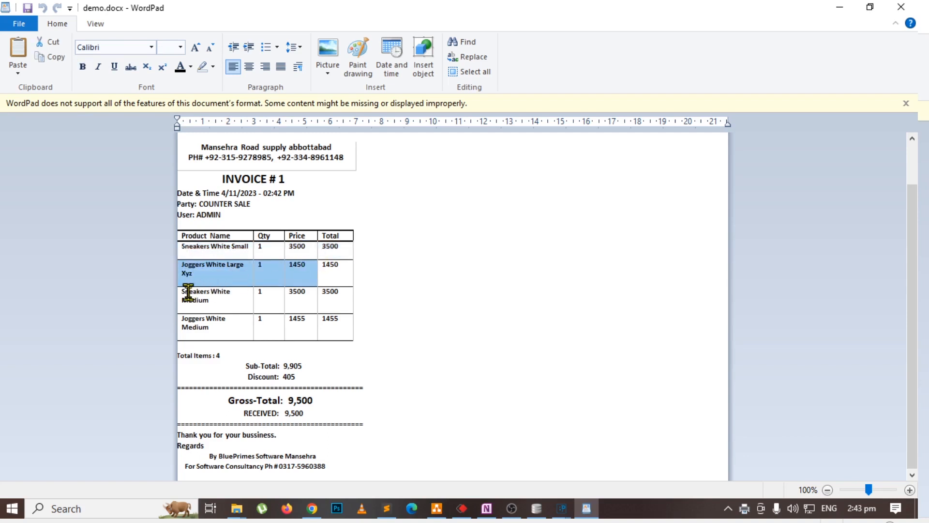
pyautogui.moveTo(188, 292); pyautogui.dragTo(204, 292)
pyautogui.moveTo(267, 206); pyautogui.dragTo(208, 206)
pyautogui.moveTo(312, 191); pyautogui.dragTo(216, 201)
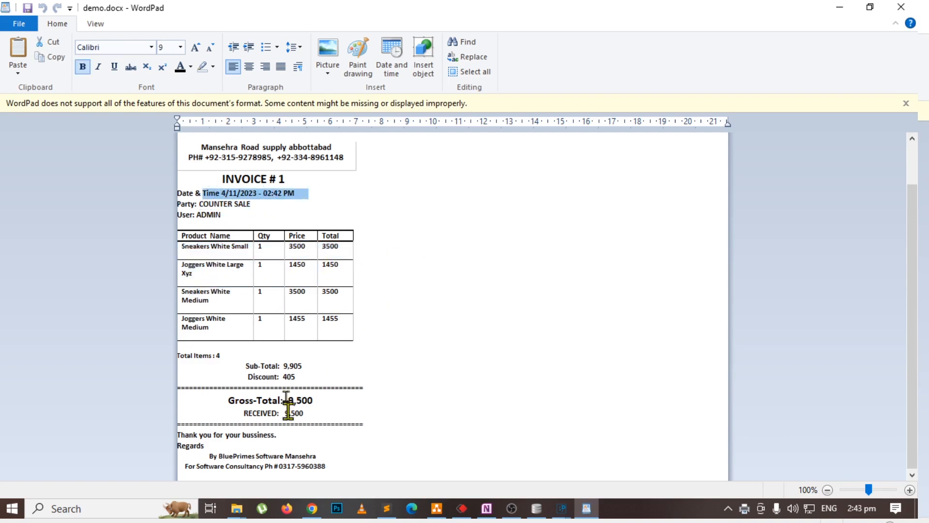
pyautogui.moveTo(245, 367); pyautogui.dragTo(324, 406)
pyautogui.moveTo(304, 442); pyautogui.dragTo(172, 430)
pyautogui.click(344, 367)
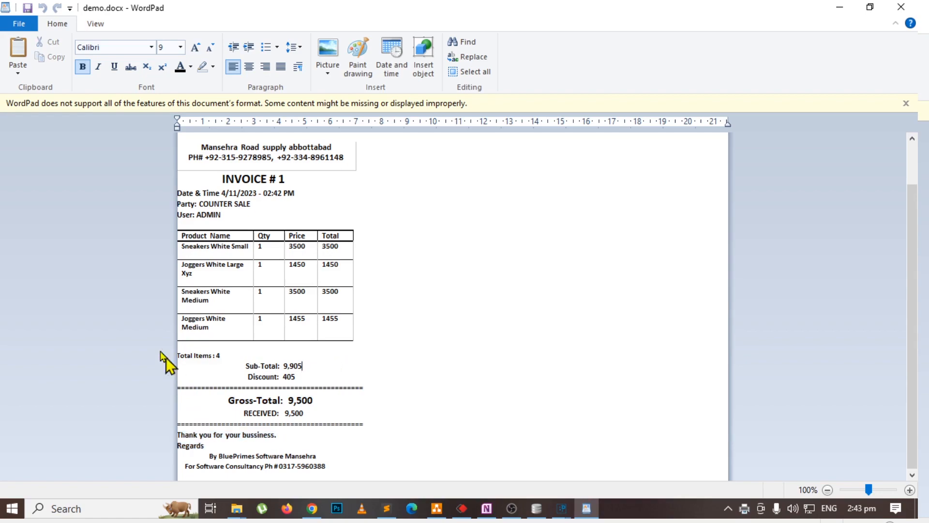
# Step: Close the receipt and its folder, and switch to the OneNote diagram to point out the Return & Delete Bills box
pyautogui.click(912, 10)
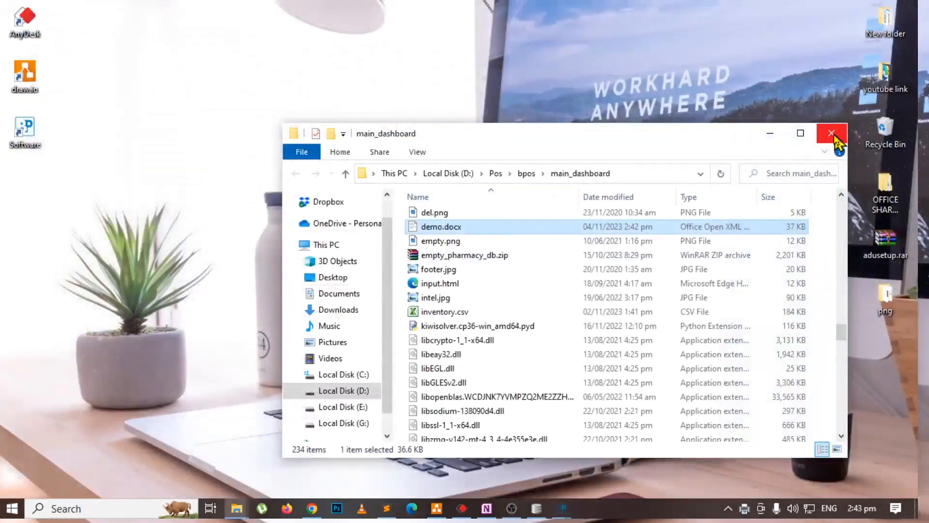
pyautogui.hotkey('alt', 'Tab')
pyautogui.hotkey('alt', 'Tab')
pyautogui.press('Tab')
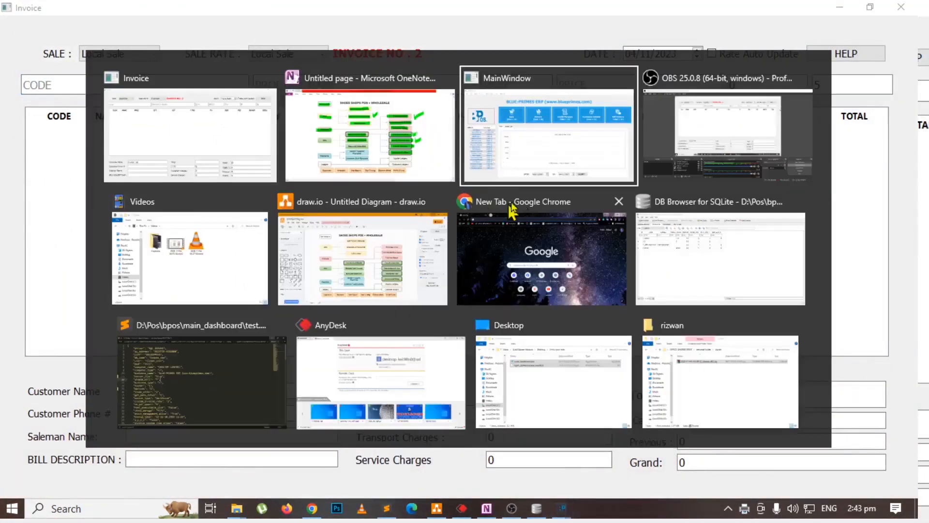
pyautogui.hotkey('alt', 'Tab')
pyautogui.hotkey('alt', 'Tab')
pyautogui.click(587, 181)
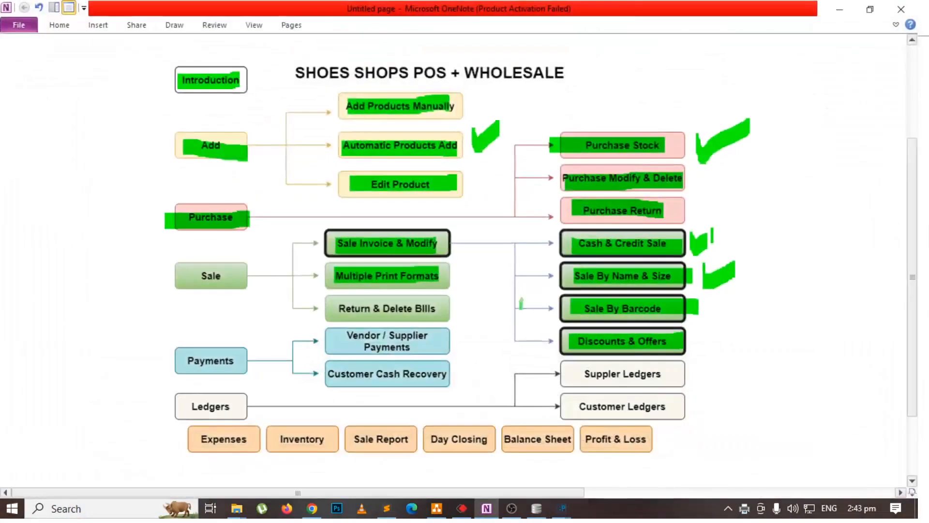
pyautogui.moveTo(339, 308); pyautogui.dragTo(446, 307)
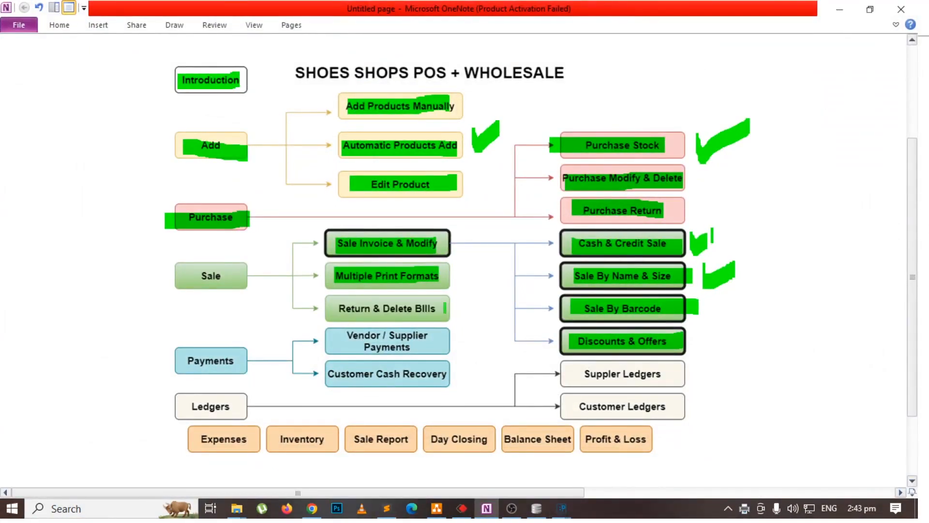
# Step: Switch to the ERP main window, view the Bill History sale report, and close it
pyautogui.hotkey('alt', 'Tab')
pyautogui.click(556, 180)
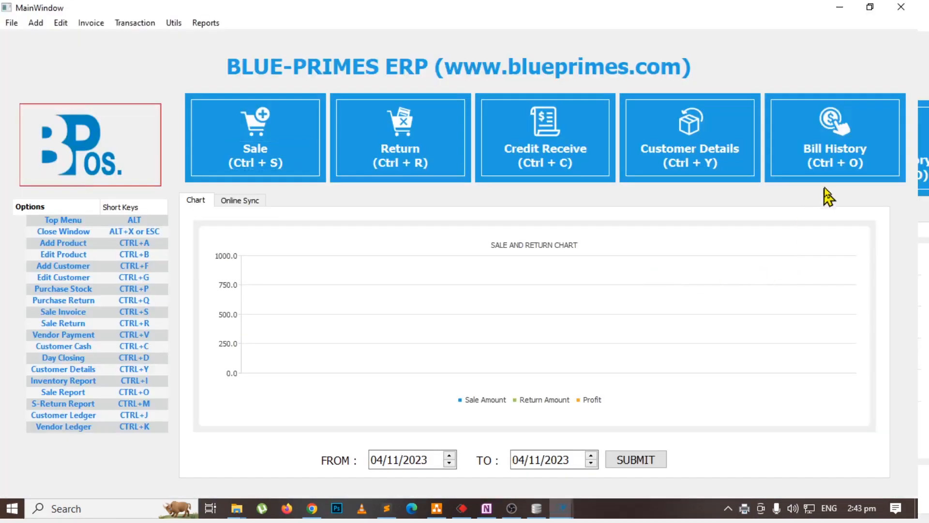
pyautogui.click(837, 162)
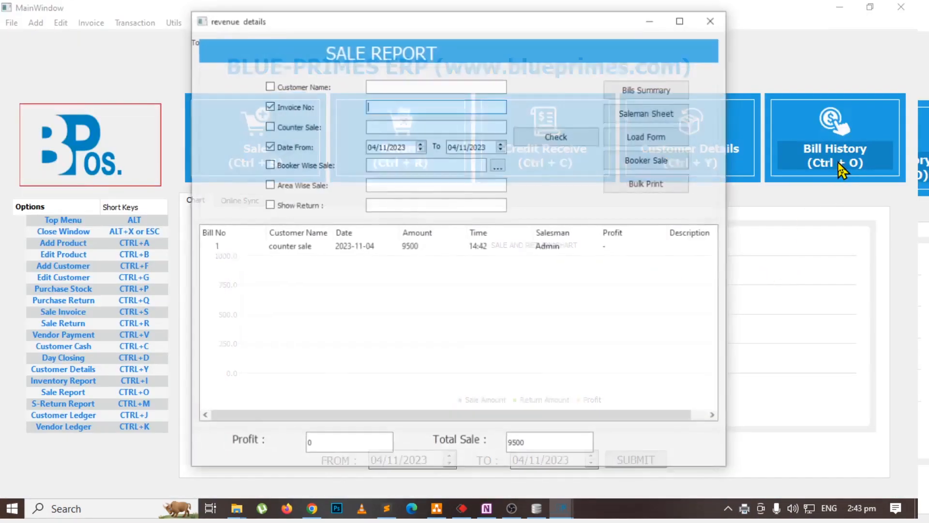
pyautogui.click(705, 28)
# Step: Open a new sale invoice, view the sale report from within it, and close the report
pyautogui.click(274, 166)
pyautogui.hotkey('ctrl', 'o')
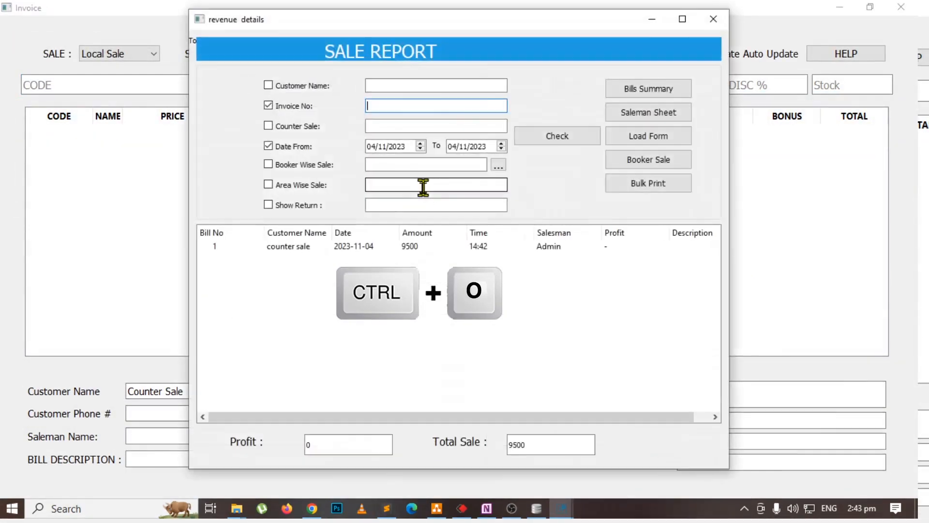
pyautogui.click(710, 16)
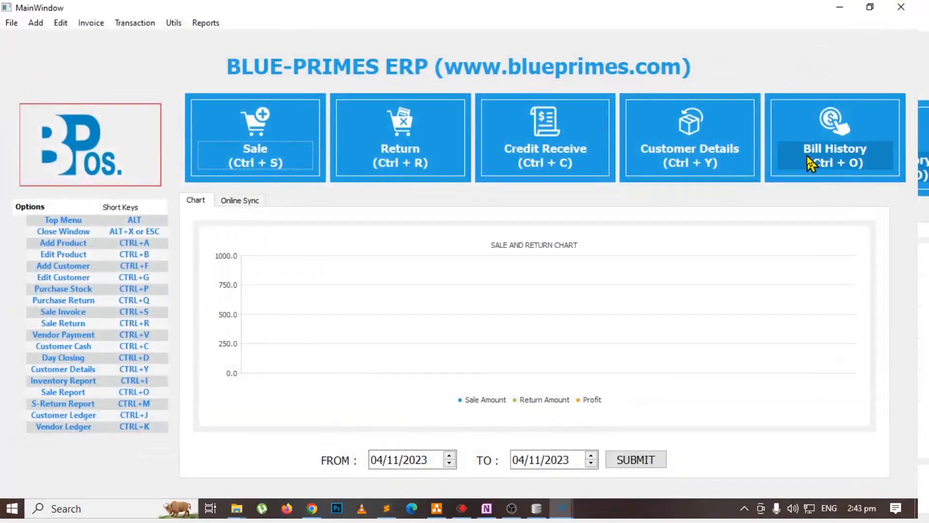
# Step: Open bill 1's details from the Bill History sale report, and call up its deletion but cancel it
pyautogui.click(808, 155)
pyautogui.click(334, 252)
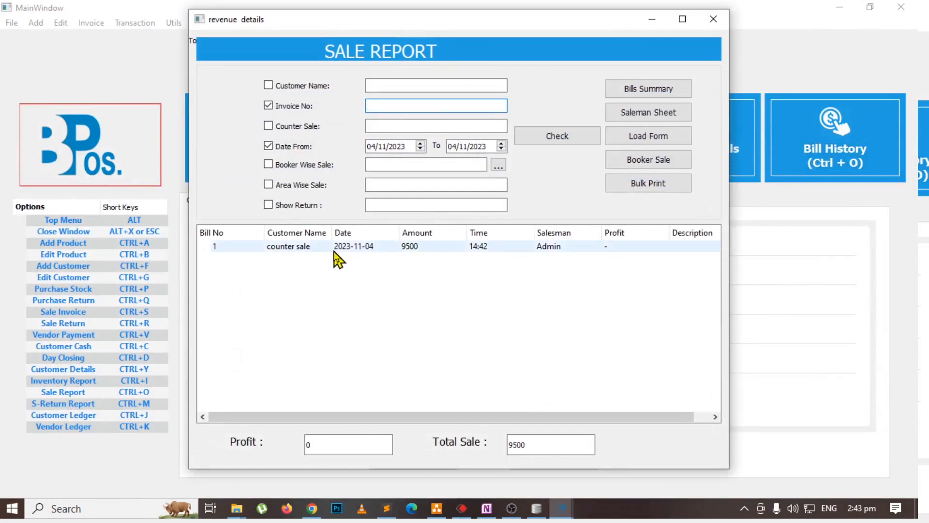
pyautogui.click(390, 103)
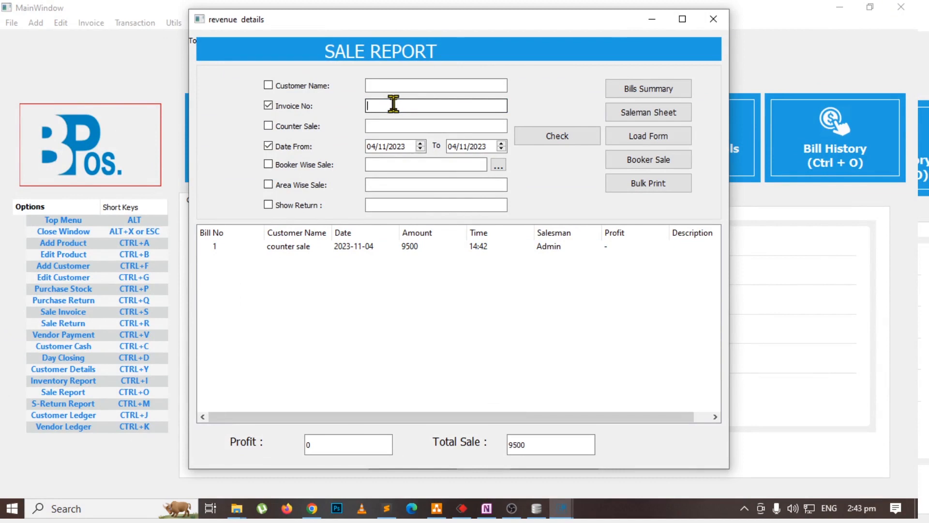
pyautogui.doubleClick(327, 252)
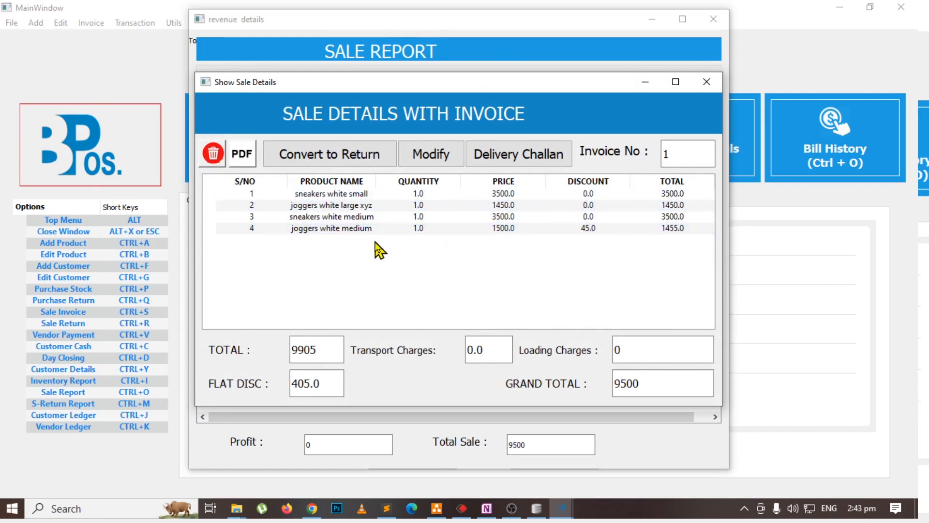
pyautogui.click(210, 156)
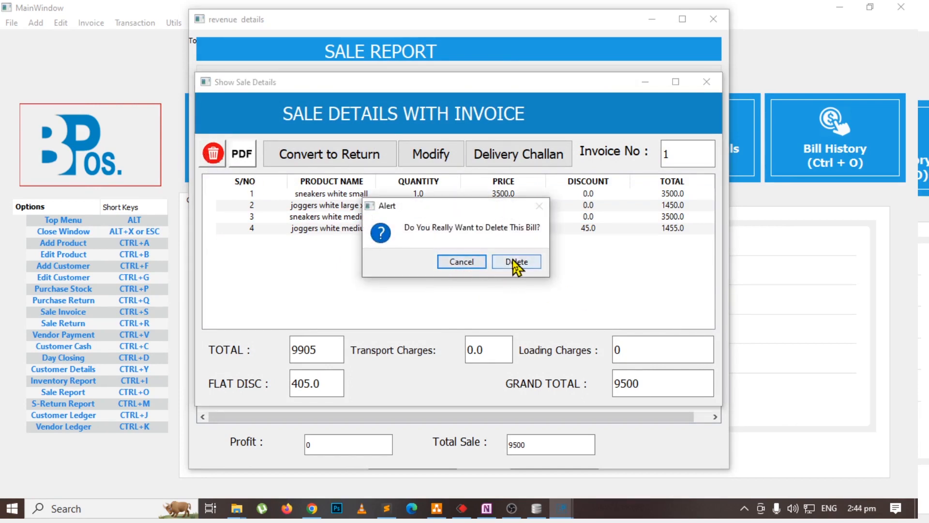
pyautogui.click(462, 262)
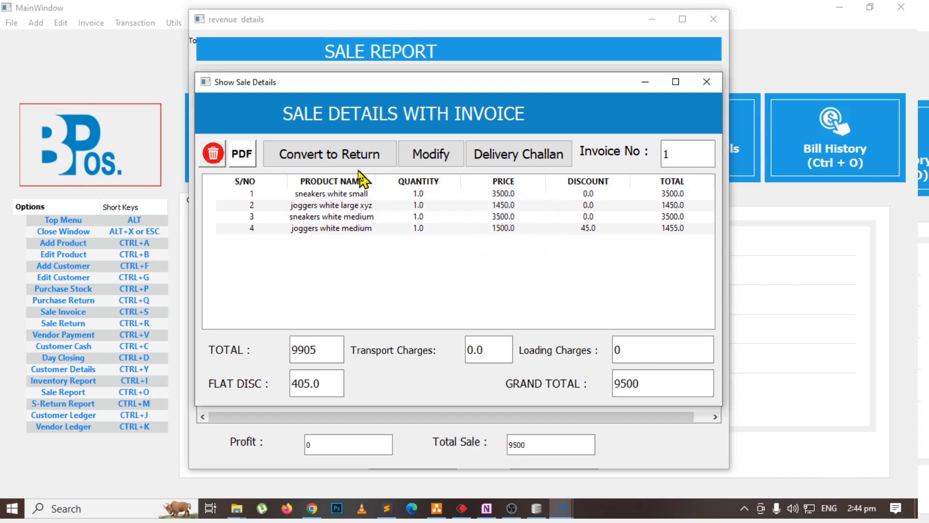
# Step: Try to modify bill 1 by removing the joggers white medium line, and close the invoice without saving
pyautogui.click(456, 159)
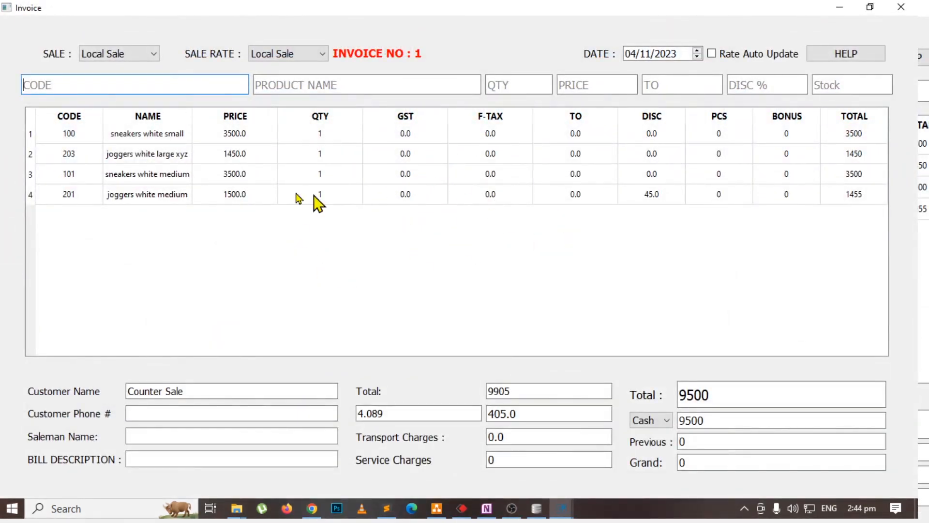
pyautogui.click(291, 196)
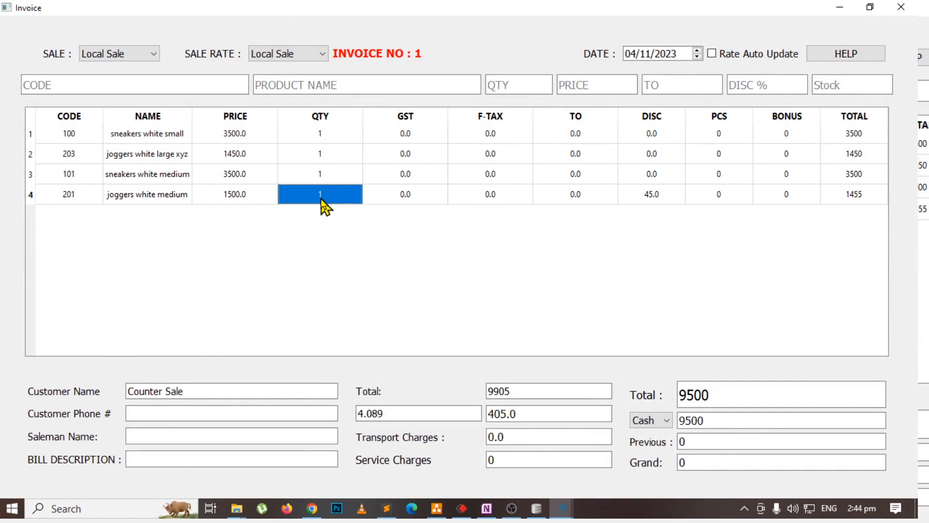
pyautogui.press('Delete')
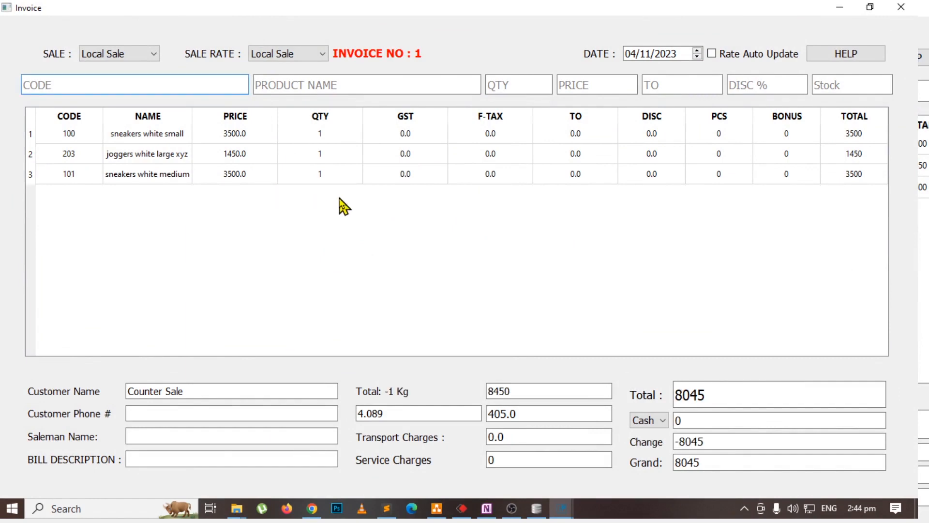
pyautogui.click(901, 7)
pyautogui.hotkey('alt', 'Tab')
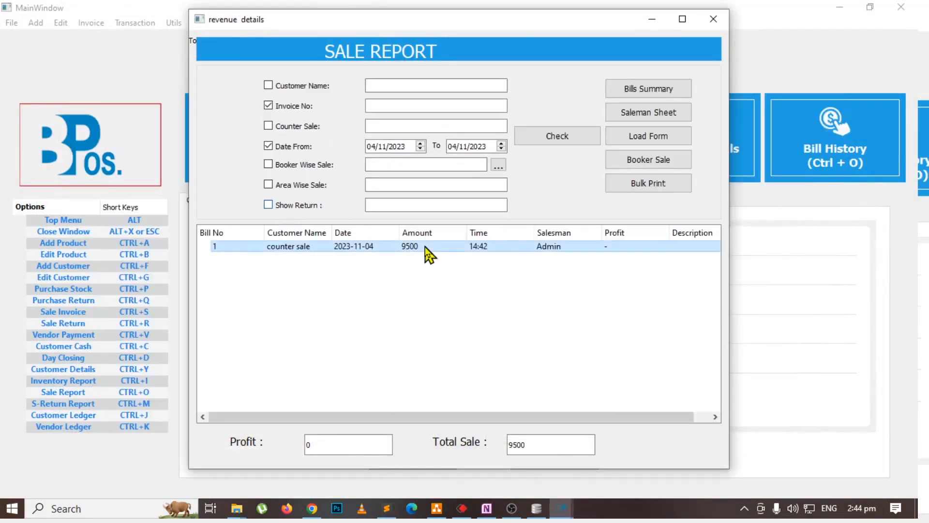
# Step: Reopen bill 1's details from the sale report, and highlight the Return & Delete Bills box in the OneNote diagram
pyautogui.doubleClick(422, 245)
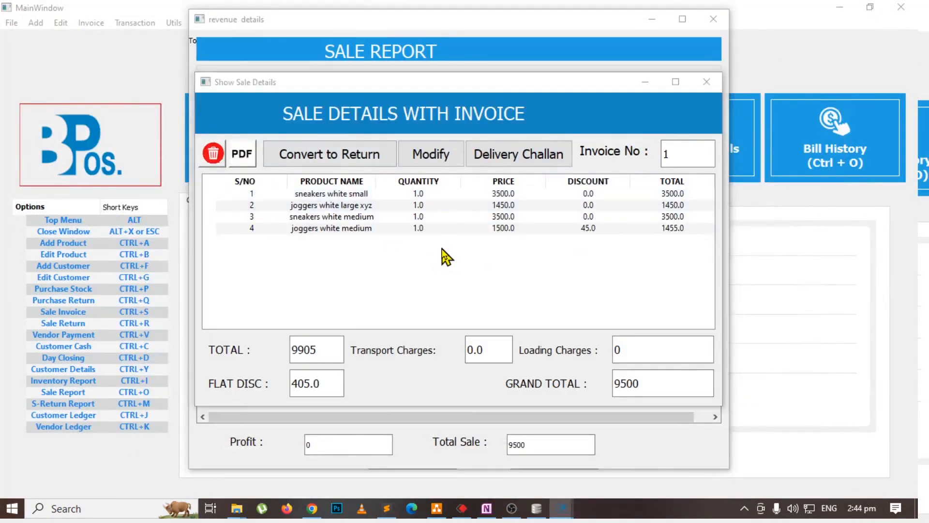
pyautogui.hotkey('alt', 'Tab')
pyautogui.press('Tab')
pyautogui.press('Tab')
pyautogui.moveTo(338, 308); pyautogui.dragTo(456, 308)
pyautogui.hotkey('alt', 'Tab')
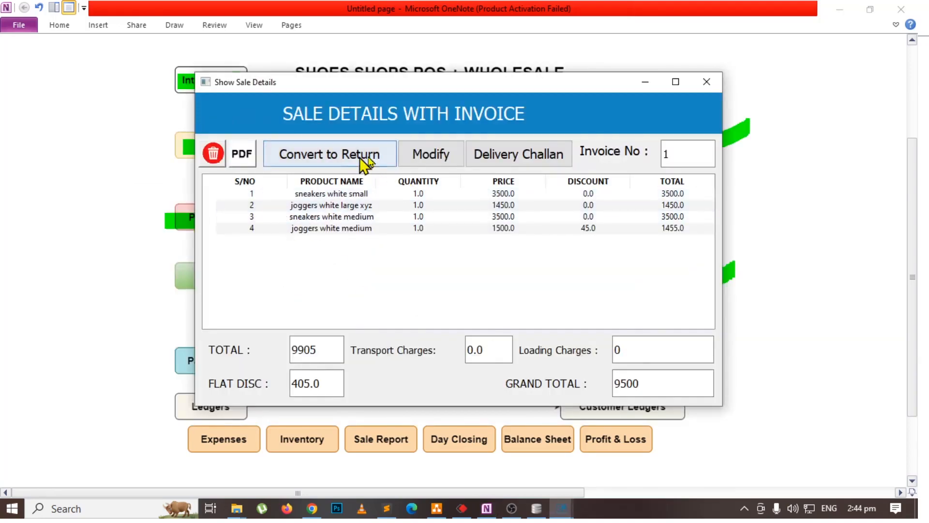
# Step: Bring the sale report back and show bill 1's sale details again
pyautogui.hotkey('alt', 'Tab')
pyautogui.press('Tab')
pyautogui.doubleClick(334, 248)
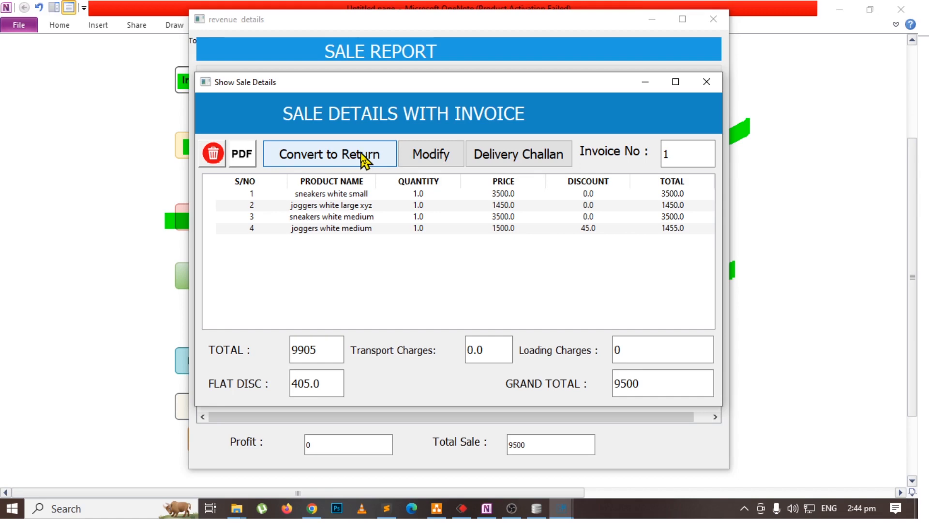
# Step: Switch to the ERP main window and open a blank sale return invoice to point out its Ref # and product name fields
pyautogui.hotkey('alt', 'Tab')
pyautogui.hotkey('alt', 'Tab')
pyautogui.hotkey('alt', 'Tab')
pyautogui.hotkey('alt', 'Tab')
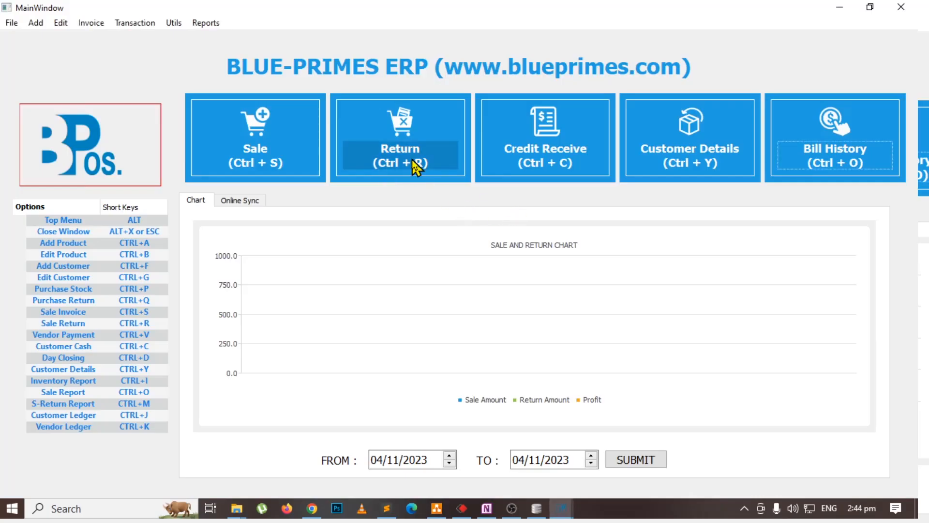
pyautogui.click(412, 159)
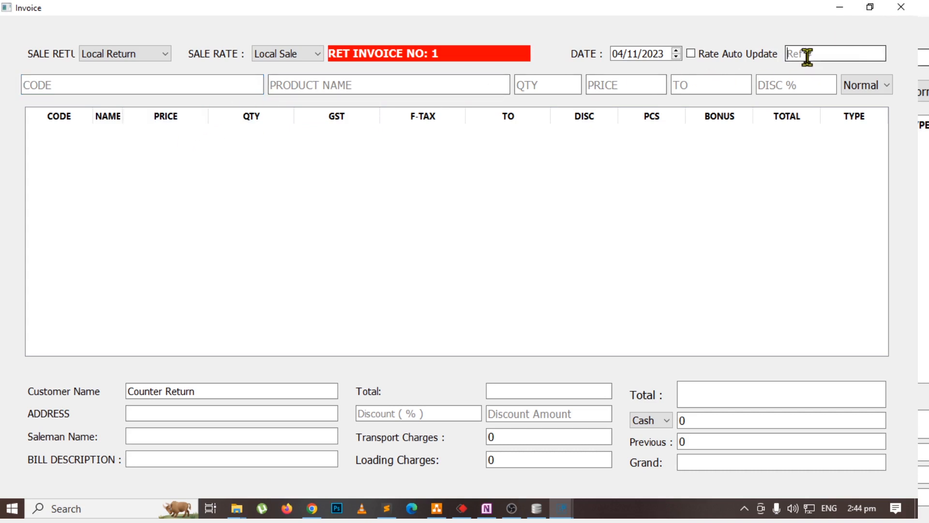
pyautogui.click(320, 88)
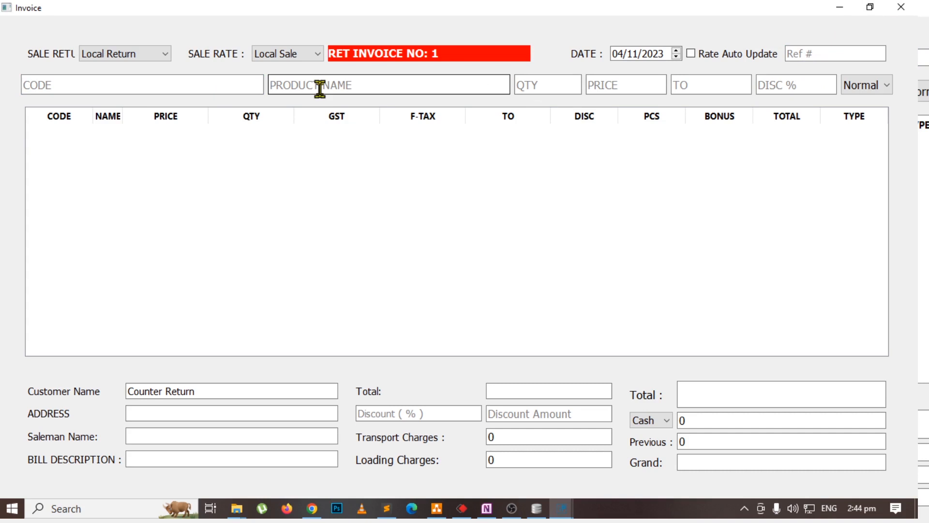
pyautogui.click(833, 55)
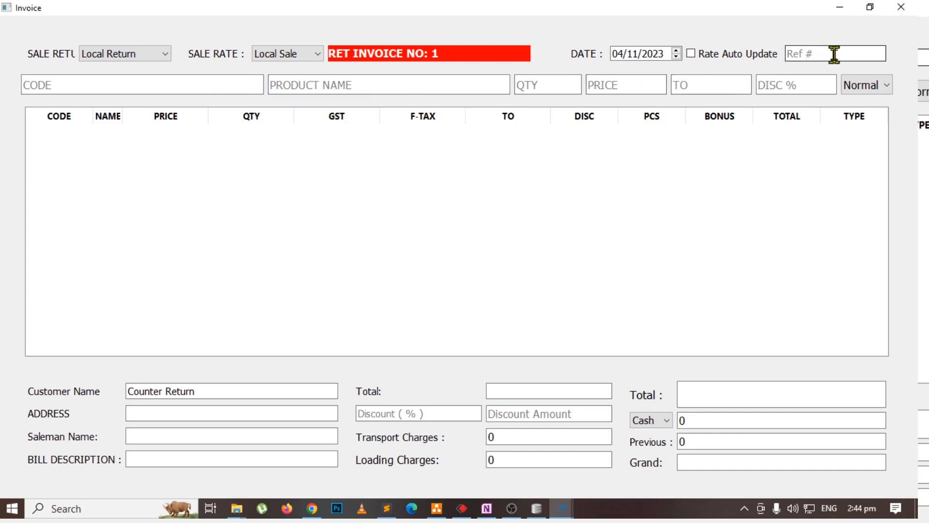
pyautogui.click(299, 88)
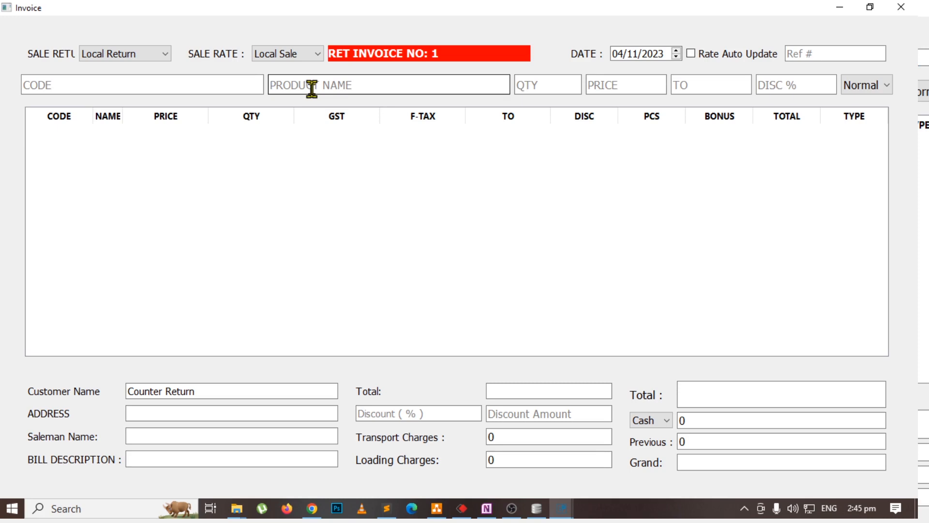
pyautogui.click(815, 54)
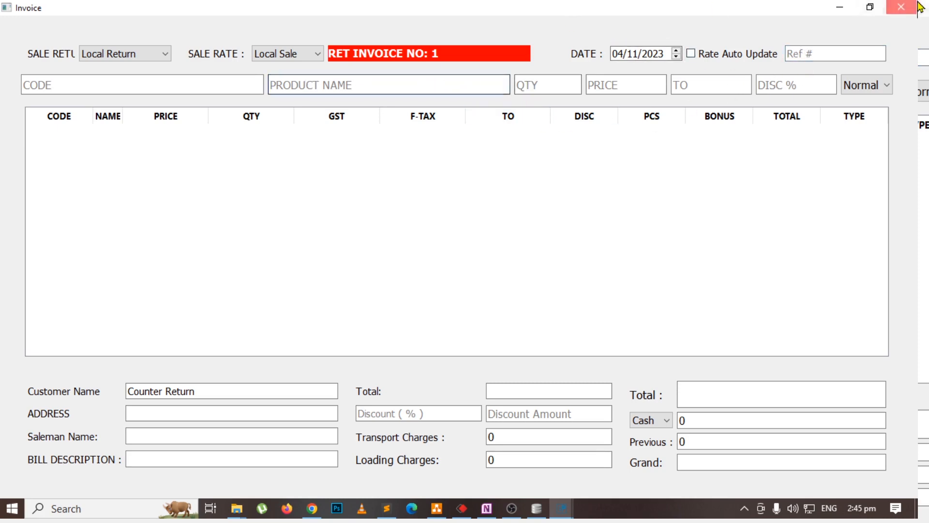
# Step: Open bill 1 from the sale report and convert it to a return invoice, leaving the return unsaved
pyautogui.hotkey('alt', 'Tab')
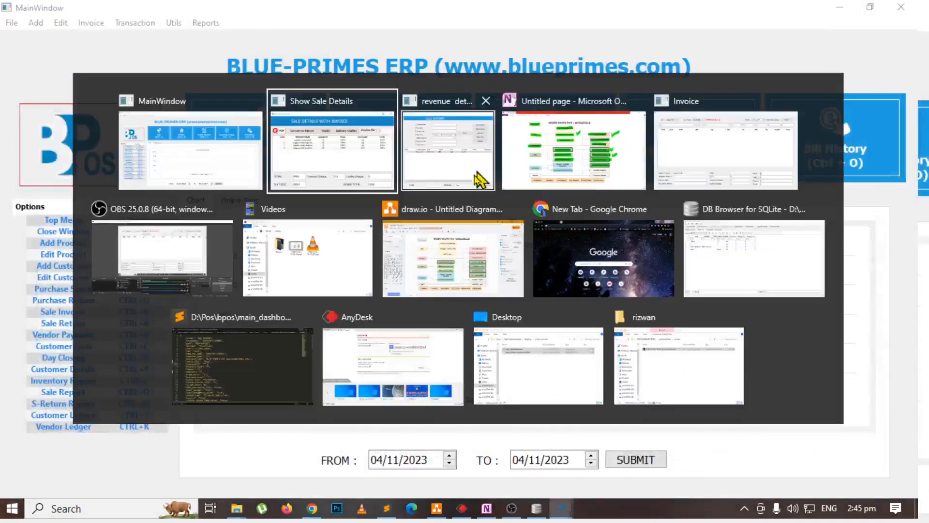
pyautogui.click(431, 162)
pyautogui.doubleClick(379, 246)
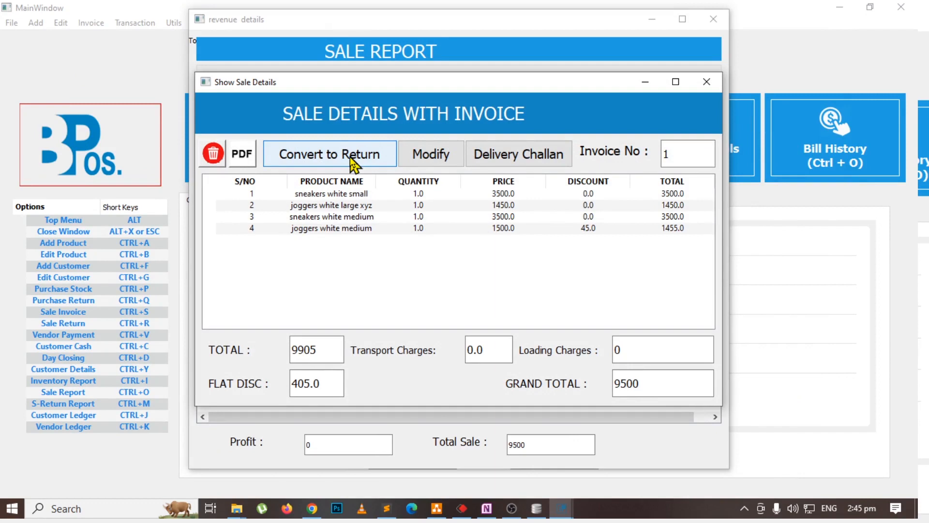
pyautogui.click(350, 156)
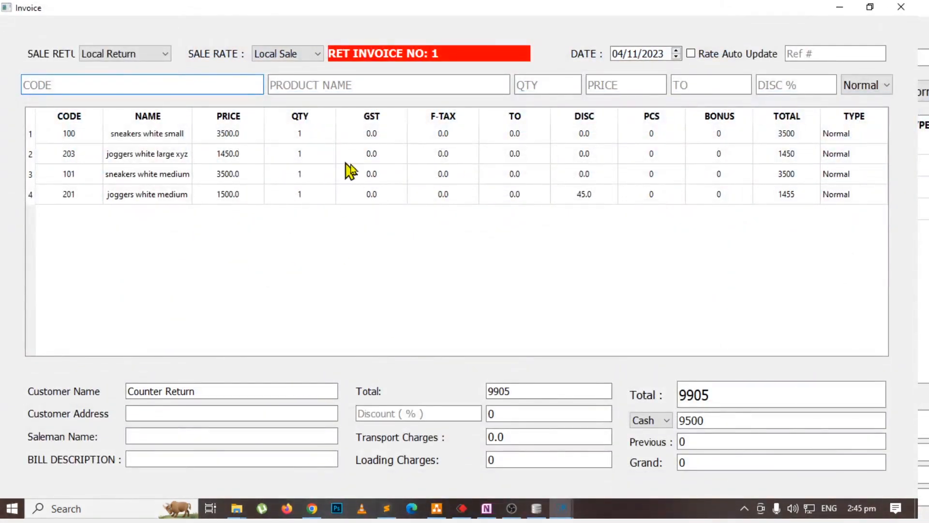
pyautogui.doubleClick(697, 397)
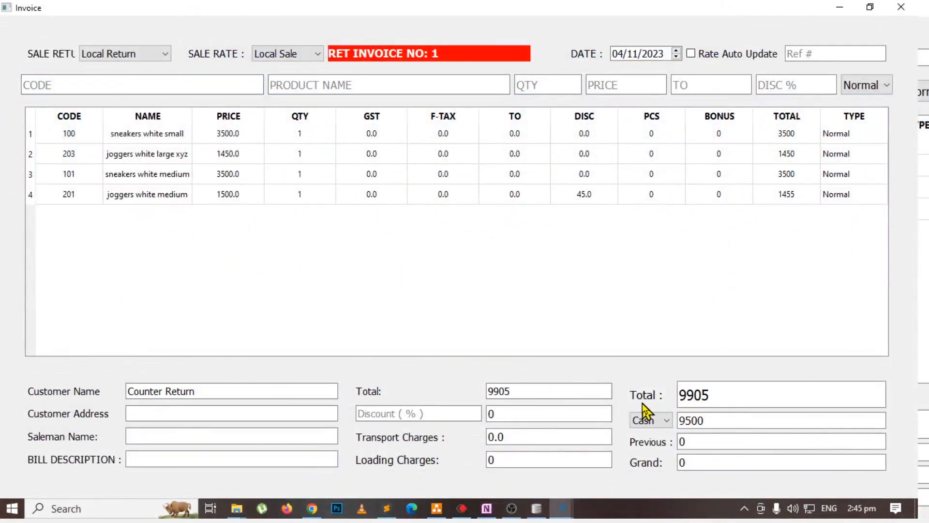
pyautogui.click(919, 7)
# Step: Switch to the OneNote diagram and highlight the Payments box in green
pyautogui.hotkey('alt', 'Tab')
pyautogui.press('Tab')
pyautogui.press('Tab')
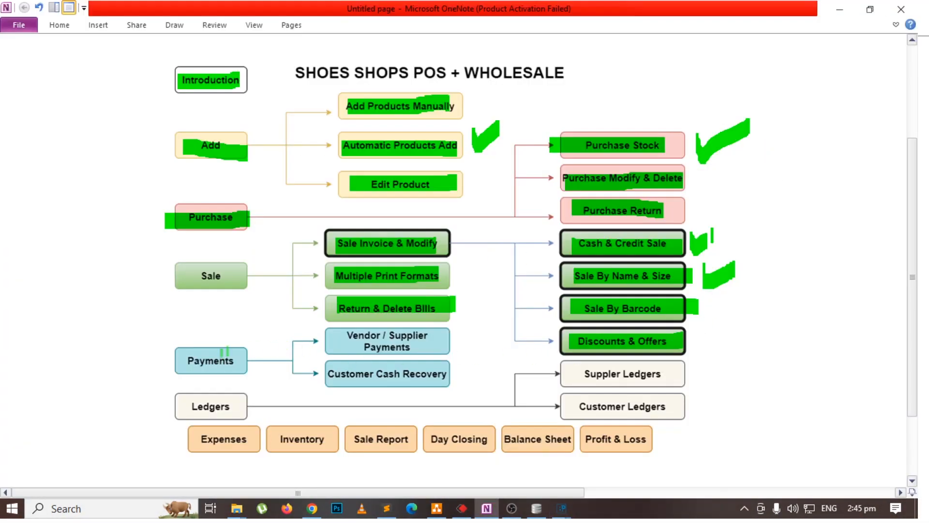
pyautogui.moveTo(185, 362); pyautogui.dragTo(264, 359)
# Step: Switch to the ERP main window, view the hamza traders entry in the Vendor Details report, and close the report
pyautogui.hotkey('alt', 'Tab')
pyautogui.press('Tab')
pyautogui.press('Tab')
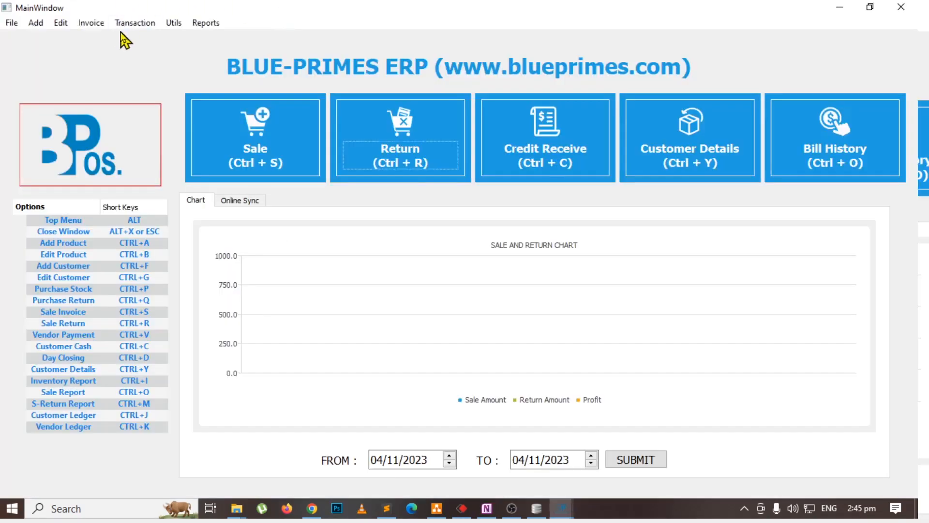
pyautogui.click(133, 23)
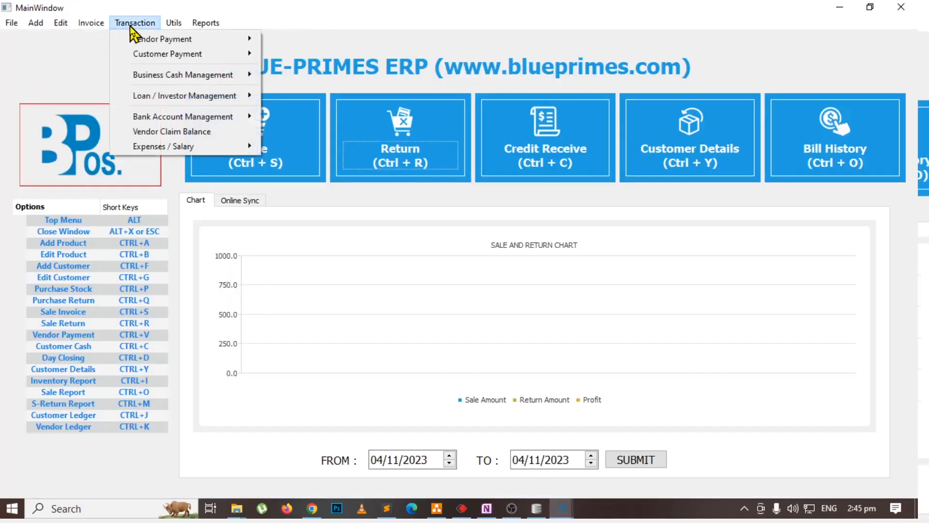
pyautogui.moveTo(205, 22)
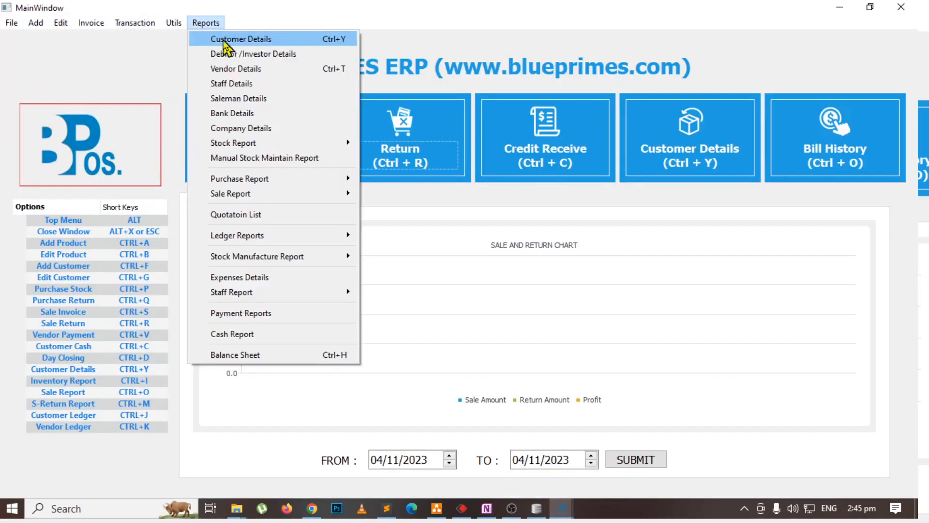
pyautogui.click(239, 69)
pyautogui.click(226, 204)
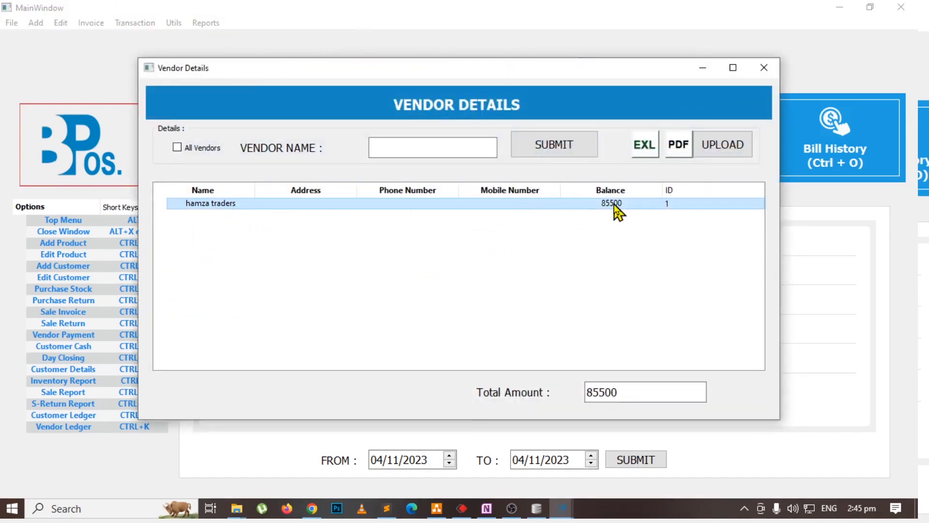
pyautogui.press('Escape')
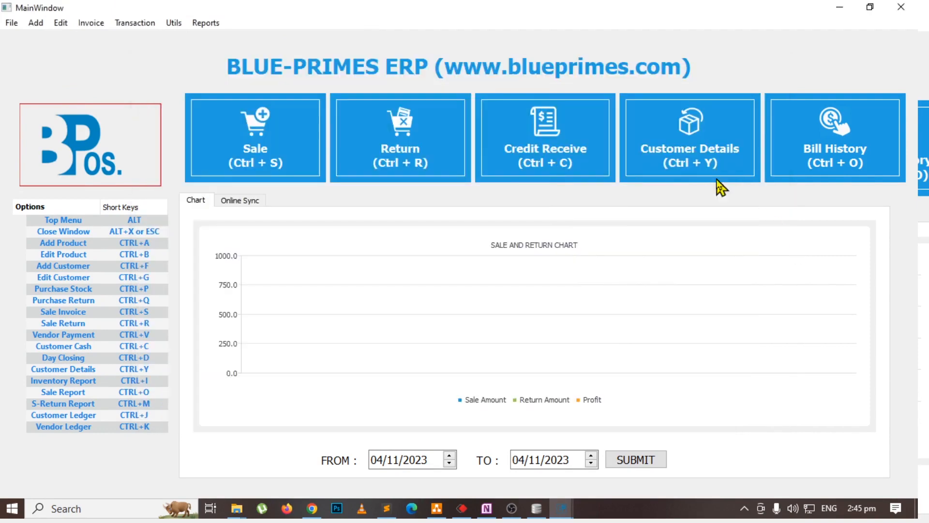
# Step: Start a Vendor Payment Send entry for hamza traders with an amount sent of 2000
pyautogui.click(130, 29)
pyautogui.moveTo(169, 44)
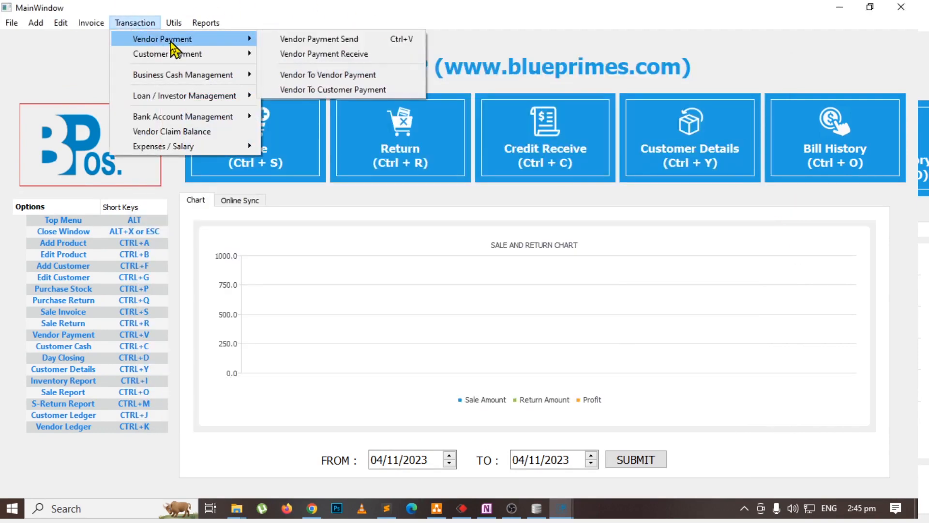
pyautogui.click(337, 43)
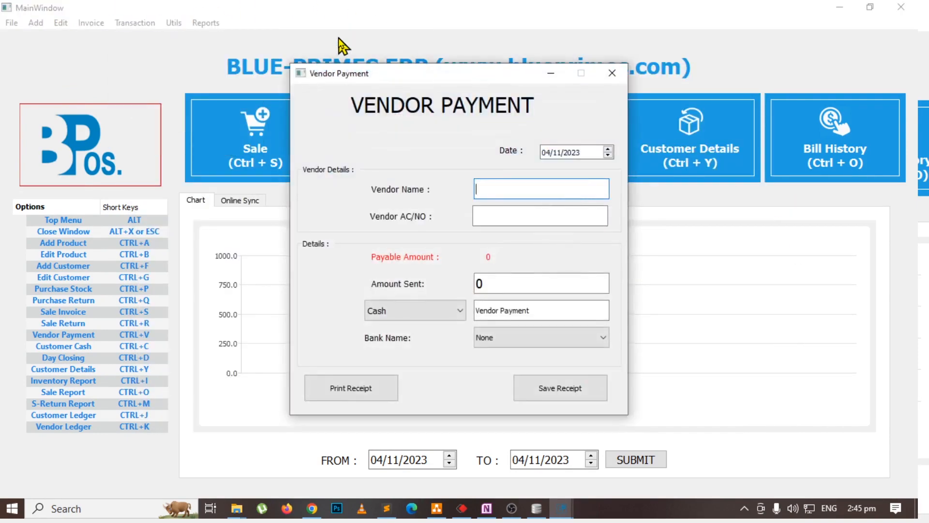
pyautogui.write('ha')
pyautogui.press('Down')
pyautogui.press('Return')
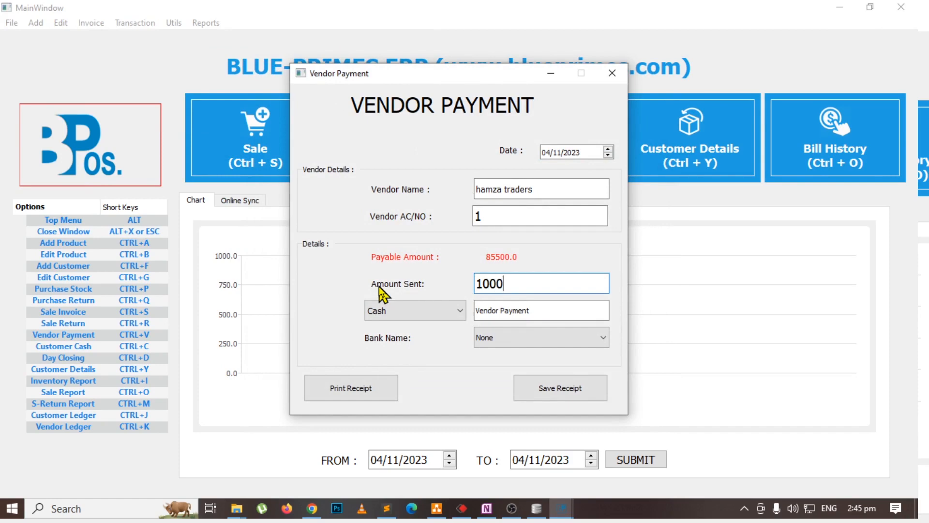
pyautogui.click(556, 388)
pyautogui.write('200')
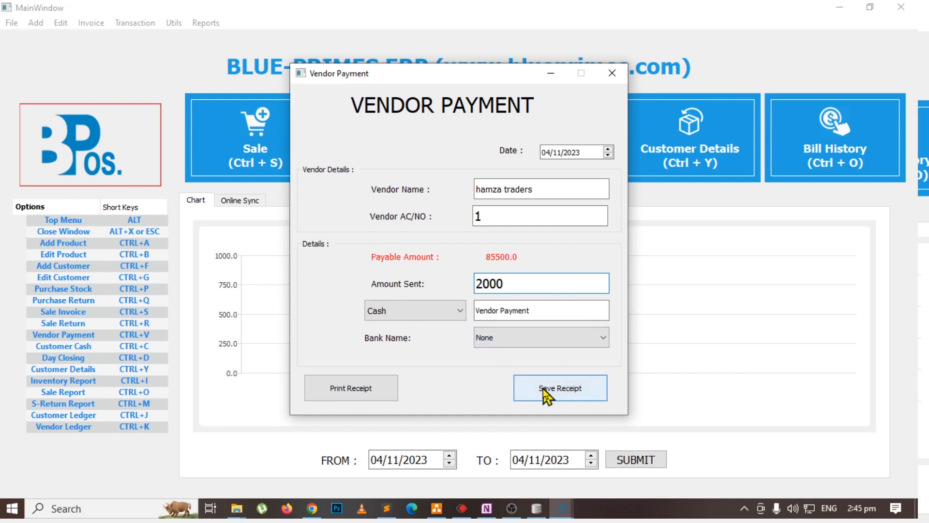
# Step: Try Direct Deposit as the payment method with bank None, and switch the method back to Cash
pyautogui.click(450, 316)
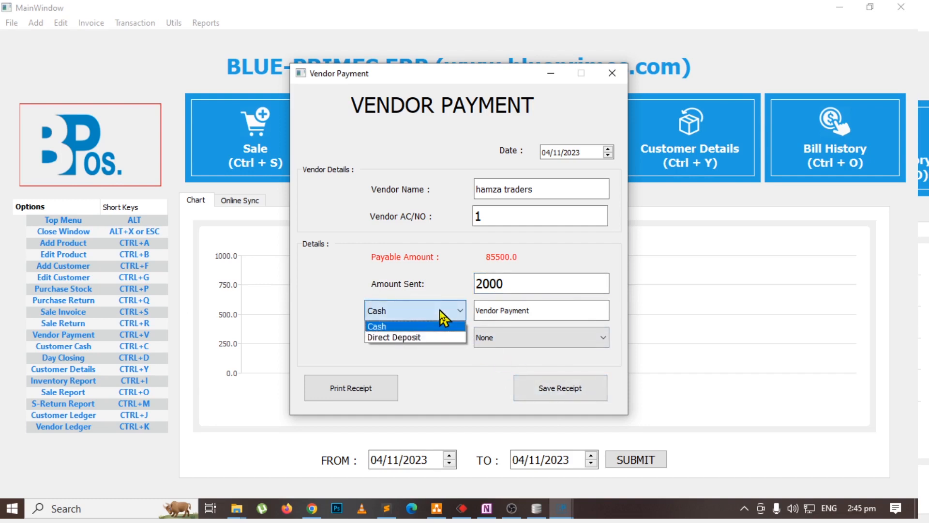
pyautogui.click(402, 337)
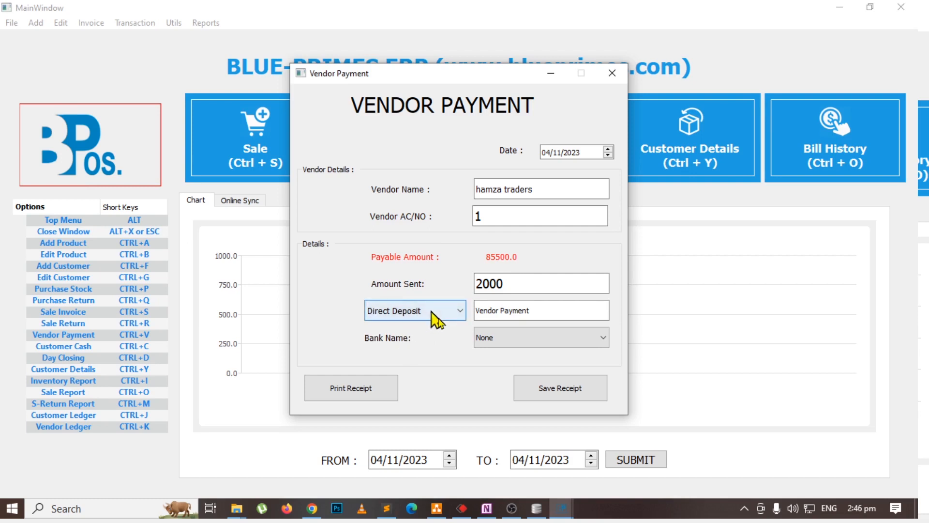
pyautogui.click(531, 338)
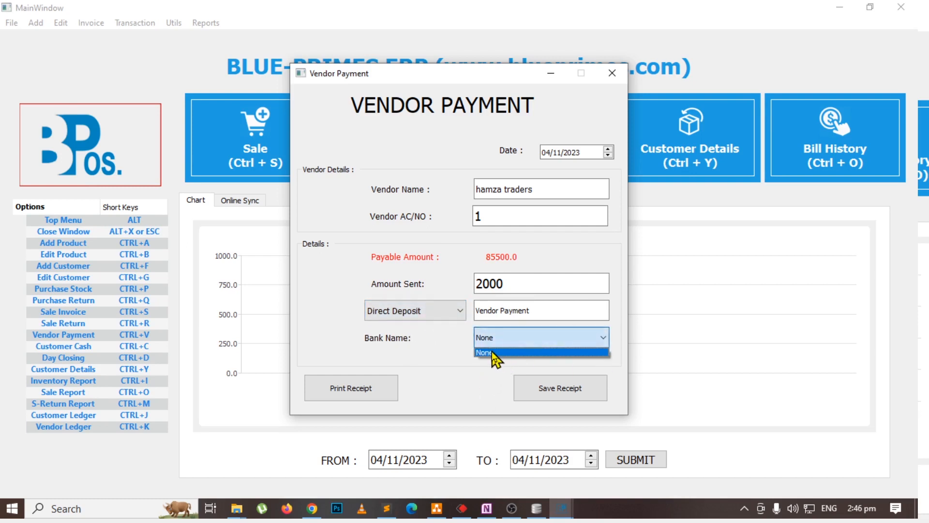
pyautogui.click(484, 354)
pyautogui.click(433, 312)
pyautogui.click(402, 325)
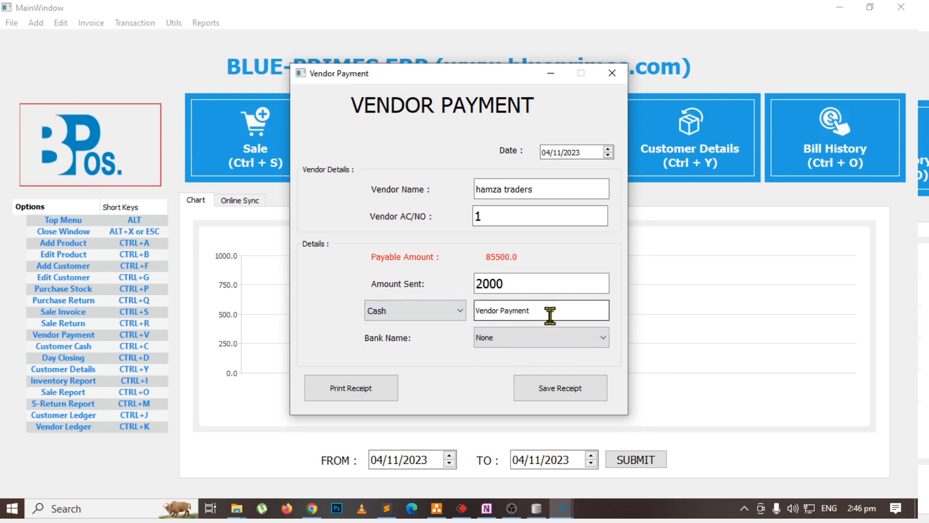
# Step: Save the hamza traders payment receipt with the Vendor Payment description and close the form
pyautogui.moveTo(539, 311); pyautogui.dragTo(429, 315)
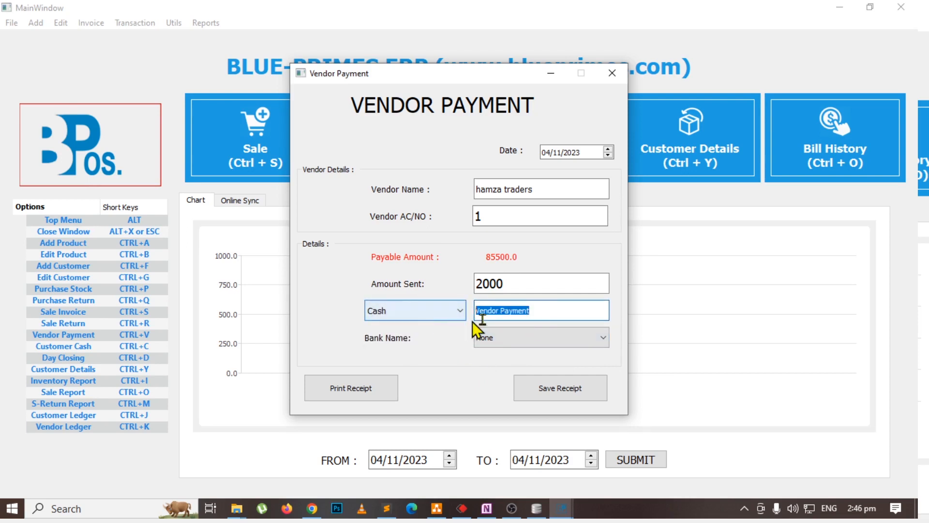
pyautogui.click(536, 311)
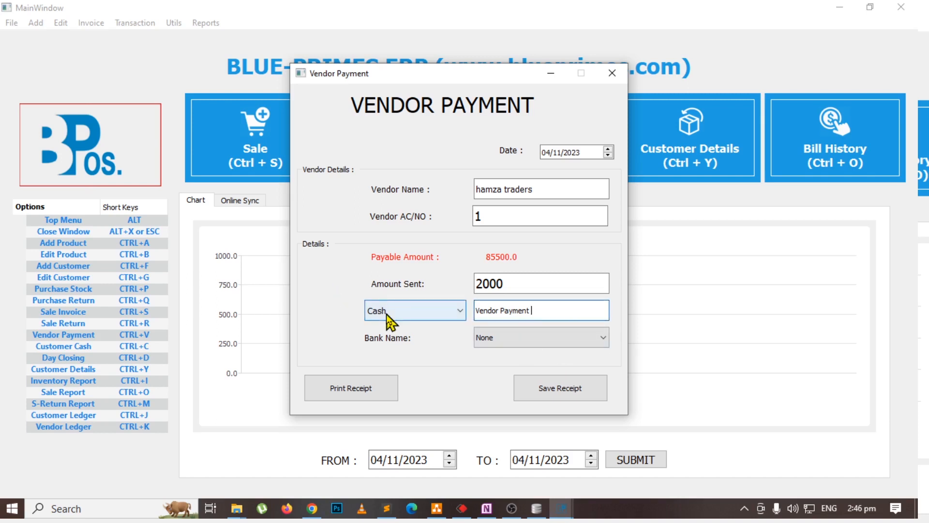
pyautogui.click(579, 395)
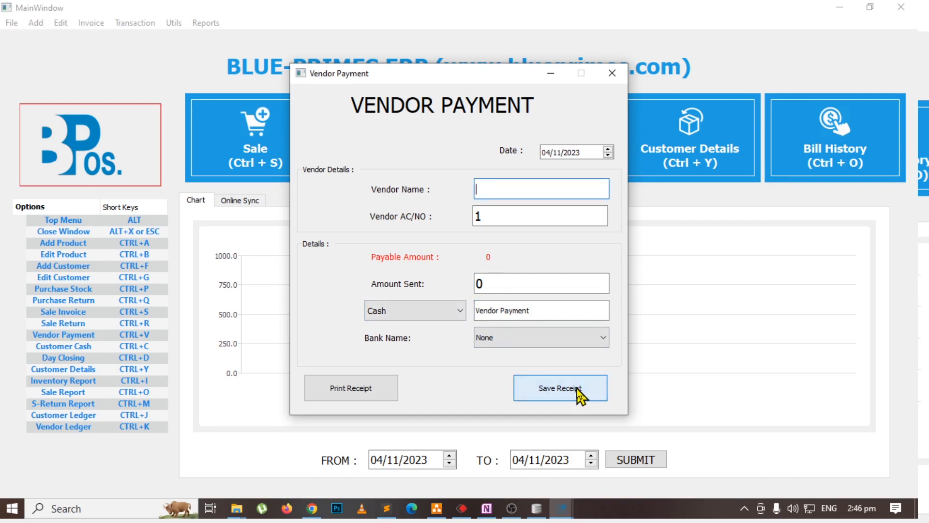
pyautogui.click(614, 76)
# Step: Switch to the OneNote diagram and highlight the Vendor / Supplier Payments box in green
pyautogui.hotkey('alt', 'Tab')
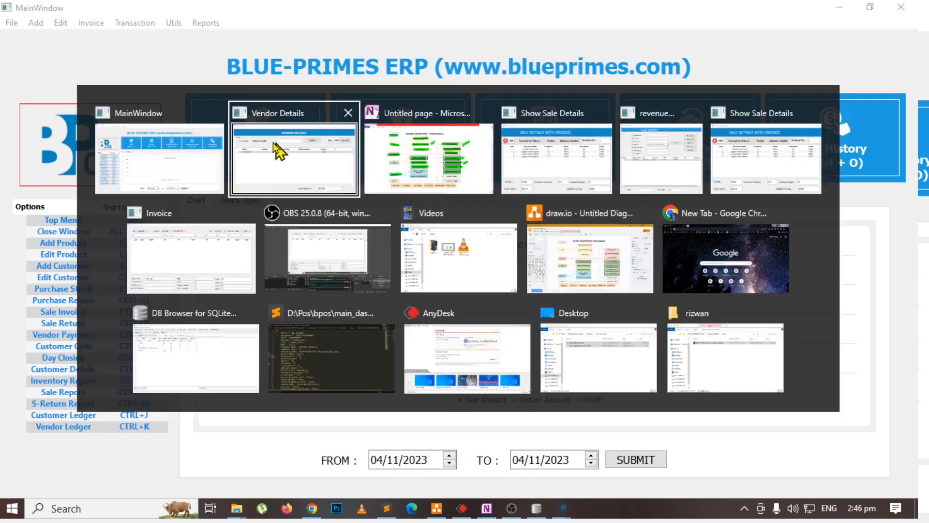
pyautogui.click(417, 180)
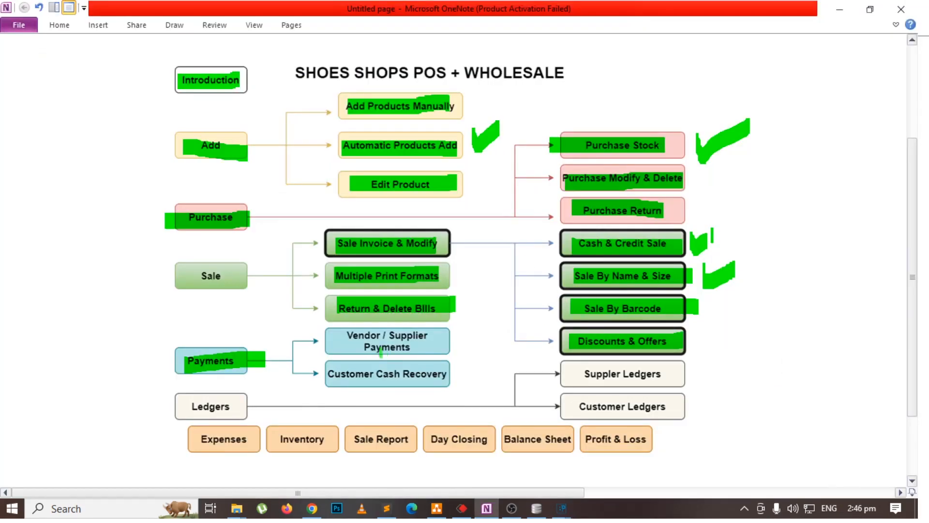
pyautogui.moveTo(342, 340); pyautogui.dragTo(401, 341)
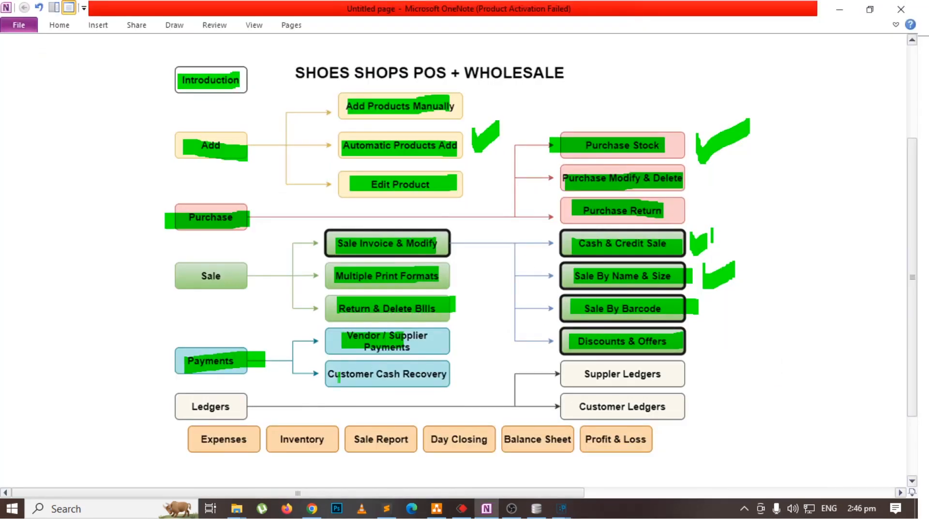
# Step: Switch to the ERP main window, start a sale invoice of type Customer Sale, and close it without saving
pyautogui.hotkey('alt', 'Tab')
pyautogui.click(234, 124)
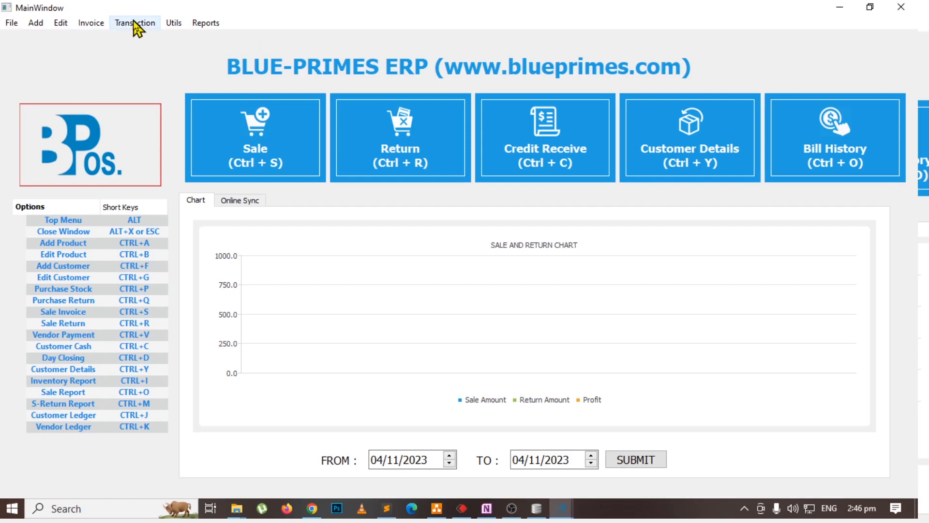
pyautogui.click(134, 23)
pyautogui.moveTo(163, 57)
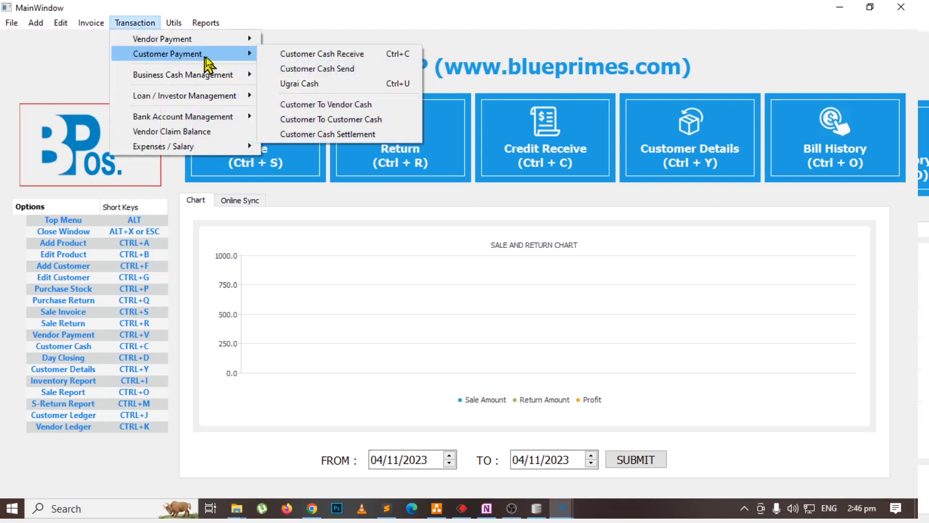
pyautogui.click(348, 54)
pyautogui.press('Escape')
pyautogui.click(261, 155)
pyautogui.click(110, 56)
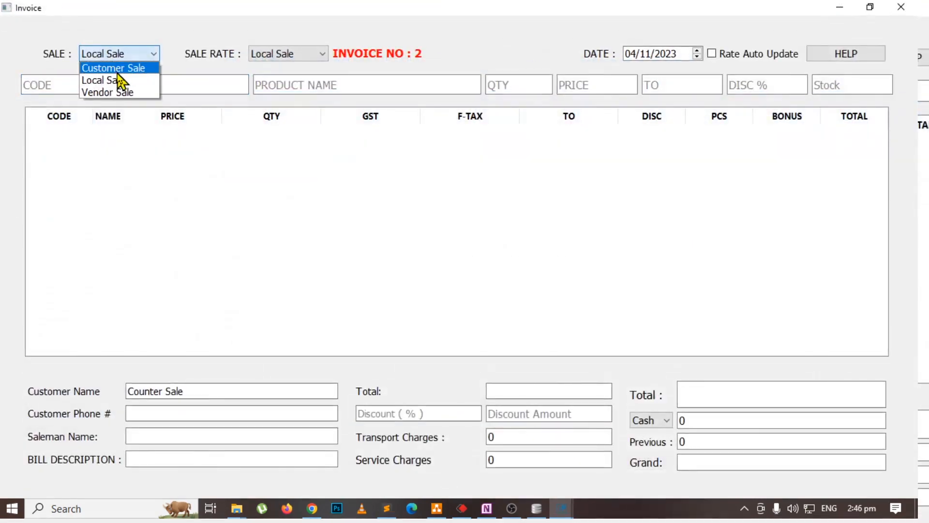
pyautogui.click(112, 67)
pyautogui.click(914, 7)
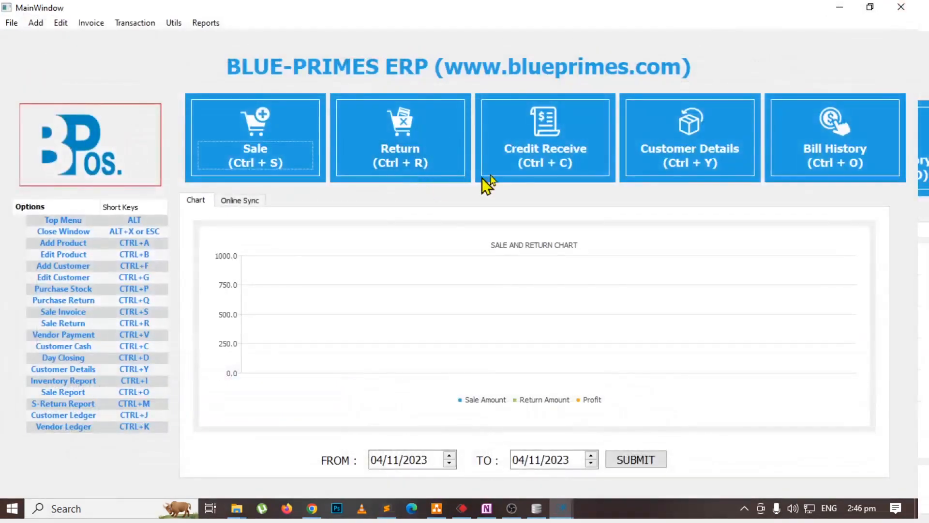
# Step: Open the Customer Cash Received form and search for customers whose names start with "s"
pyautogui.click(135, 23)
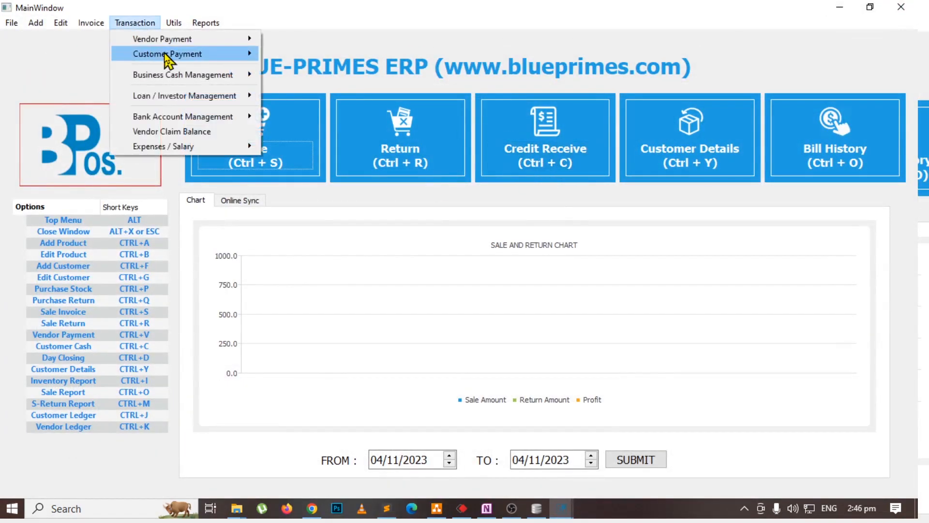
pyautogui.moveTo(167, 54)
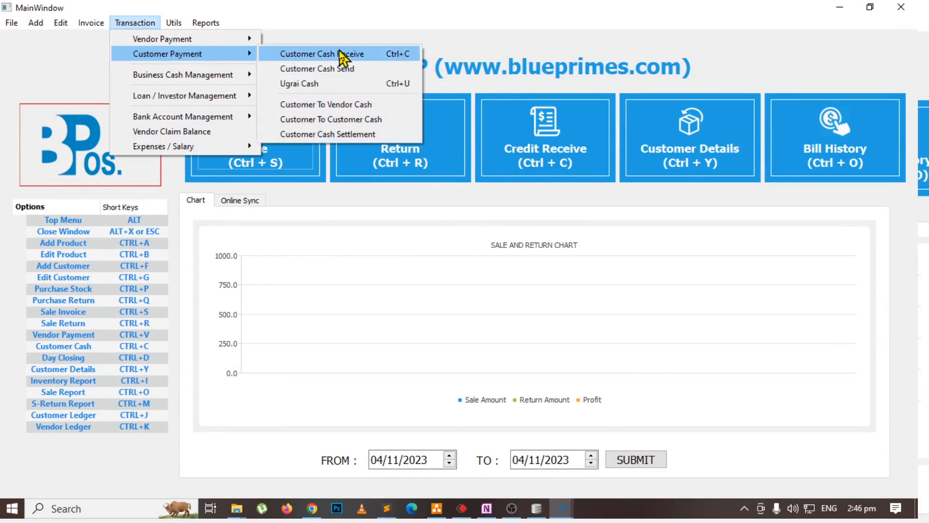
pyautogui.click(367, 57)
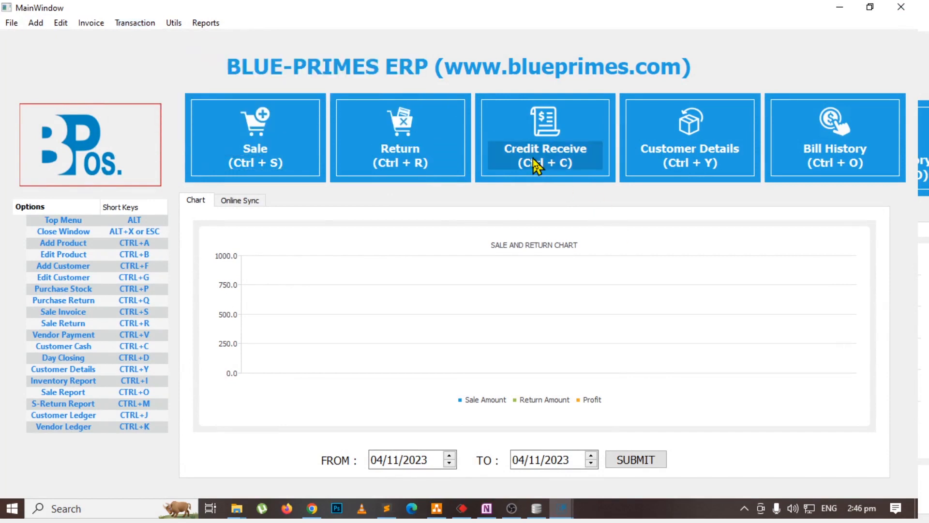
pyautogui.click(533, 159)
pyautogui.write('s')
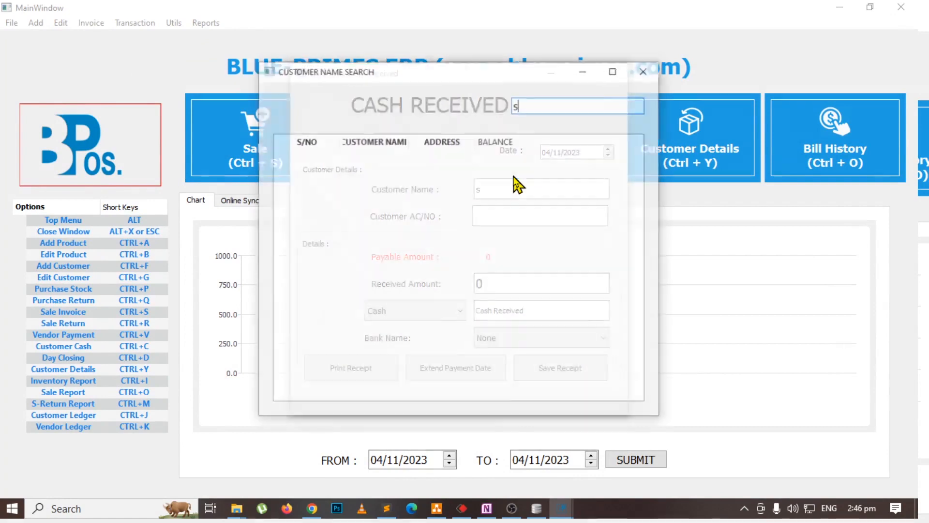
pyautogui.press('BackSpace')
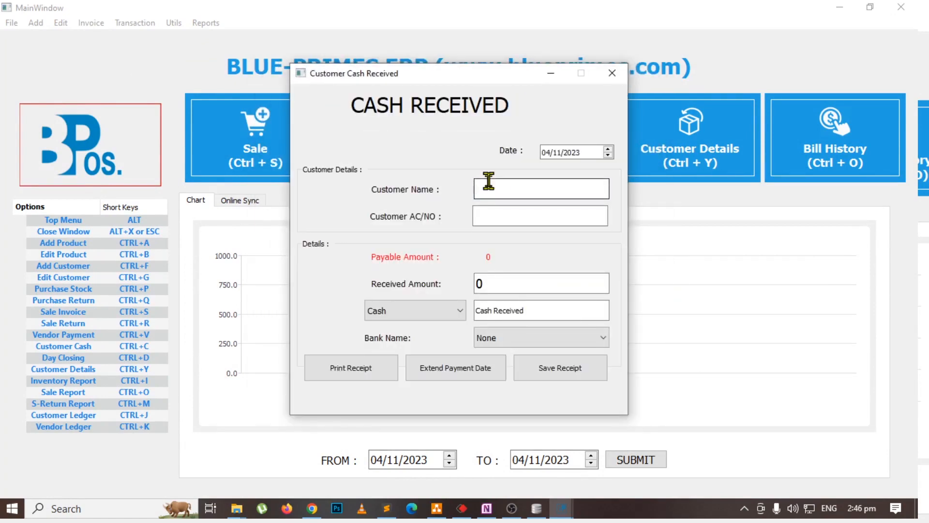
pyautogui.write('s')
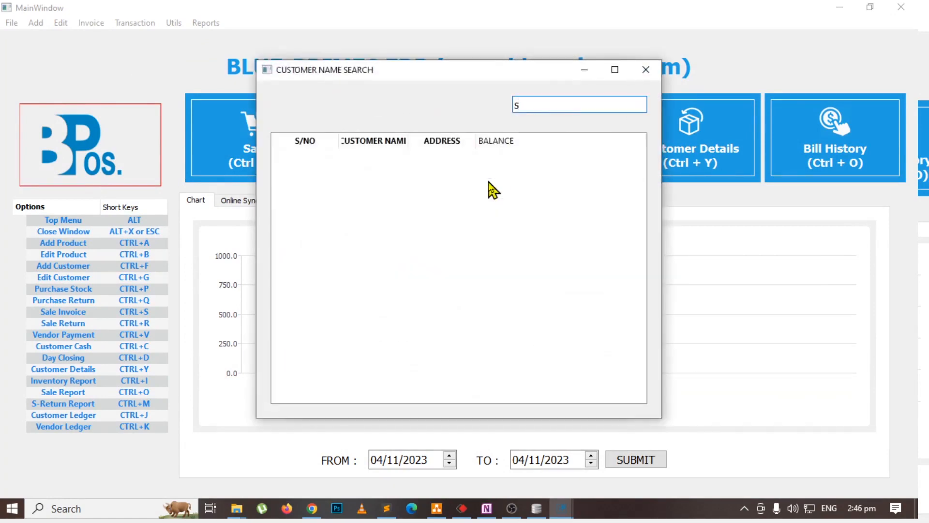
pyautogui.press('BackSpace')
# Step: Review the received amount field and payment method options on the Cash Received form, and close it without saving
pyautogui.click(481, 283)
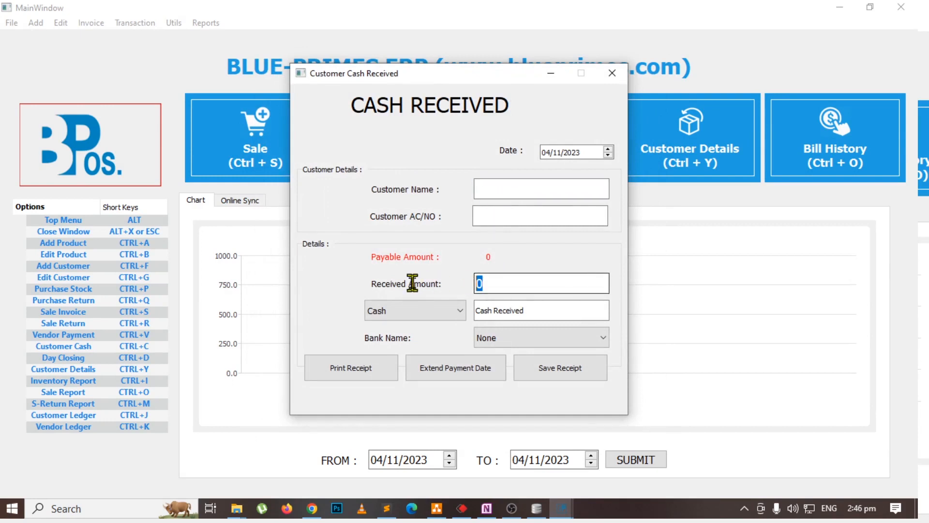
pyautogui.click(411, 319)
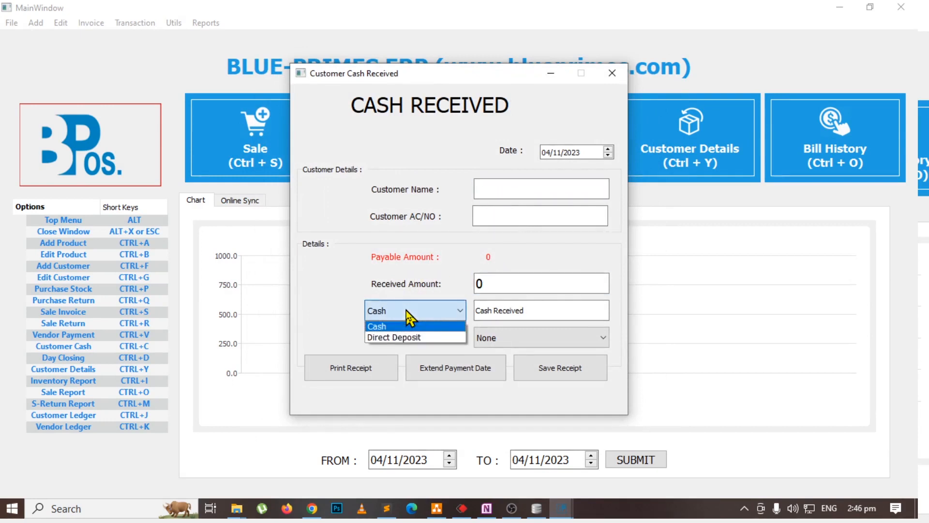
pyautogui.click(407, 312)
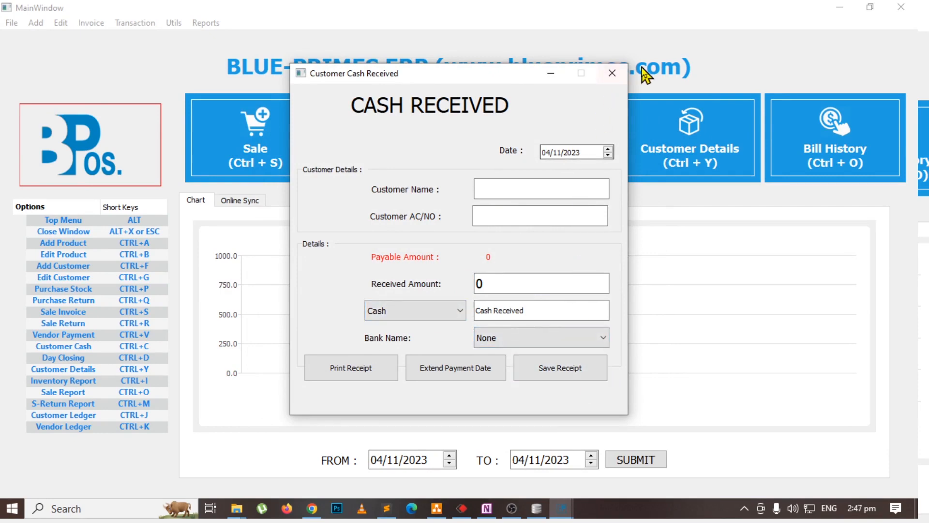
pyautogui.click(622, 75)
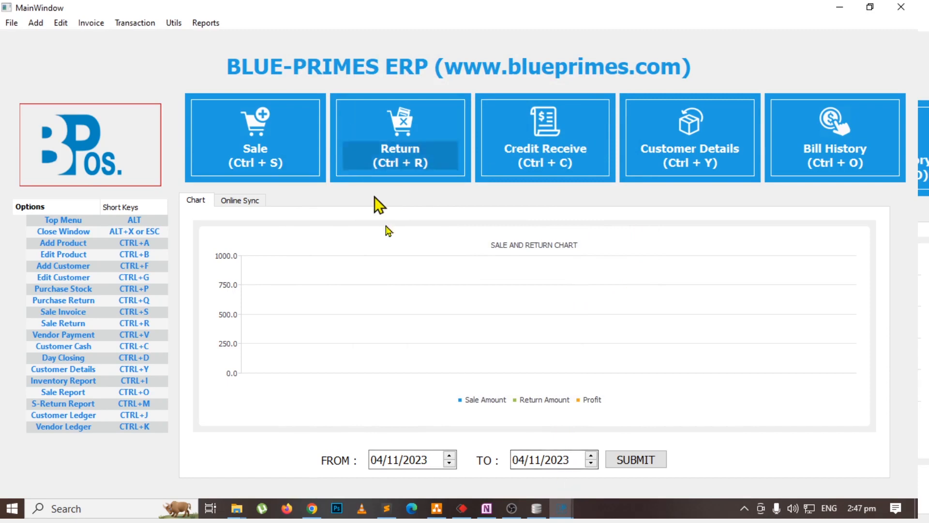
# Step: Switch to the OneNote diagram and highlight the Customer Cash Recovery and Ledgers boxes in green
pyautogui.hotkey('alt', 'Tab')
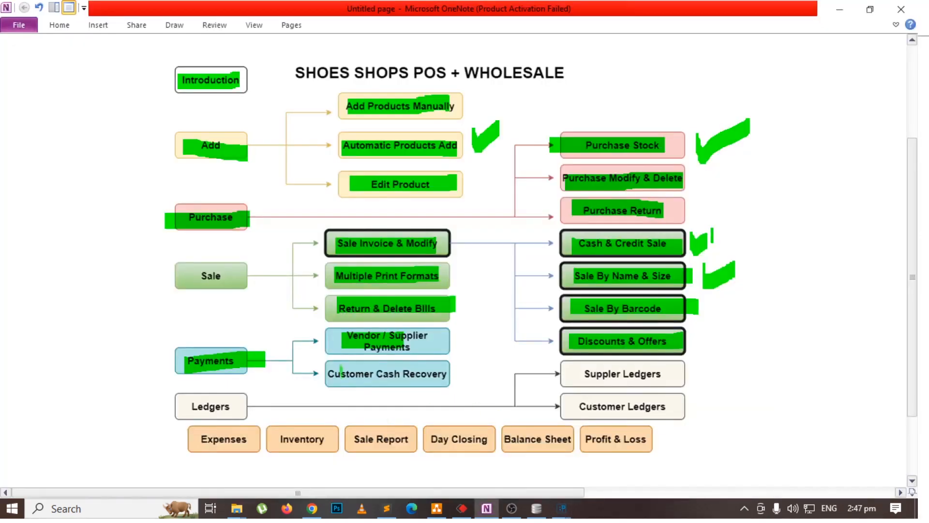
pyautogui.moveTo(326, 374); pyautogui.dragTo(443, 375)
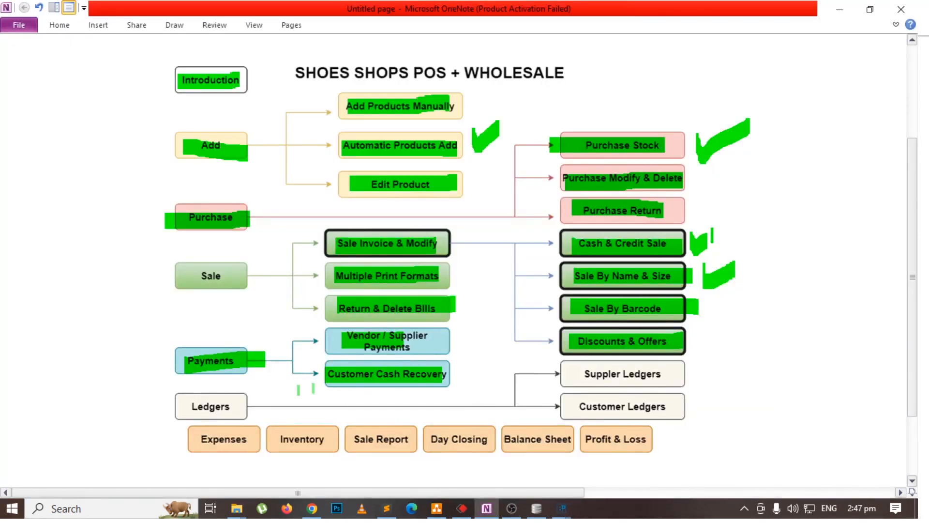
pyautogui.moveTo(180, 406); pyautogui.dragTo(234, 406)
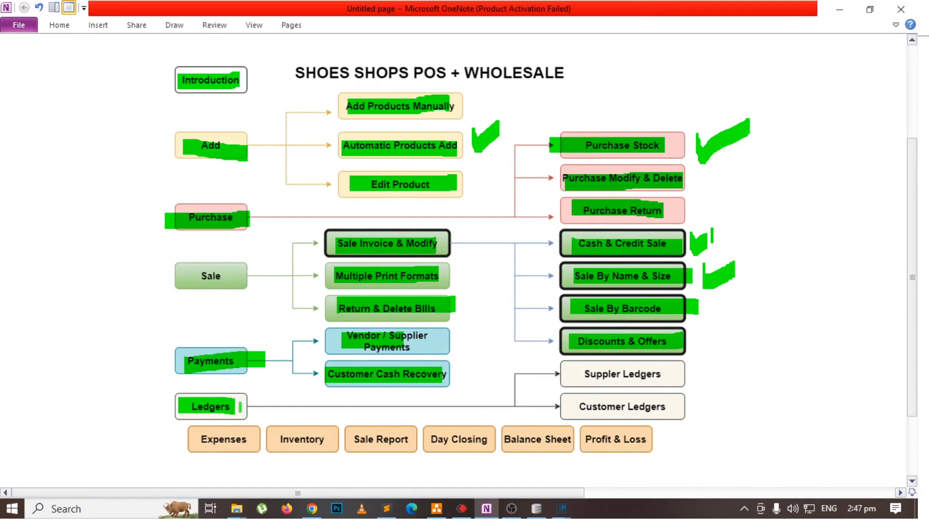
# Step: Switch to the ERP main window and open the Vendor Ledger report
pyautogui.hotkey('alt', 'Tab')
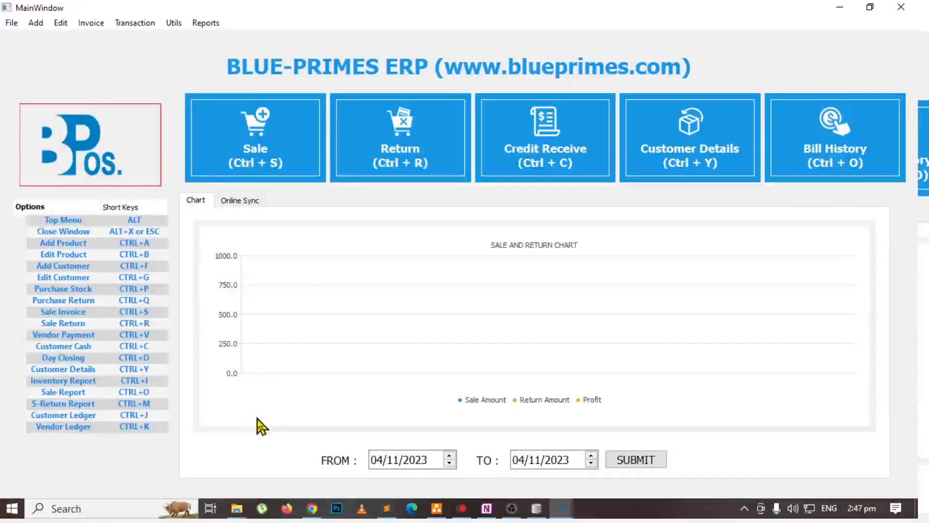
pyautogui.click(206, 24)
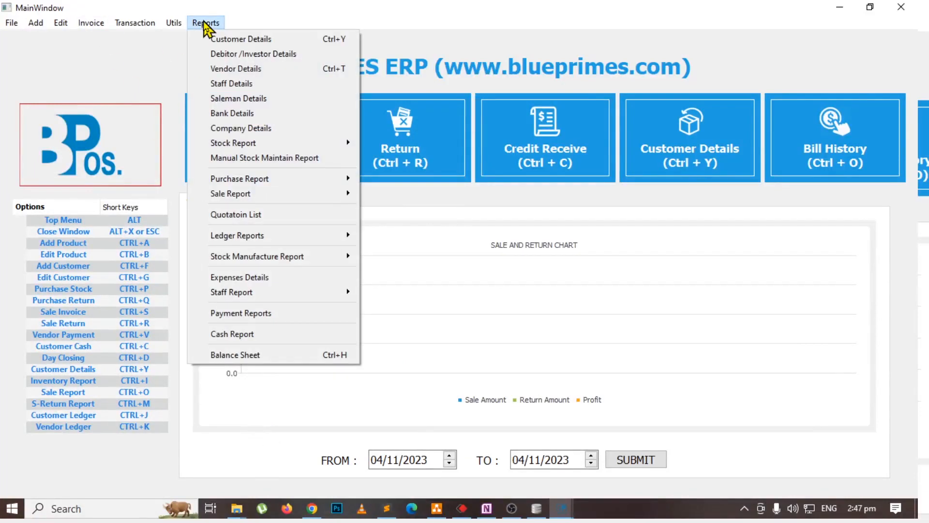
pyautogui.moveTo(265, 237)
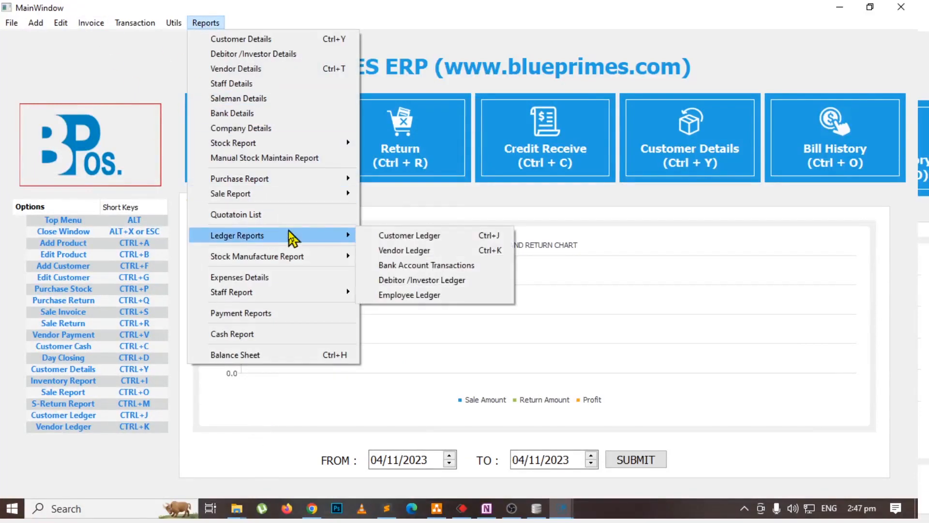
pyautogui.click(412, 252)
# Step: Switch to the OneNote diagram and highlight the Suppler Ledgers box in green
pyautogui.hotkey('alt', 'Tab')
pyautogui.press('Tab')
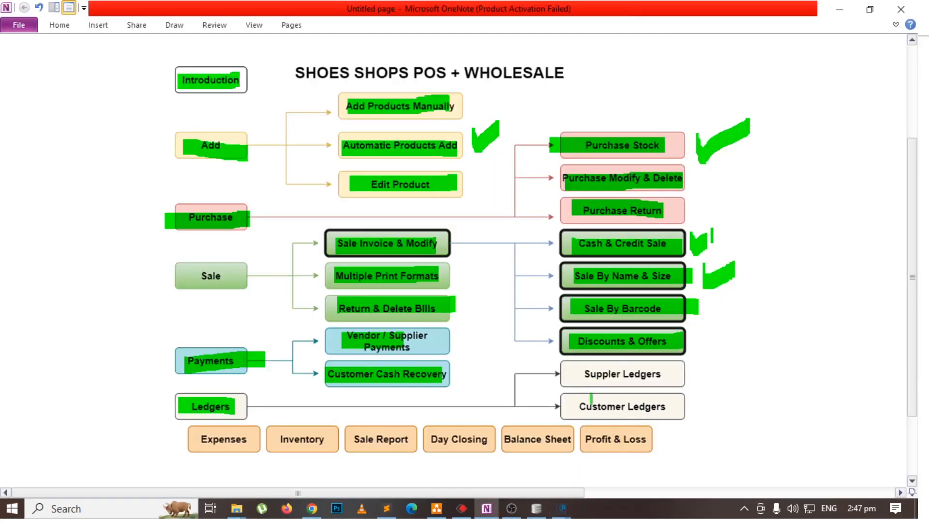
pyautogui.moveTo(578, 380); pyautogui.dragTo(653, 380)
# Step: Return to the ERP main window, open the Vendor Ledger report, and display the ledger for hamza traders
pyautogui.hotkey('alt', 'Tab')
pyautogui.hotkey('alt', 'Tab')
pyautogui.press('Tab')
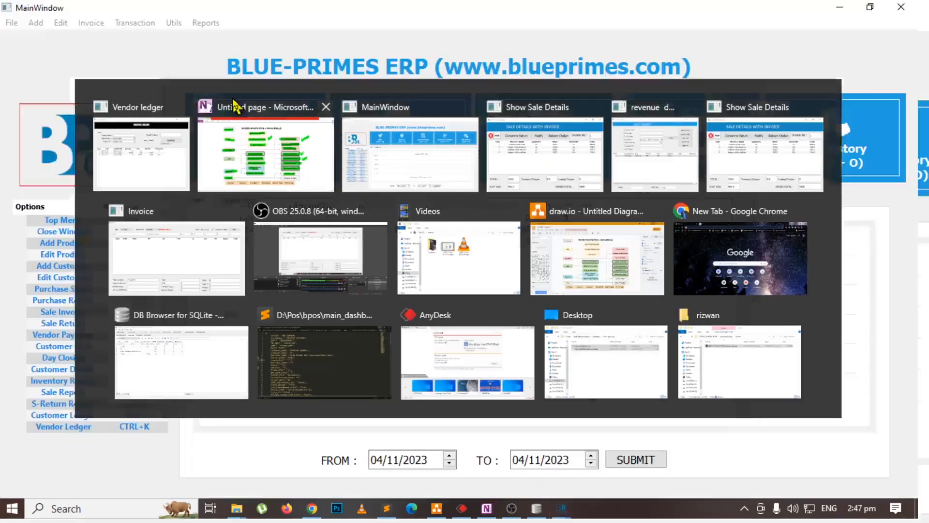
pyautogui.click(203, 25)
pyautogui.moveTo(296, 242)
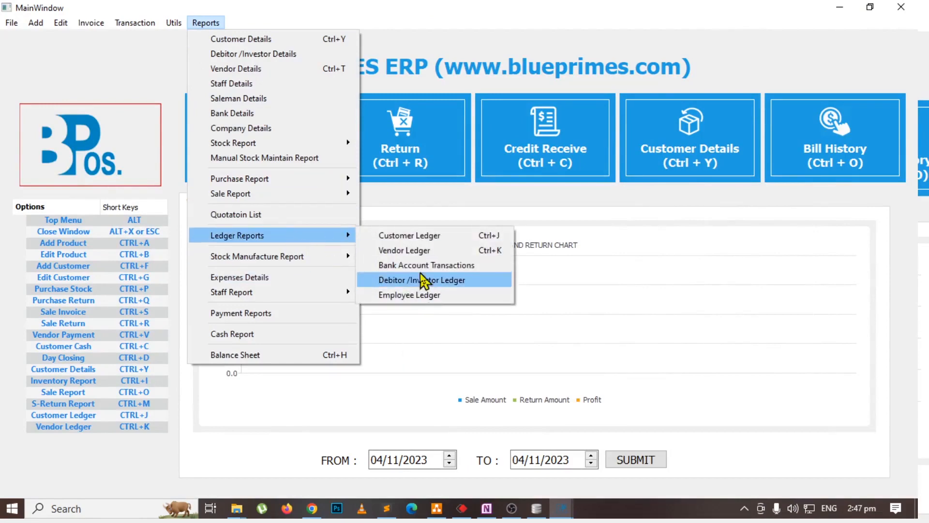
pyautogui.click(426, 253)
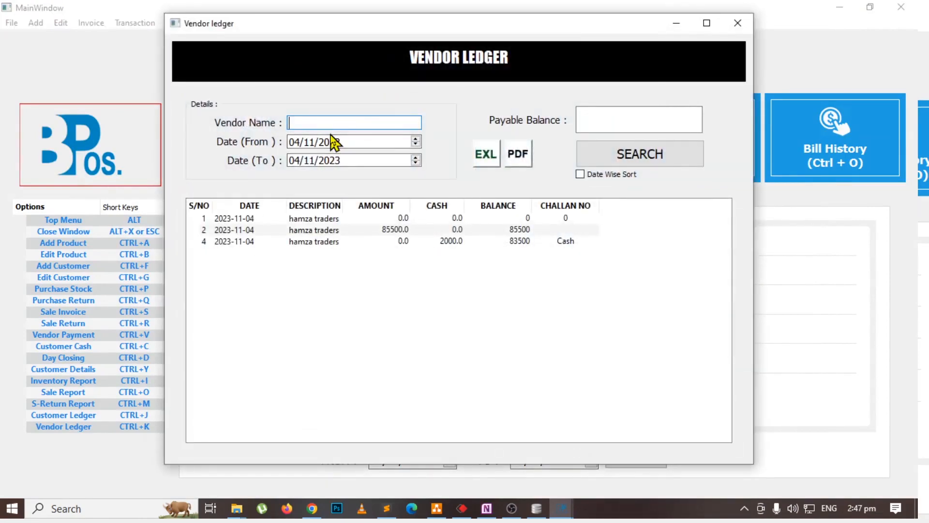
pyautogui.write('ha')
pyautogui.press('Down')
pyautogui.press('Return')
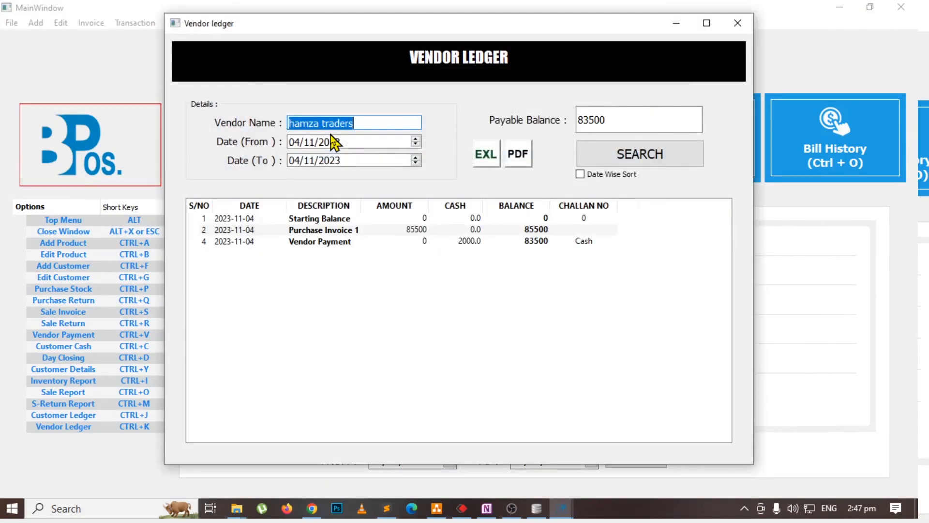
# Step: Inspect the Purchase Invoice 1 details and the vendor payment entry in the hamza traders ledger, and close the ledger
pyautogui.click(376, 139)
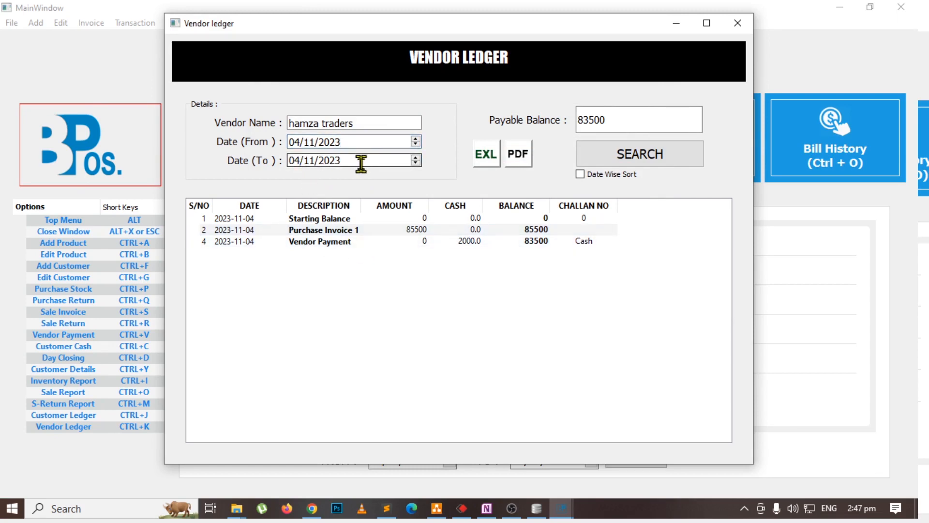
pyautogui.doubleClick(411, 231)
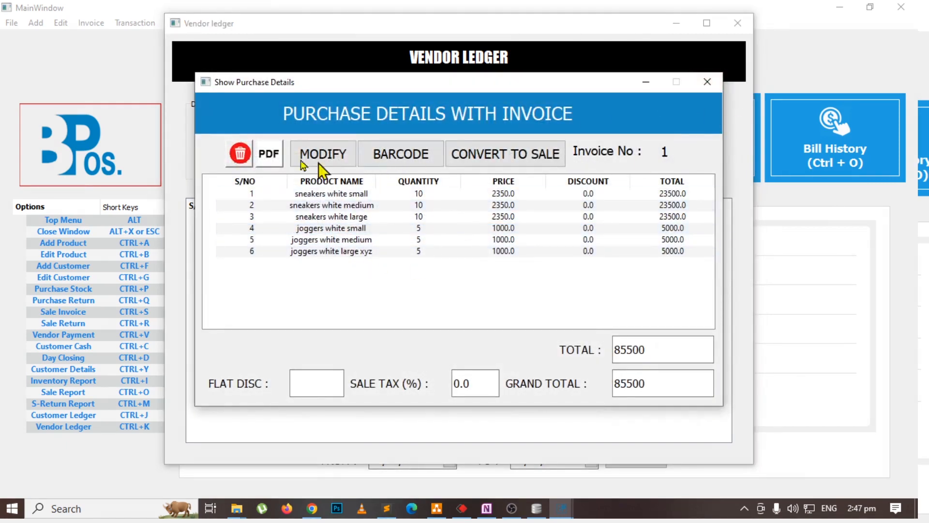
pyautogui.click(707, 83)
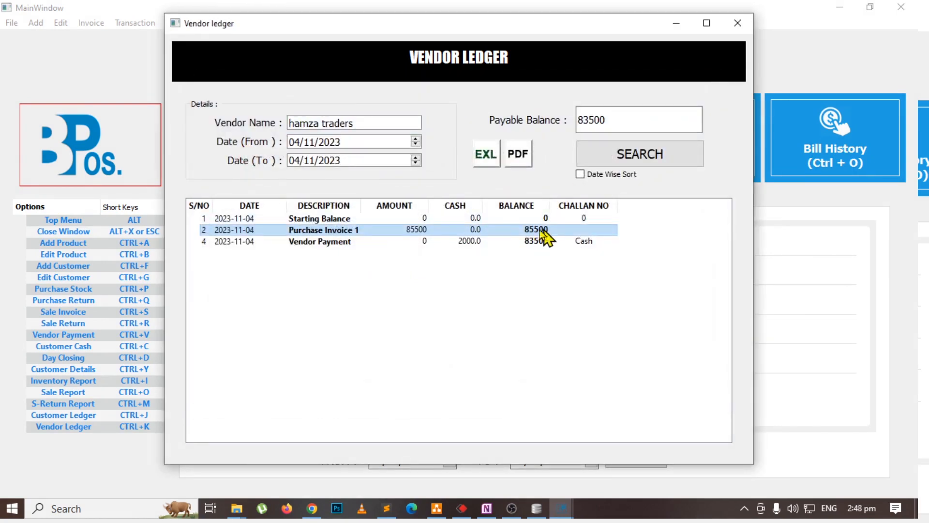
pyautogui.click(303, 244)
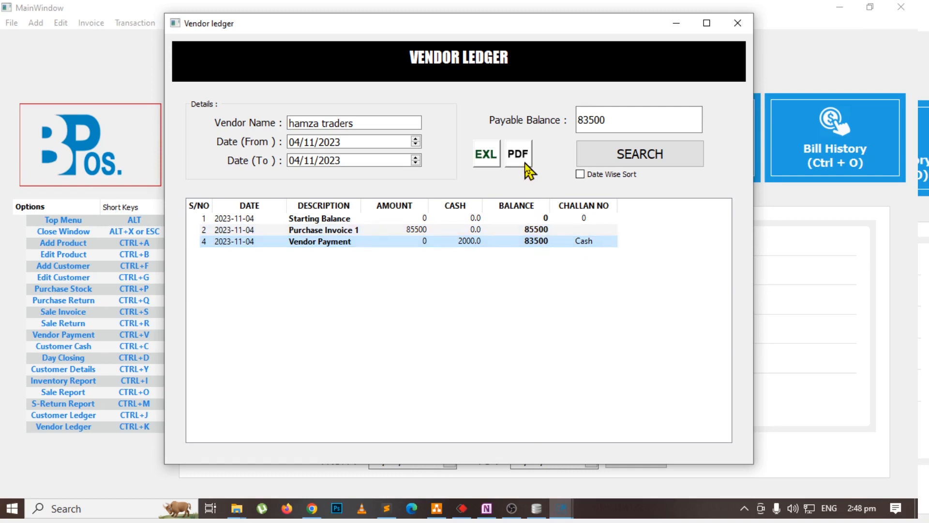
pyautogui.click(737, 23)
# Step: Open the Customer Ledger report from the ERP main window
pyautogui.hotkey('alt', 'Tab')
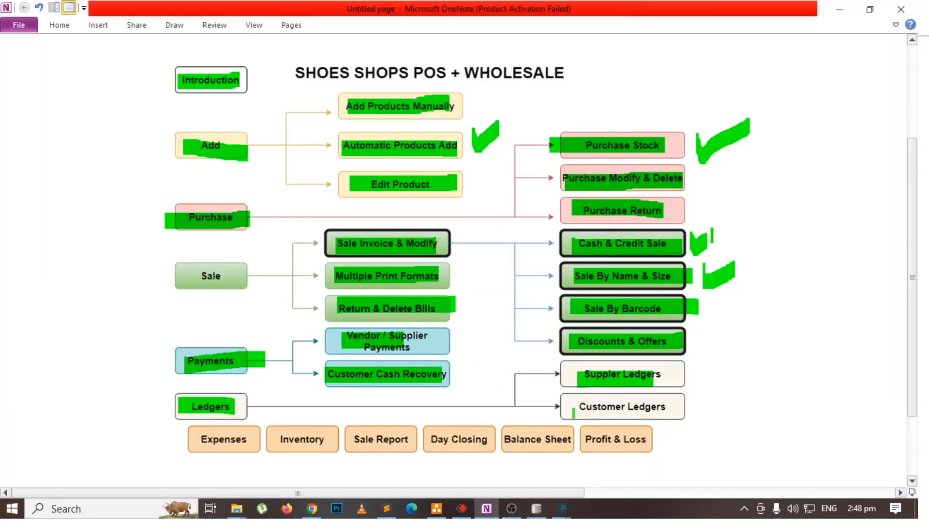
pyautogui.hotkey('alt', 'Tab')
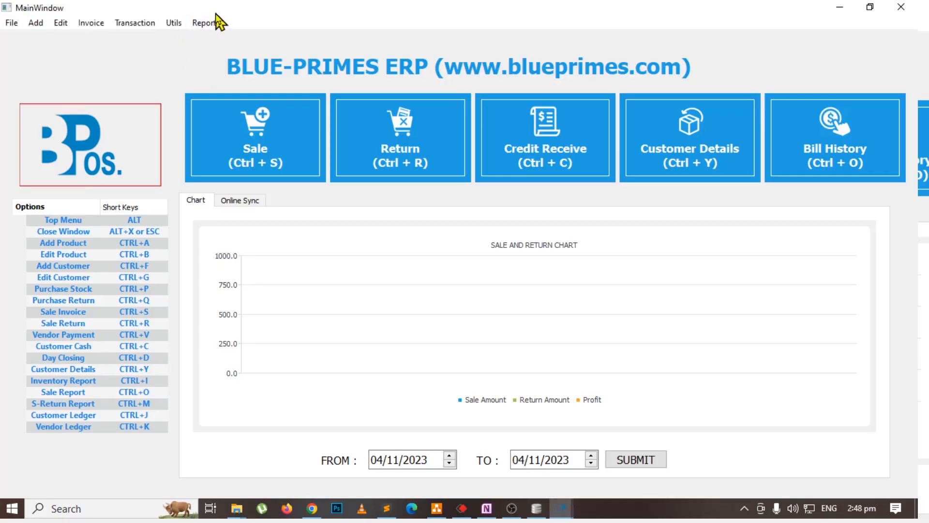
pyautogui.click(206, 23)
pyautogui.moveTo(269, 237)
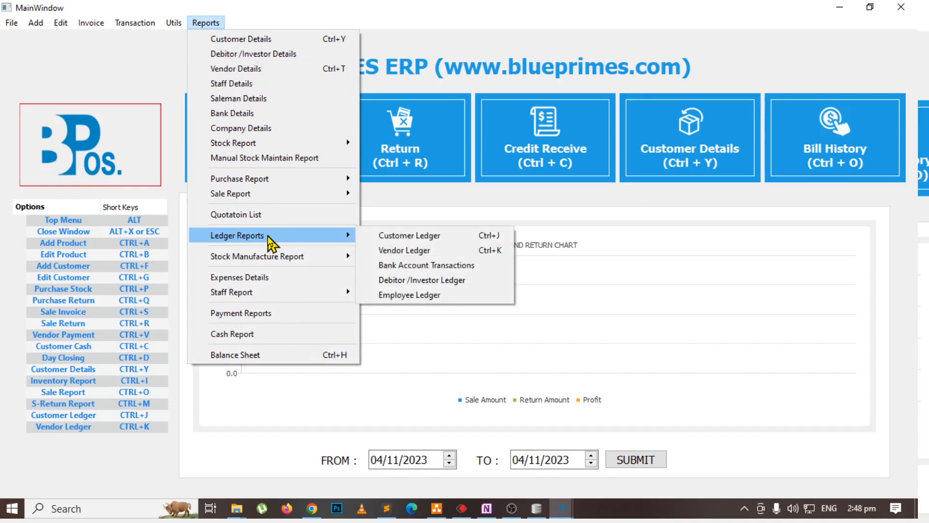
pyautogui.click(410, 244)
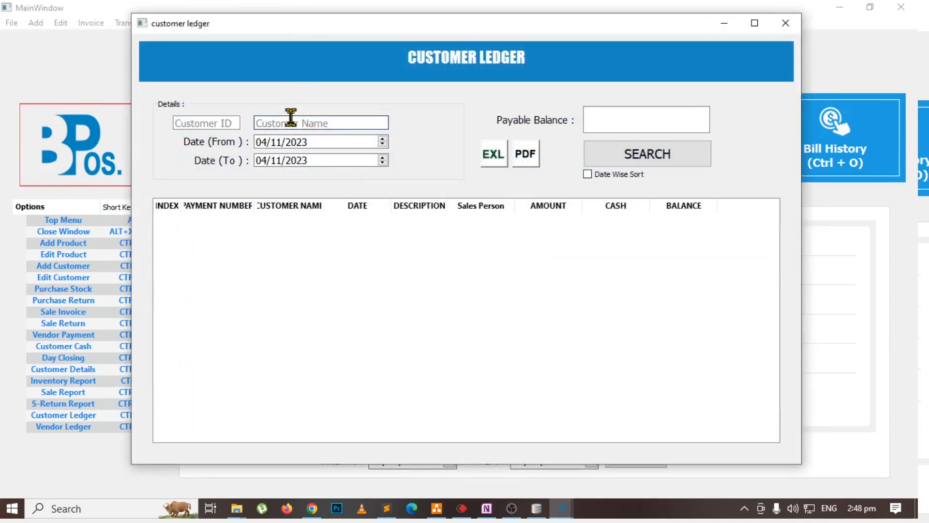
# Step: Close the customer ledger and highlight the Customer Ledgers box in green in the OneNote diagram
pyautogui.click(784, 23)
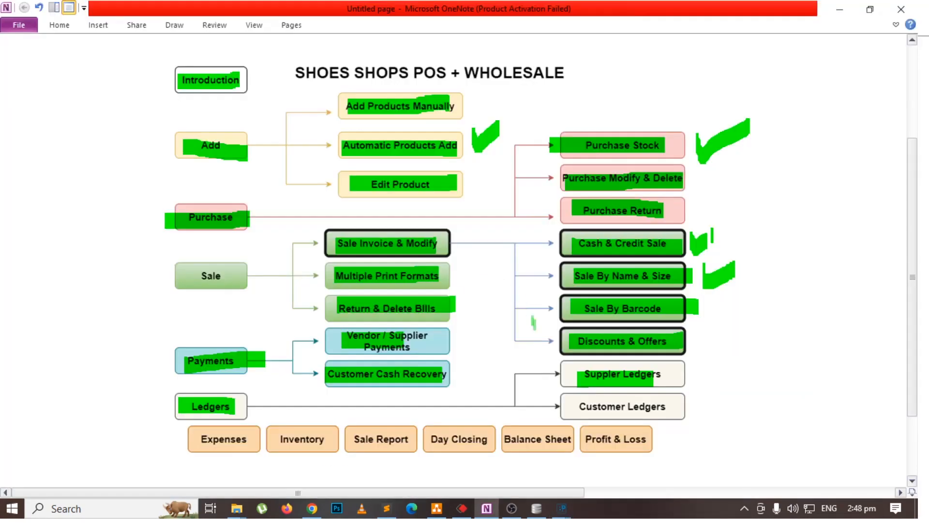
pyautogui.moveTo(573, 403); pyautogui.dragTo(694, 408)
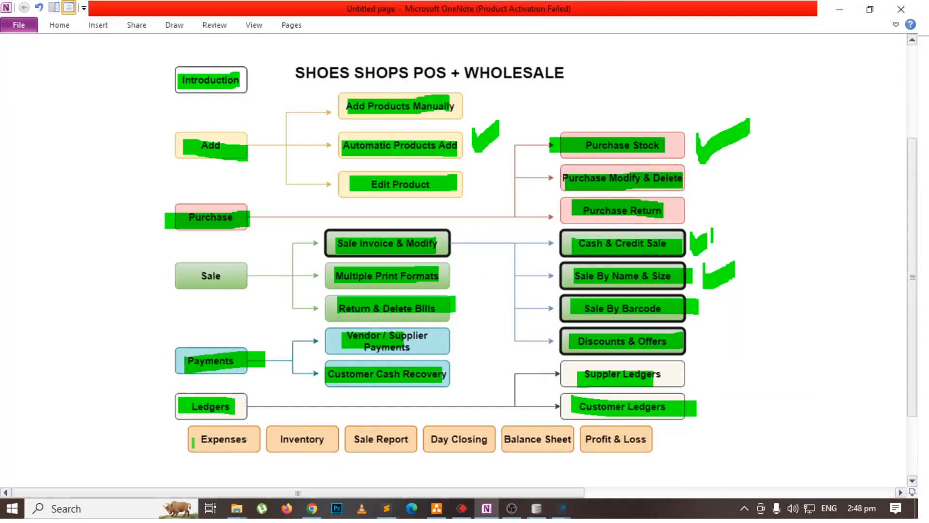
# Step: Return to the ERP main window, open the expense entry form, and choose food as the expense name
pyautogui.hotkey('alt', 'Tab')
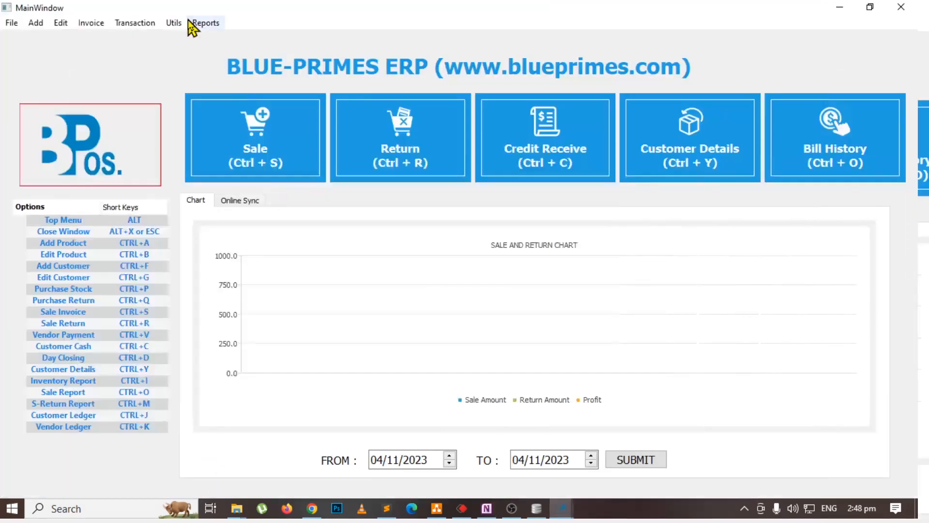
pyautogui.click(151, 24)
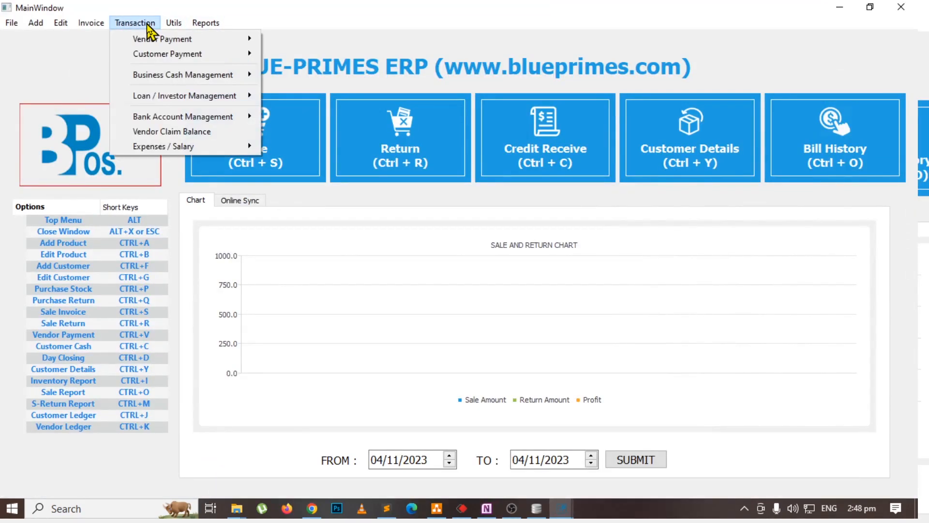
pyautogui.moveTo(180, 147)
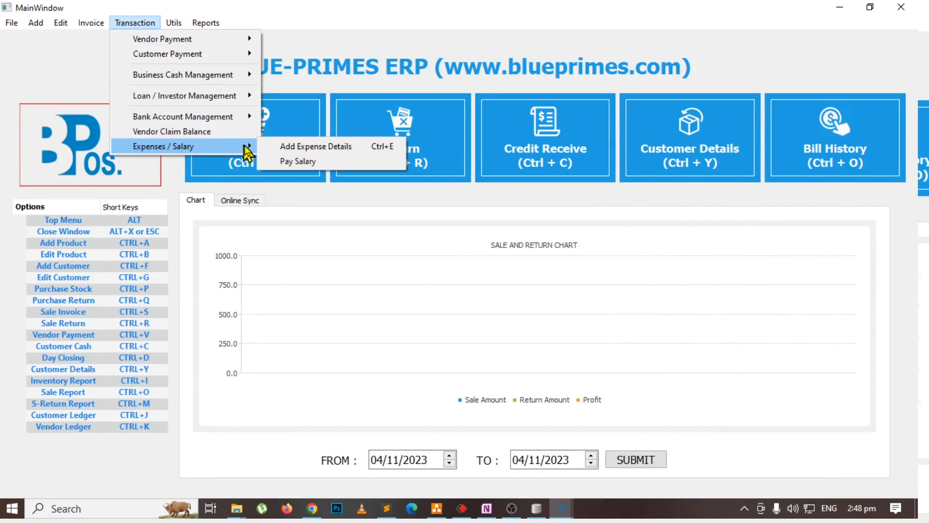
pyautogui.click(316, 147)
pyautogui.write('foo')
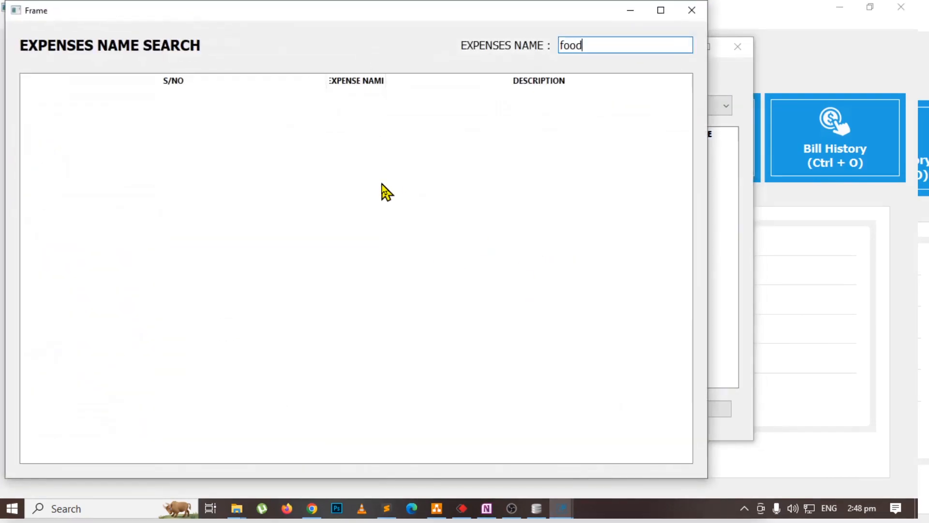
pyautogui.write('d')
pyautogui.press('Return')
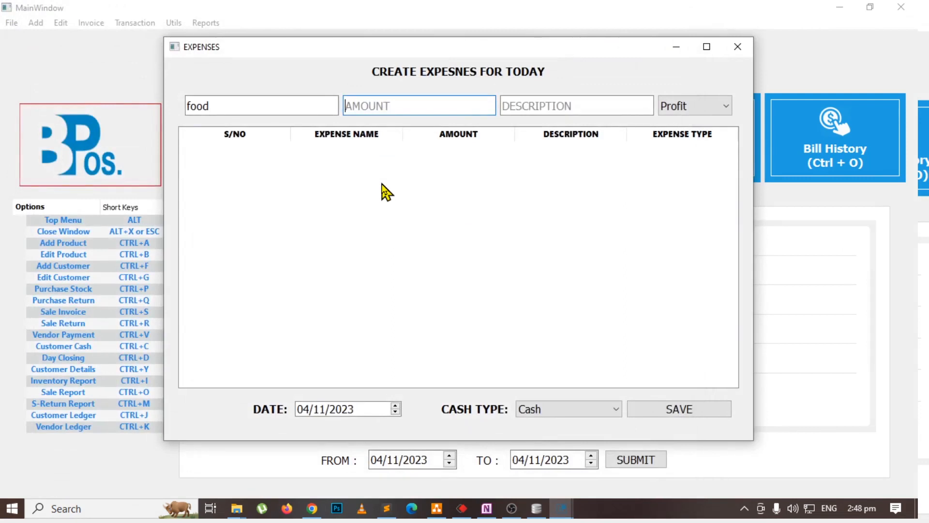
# Step: Add the food expense with amount 300 and description hotel, and save it
pyautogui.write('300')
pyautogui.press('Return')
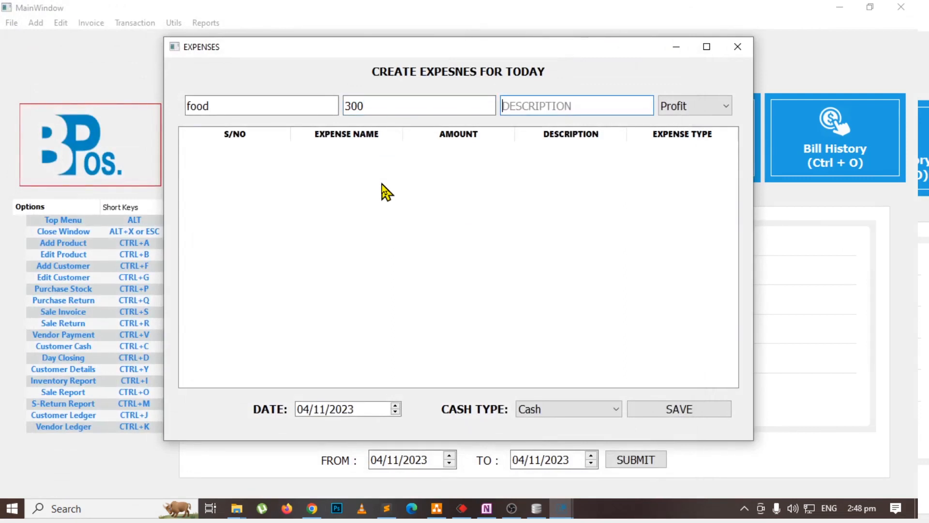
pyautogui.write('hotel')
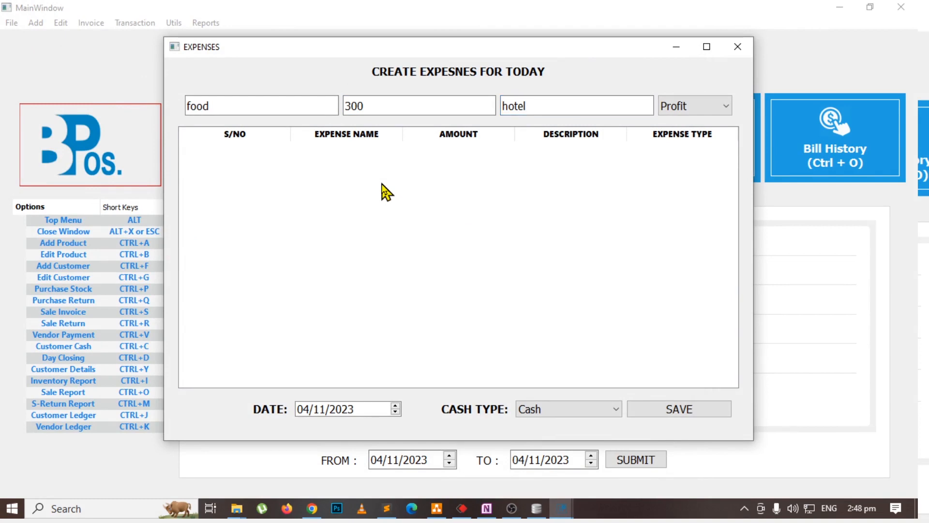
pyautogui.press('Return')
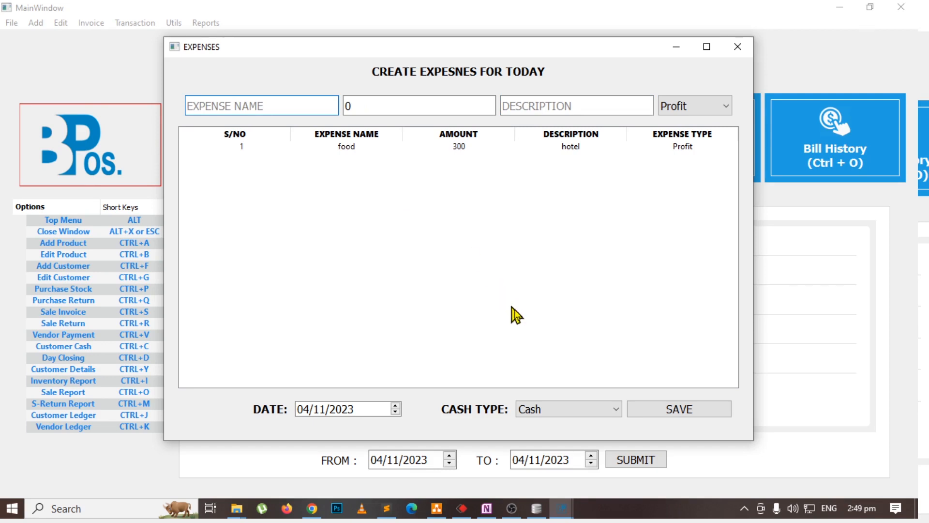
pyautogui.click(680, 409)
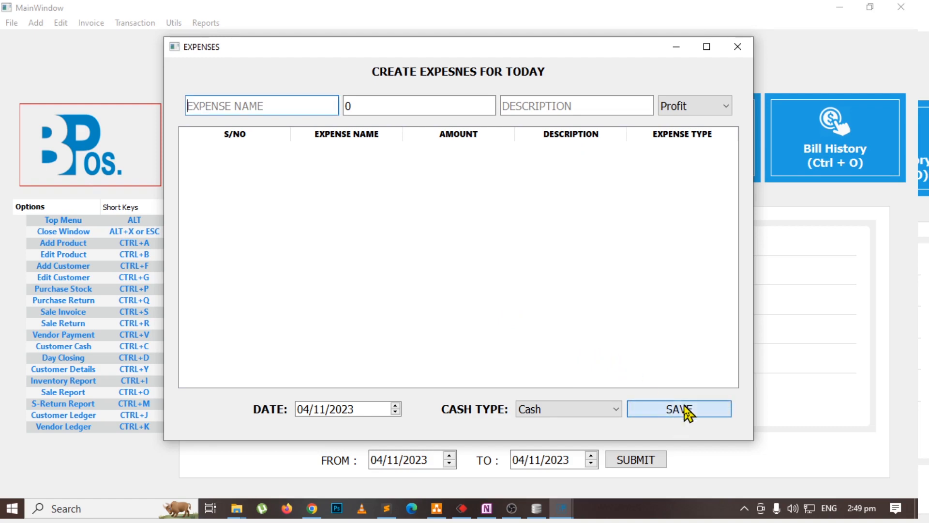
# Step: Return to the ERP main window and open the Expenses Details report to view the recorded expenses
pyautogui.hotkey('alt', 'Tab')
pyautogui.hotkey('alt', 'Tab')
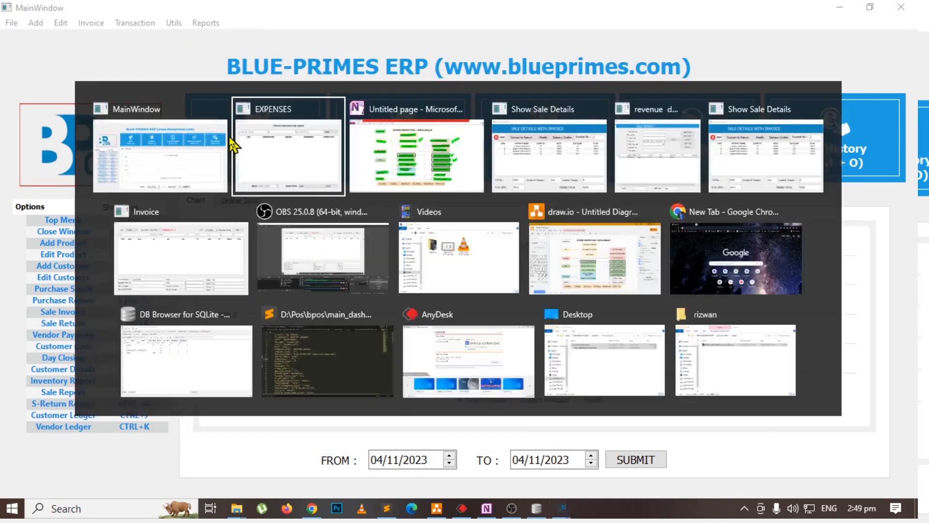
pyautogui.hotkey('alt', 'Tab')
pyautogui.hotkey('alt', 'Tab')
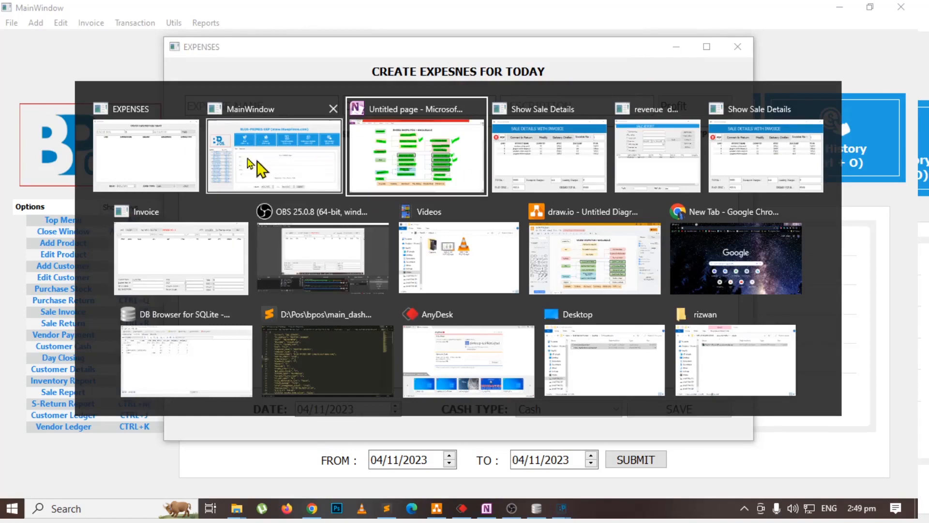
pyautogui.click(315, 178)
pyautogui.click(206, 22)
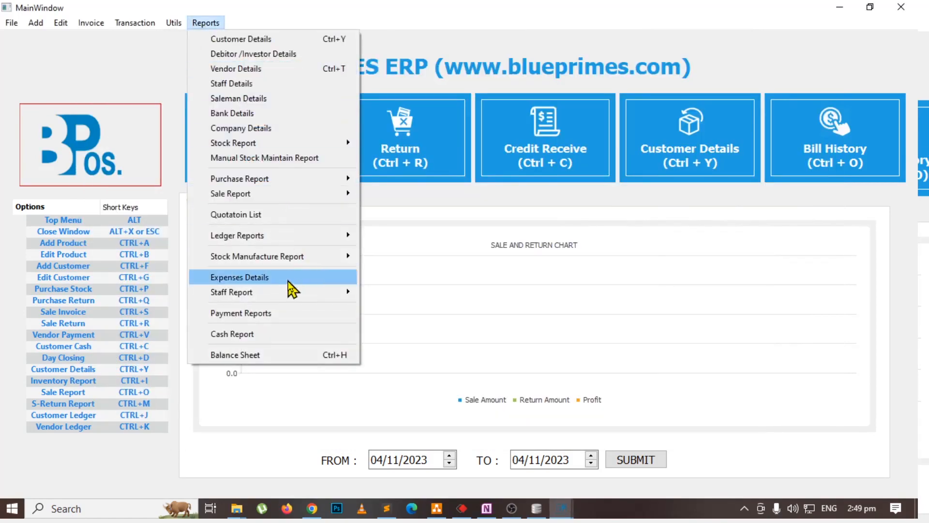
pyautogui.click(245, 277)
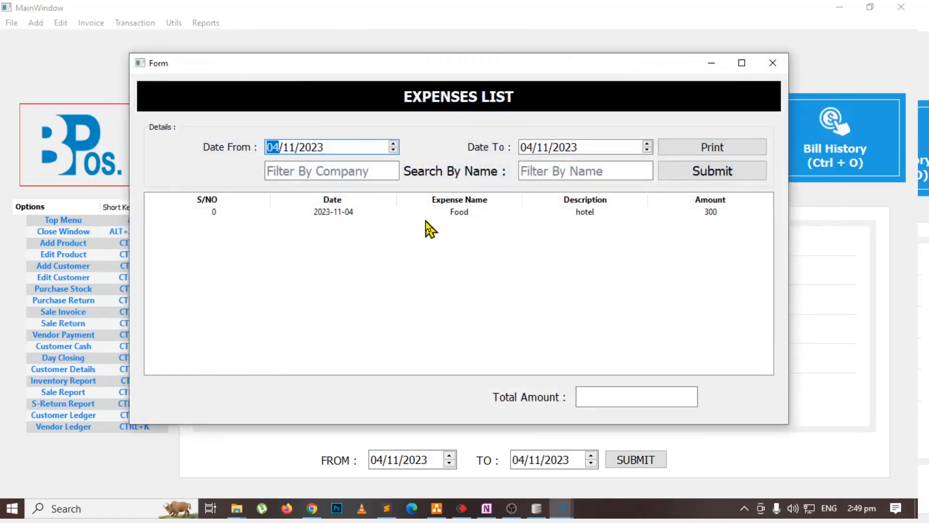
pyautogui.click(282, 145)
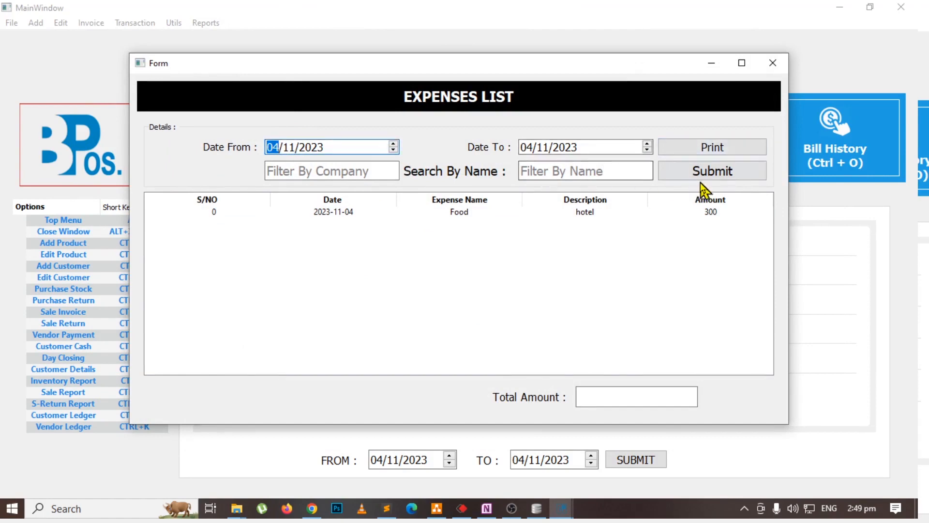
# Step: Switch to the OneNote diagram and highlight the Expenses box in green
pyautogui.hotkey('alt', 'Tab')
pyautogui.hotkey('alt', 'Tab')
pyautogui.click(260, 150)
pyautogui.click(309, 147)
pyautogui.hotkey('alt', 'Tab')
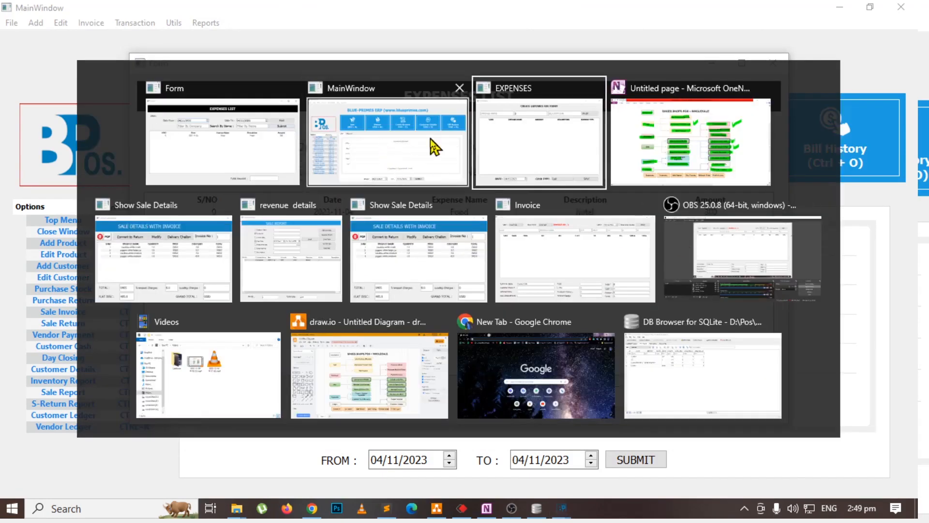
pyautogui.click(715, 141)
pyautogui.moveTo(192, 440); pyautogui.dragTo(252, 441)
# Step: Return to the ERP main window and open the inventory report
pyautogui.hotkey('alt', 'Tab')
pyautogui.hotkey('alt', 'Tab')
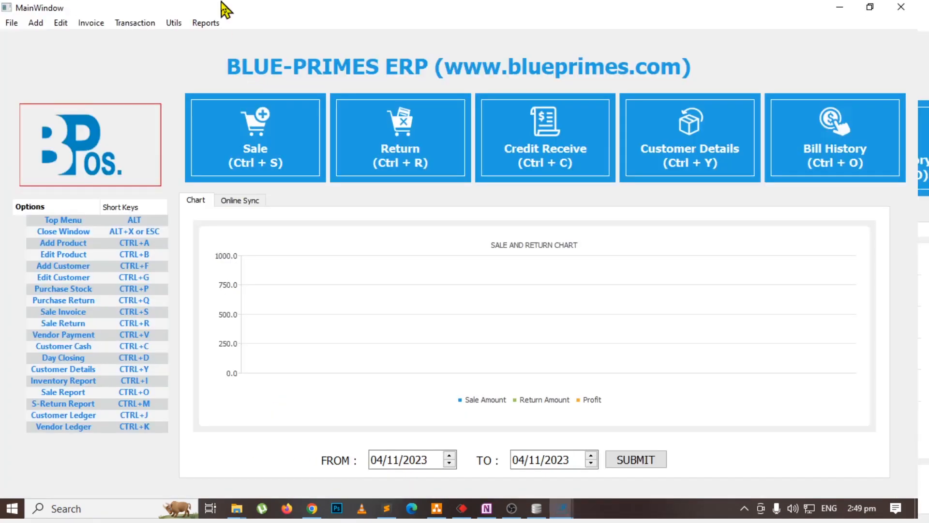
pyautogui.click(196, 23)
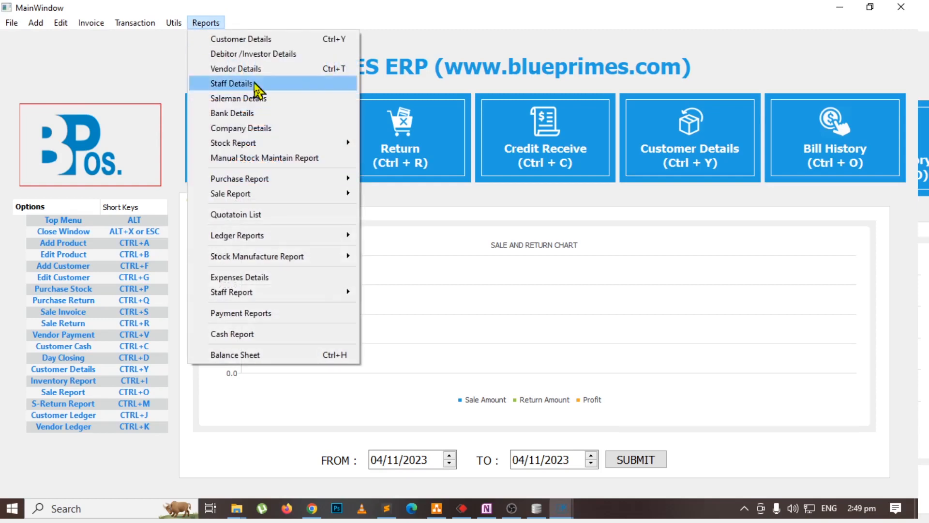
pyautogui.moveTo(296, 148)
pyautogui.click(436, 145)
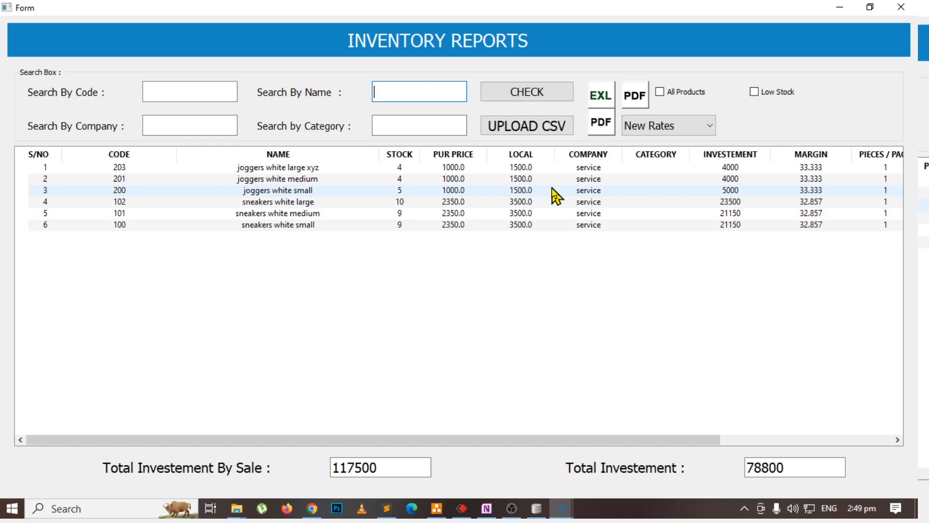
# Step: Examine the joggers white medium and sneakers white large rows and the total investment in the inventory report
pyautogui.click(732, 179)
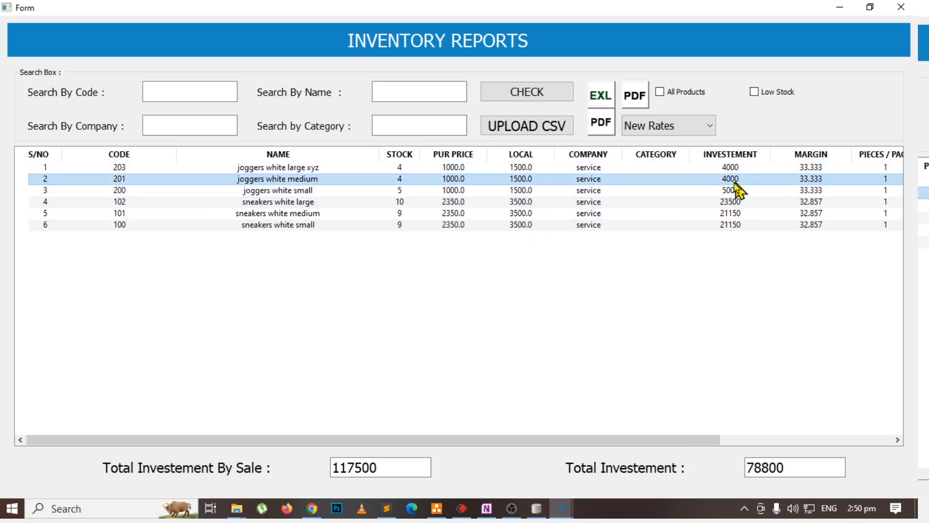
pyautogui.click(400, 203)
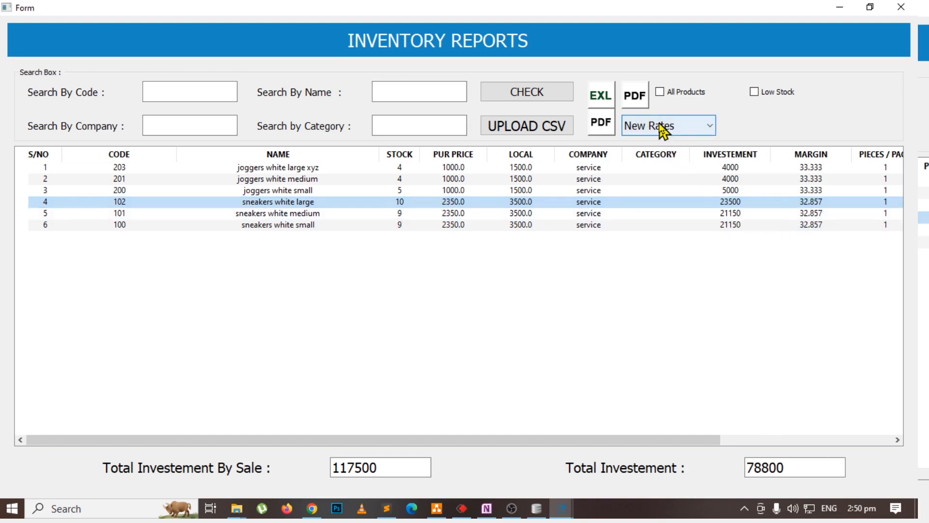
pyautogui.doubleClick(758, 467)
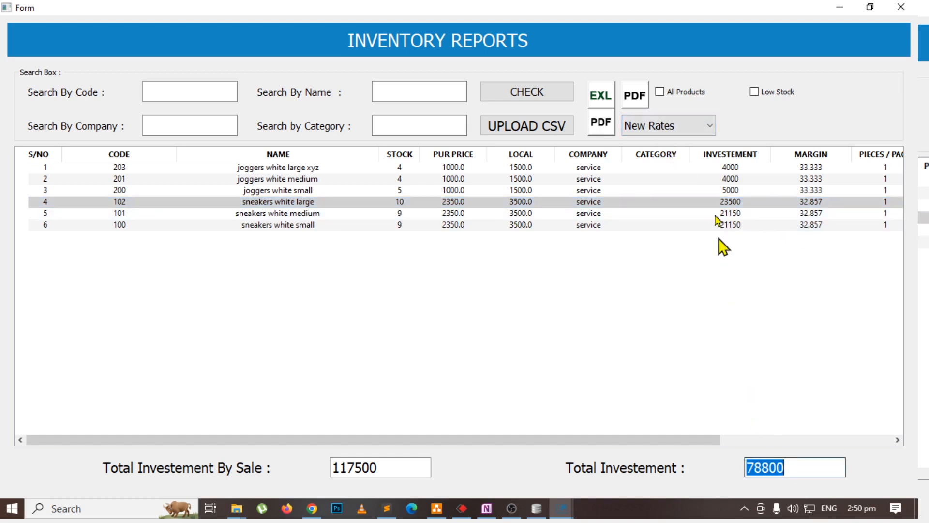
# Step: Set the inventory report's rate type to Average Rates and check the total investment
pyautogui.click(676, 131)
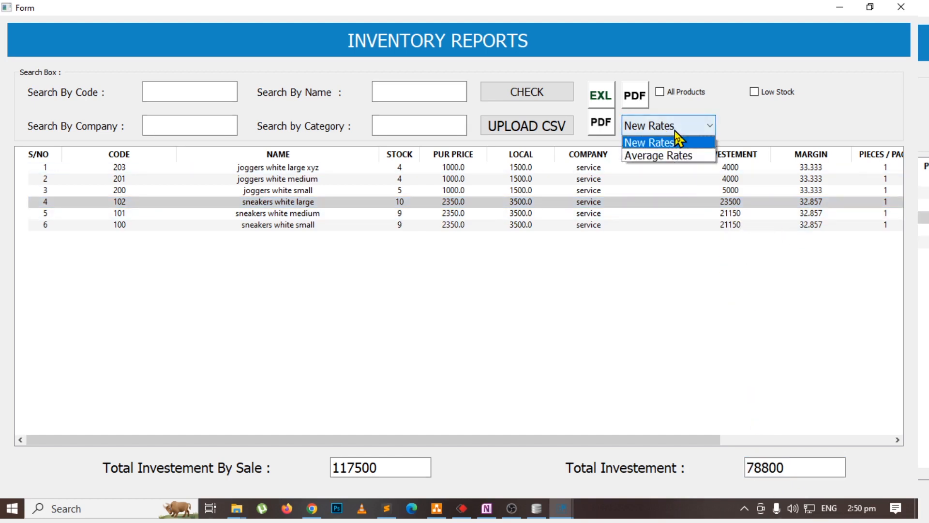
pyautogui.click(667, 156)
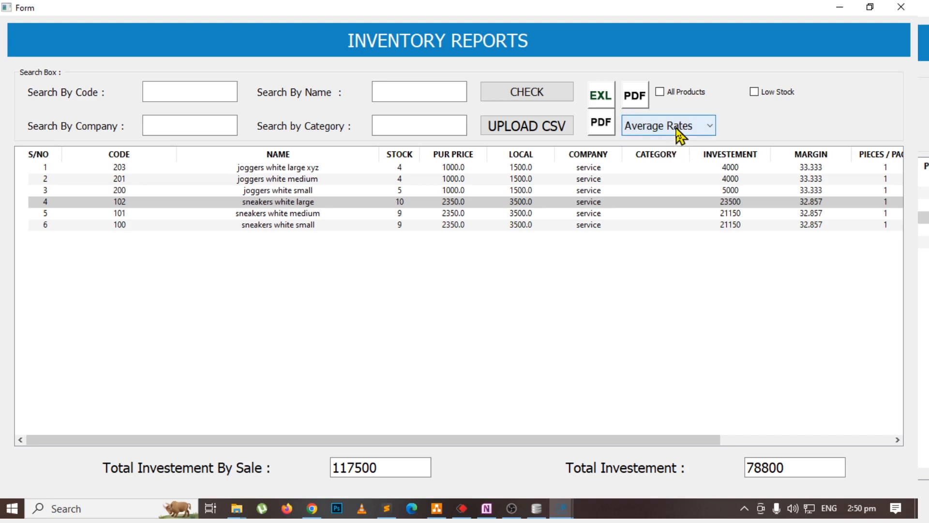
pyautogui.doubleClick(755, 464)
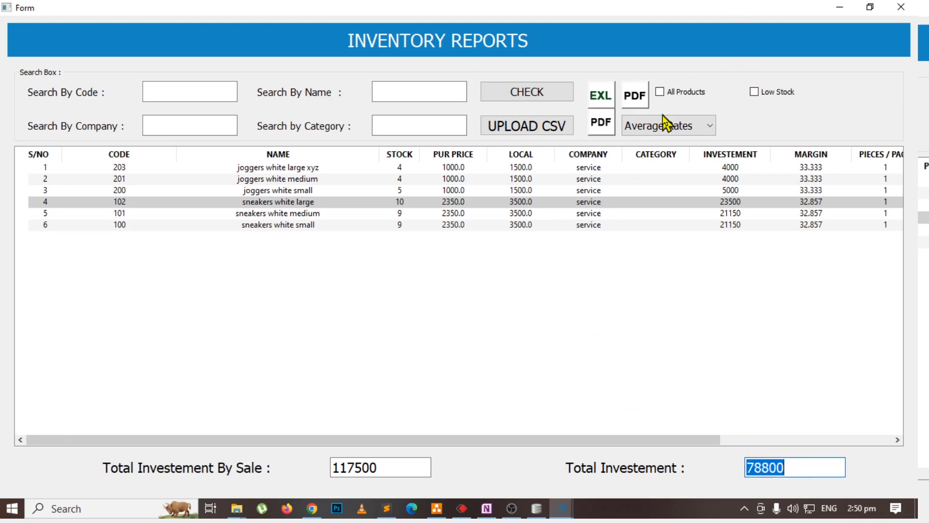
# Step: Switch to the OneNote diagram and highlight the Inventory box in green
pyautogui.hotkey('alt', 'Tab')
pyautogui.hotkey('alt', 'Tab')
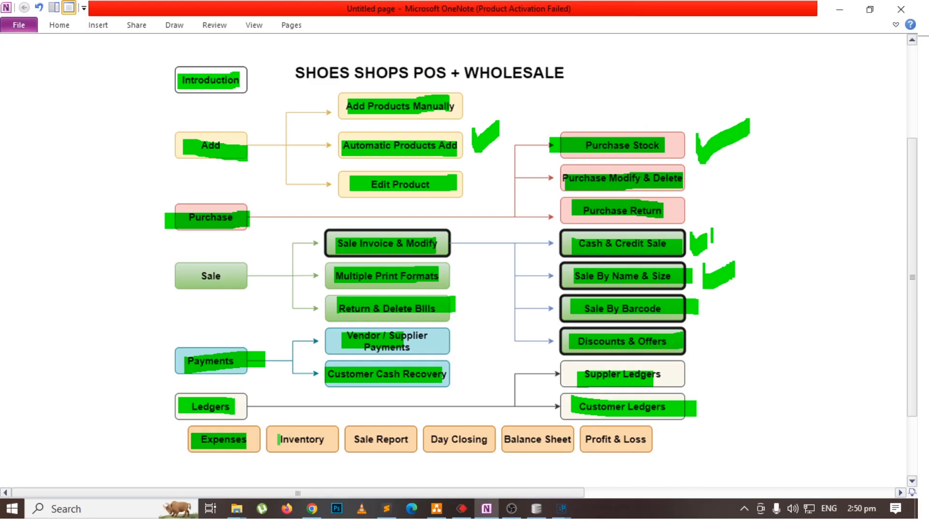
pyautogui.moveTo(280, 439); pyautogui.dragTo(326, 441)
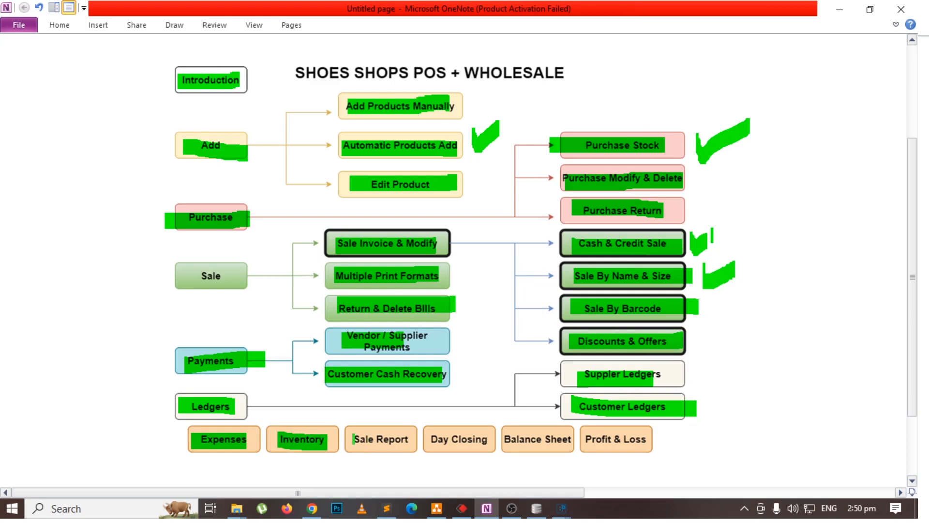
# Step: Return to the ERP main window, open the sale report and check the total sale
pyautogui.hotkey('alt', 'Tab')
pyautogui.hotkey('alt', 'Tab')
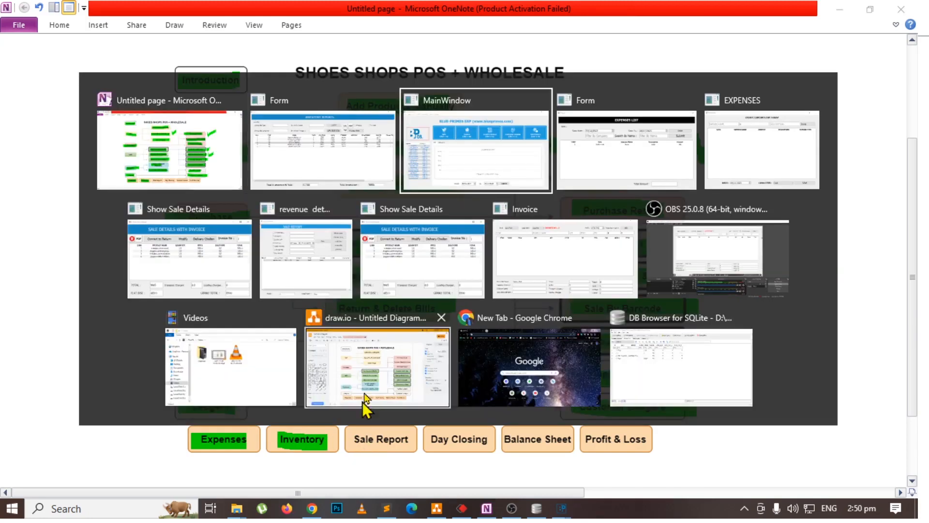
pyautogui.click(487, 187)
pyautogui.click(213, 23)
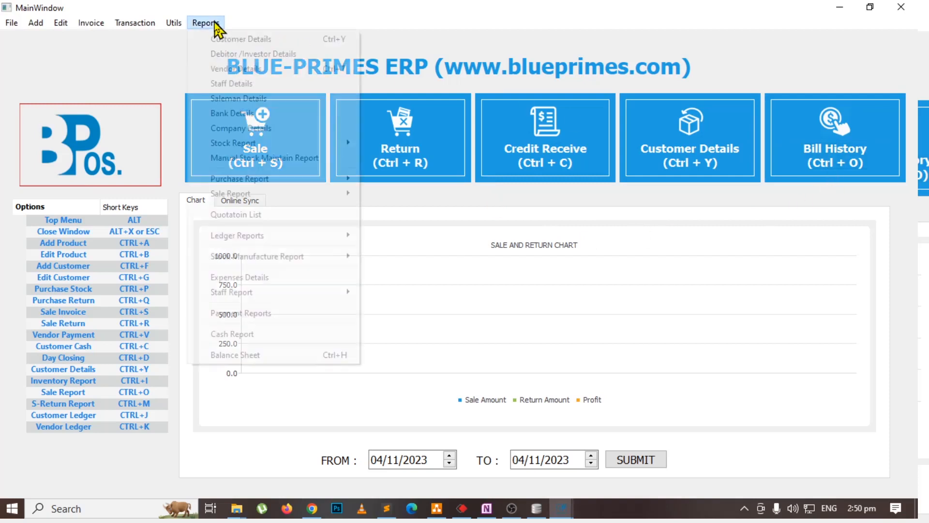
pyautogui.moveTo(258, 196)
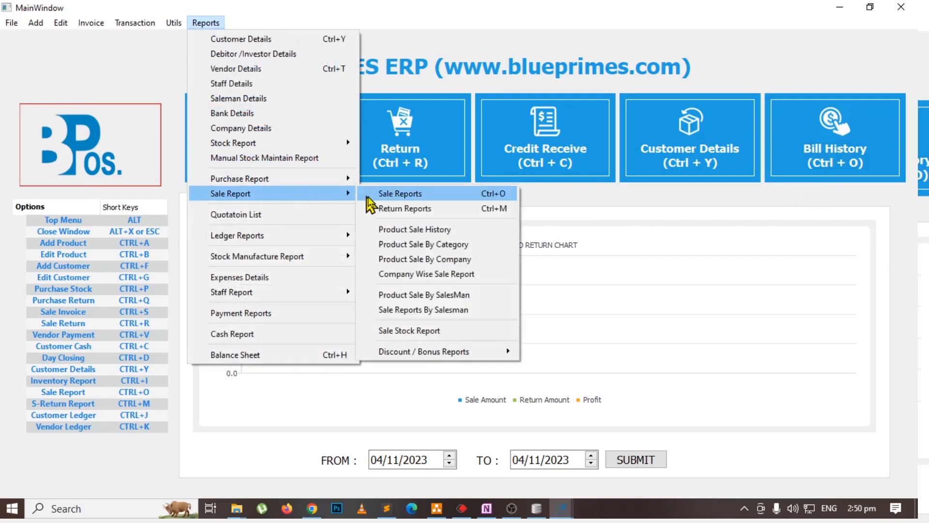
pyautogui.click(391, 195)
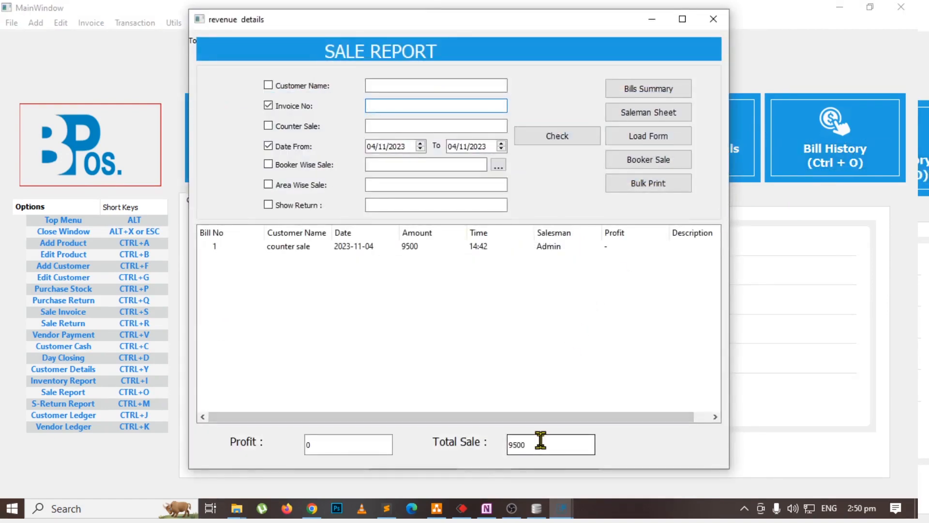
pyautogui.moveTo(540, 440); pyautogui.dragTo(497, 439)
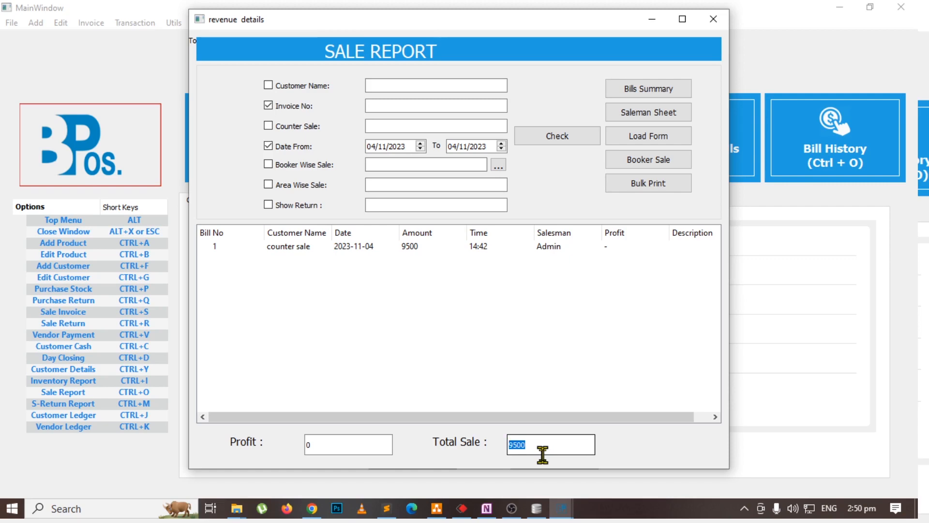
# Step: Go back to the ERP main window from the sale report and open the balance sheet
pyautogui.hotkey('alt', 'Tab')
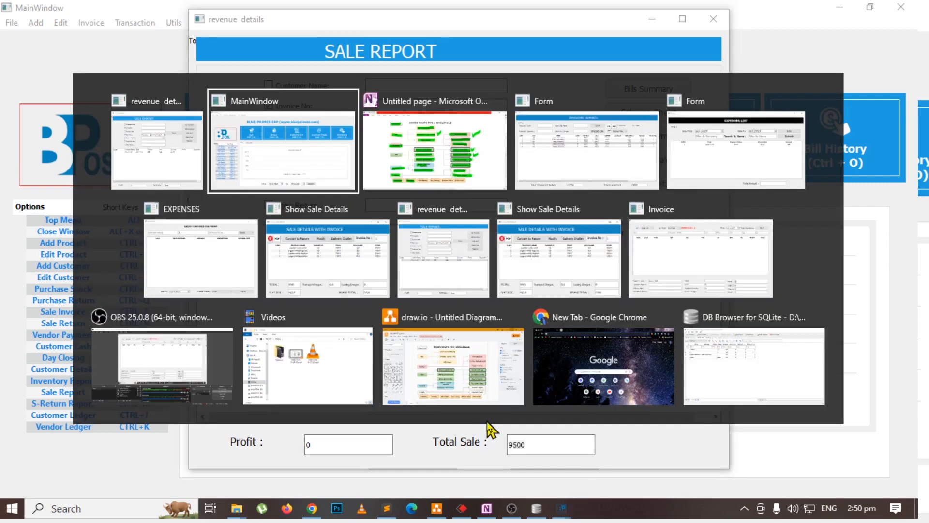
pyautogui.click(145, 150)
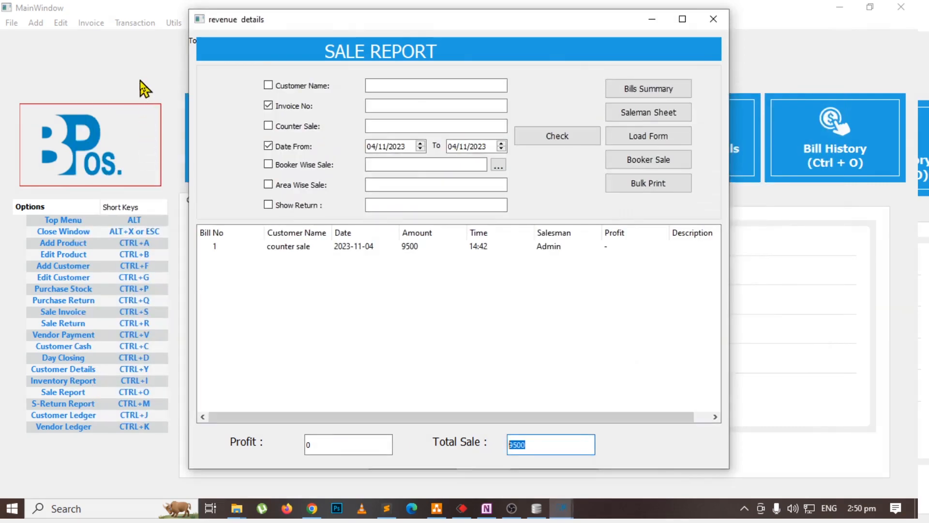
pyautogui.click(145, 89)
pyautogui.click(206, 23)
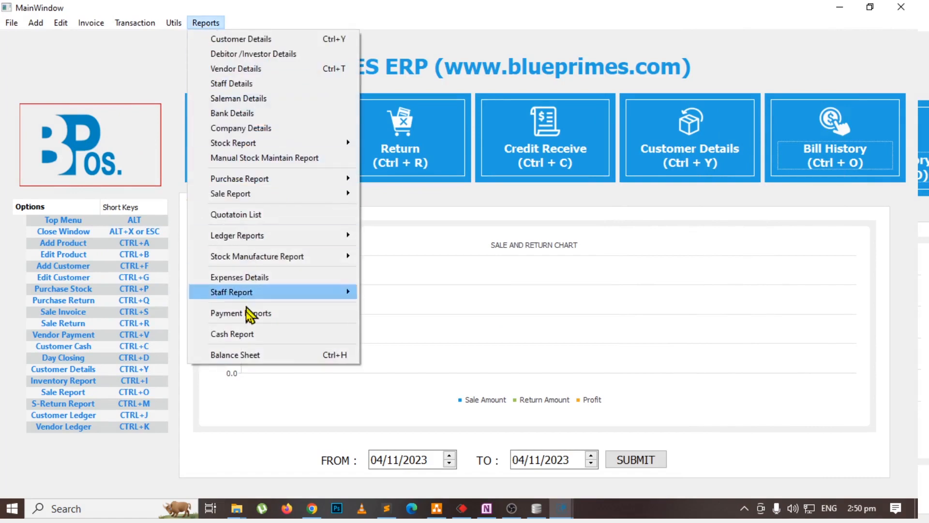
pyautogui.click(247, 353)
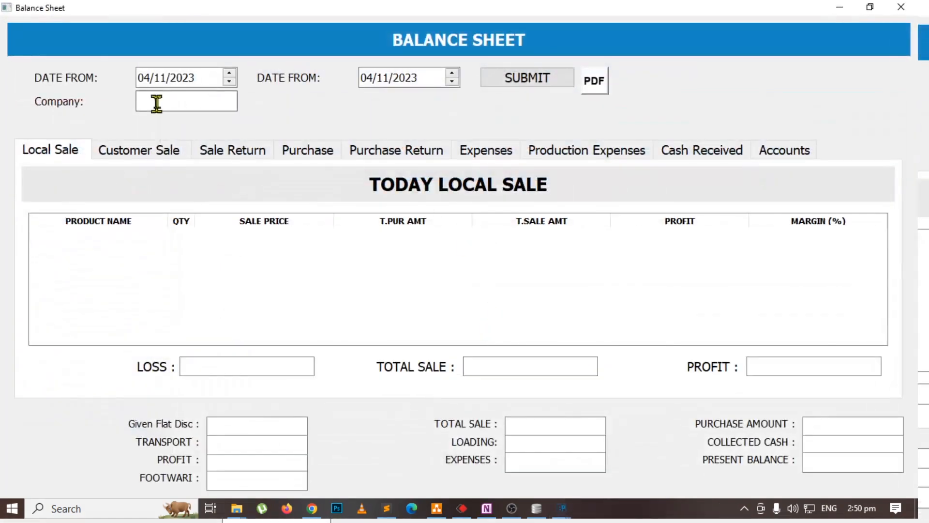
# Step: Switch to the OneNote diagram and highlight the Balance Sheet, Sale Report and Profit & Loss boxes in green
pyautogui.hotkey('alt', 'Tab')
pyautogui.hotkey('alt', 'Tab')
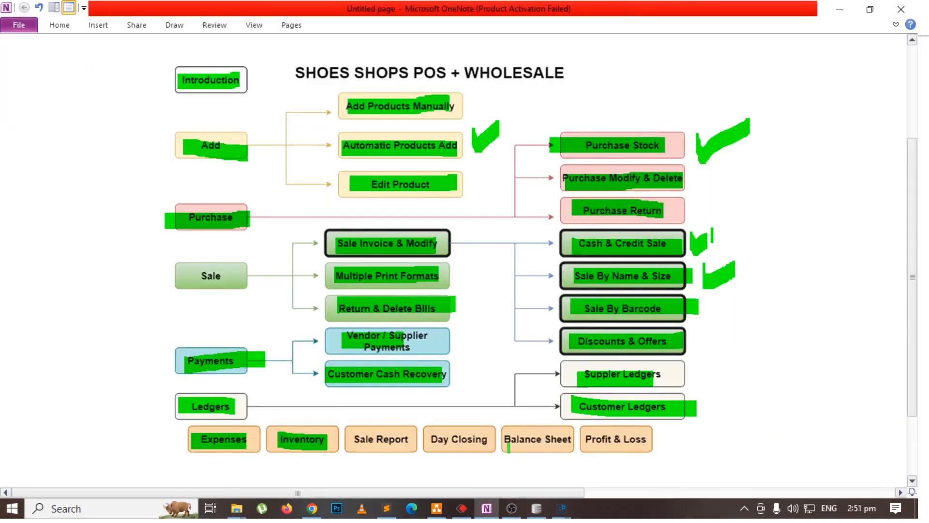
pyautogui.moveTo(506, 441); pyautogui.dragTo(573, 441)
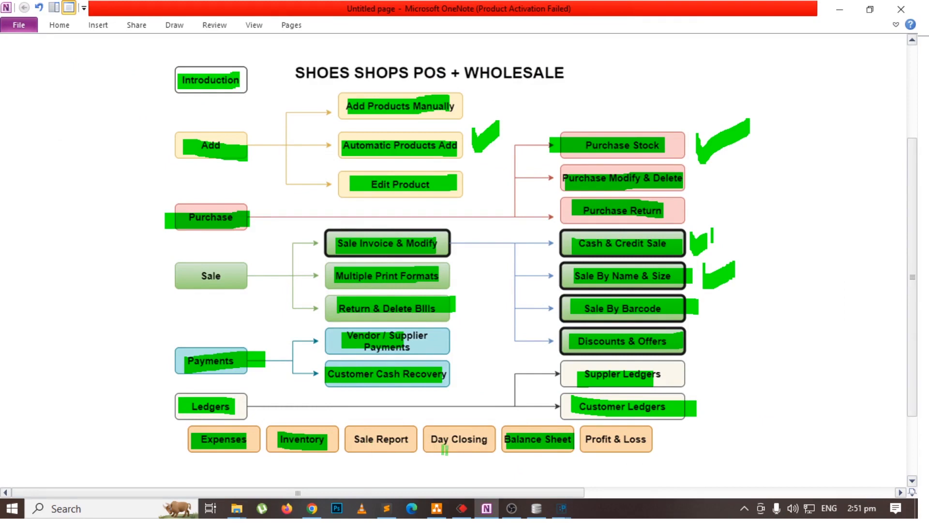
pyautogui.moveTo(348, 438); pyautogui.dragTo(409, 438)
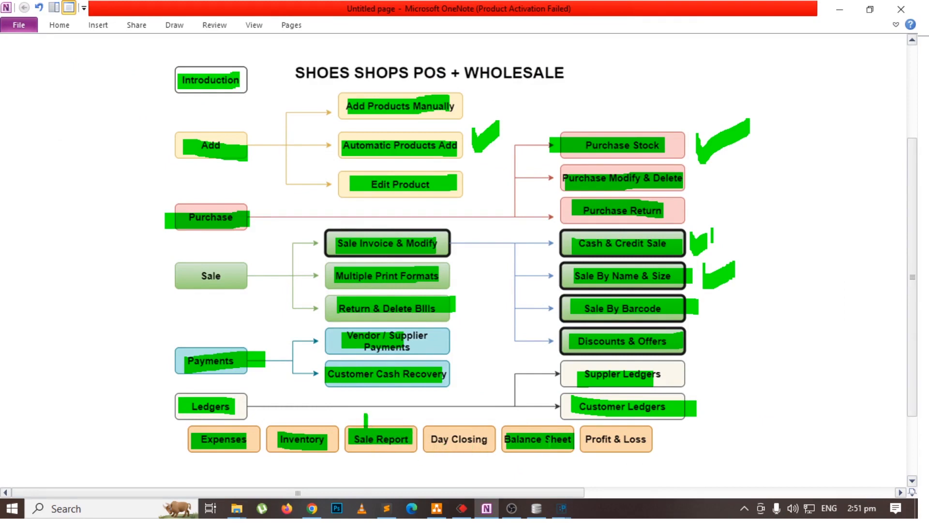
pyautogui.hotkey('alt', 'Tab')
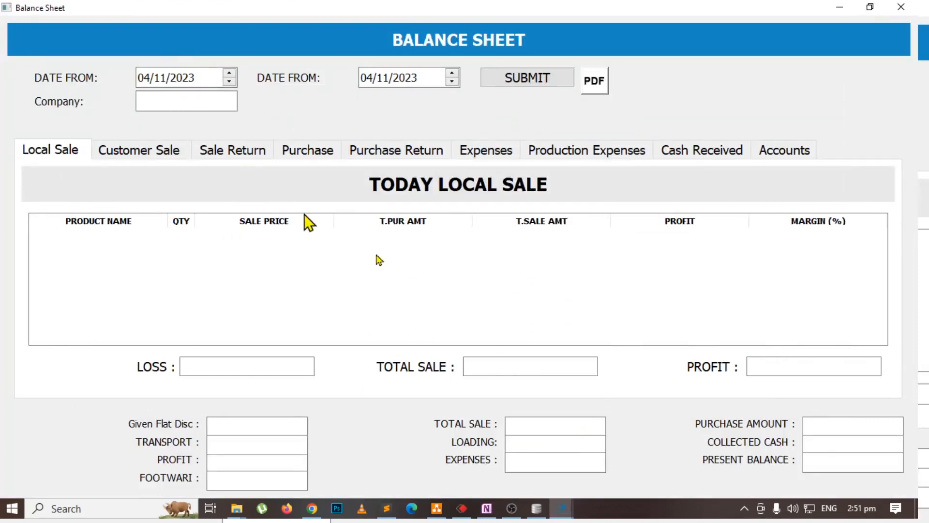
pyautogui.hotkey('alt', 'Tab')
pyautogui.moveTo(588, 439); pyautogui.dragTo(633, 440)
# Step: Open the balance sheet again from the ERP main window and look over the marked topics in the OneNote diagram
pyautogui.hotkey('alt', 'Tab')
pyautogui.hotkey('alt', 'Tab')
pyautogui.hotkey('alt', 'Tab', 'Tab')
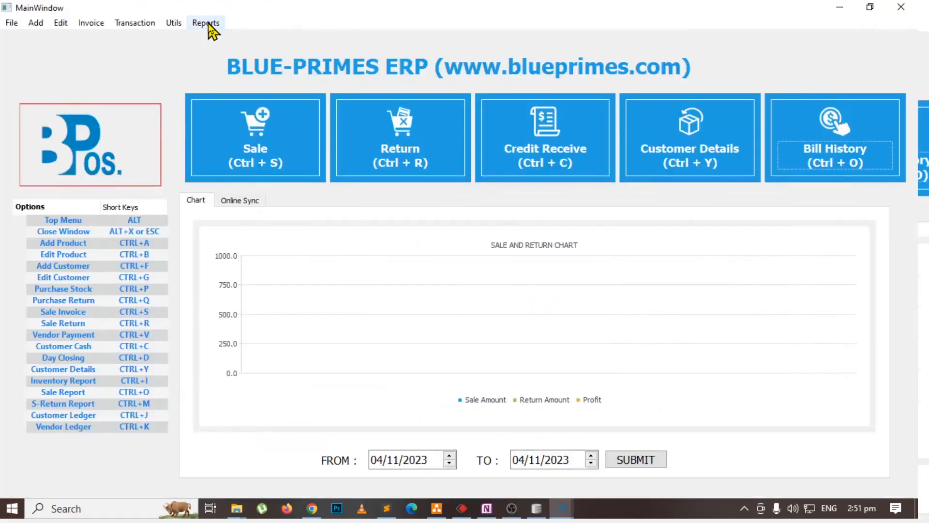
pyautogui.click(206, 24)
pyautogui.click(284, 359)
pyautogui.hotkey('alt', 'Tab')
pyautogui.hotkey('alt', 'Tab')
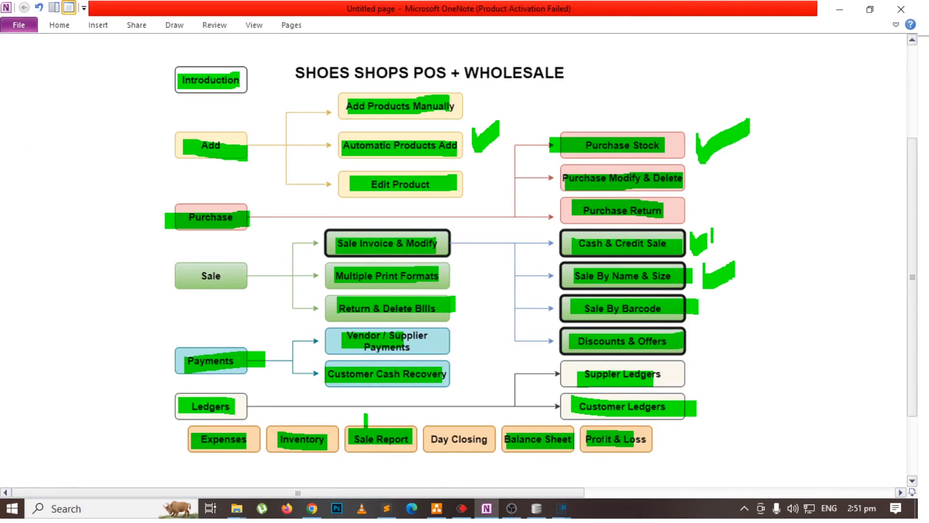
pyautogui.hotkey('alt', 'Tab')
pyautogui.click(305, 170)
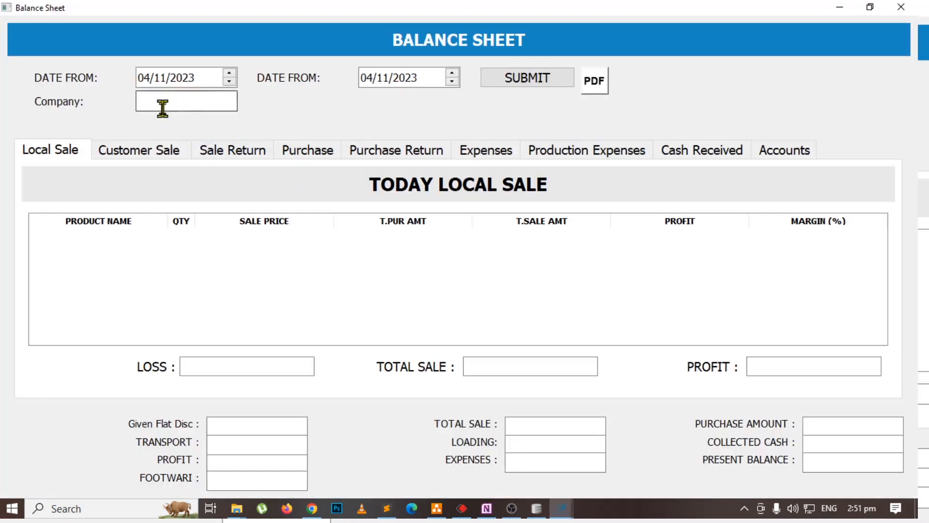
# Step: Return to the ERP main window and open a new balance sheet
pyautogui.hotkey('alt', 'Tab')
pyautogui.press('Tab')
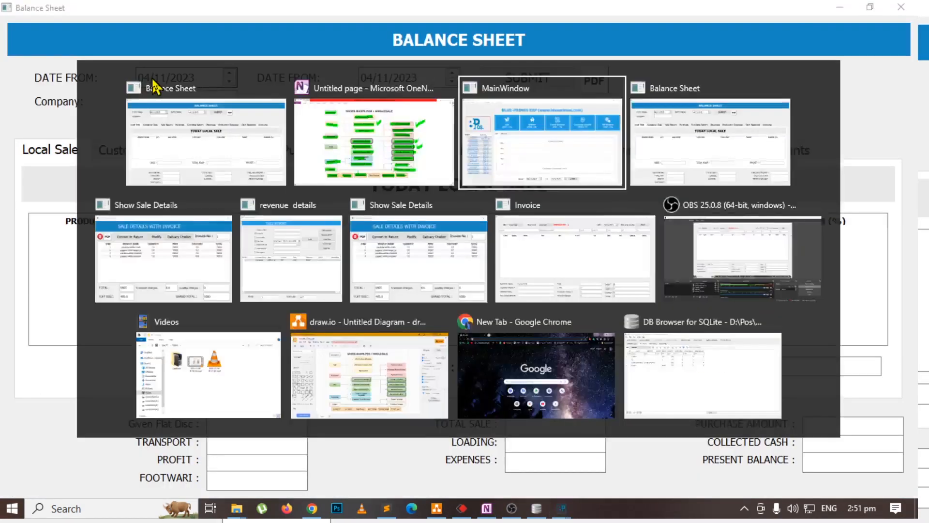
pyautogui.click(202, 23)
pyautogui.click(247, 352)
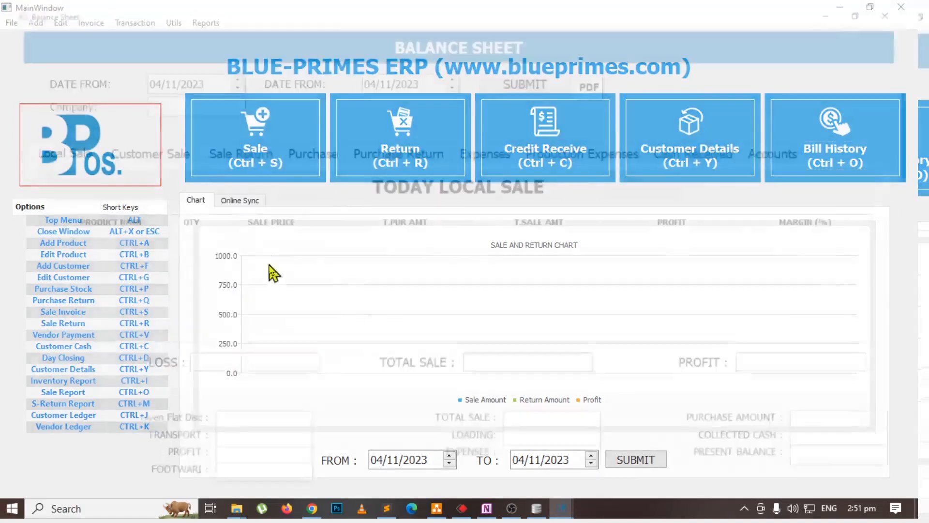
pyautogui.click(191, 96)
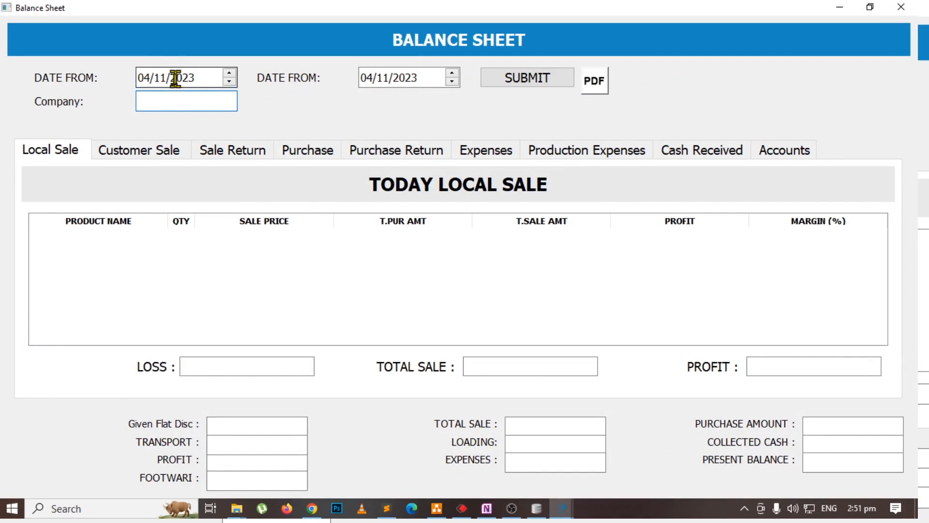
# Step: Set the balance sheet's start date to 04/10/2023 and load the figures for that period
pyautogui.click(168, 78)
pyautogui.press('Down')
pyautogui.click(517, 77)
pyautogui.click(475, 257)
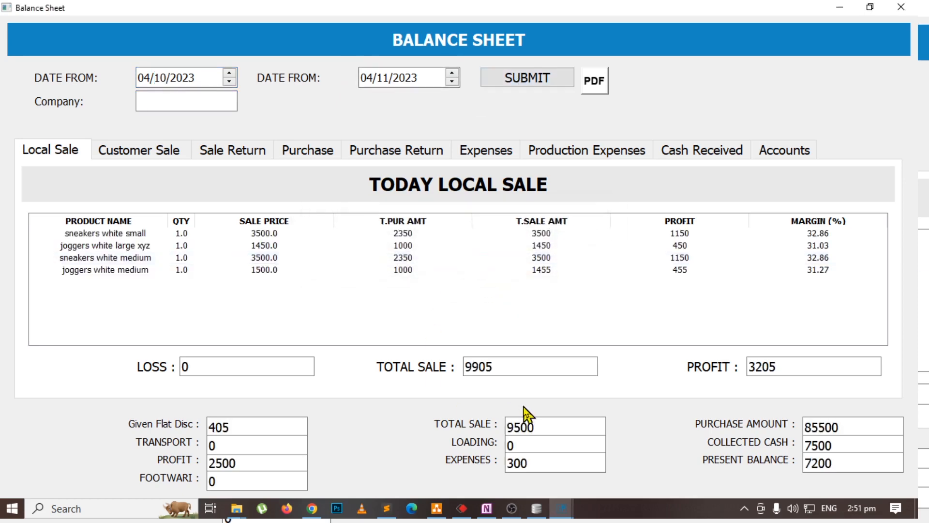
# Step: Check the balance sheet's overall total sale and review the Local Sale, Customer Sale and Sale Return sections
pyautogui.moveTo(544, 427); pyautogui.dragTo(489, 426)
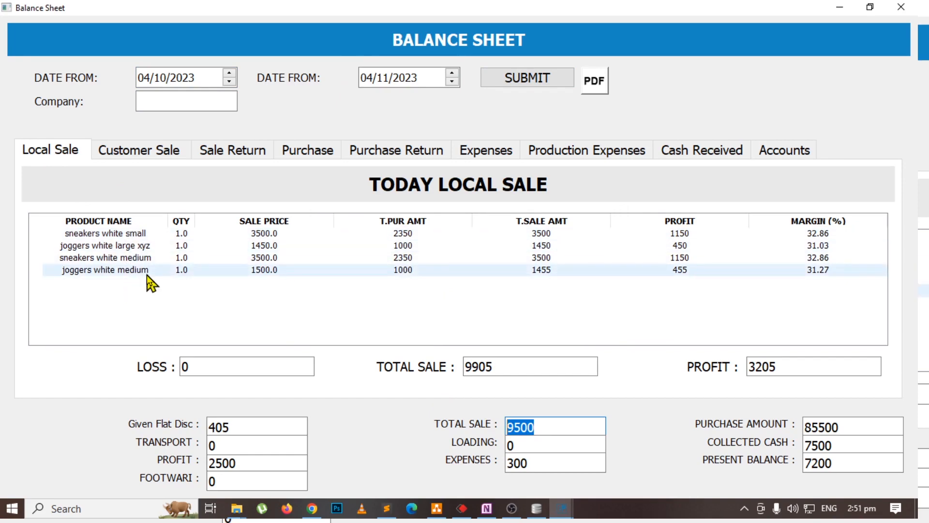
pyautogui.click(127, 155)
pyautogui.click(68, 154)
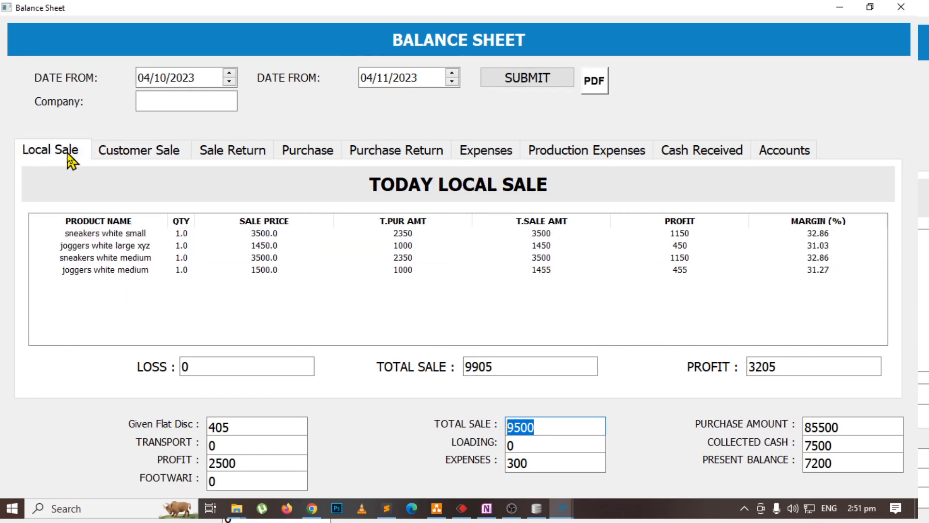
pyautogui.click(131, 153)
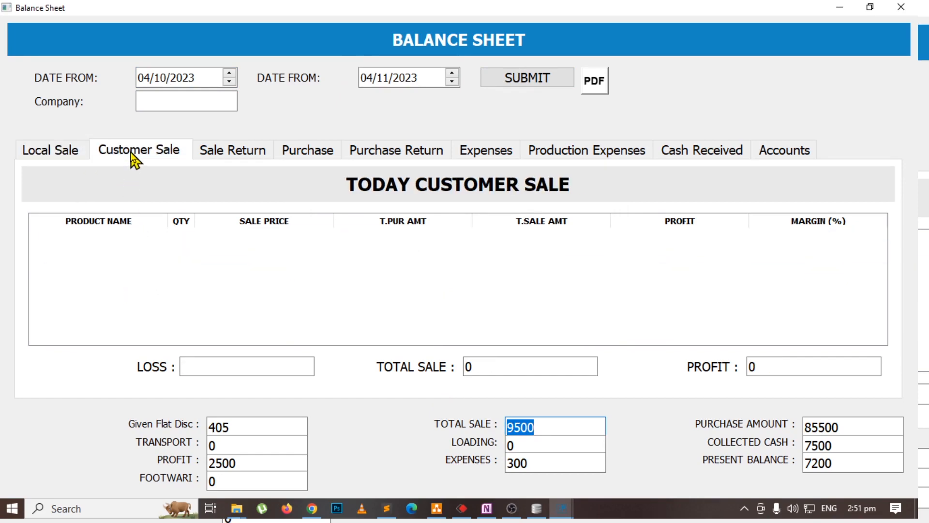
pyautogui.click(258, 149)
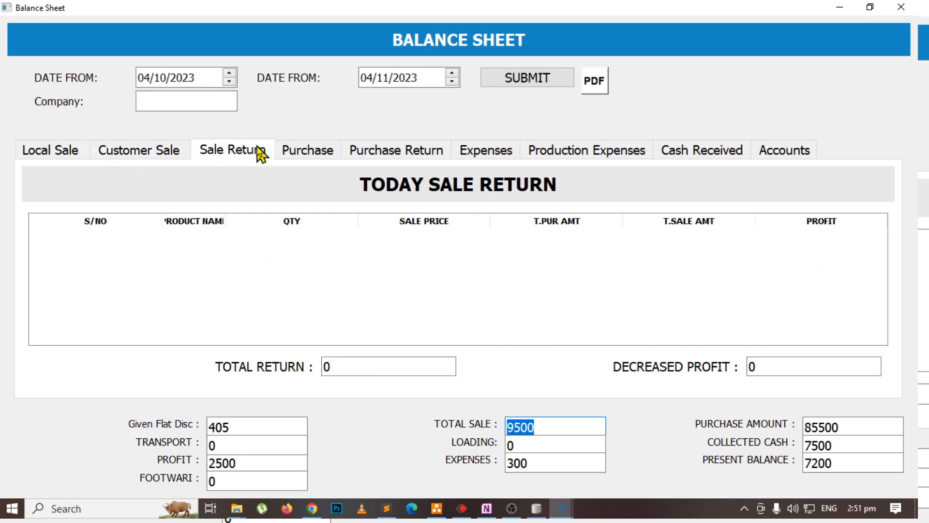
# Step: Review the balance sheet's Purchase, Purchase Return and Expenses sections, checking the food expense and the profit expenses total
pyautogui.click(307, 152)
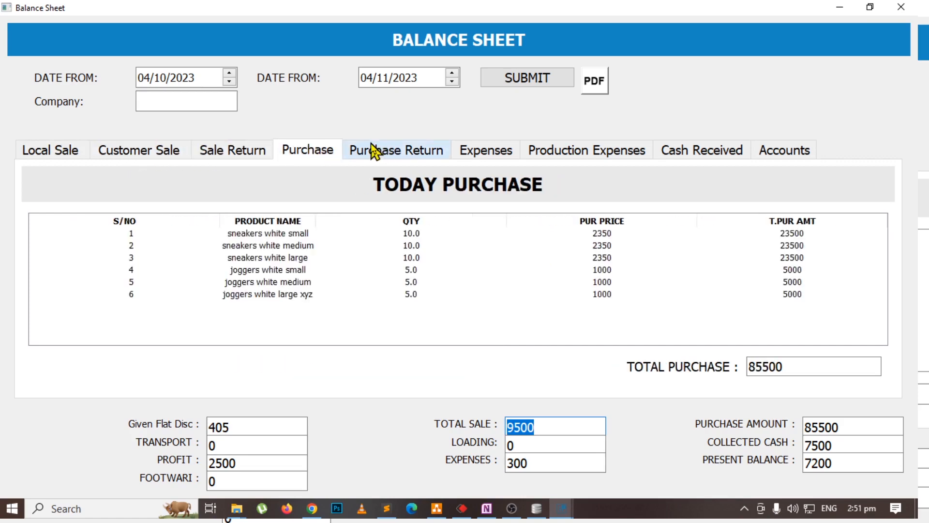
pyautogui.click(385, 154)
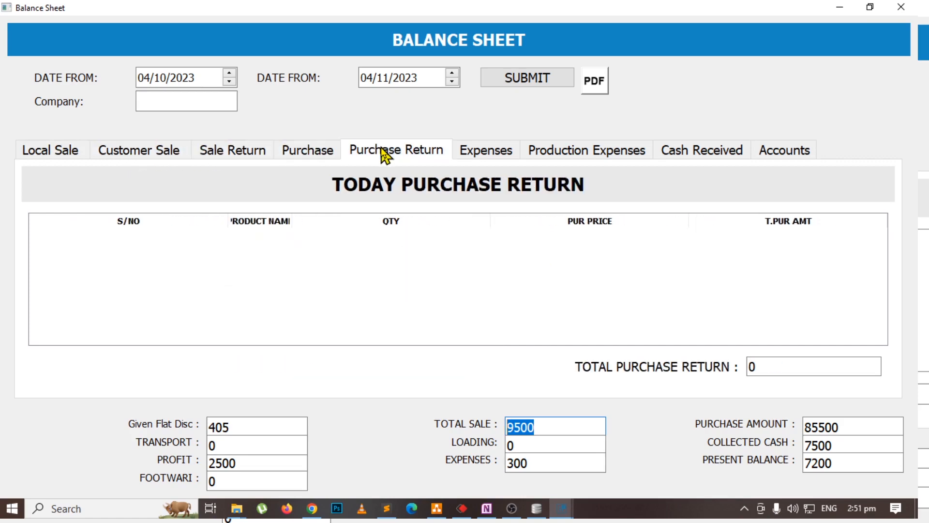
pyautogui.click(508, 152)
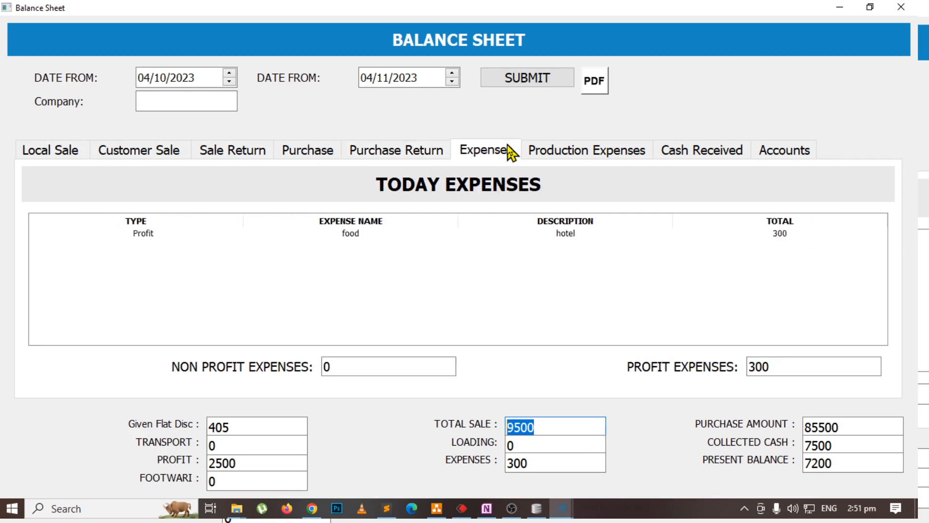
pyautogui.click(571, 241)
pyautogui.doubleClick(764, 367)
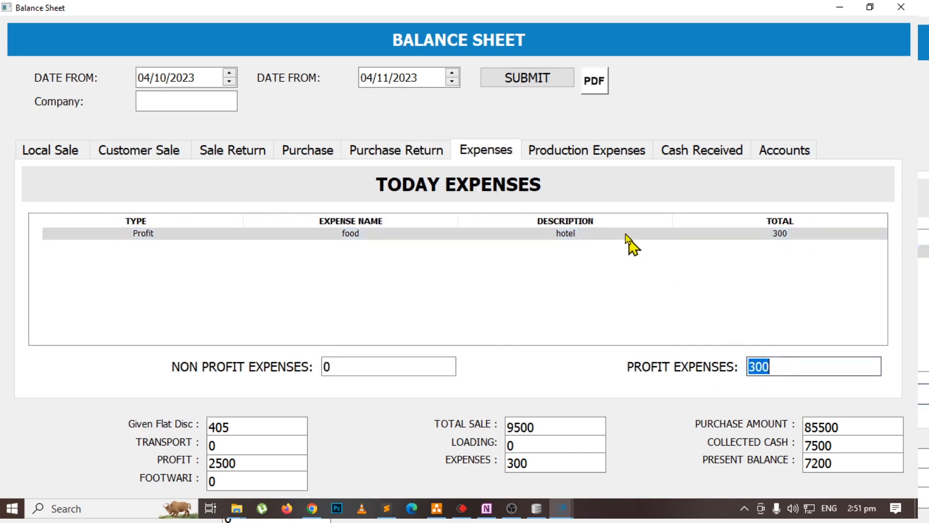
# Step: Review the balance sheet's Production Expenses, Cash Received and Accounts sections
pyautogui.click(600, 156)
pyautogui.click(711, 157)
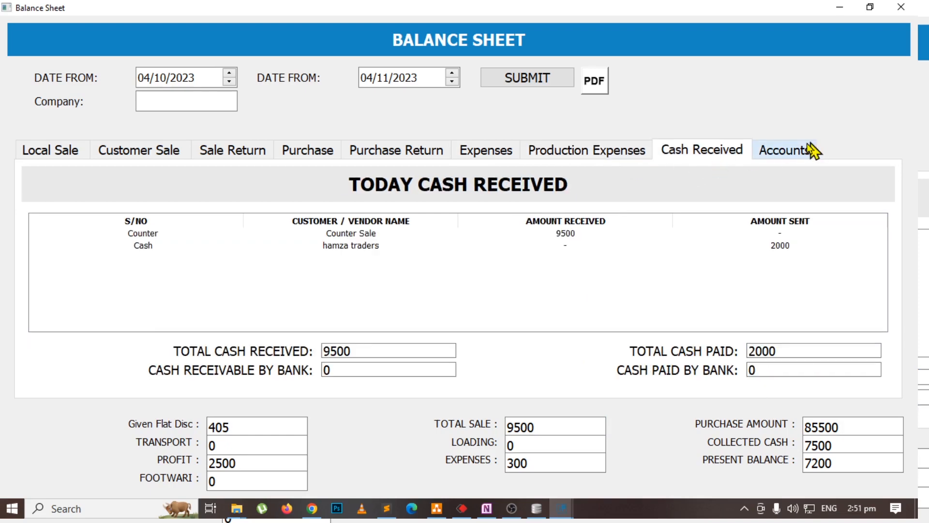
pyautogui.click(794, 154)
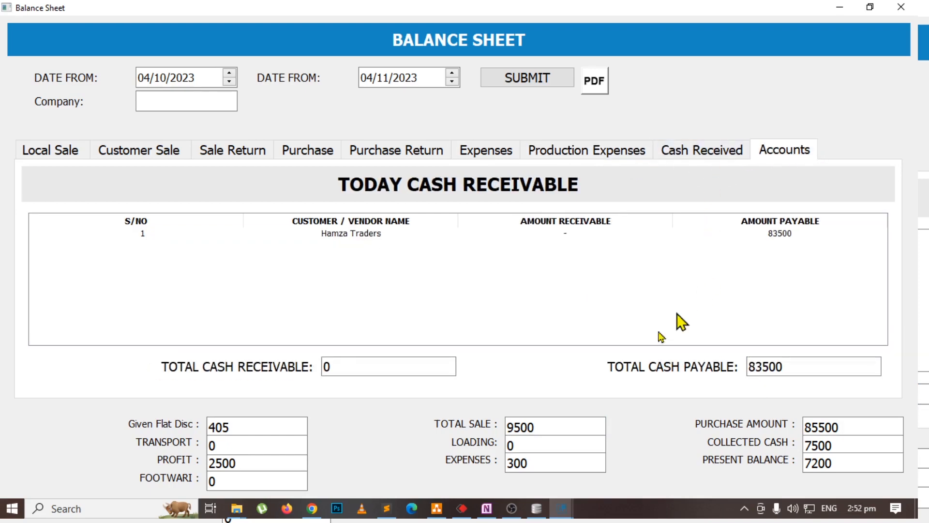
# Step: Examine the expenses, given flat discount and profit figures in the balance sheet summary
pyautogui.moveTo(280, 469); pyautogui.dragTo(129, 475)
pyautogui.click(506, 457)
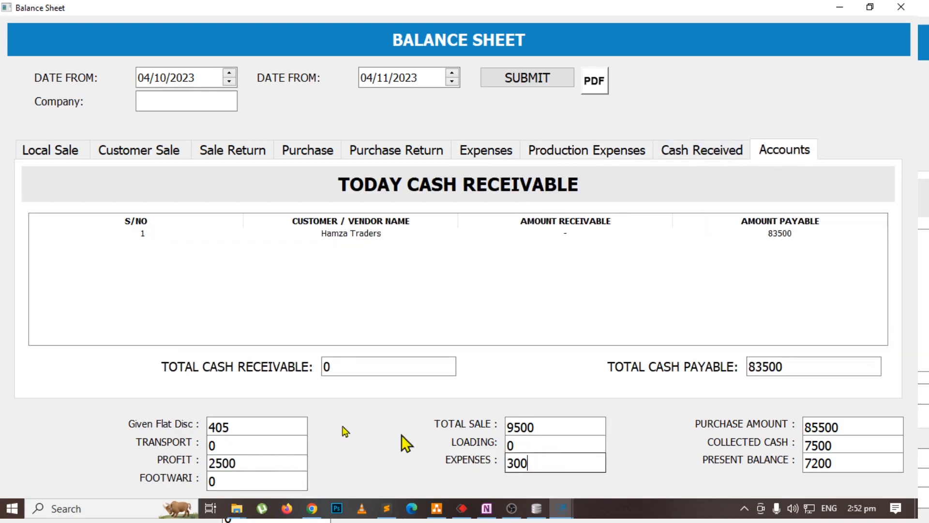
pyautogui.moveTo(252, 427); pyautogui.dragTo(167, 428)
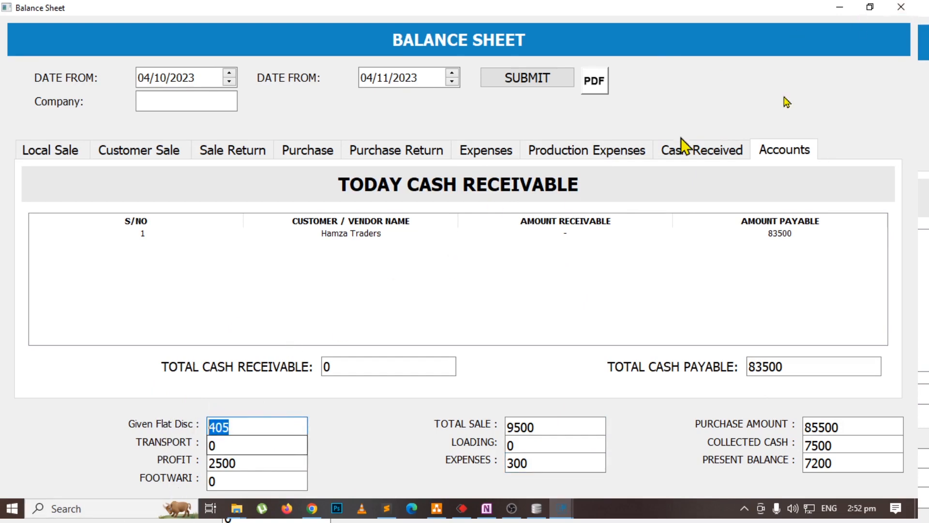
pyautogui.moveTo(244, 463); pyautogui.dragTo(210, 462)
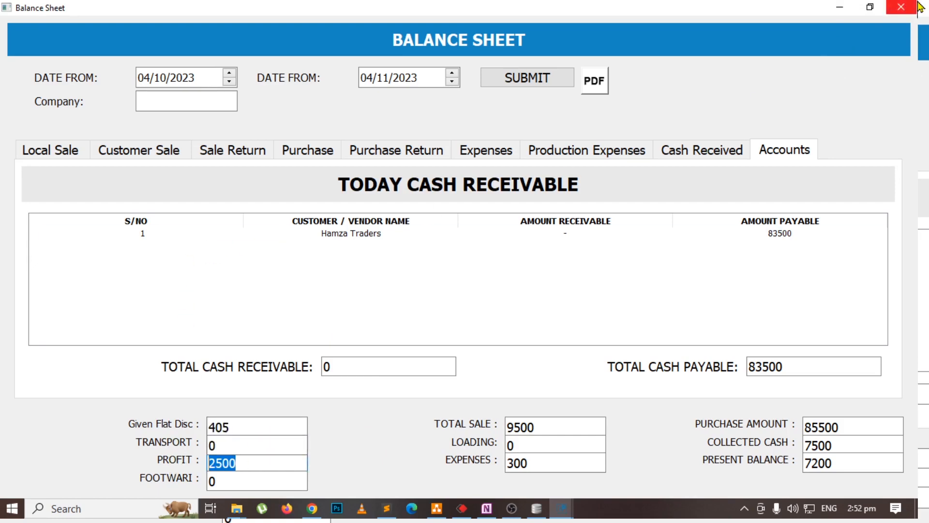
pyautogui.hotkey('alt', 'Tab')
pyautogui.hotkey('alt', 'Tab')
pyautogui.hotkey('alt', 'Tab')
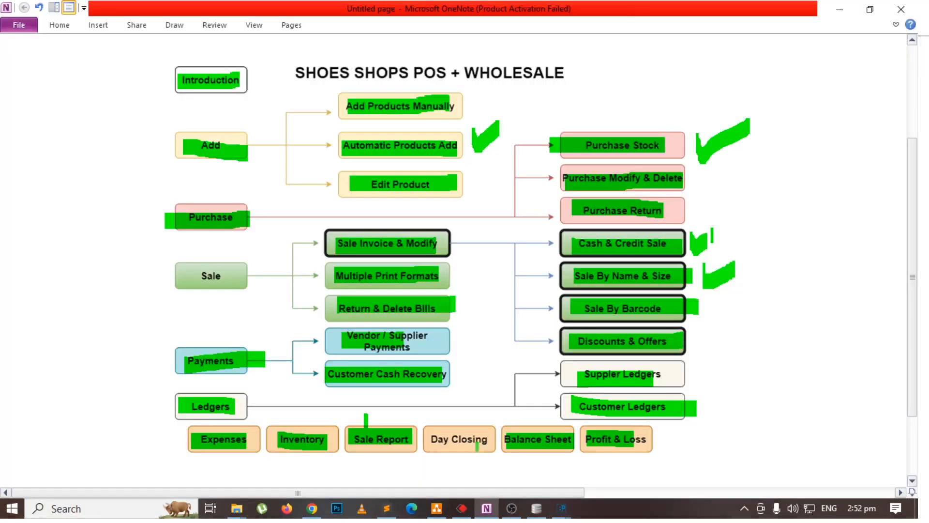
pyautogui.moveTo(428, 448); pyautogui.dragTo(499, 446)
pyautogui.hotkey('ctrl', 'z')
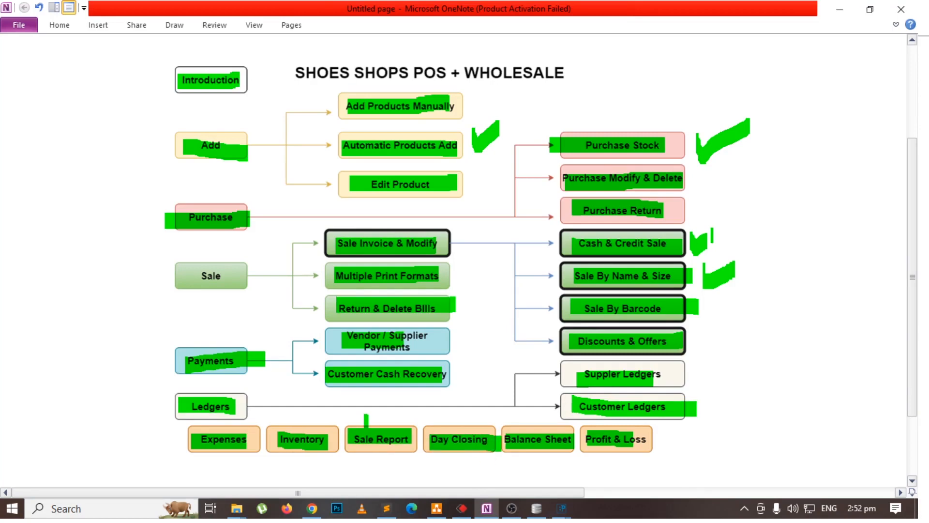
# Step: Switch to the POS main window and review the Generate Closing Receipt window used for performing the closing
pyautogui.hotkey('alt', 'Tab')
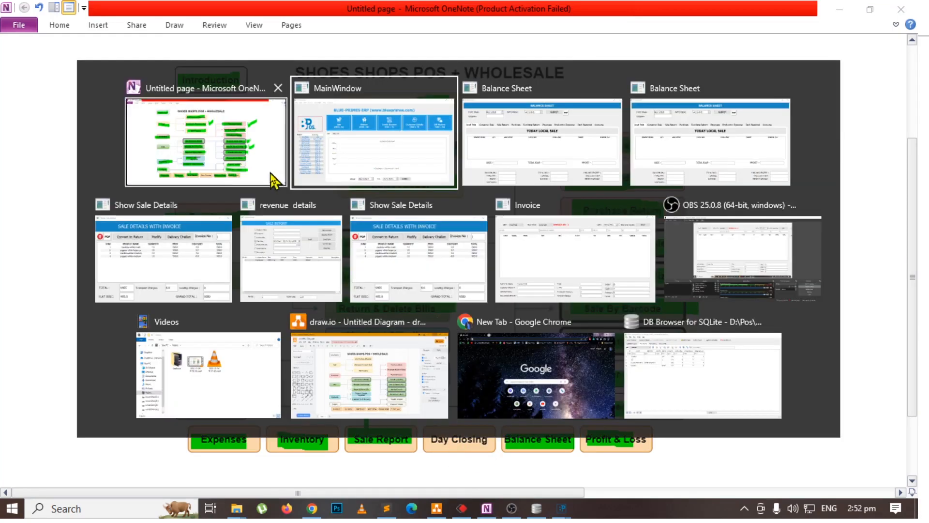
pyautogui.click(167, 23)
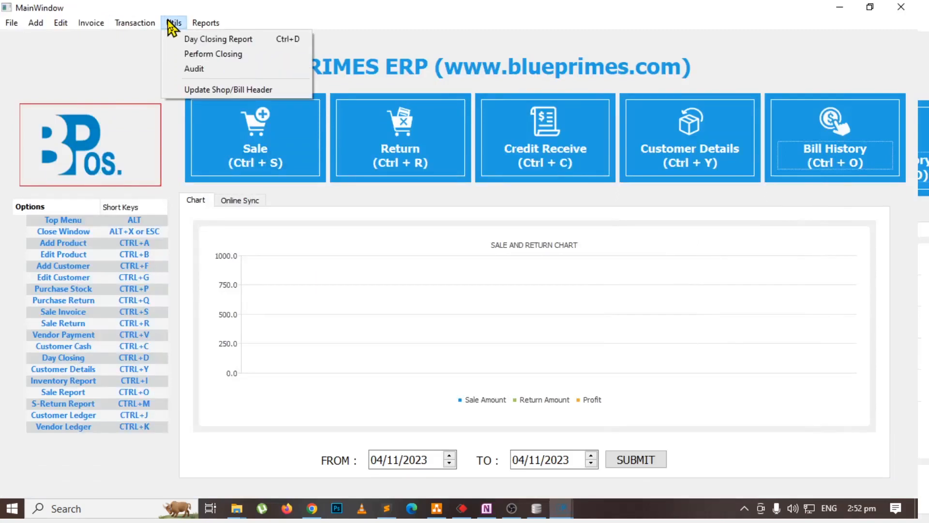
pyautogui.click(189, 54)
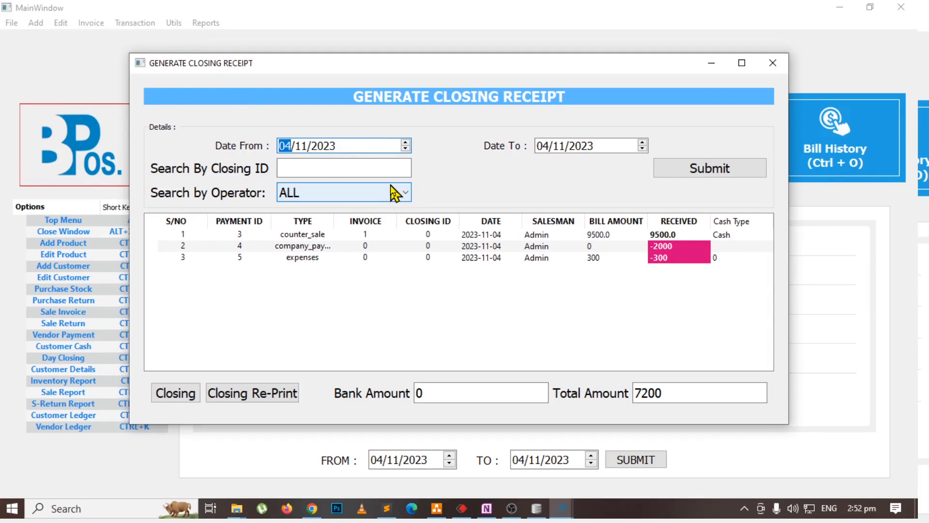
pyautogui.press('Escape')
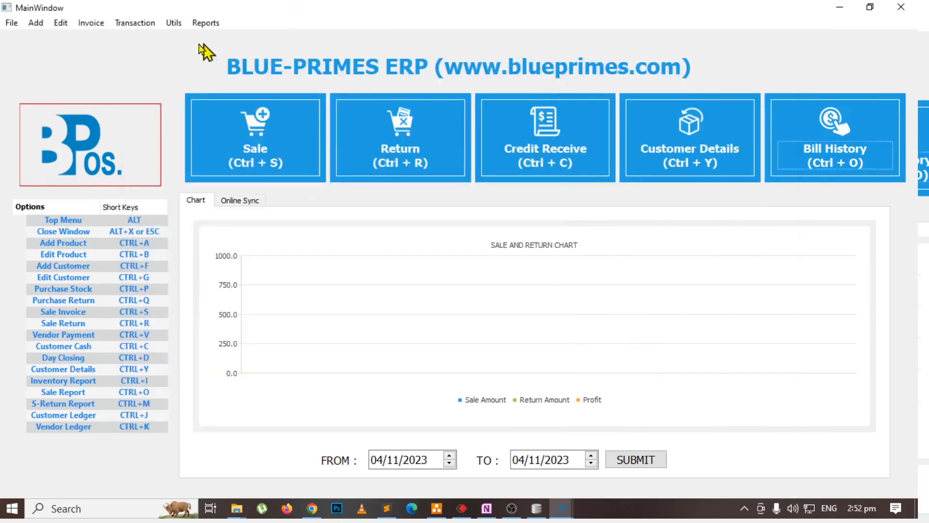
pyautogui.click(173, 24)
pyautogui.click(206, 54)
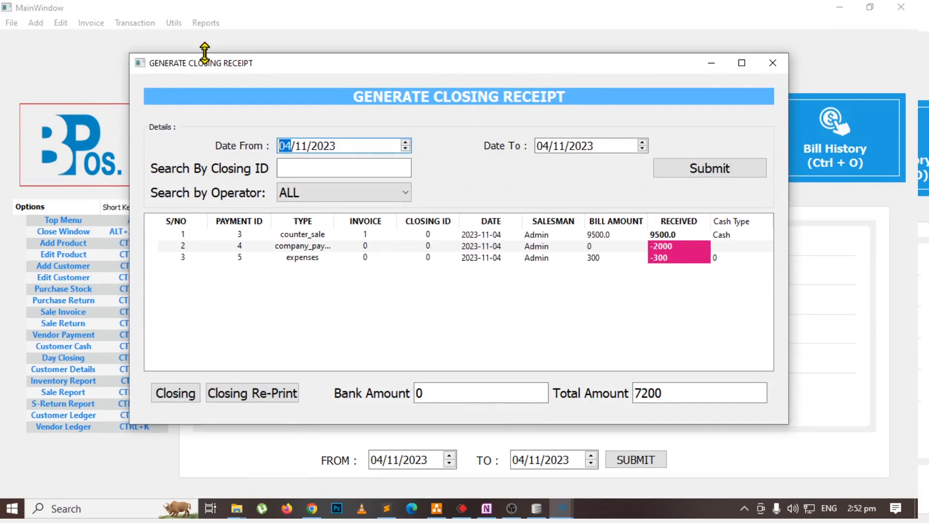
pyautogui.press('Escape')
# Step: Generate the day closing report for 04/11/2023 as a PDF
pyautogui.click(174, 22)
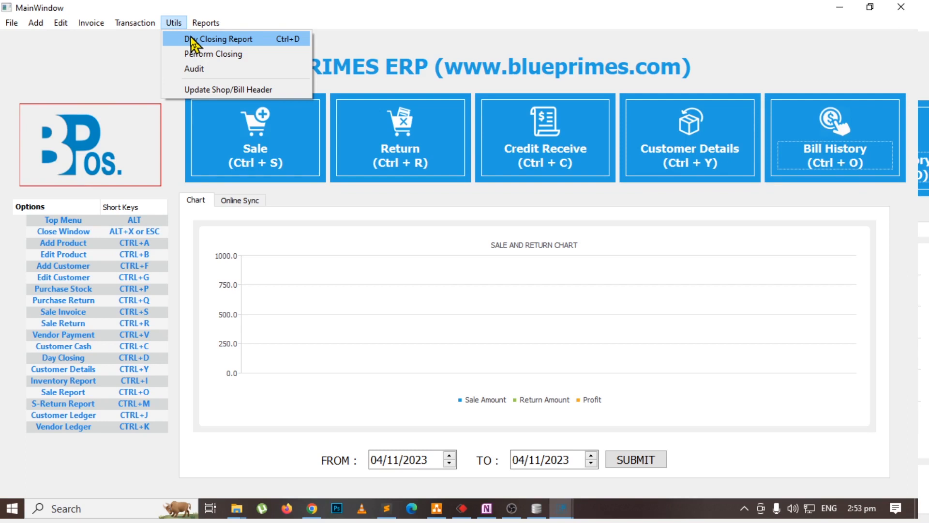
pyautogui.click(192, 43)
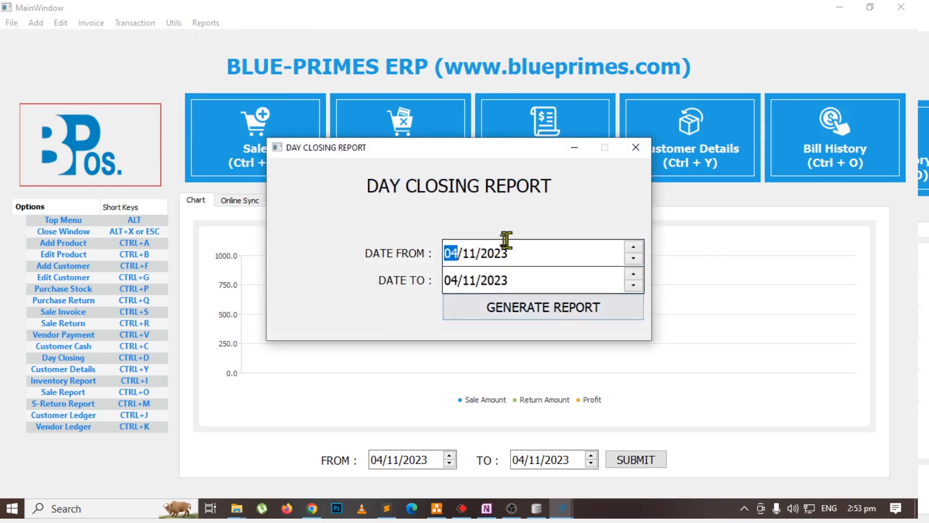
pyautogui.click(484, 323)
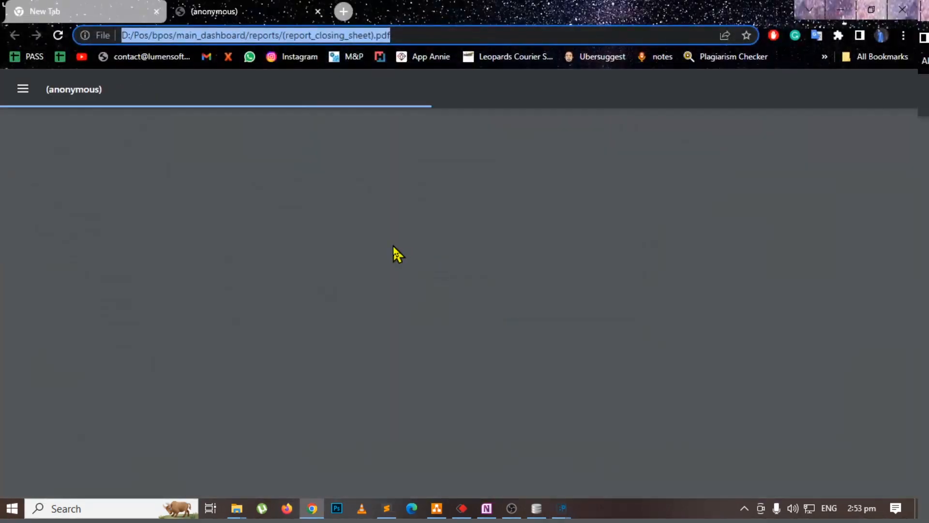
pyautogui.scroll(-3, 421, 322)
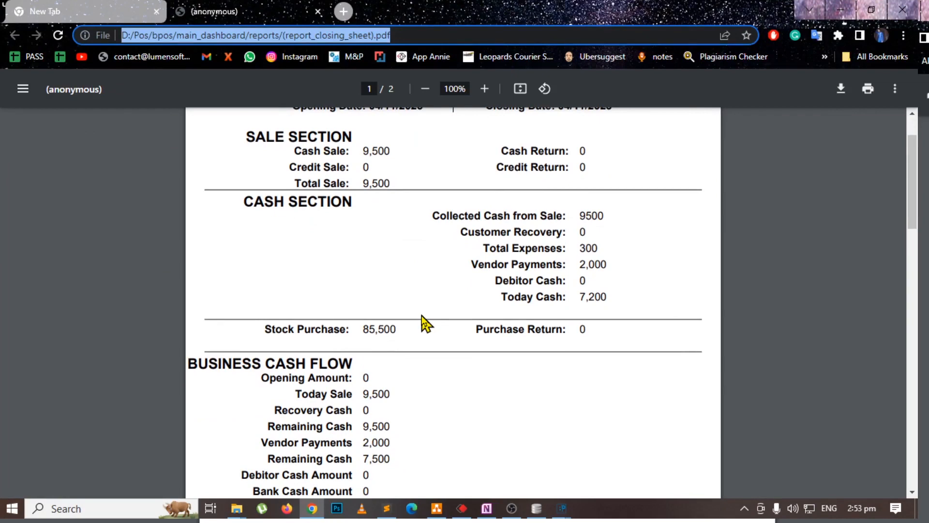
pyautogui.scroll(3, 411, 309)
# Step: Review the closing summary's opening and closing dates and the sale section's cash, credit, total sale and return figures
pyautogui.moveTo(387, 146); pyautogui.dragTo(525, 146)
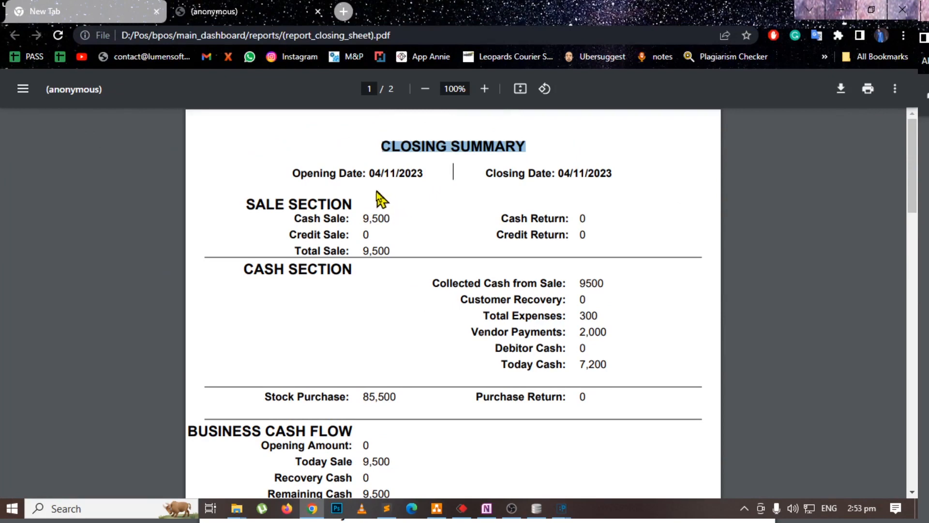
pyautogui.moveTo(293, 173); pyautogui.dragTo(622, 173)
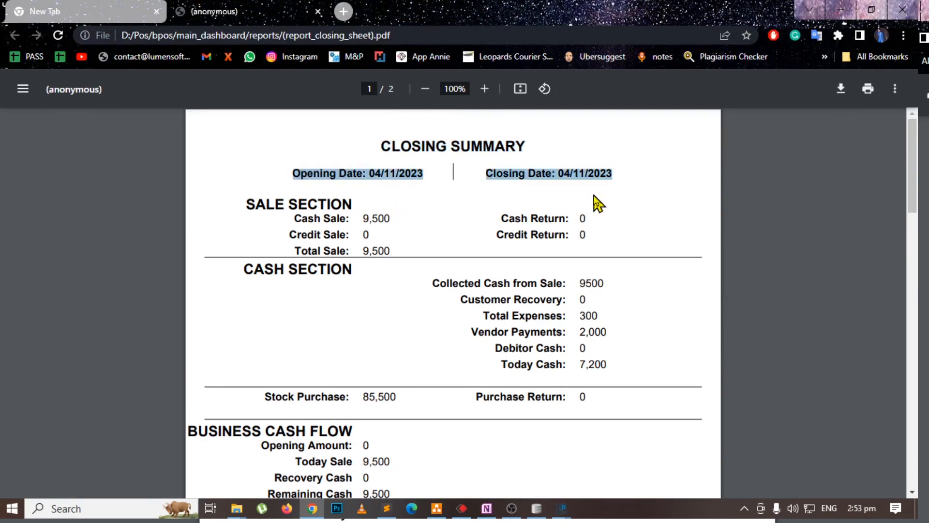
pyautogui.moveTo(246, 204); pyautogui.dragTo(355, 207)
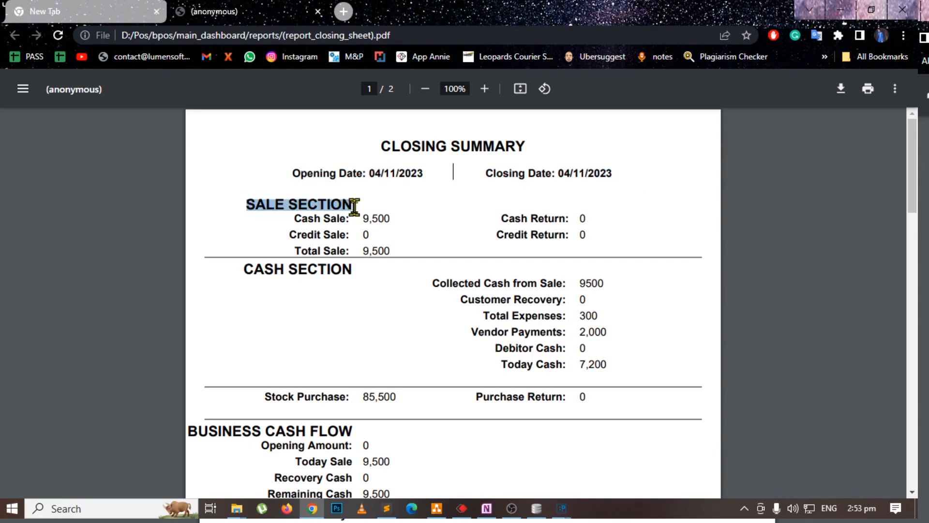
pyautogui.click(235, 275)
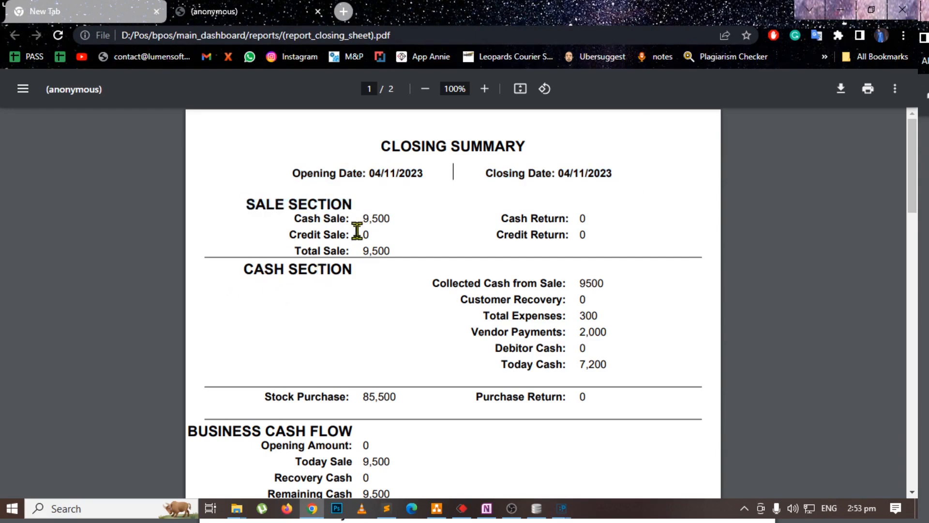
pyautogui.moveTo(294, 218); pyautogui.dragTo(395, 223)
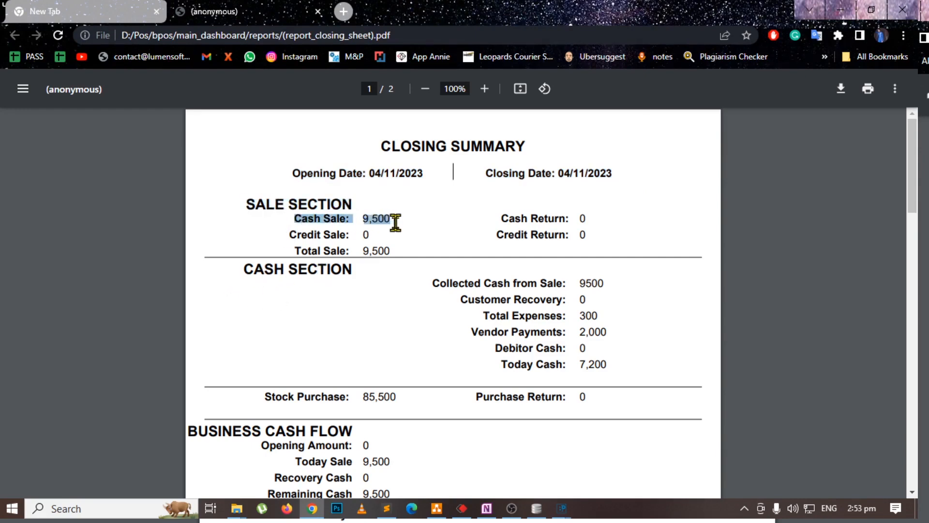
pyautogui.moveTo(290, 234); pyautogui.dragTo(302, 253)
pyautogui.doubleClick(537, 218)
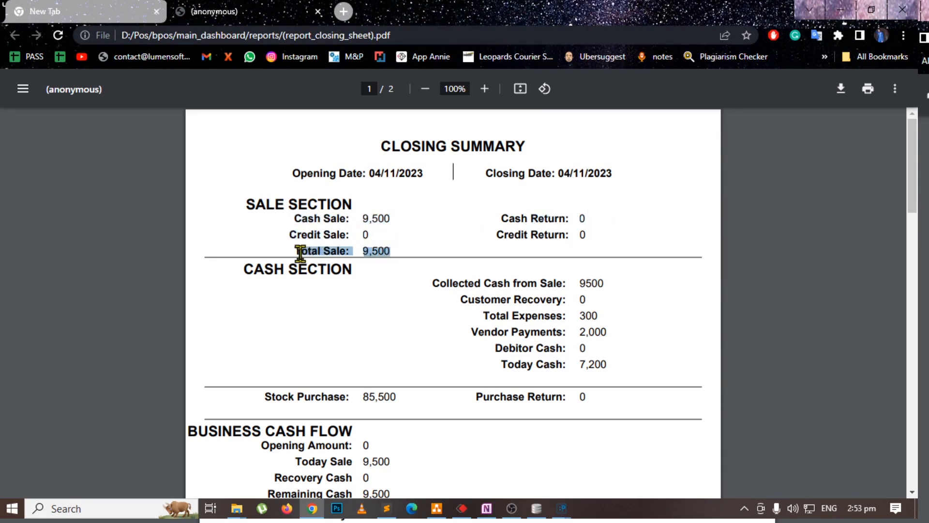
# Step: Review the cash section's customer recovery, total expenses, vendor payments, debitor cash and today cash figures
pyautogui.moveTo(239, 272); pyautogui.dragTo(371, 271)
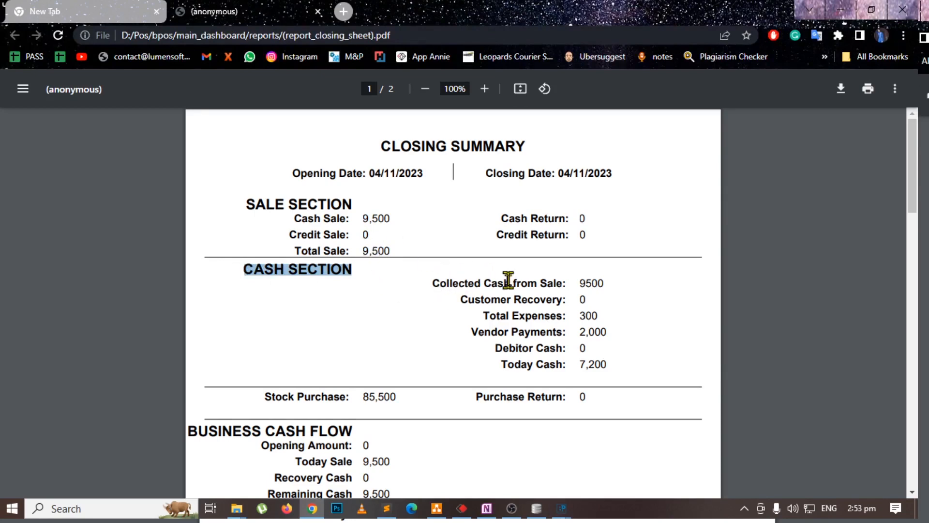
pyautogui.click(330, 203)
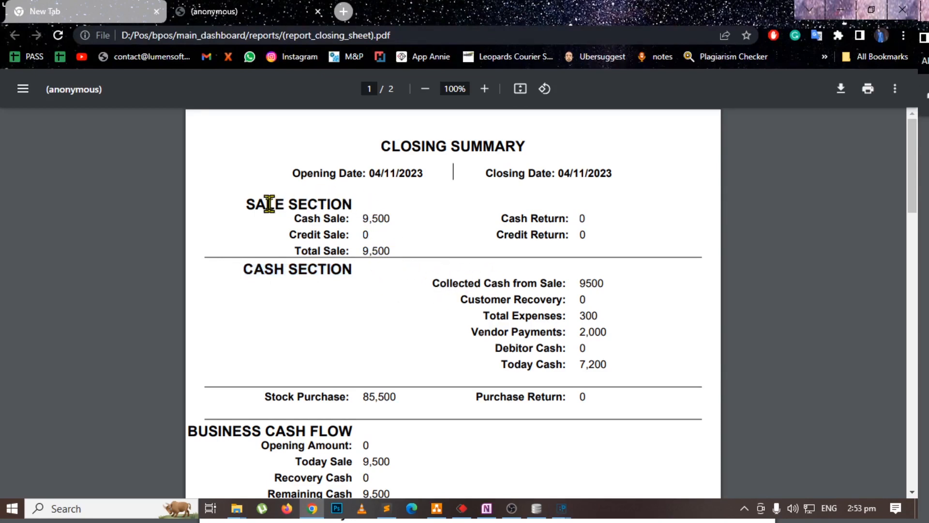
pyautogui.moveTo(368, 235); pyautogui.dragTo(356, 236)
pyautogui.moveTo(610, 286); pyautogui.dragTo(592, 302)
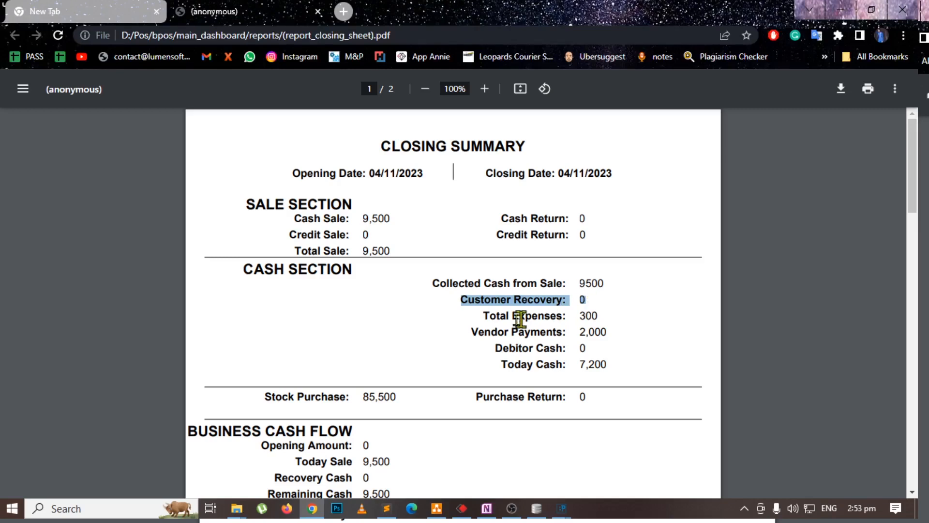
pyautogui.moveTo(483, 315); pyautogui.dragTo(607, 319)
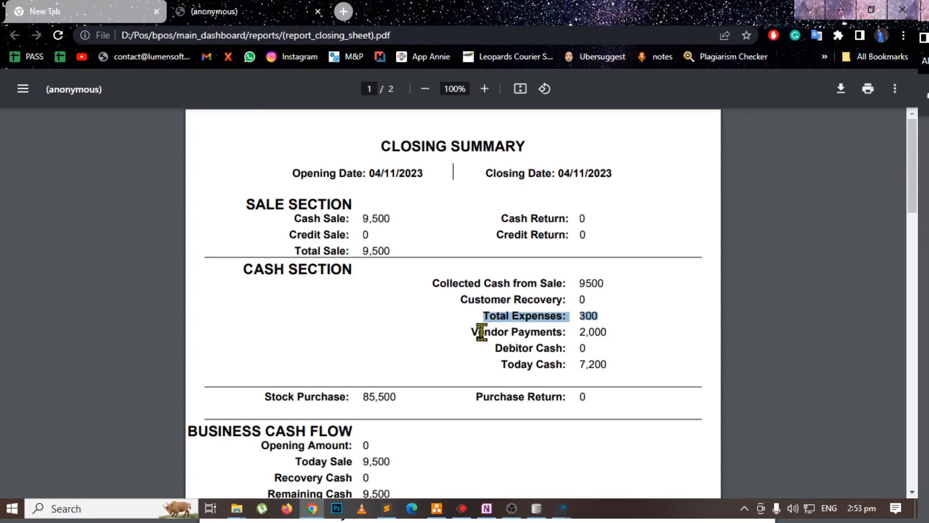
pyautogui.moveTo(467, 332); pyautogui.dragTo(628, 336)
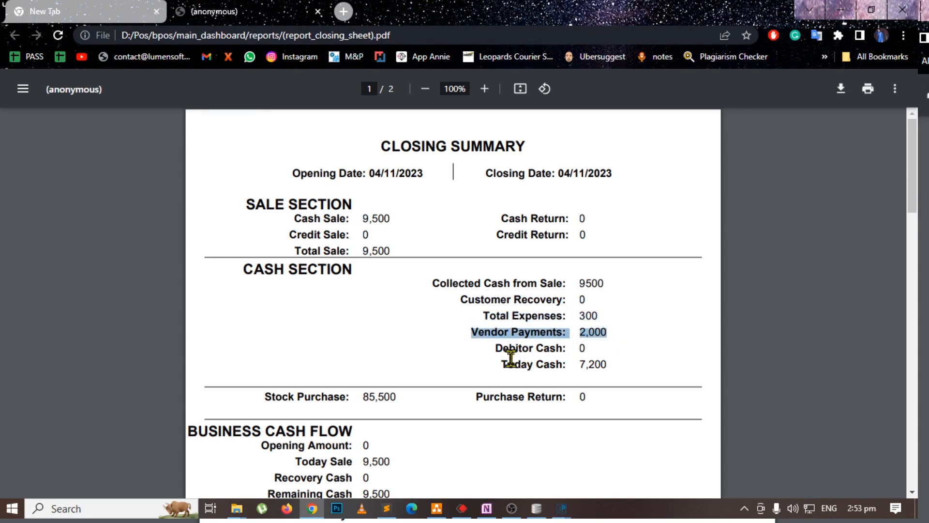
pyautogui.moveTo(495, 348); pyautogui.dragTo(586, 348)
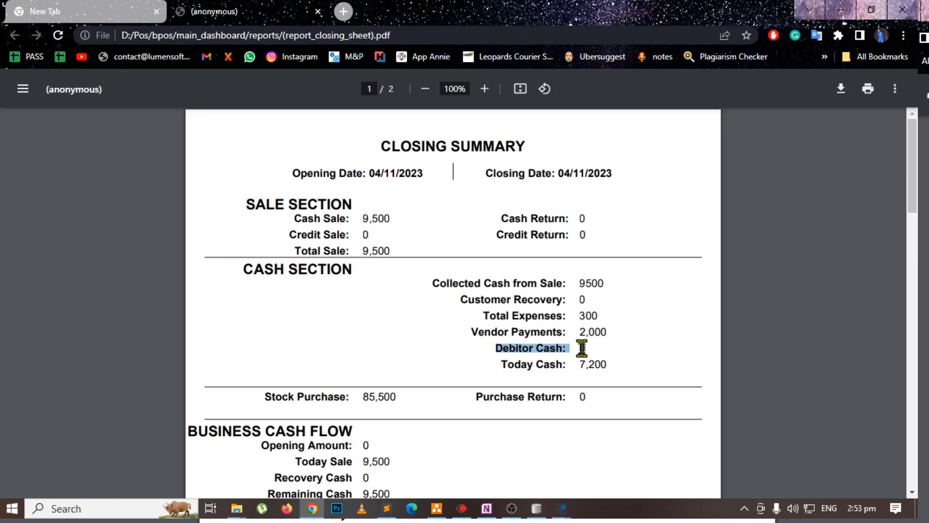
pyautogui.click(596, 349)
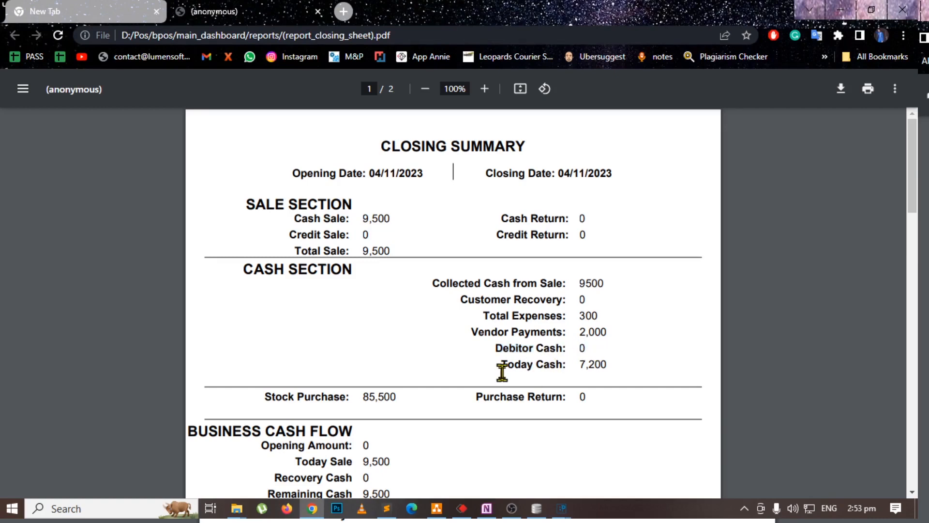
pyautogui.moveTo(502, 367); pyautogui.dragTo(611, 365)
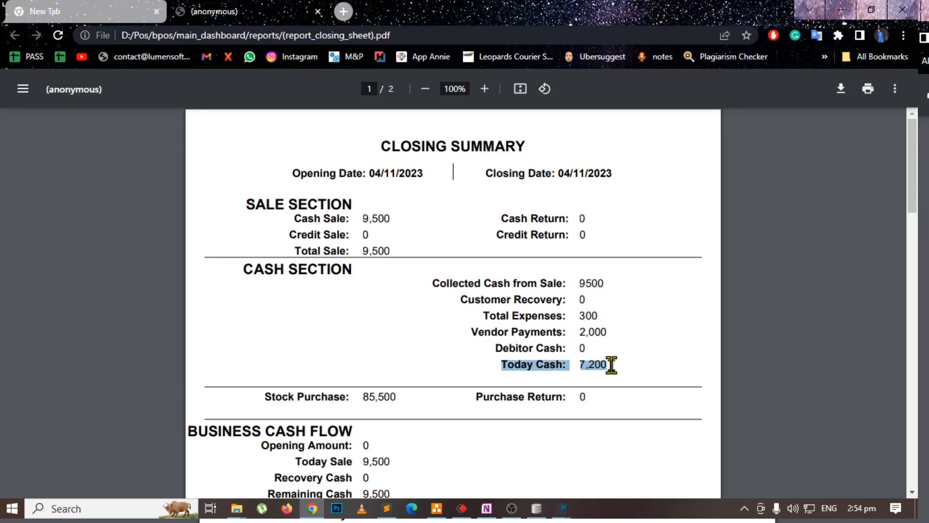
pyautogui.click(611, 365)
# Step: Check the stock purchase and purchase return figures in the closing summary
pyautogui.scroll(-3, 612, 365)
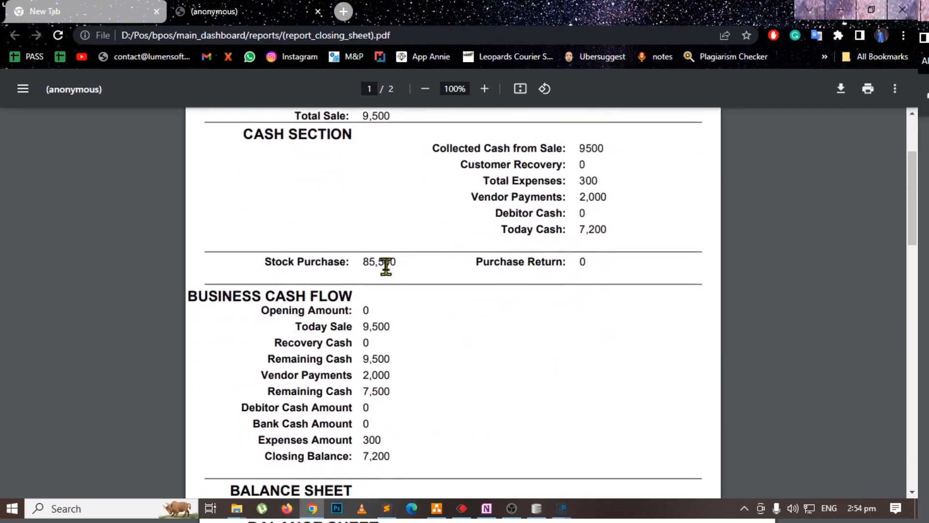
pyautogui.moveTo(395, 262); pyautogui.dragTo(365, 264)
pyautogui.moveTo(586, 262); pyautogui.dragTo(470, 261)
# Step: Review the Business Cash Flow section from the opening amount through today sale, vendor payments and remaining cash to the closing balance
pyautogui.scroll(-4, 473, 307)
pyautogui.scroll(3, 494, 311)
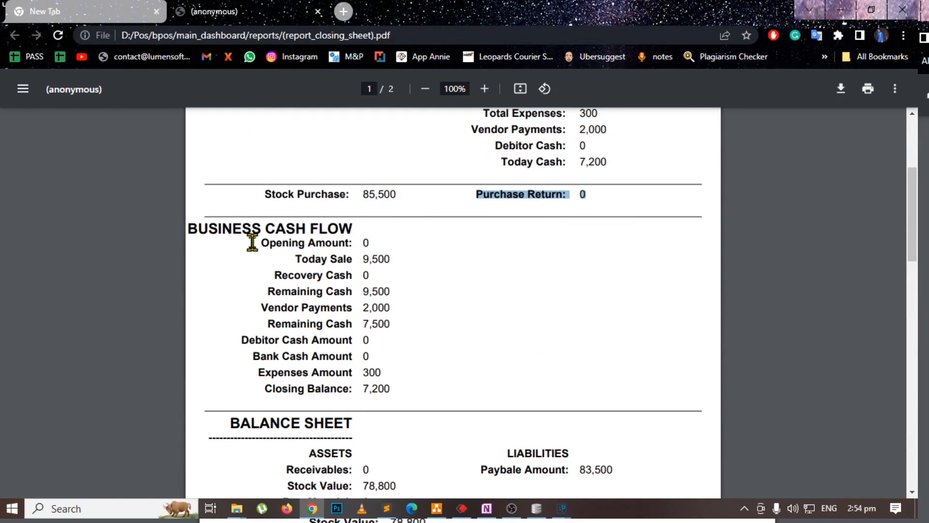
pyautogui.moveTo(252, 242)
pyautogui.mouseDown()
pyautogui.moveTo(378, 242)
pyautogui.moveTo(247, 243)
pyautogui.mouseUp()
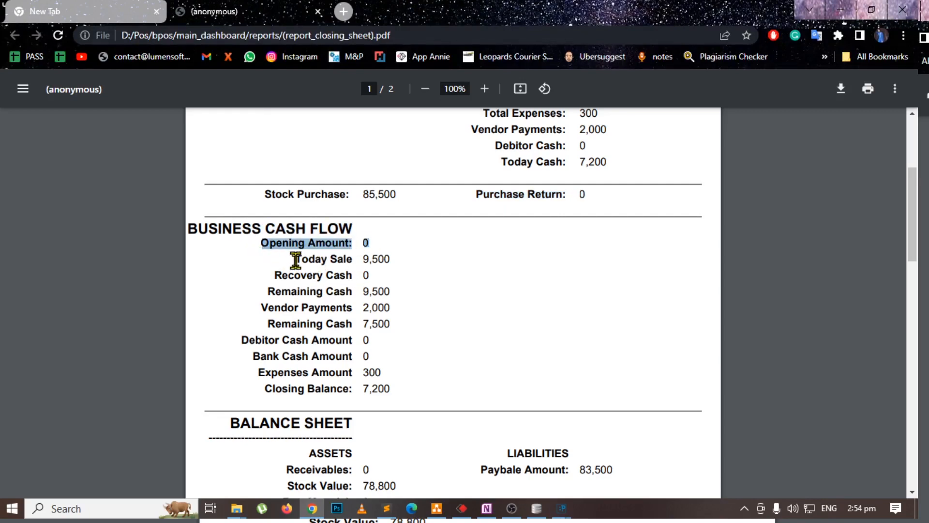
pyautogui.moveTo(395, 260); pyautogui.dragTo(296, 258)
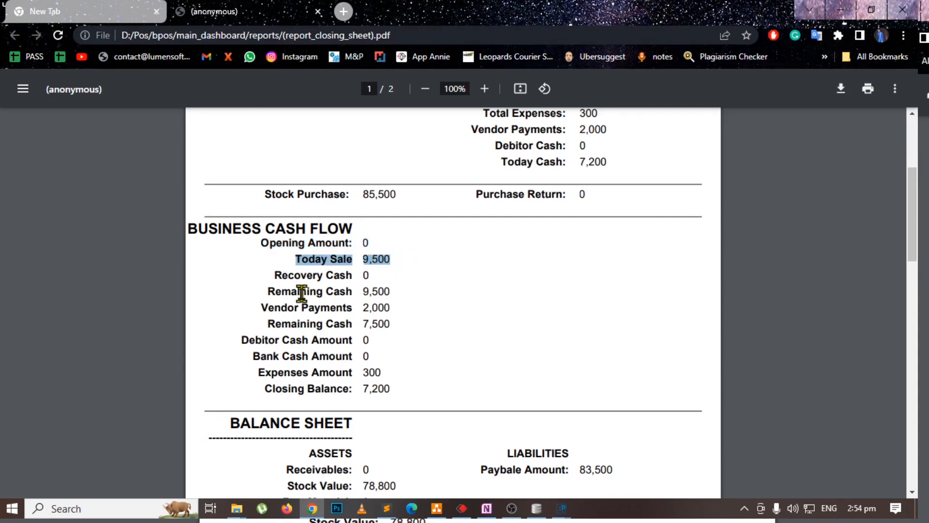
pyautogui.moveTo(377, 279); pyautogui.dragTo(396, 310)
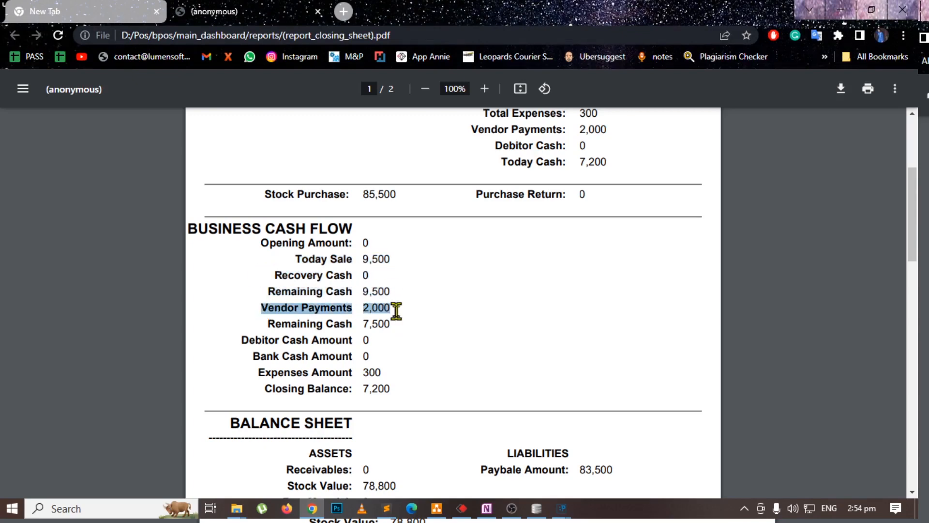
pyautogui.moveTo(270, 324); pyautogui.dragTo(397, 319)
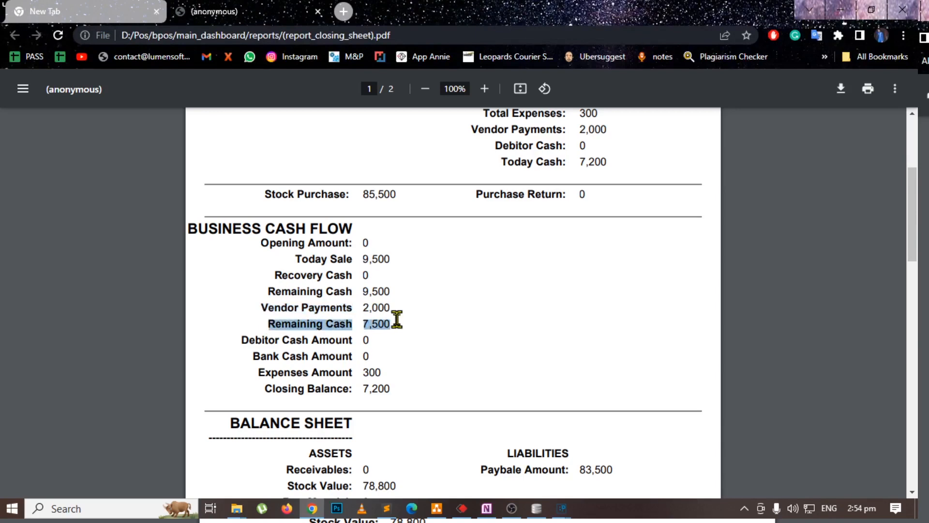
pyautogui.moveTo(380, 372); pyautogui.dragTo(399, 388)
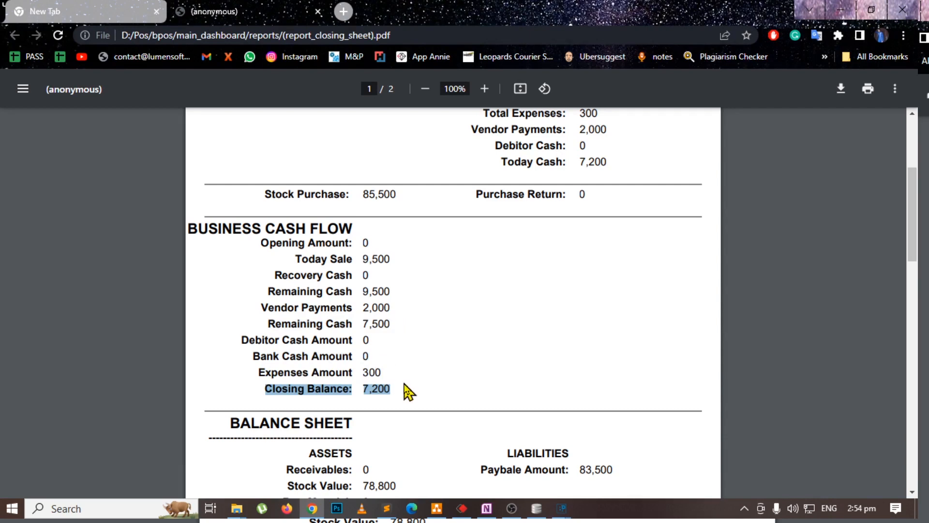
# Step: Examine the Balance Sheet section of the closing report, including the Loan/Investor Amount entry
pyautogui.scroll(-1, 289, 342)
pyautogui.scroll(-3, 392, 338)
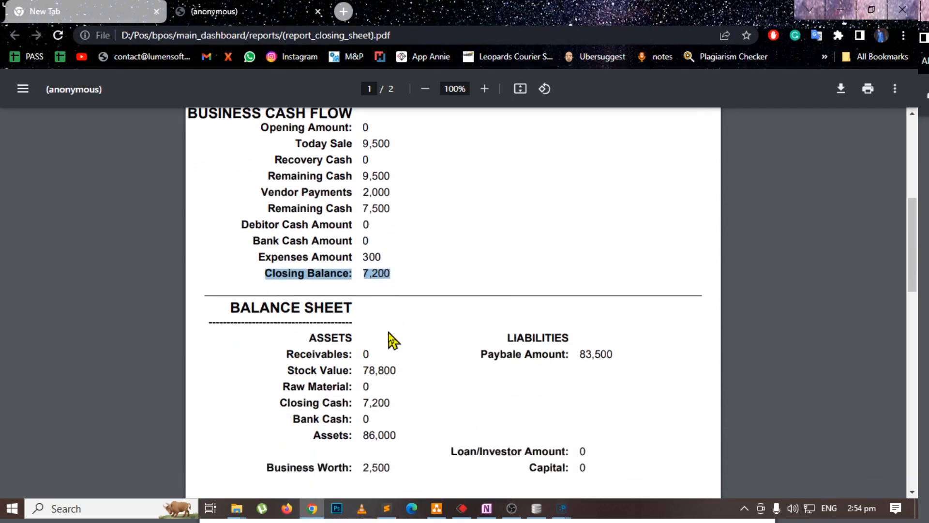
pyautogui.moveTo(237, 218); pyautogui.dragTo(595, 386)
pyautogui.click(623, 383)
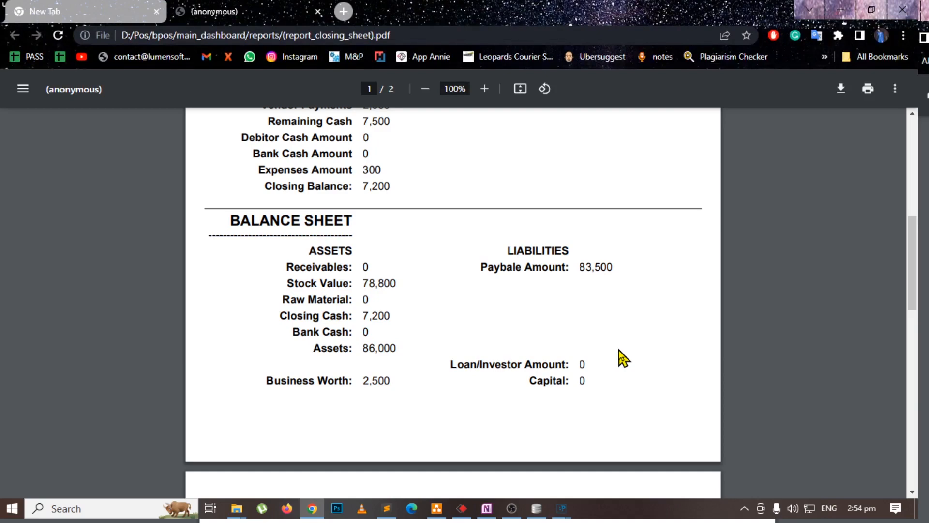
pyautogui.moveTo(449, 364); pyautogui.dragTo(595, 366)
pyautogui.click(594, 366)
pyautogui.moveTo(588, 367); pyautogui.dragTo(581, 367)
# Step: Review the balance sheet's receivables, stock value, closing cash, bank cash and total assets, followed by the payable amount and business worth
pyautogui.moveTo(310, 250); pyautogui.dragTo(380, 251)
pyautogui.moveTo(286, 266); pyautogui.dragTo(358, 265)
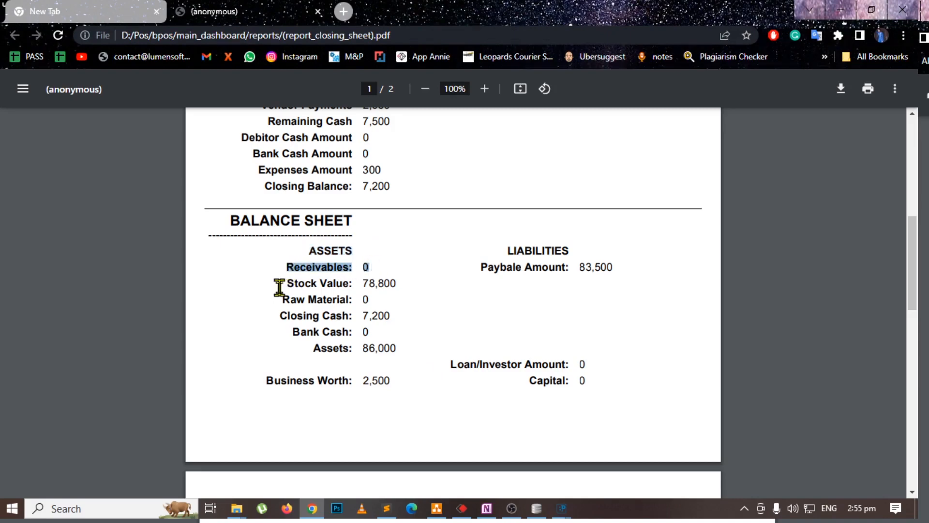
pyautogui.moveTo(280, 286); pyautogui.dragTo(397, 288)
pyautogui.moveTo(282, 316); pyautogui.dragTo(391, 317)
pyautogui.moveTo(294, 331); pyautogui.dragTo(351, 333)
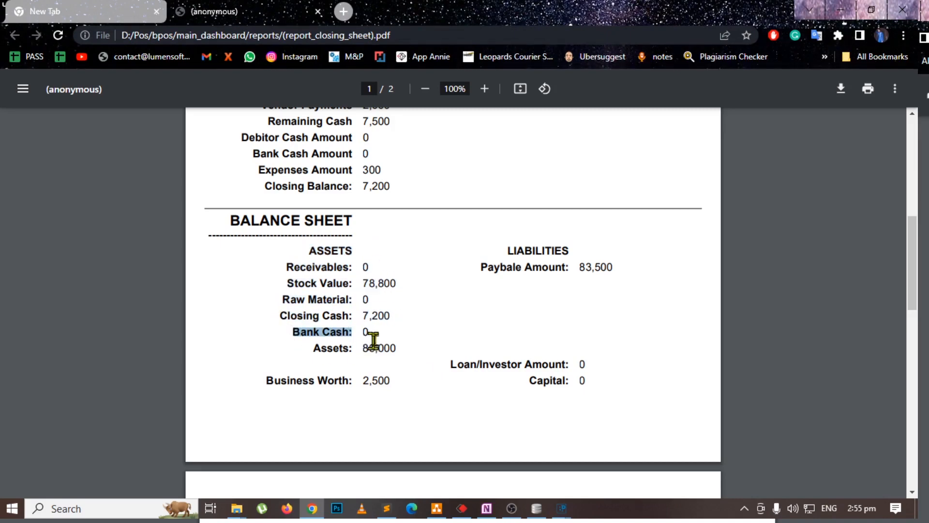
pyautogui.moveTo(401, 348); pyautogui.dragTo(319, 351)
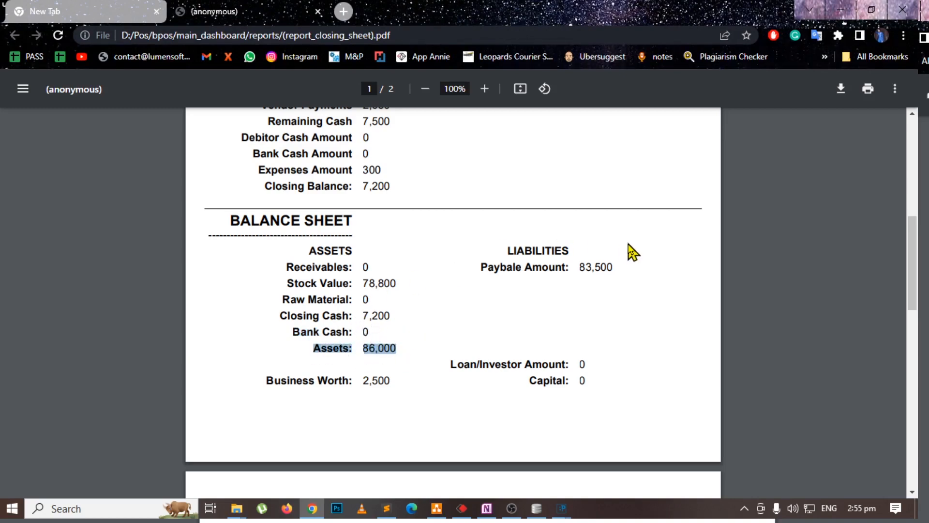
pyautogui.moveTo(627, 271); pyautogui.dragTo(481, 267)
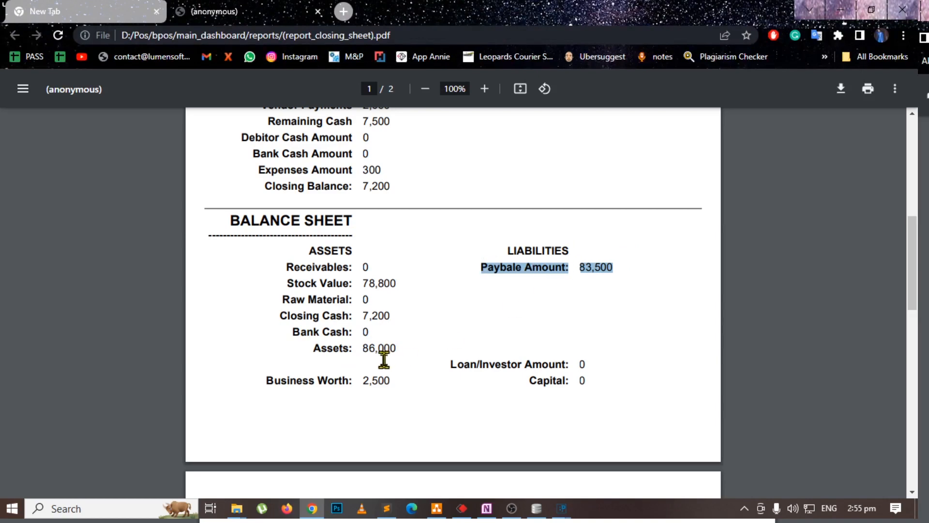
pyautogui.moveTo(395, 380); pyautogui.dragTo(264, 382)
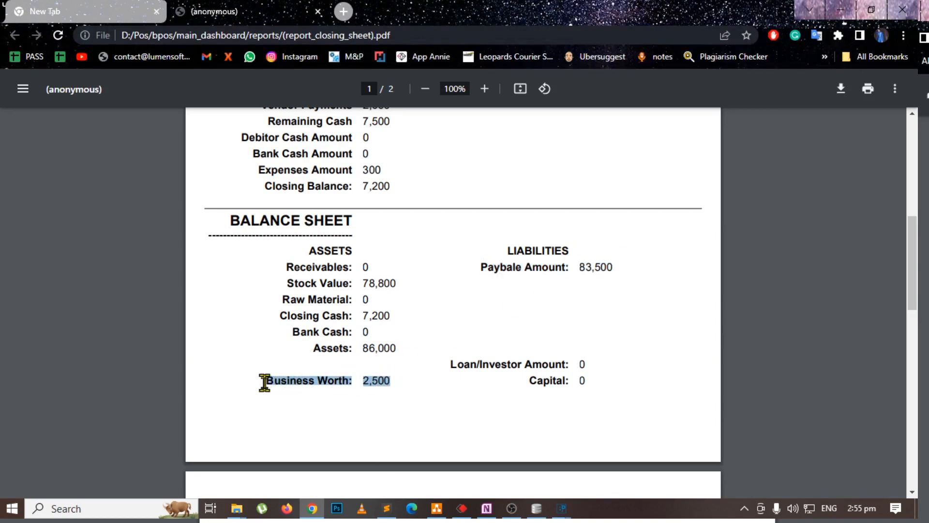
# Step: Compare the Cash Sale figure in the closing summary with the cash sale entry under Credit & Cash Bills on page 2
pyautogui.scroll(-4, 349, 381)
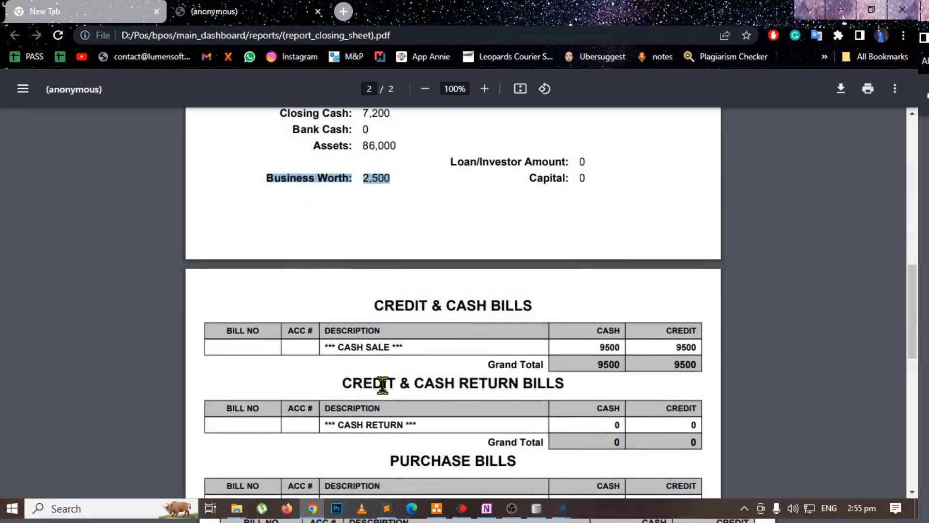
pyautogui.scroll(-3, 400, 384)
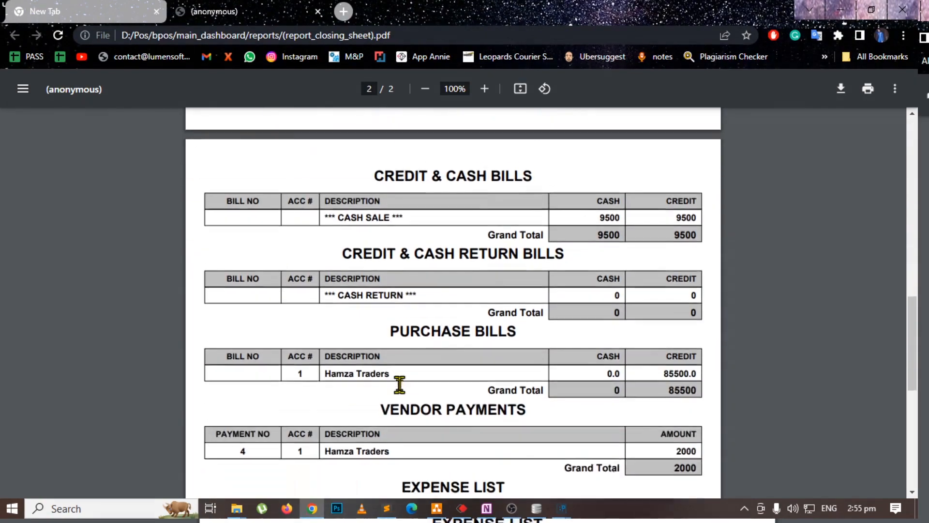
pyautogui.scroll(10, 398, 201)
pyautogui.scroll(2, 398, 234)
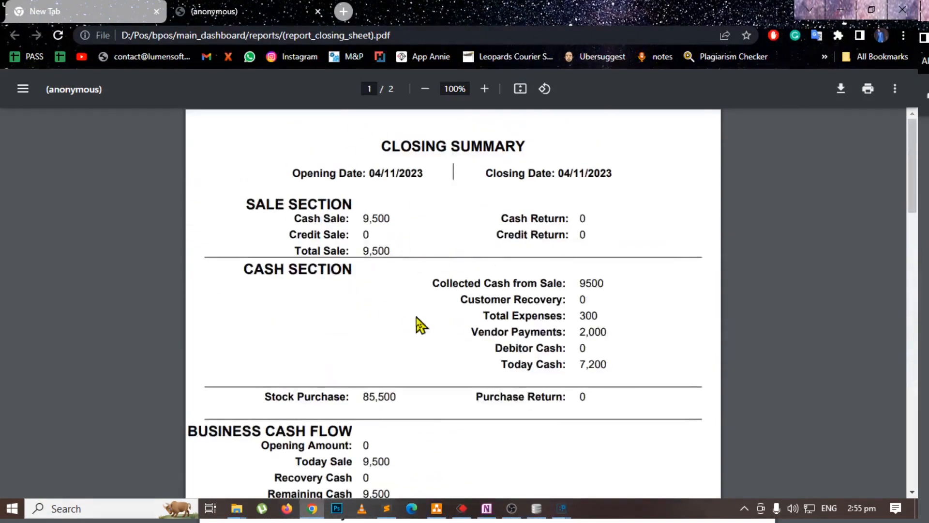
pyautogui.moveTo(390, 219); pyautogui.dragTo(318, 214)
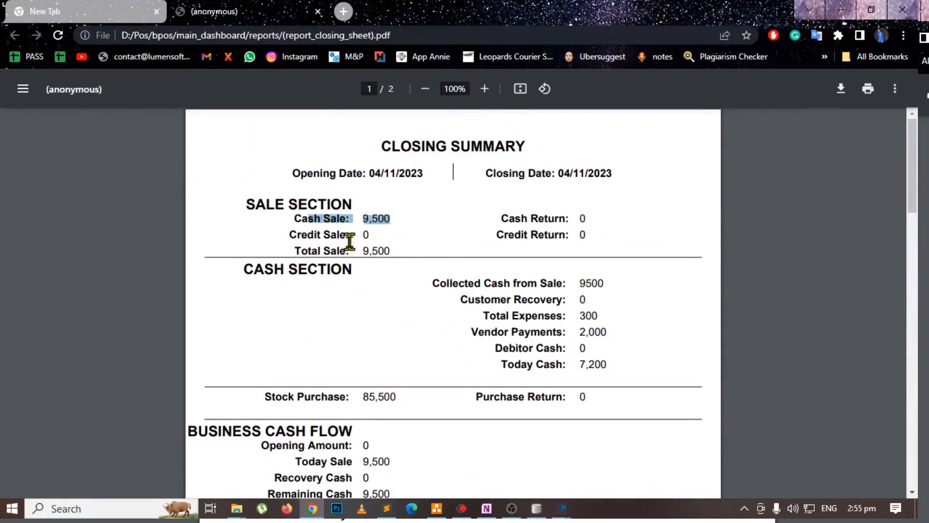
pyautogui.scroll(-16, 440, 315)
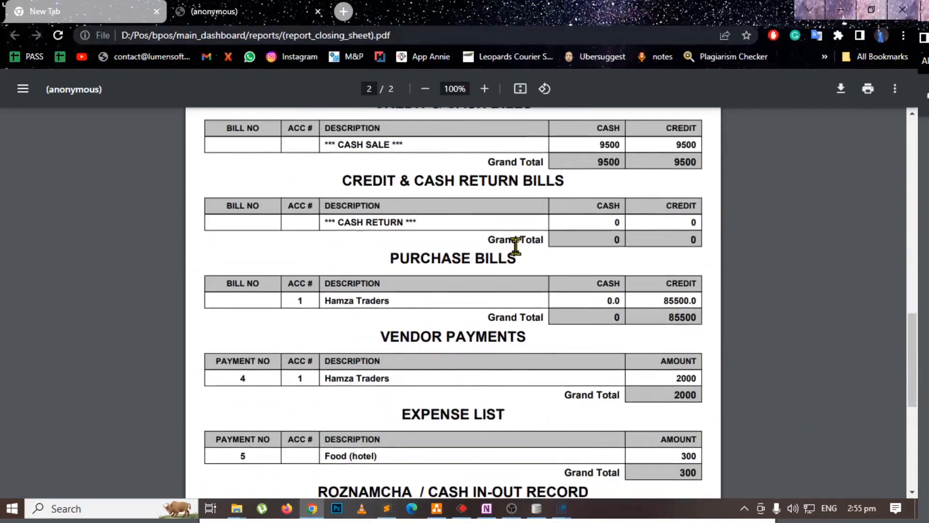
pyautogui.scroll(1, 514, 241)
pyautogui.moveTo(600, 213); pyautogui.dragTo(621, 213)
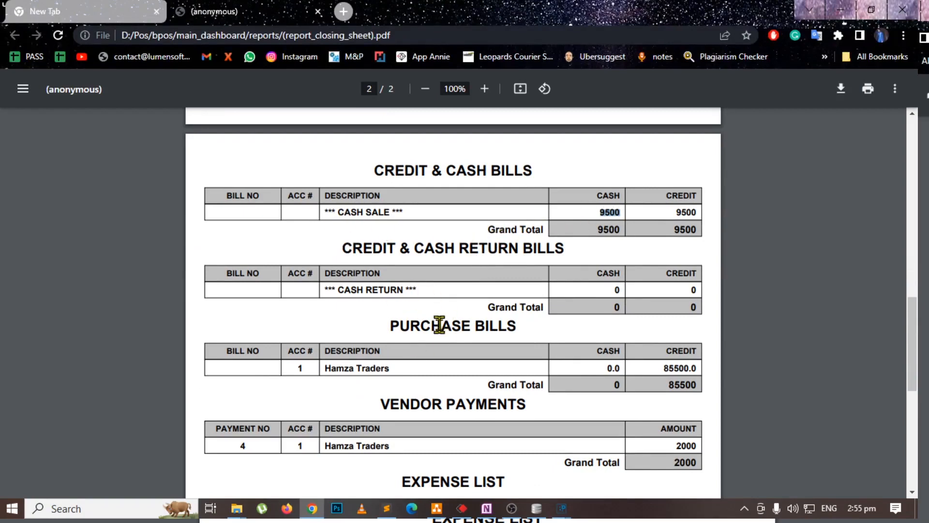
# Step: Check the Purchase Bills table and its vendor entry in the closing report
pyautogui.scroll(-1, 444, 338)
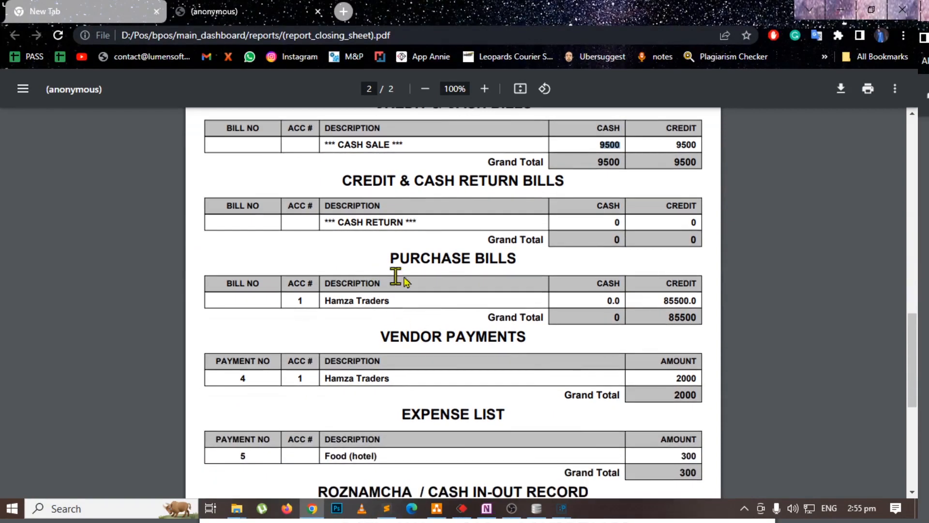
pyautogui.moveTo(402, 262); pyautogui.dragTo(443, 262)
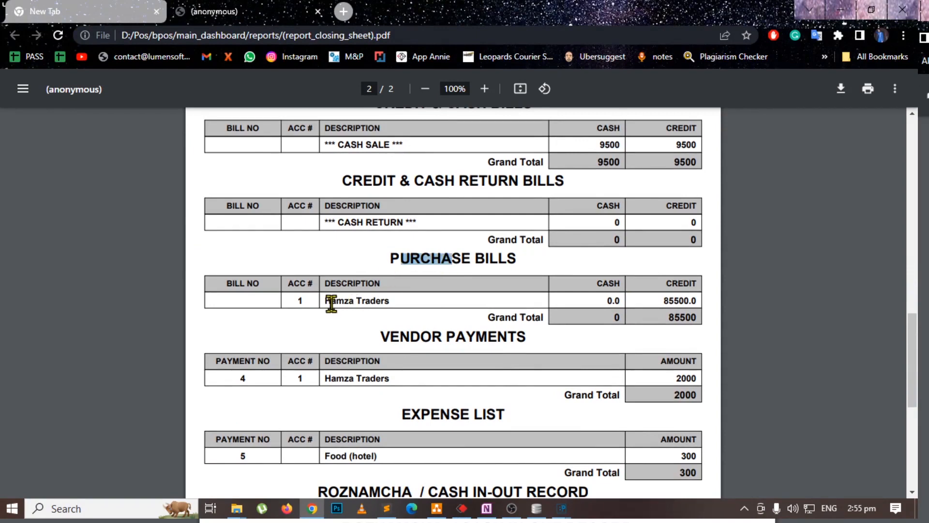
pyautogui.moveTo(331, 304); pyautogui.dragTo(376, 303)
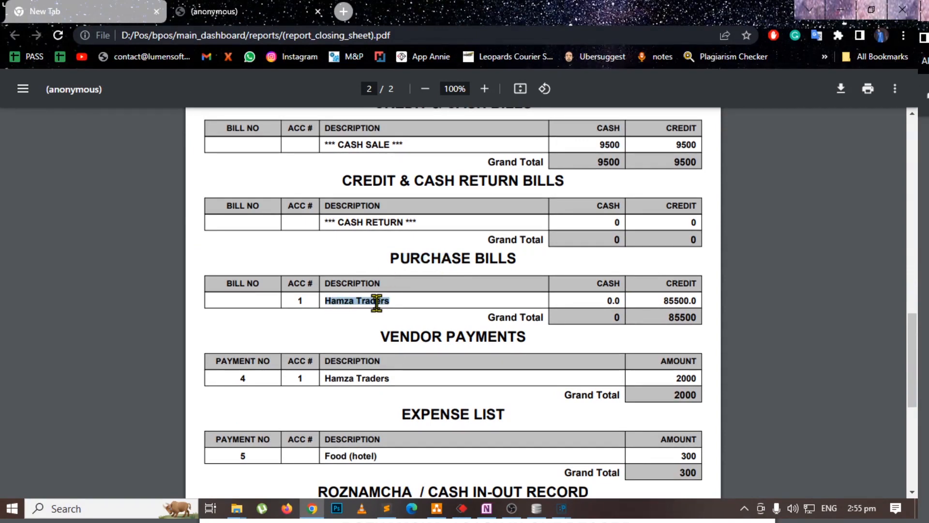
# Step: Check the Food (hotel) entry and its amount in the Expense List
pyautogui.scroll(-2, 375, 304)
pyautogui.scroll(-2, 508, 257)
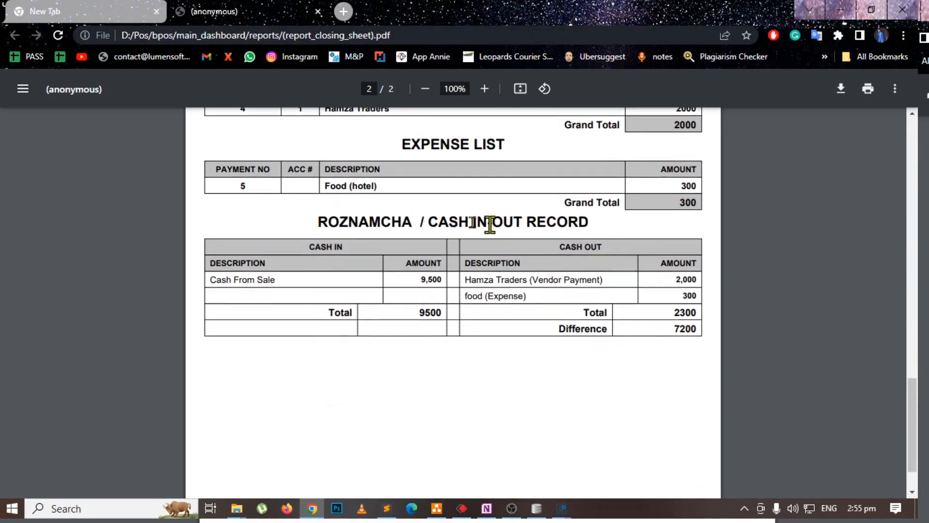
pyautogui.moveTo(321, 185); pyautogui.dragTo(370, 187)
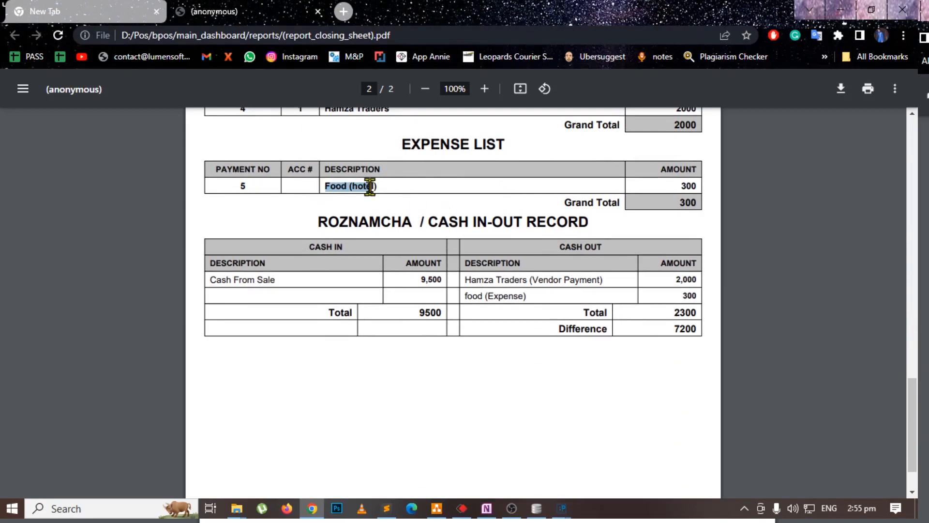
pyautogui.click(694, 186)
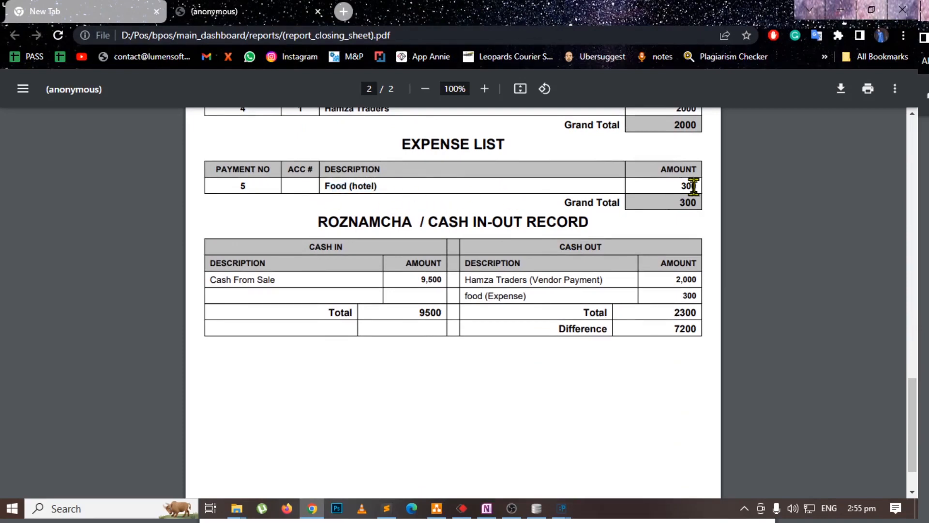
# Step: Review the Roznamcha / Cash In-Out Record, covering its Cash In and Cash Out columns and the cash-in total
pyautogui.moveTo(312, 221); pyautogui.dragTo(600, 233)
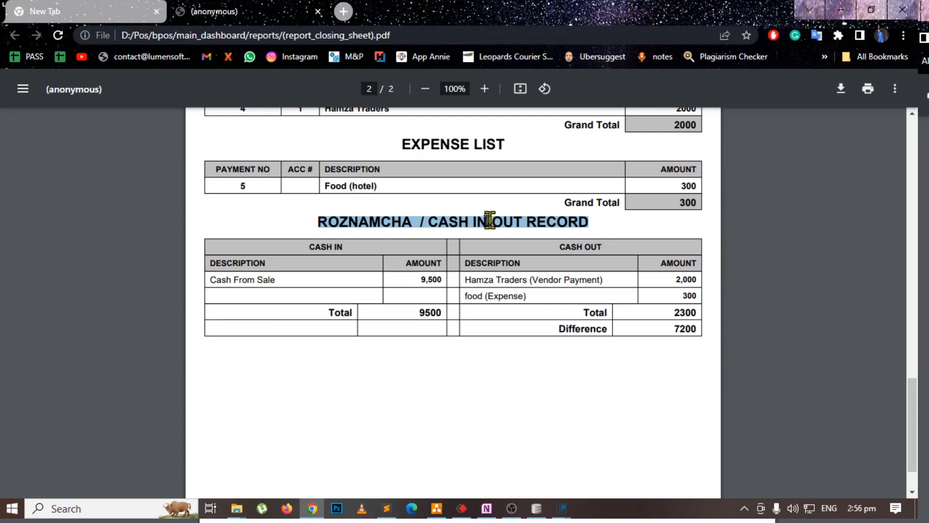
pyautogui.click(317, 244)
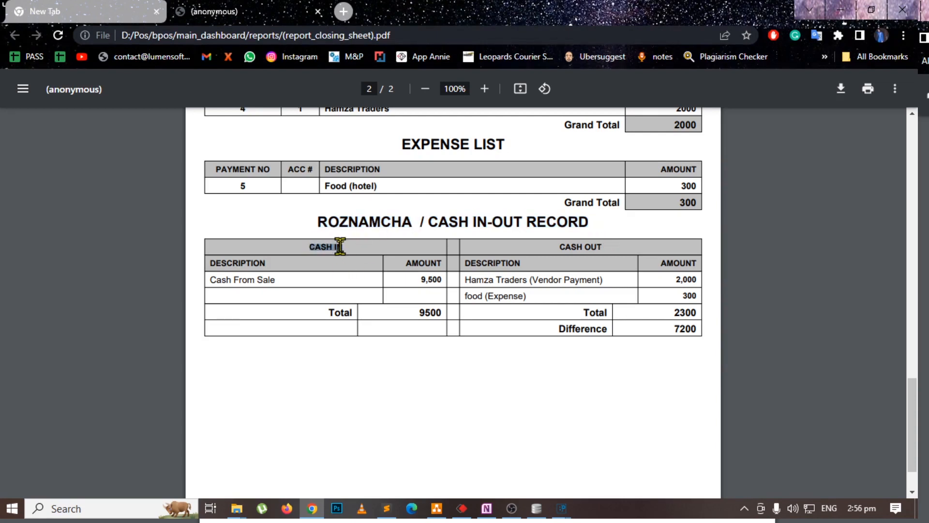
pyautogui.moveTo(554, 246); pyautogui.dragTo(627, 259)
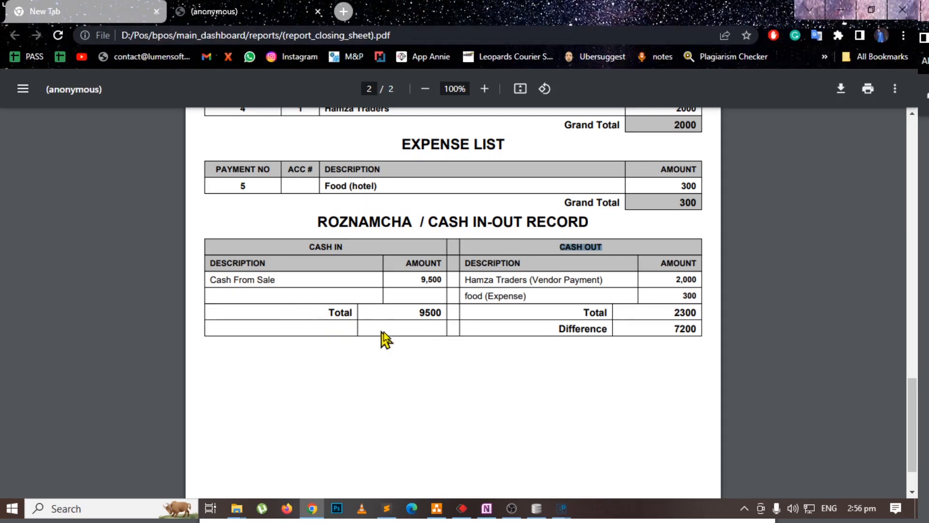
pyautogui.moveTo(413, 312); pyautogui.dragTo(443, 312)
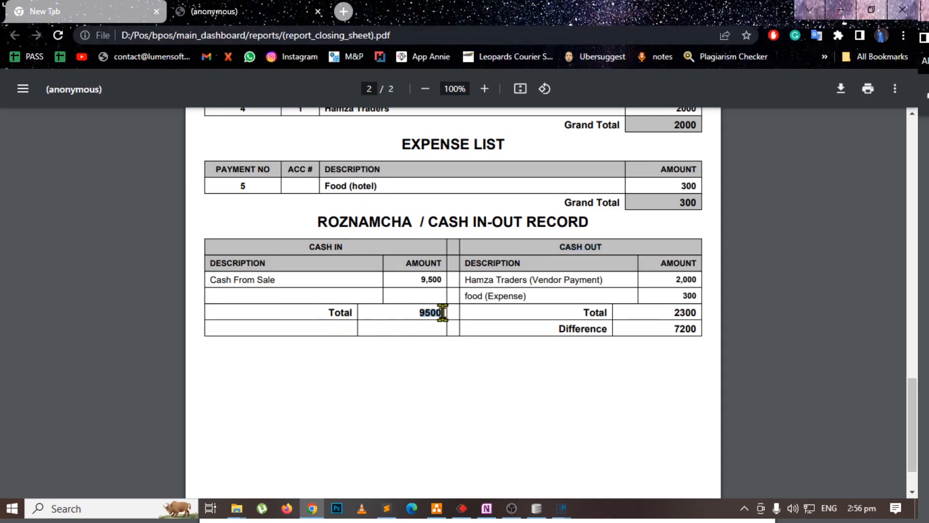